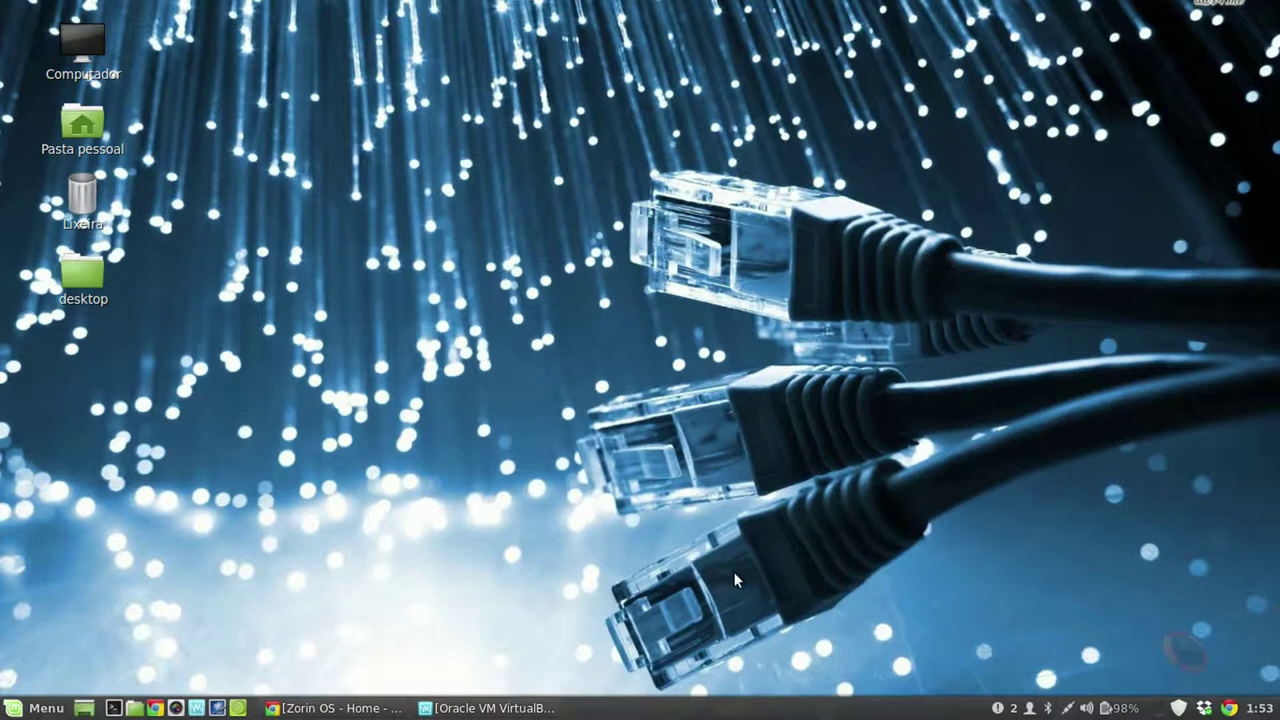
# Step: Bring back the Chrome window on zorin-os.com and scroll through the home page's features
pyautogui.click(335, 710)
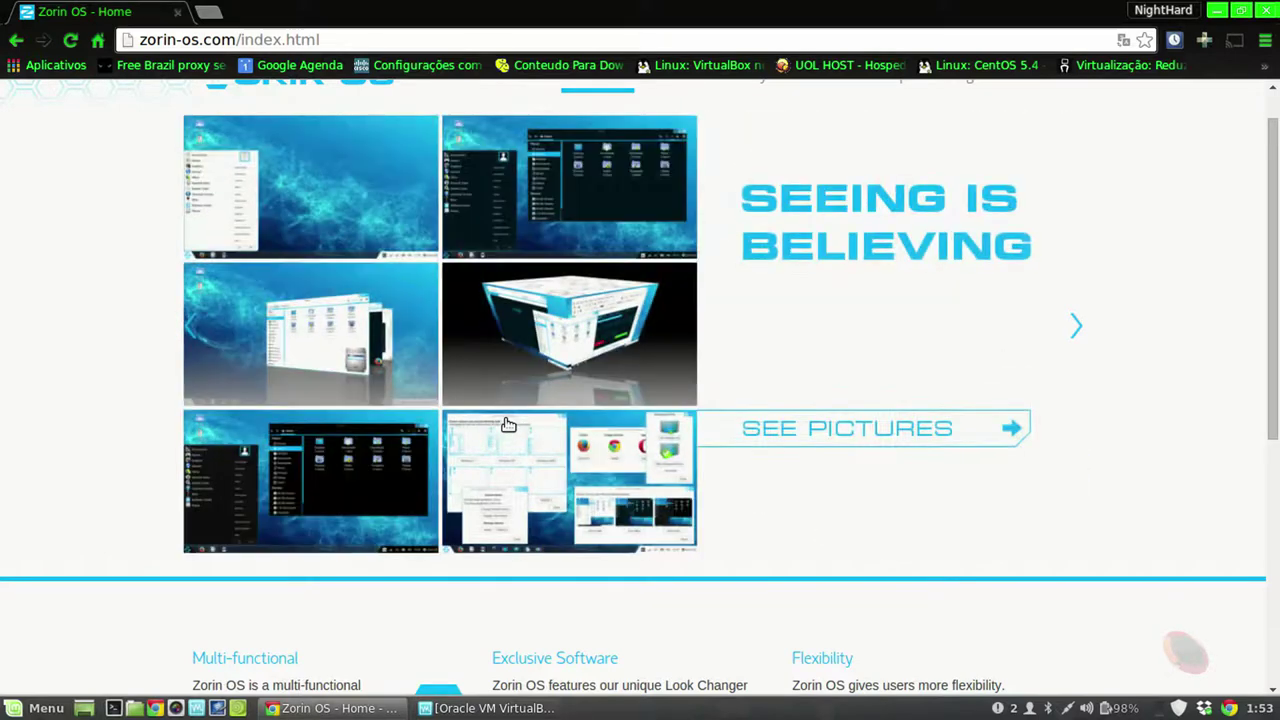
pyautogui.scroll(1, 775, 427)
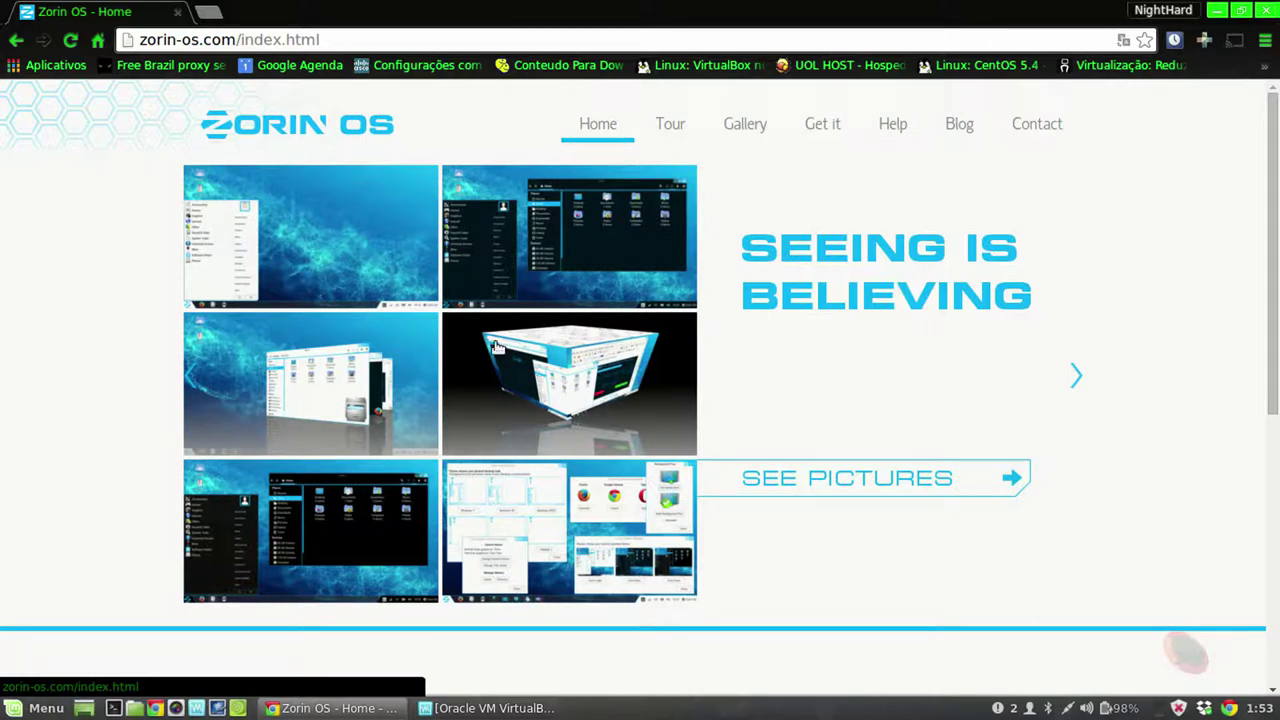
pyautogui.scroll(-1, 820, 428)
pyautogui.scroll(-5, 820, 428)
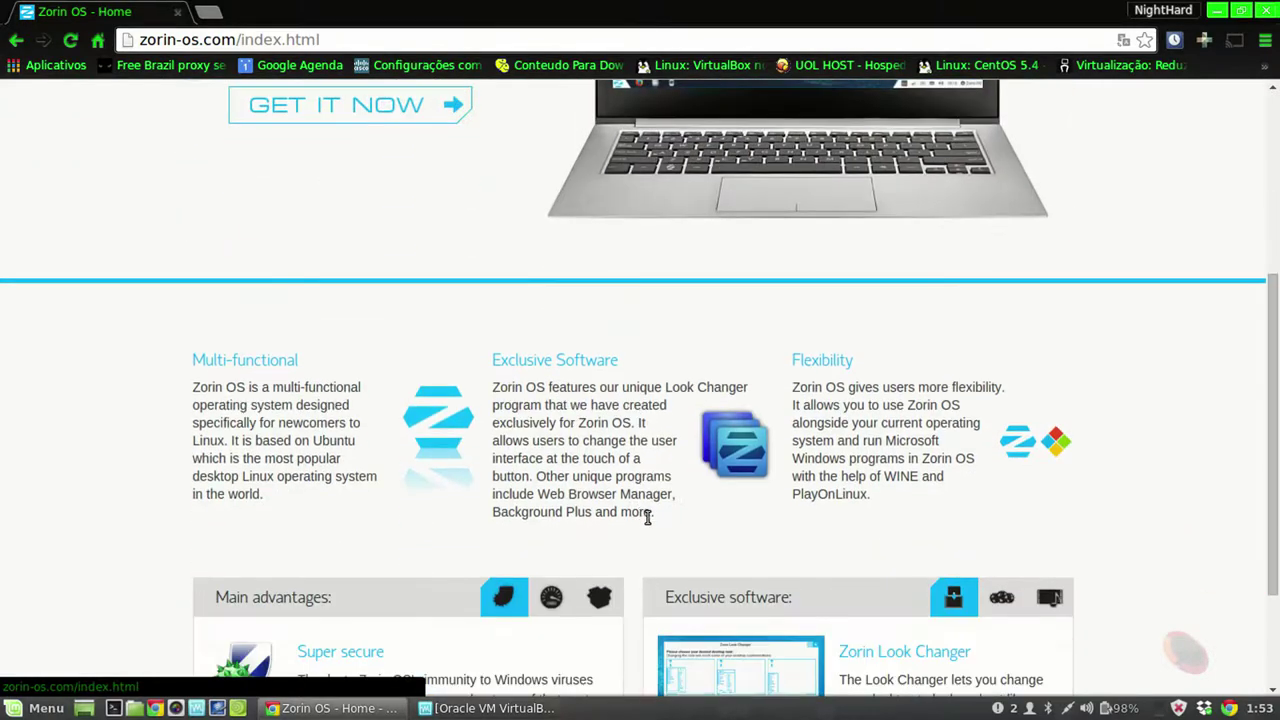
pyautogui.scroll(-1, 846, 323)
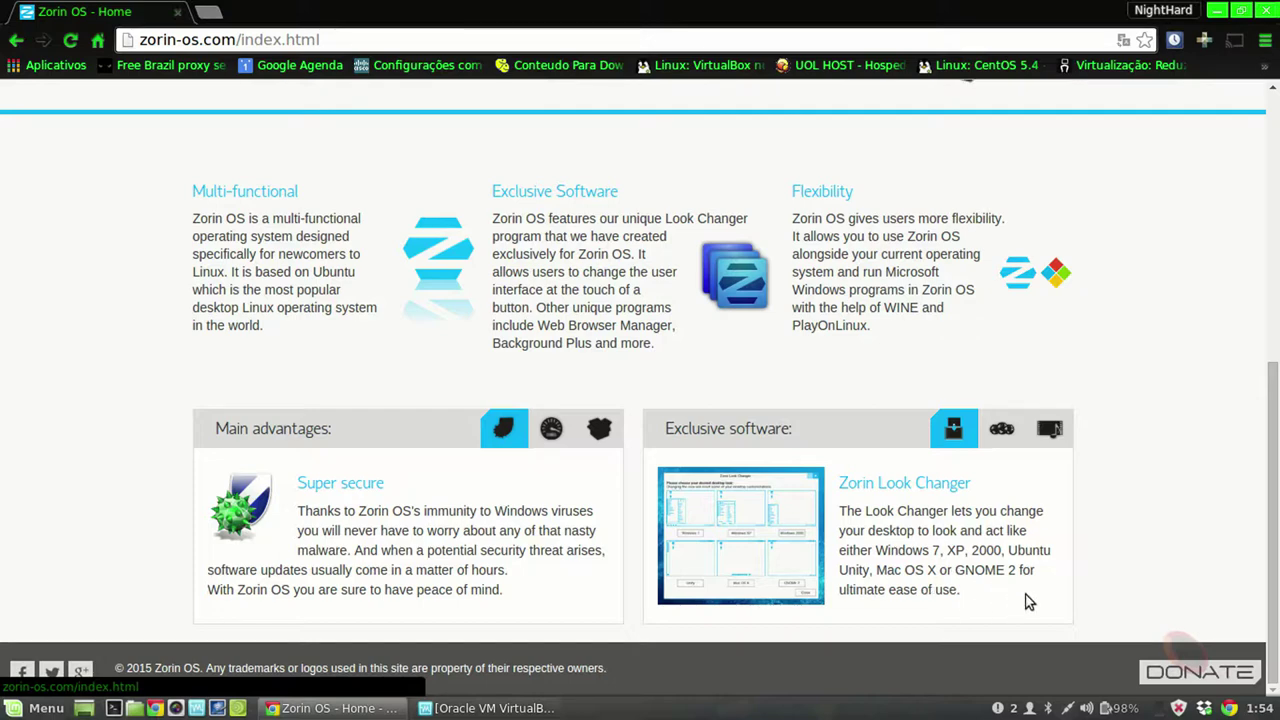
pyautogui.scroll(3, 1205, 594)
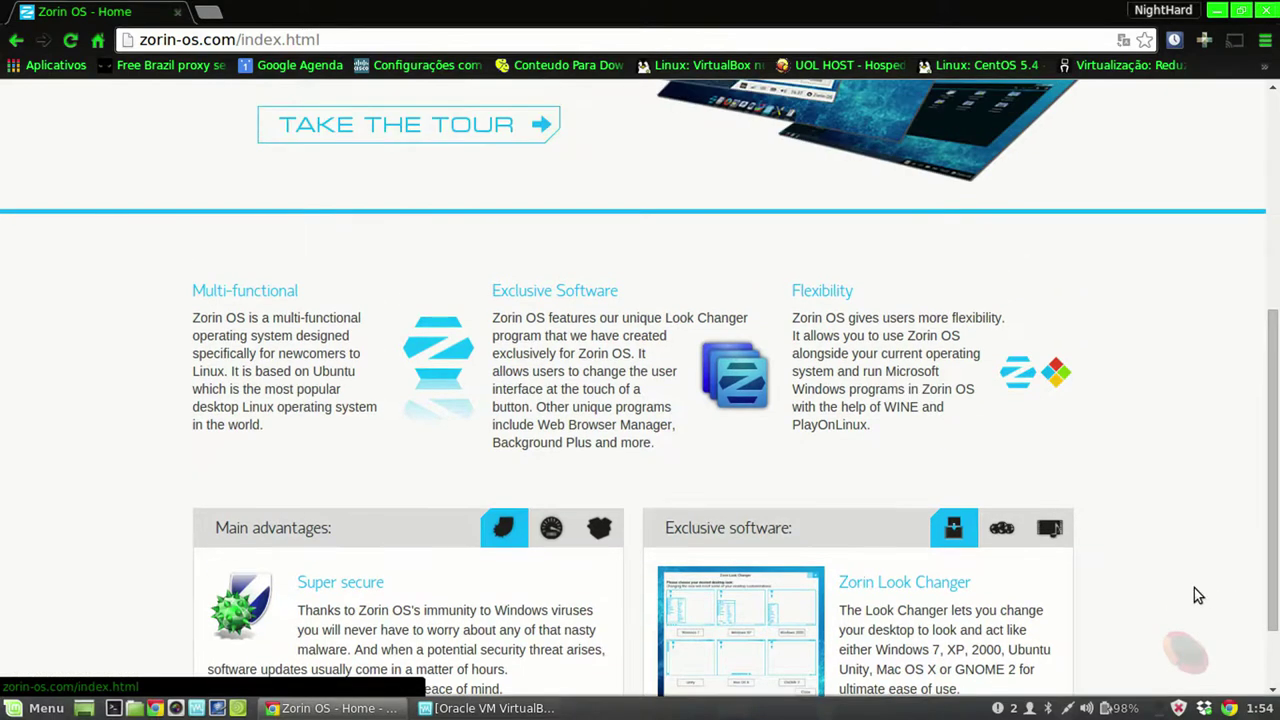
pyautogui.scroll(2, 1198, 595)
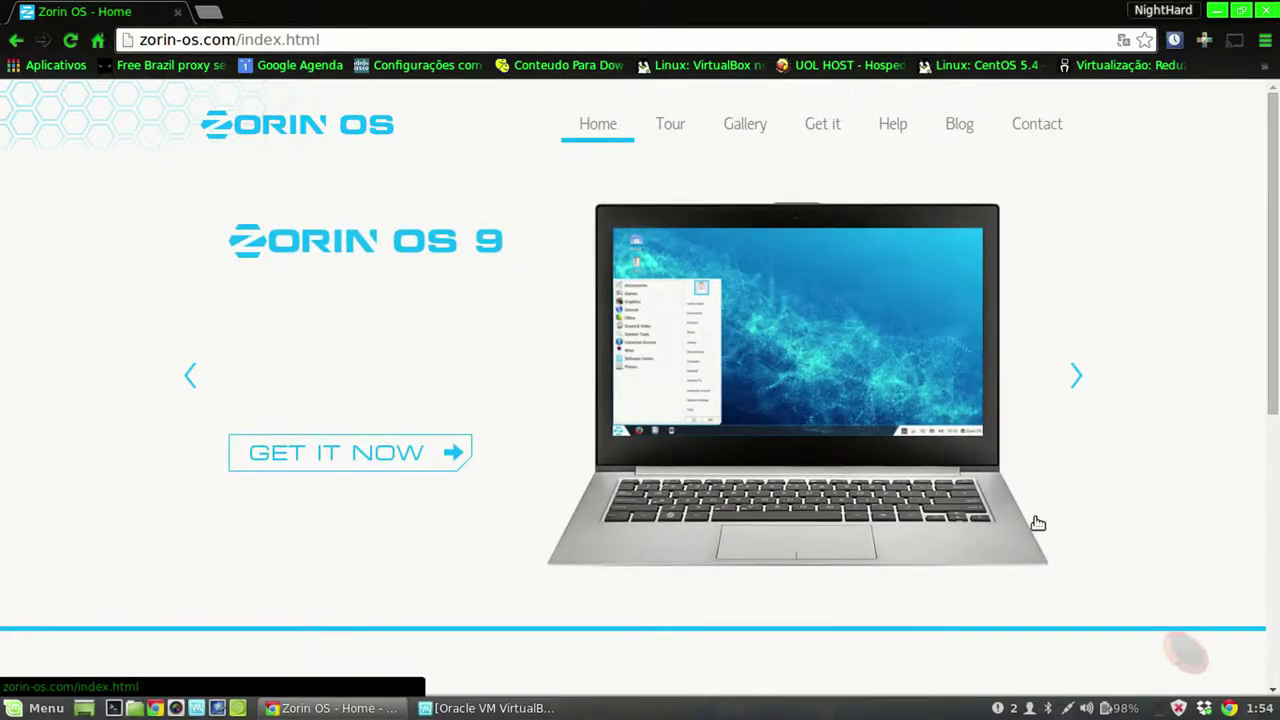
pyautogui.moveTo(828, 124)
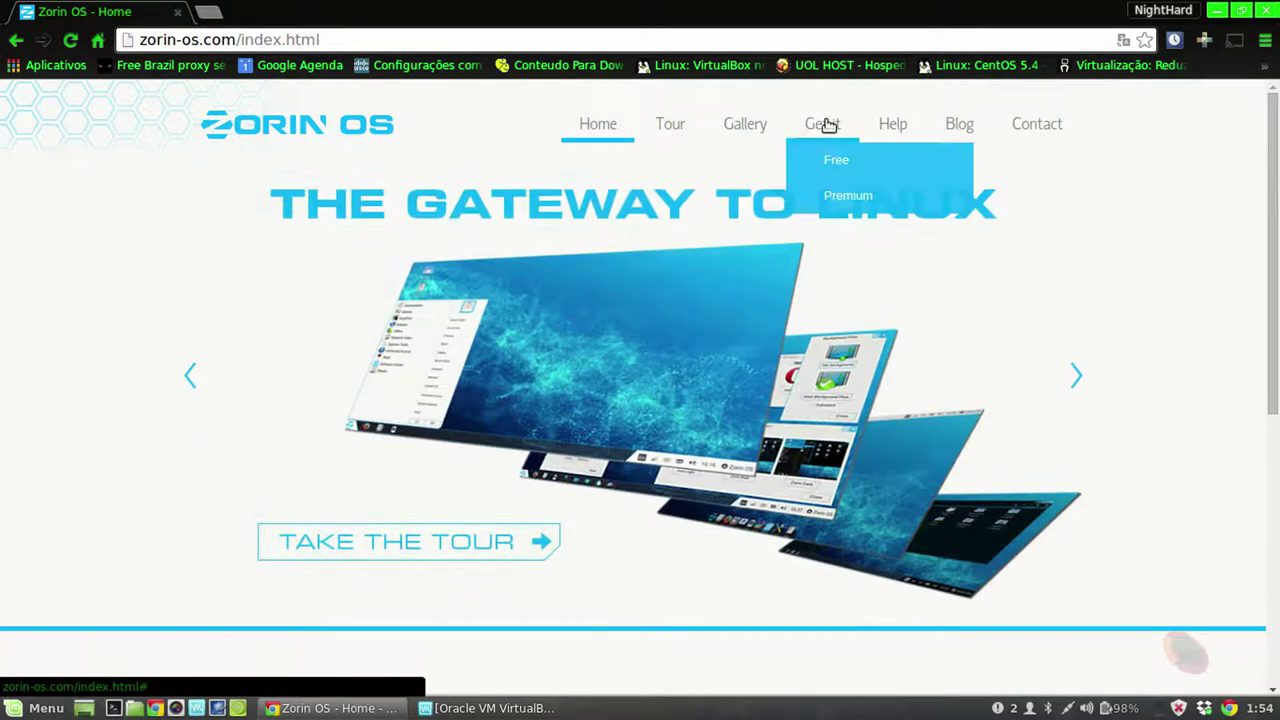
# Step: Open the Free editions page and scroll down to its 64-bit and 32-bit download links
pyautogui.click(868, 168)
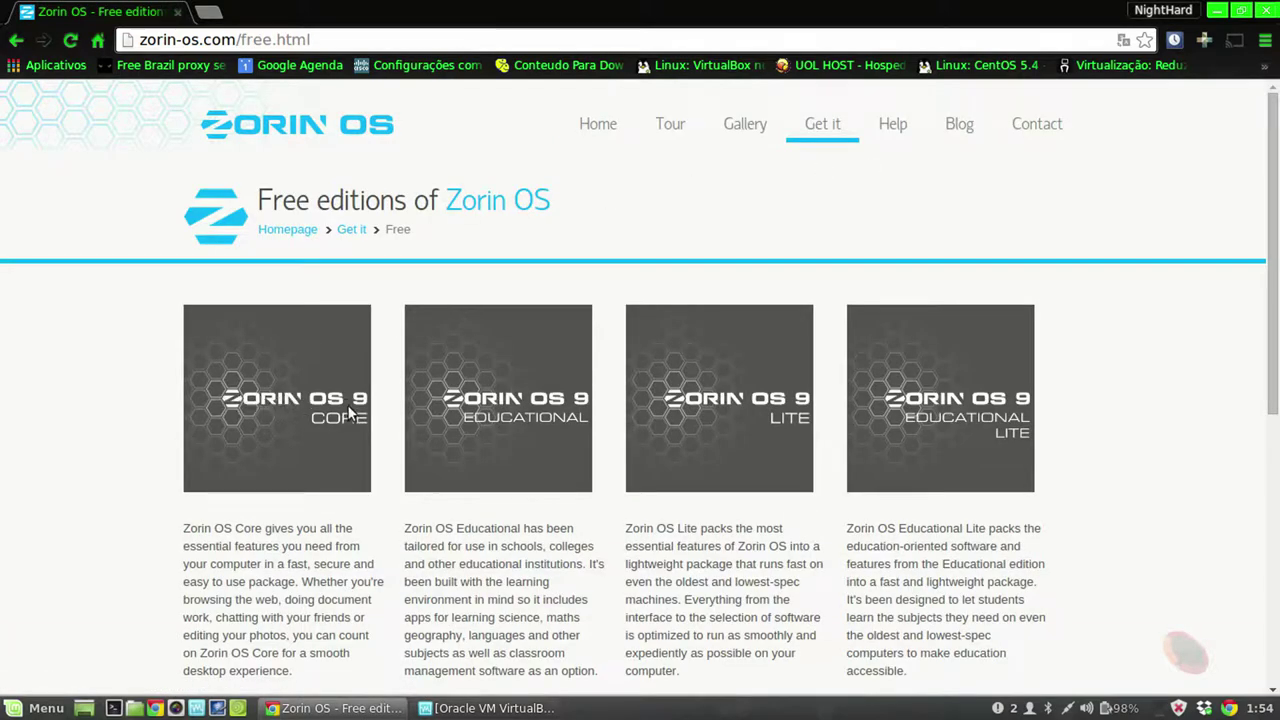
pyautogui.scroll(-3, 325, 421)
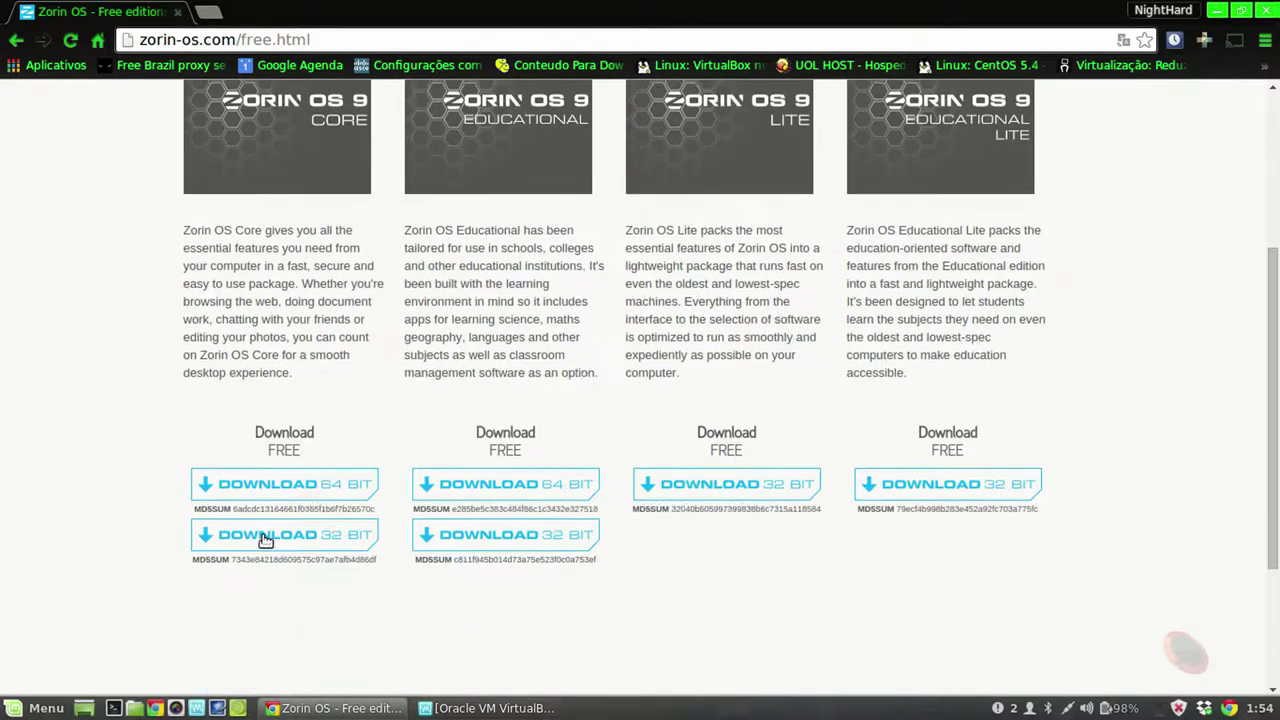
pyautogui.scroll(-1, 300, 490)
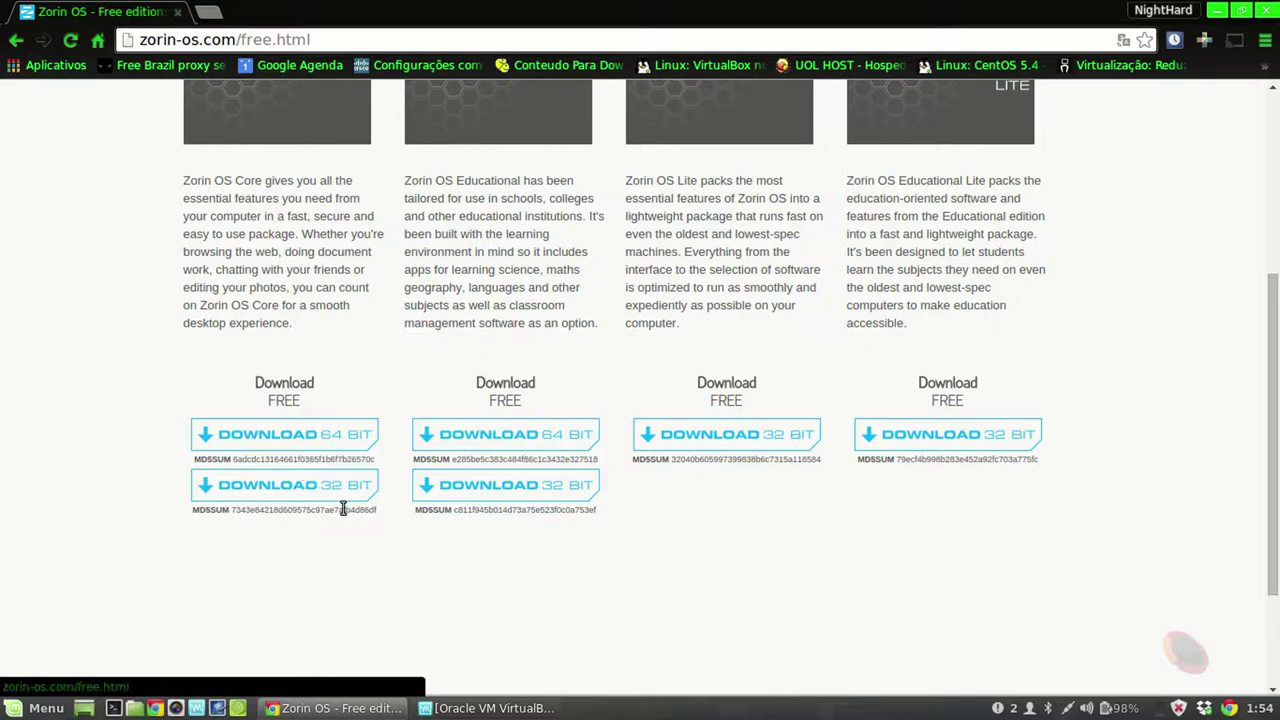
# Step: Minimize Chrome, return to VirtualBox and dismiss the keyboard auto-capture notice as ZorinOS boots
pyautogui.click(1219, 11)
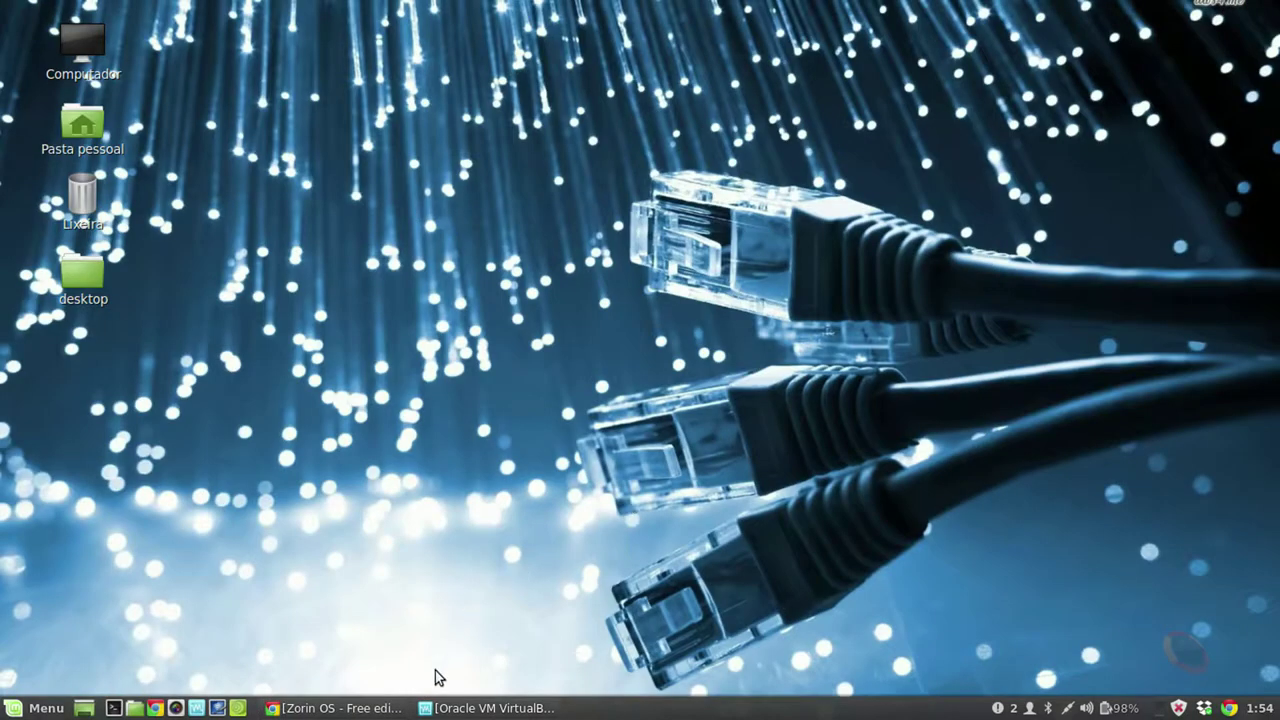
pyautogui.click(490, 708)
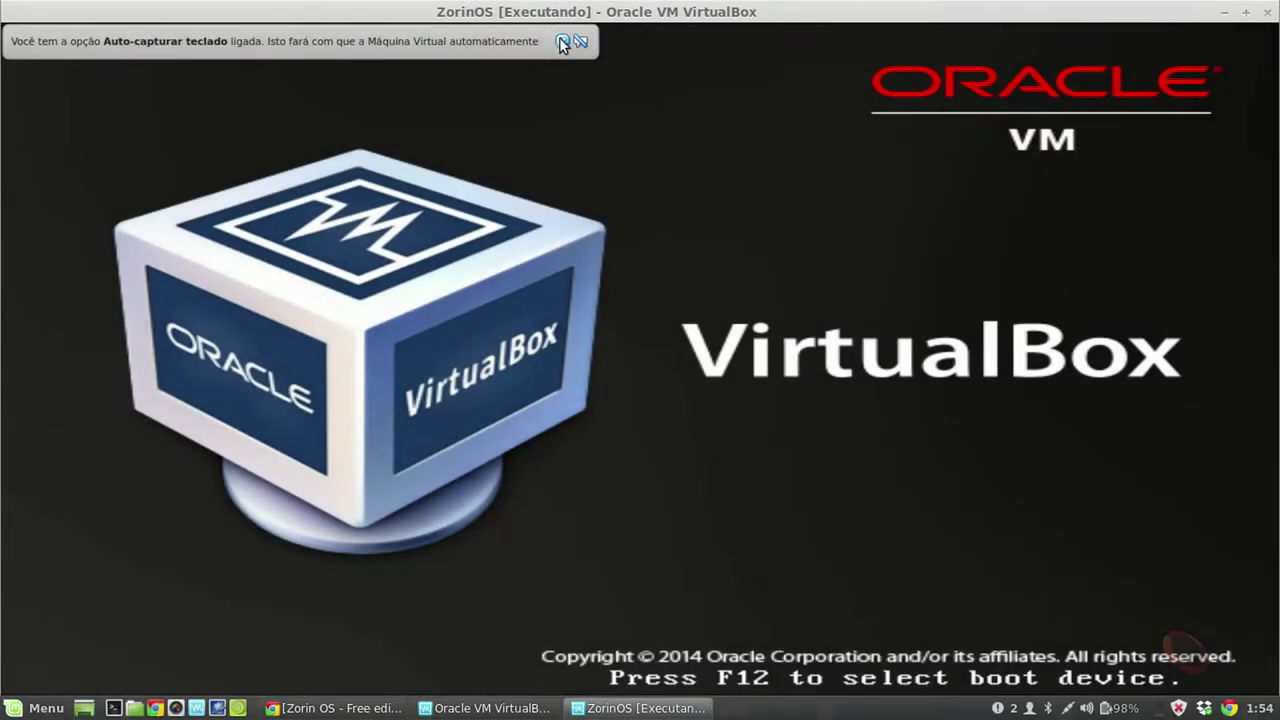
pyautogui.click(562, 42)
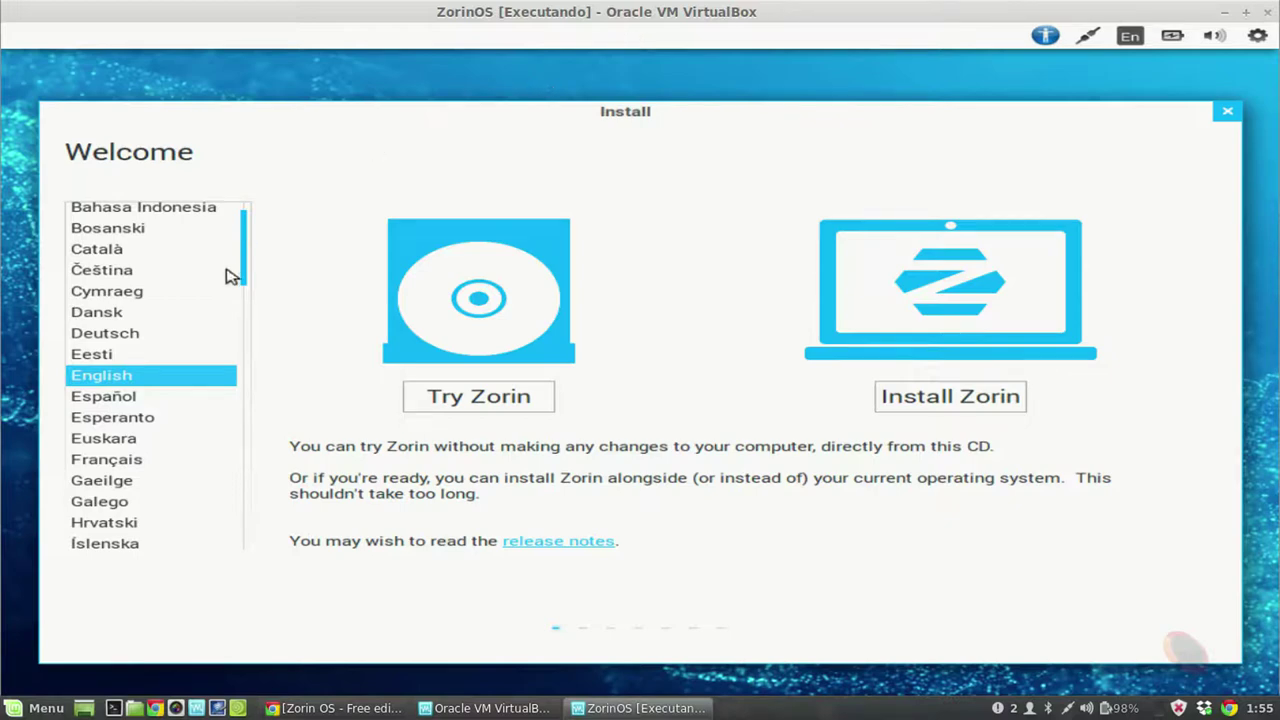
# Step: Choose Português do Brasil as the installer language and start installing Zorin
pyautogui.moveTo(248, 281); pyautogui.dragTo(249, 378)
pyautogui.click(128, 249)
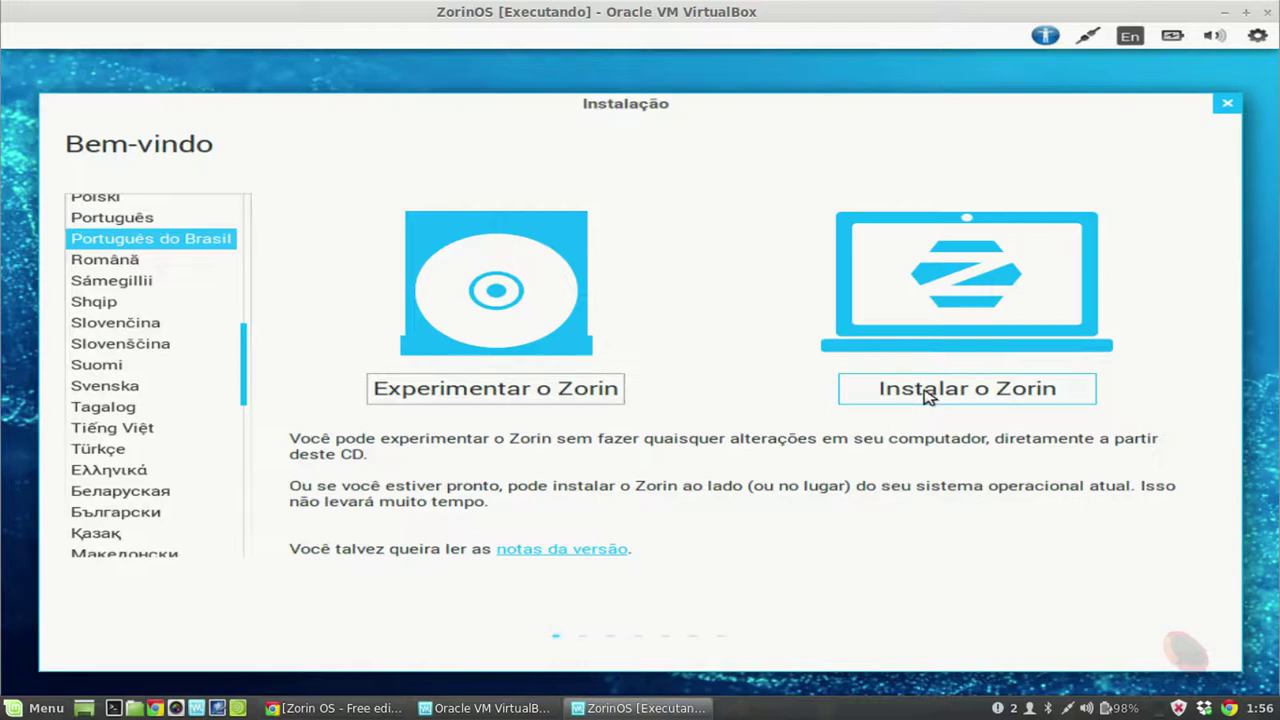
pyautogui.click(926, 393)
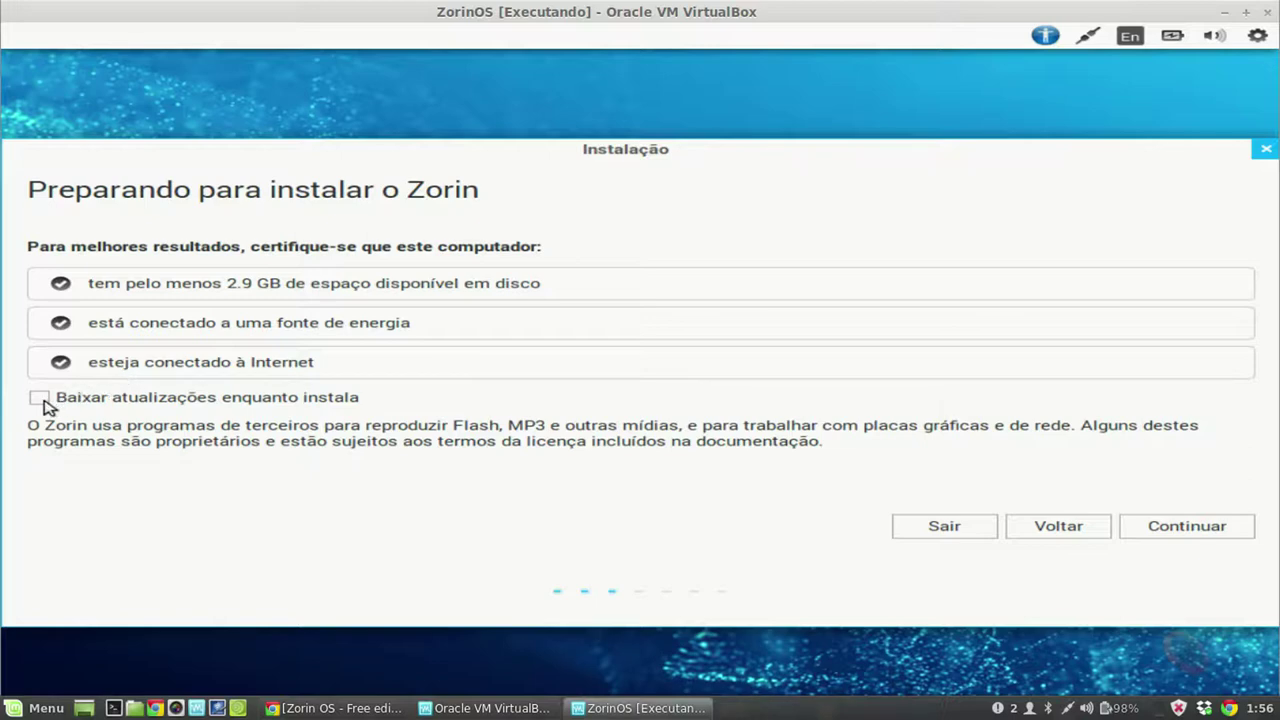
# Step: Continue past the preparation checks with updates downloading during installation
pyautogui.click(1186, 531)
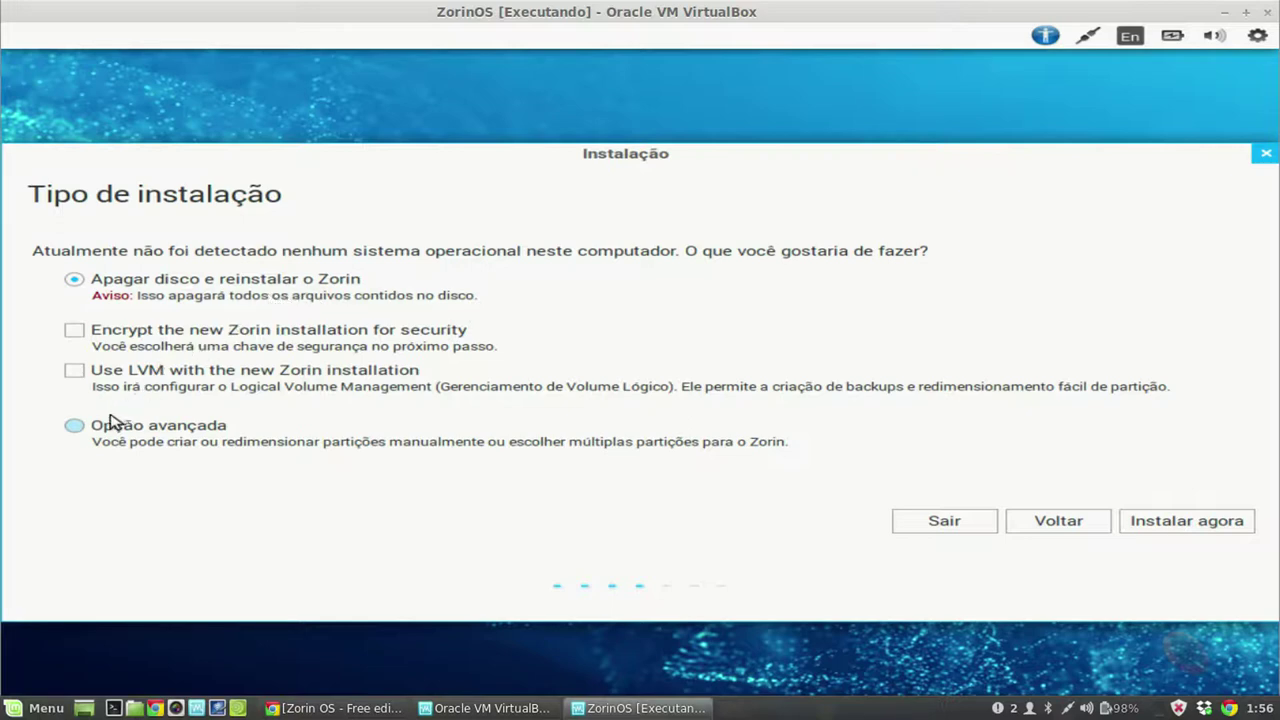
# Step: Pick 'Opção avançada' for manual partitioning and continue to the partition table
pyautogui.click(78, 427)
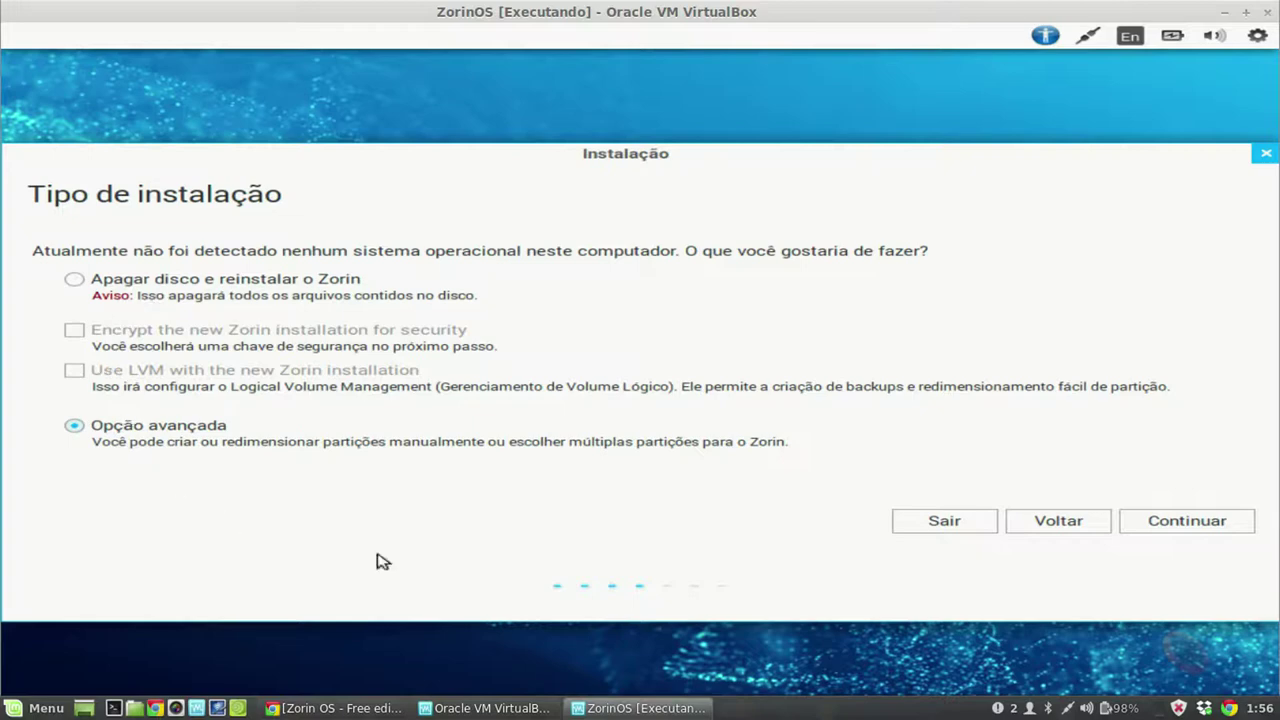
pyautogui.click(1190, 521)
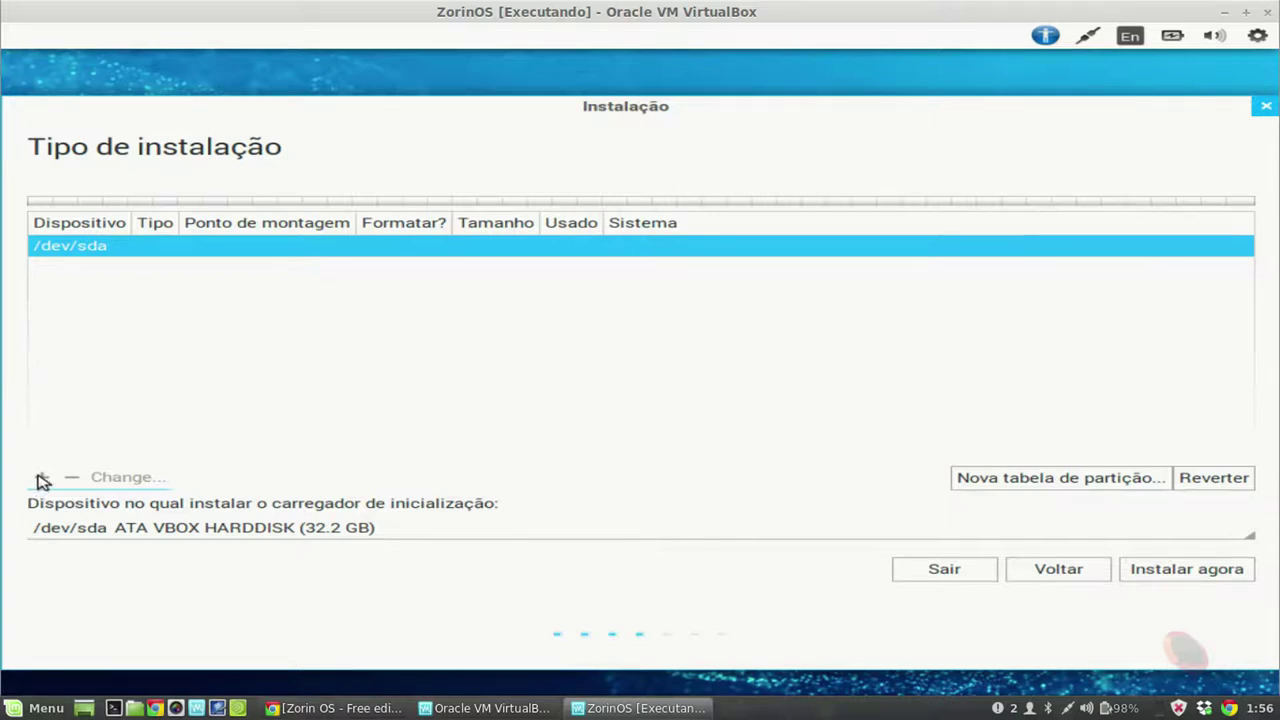
# Step: Create a new empty partition table on /dev/sda and select its free space
pyautogui.click(1035, 479)
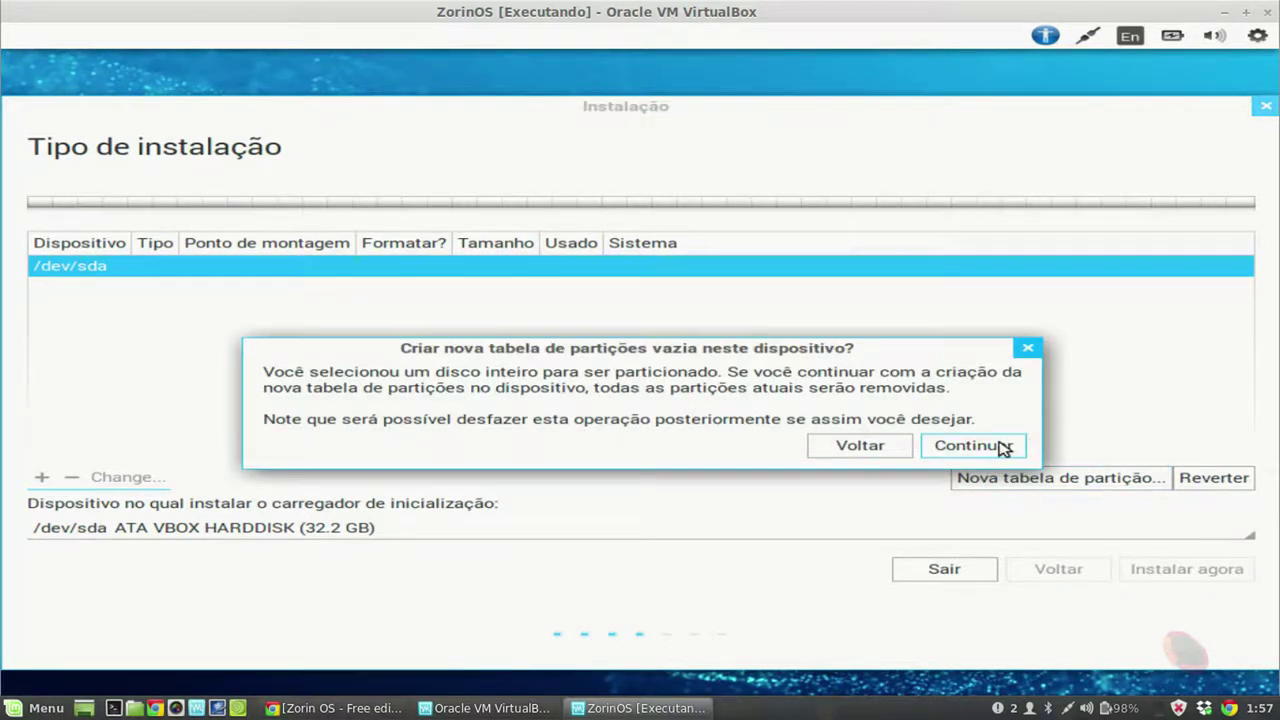
pyautogui.click(1003, 448)
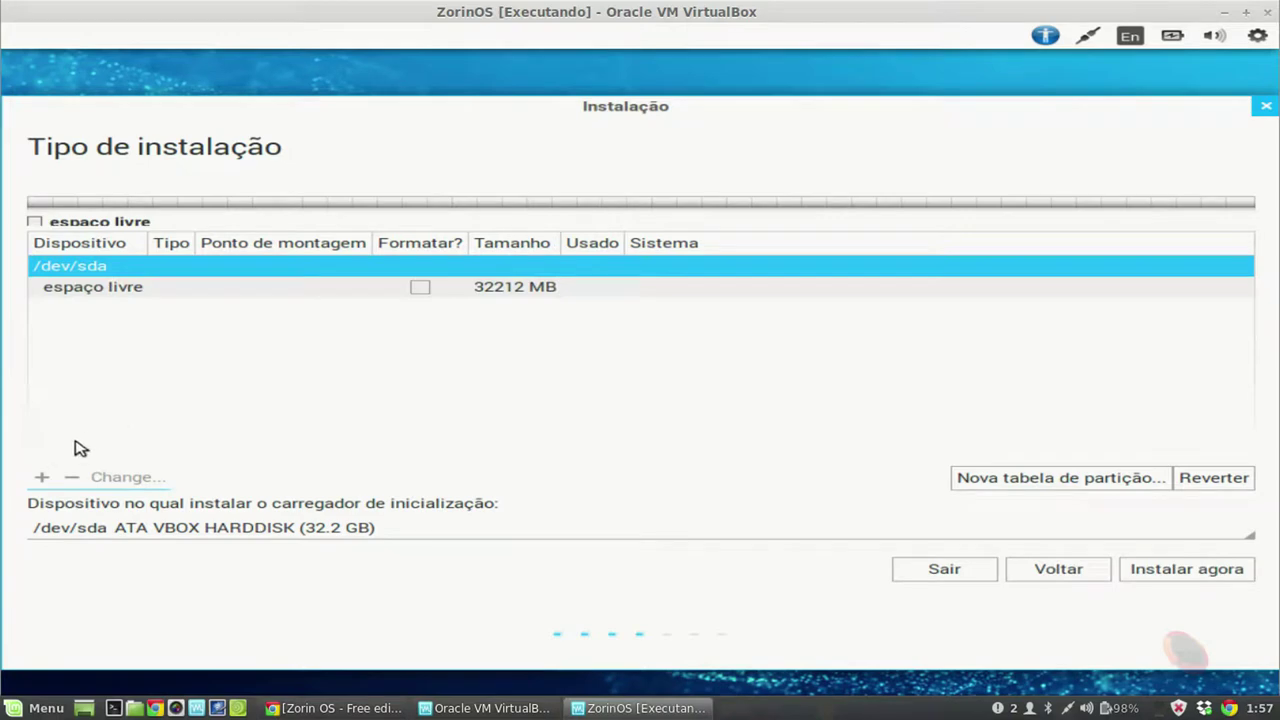
pyautogui.click(118, 290)
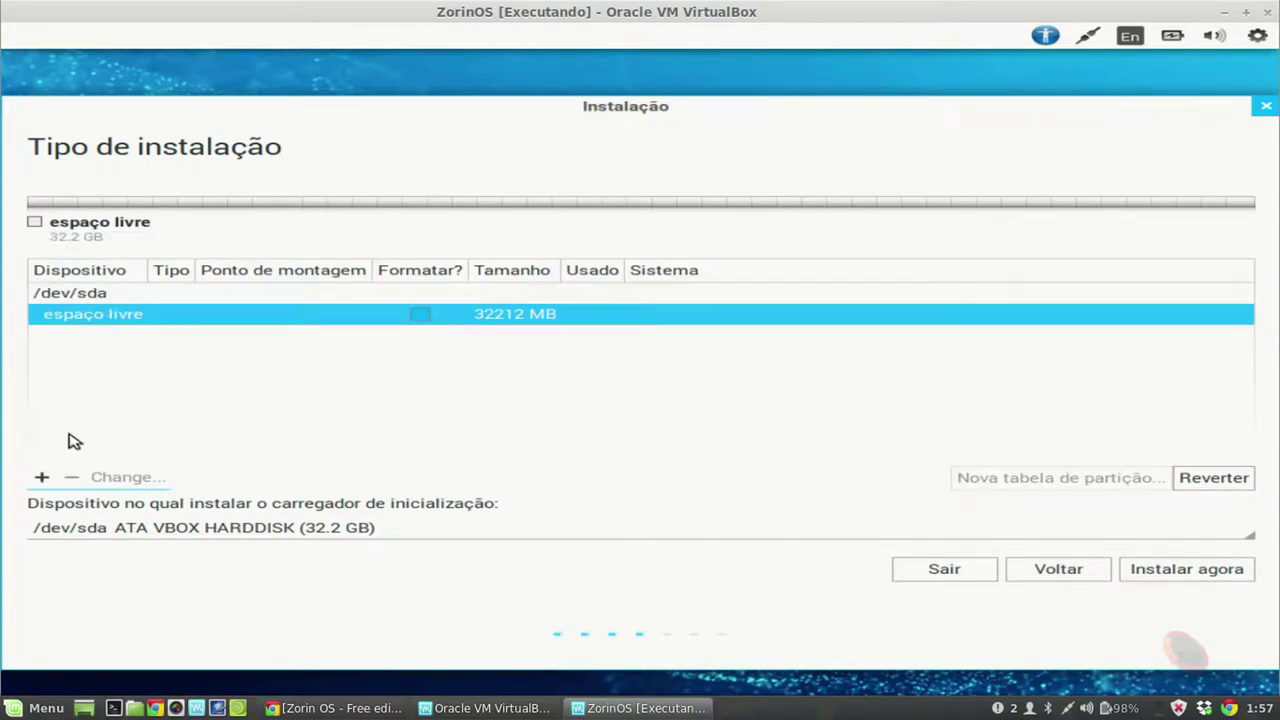
# Step: Add a 1024 MB swap partition at the start of the free space
pyautogui.click(41, 478)
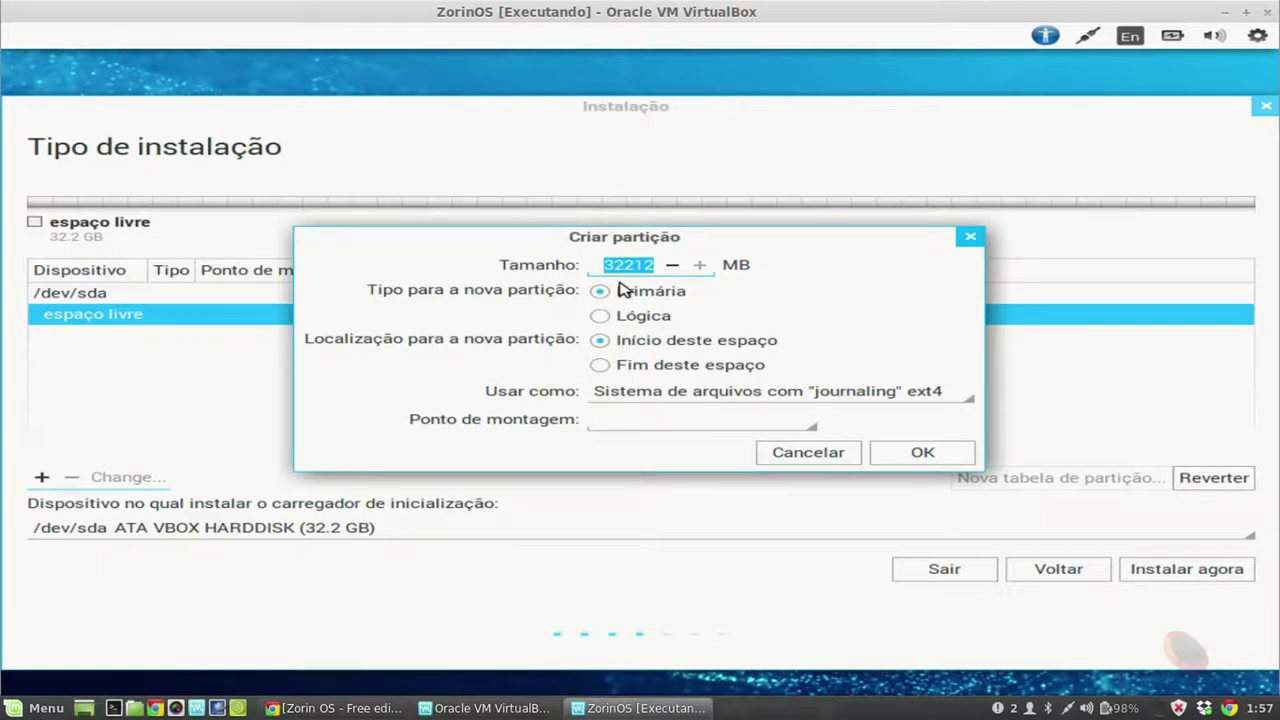
pyautogui.write('1024')
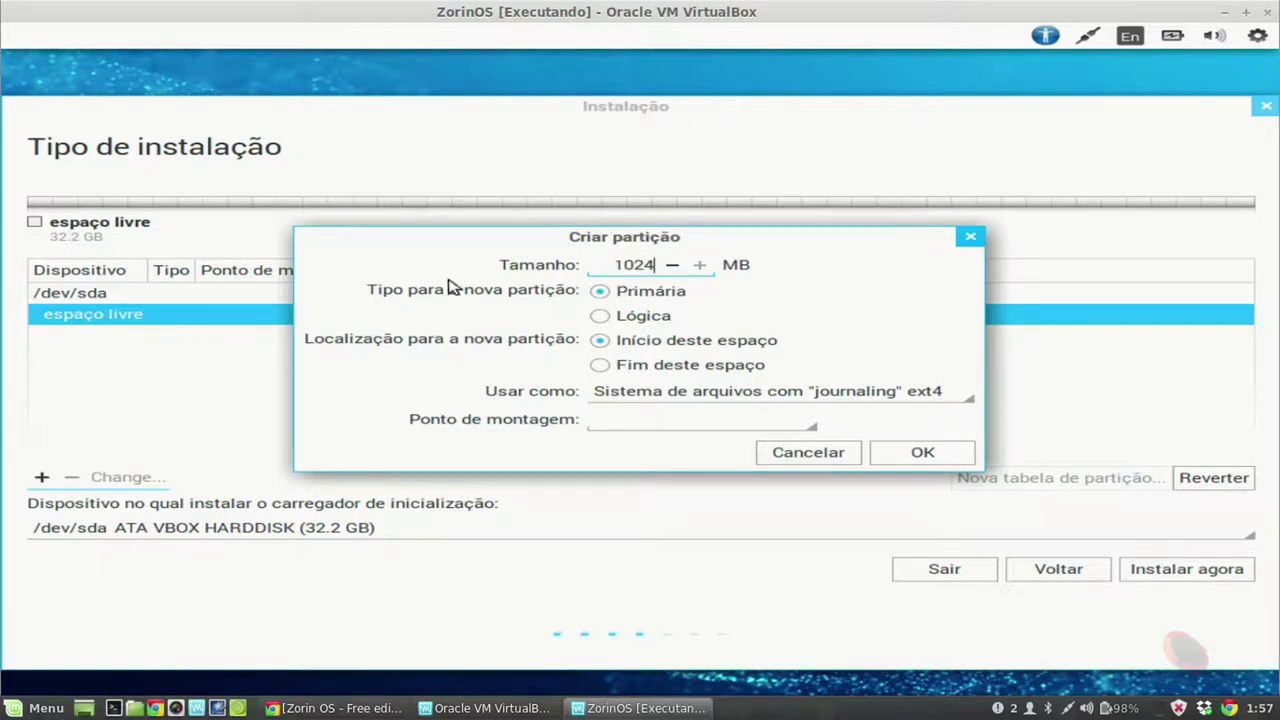
pyautogui.click(812, 395)
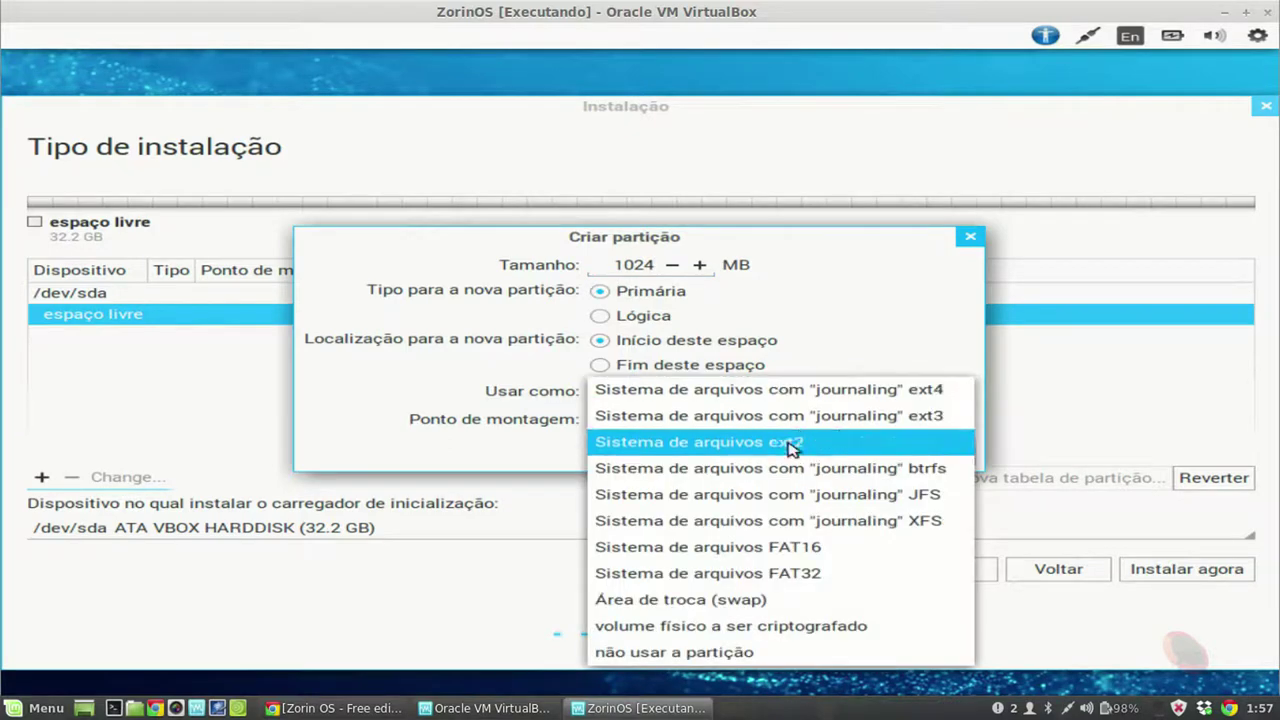
pyautogui.click(755, 600)
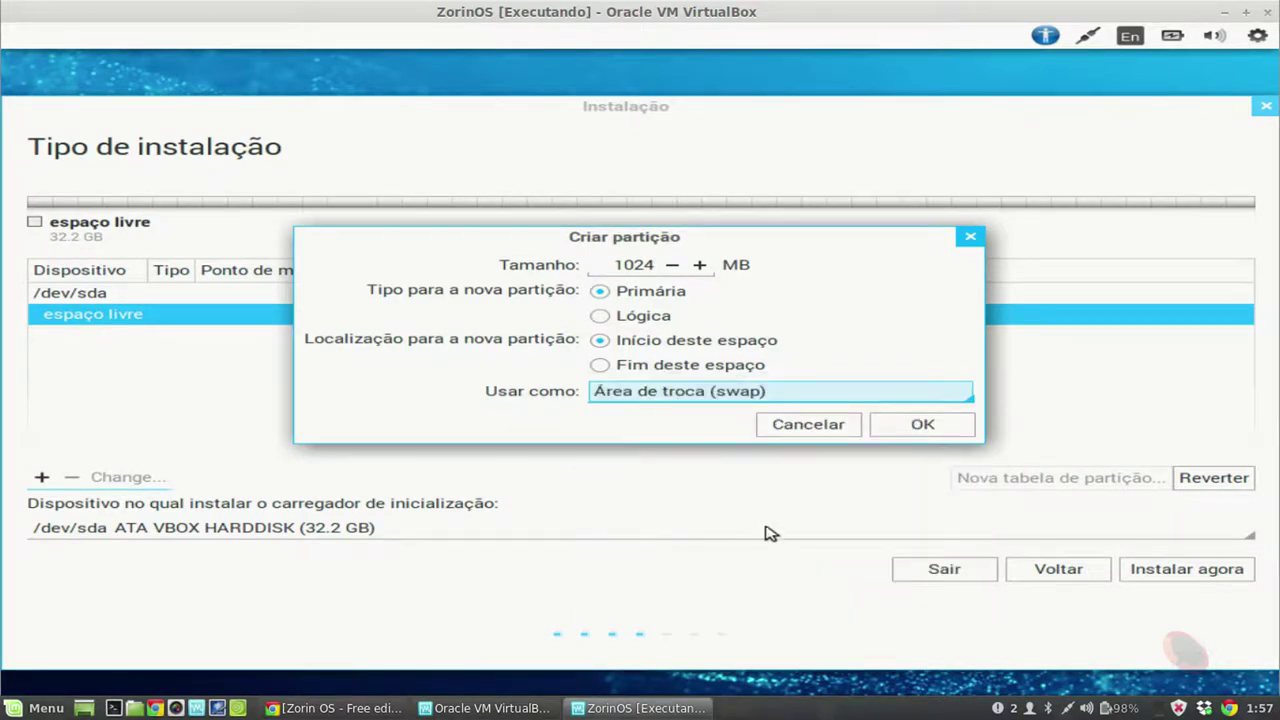
pyautogui.click(889, 424)
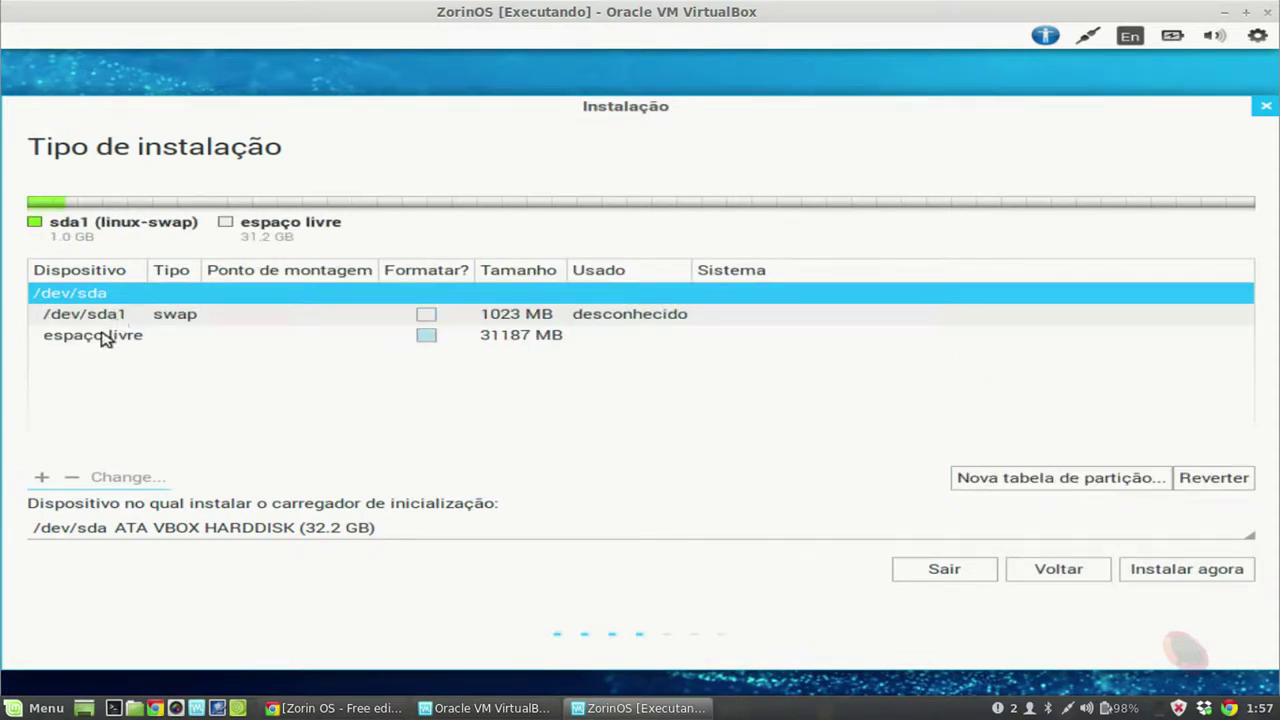
# Step: Start a new partition in the free space and trim its size to 10000 MB
pyautogui.click(103, 338)
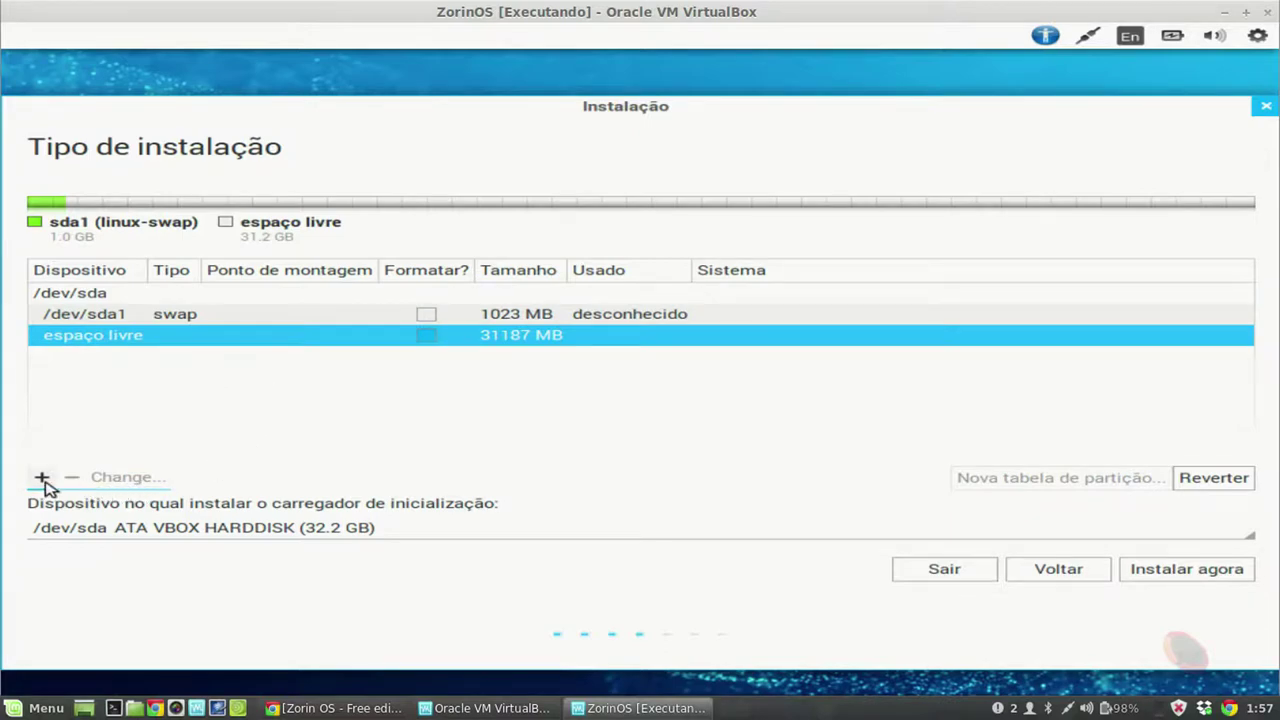
pyautogui.click(41, 477)
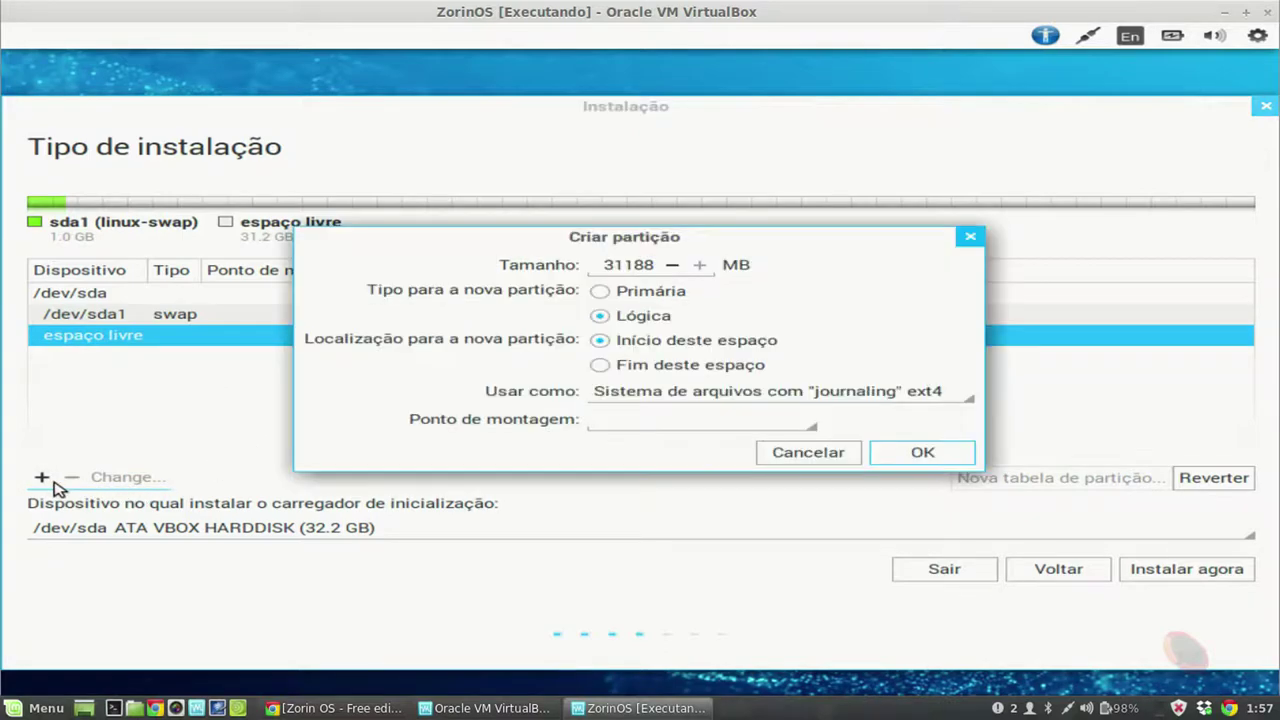
pyautogui.click(627, 267)
pyautogui.moveTo(617, 268); pyautogui.dragTo(672, 273)
pyautogui.press('BackSpace')
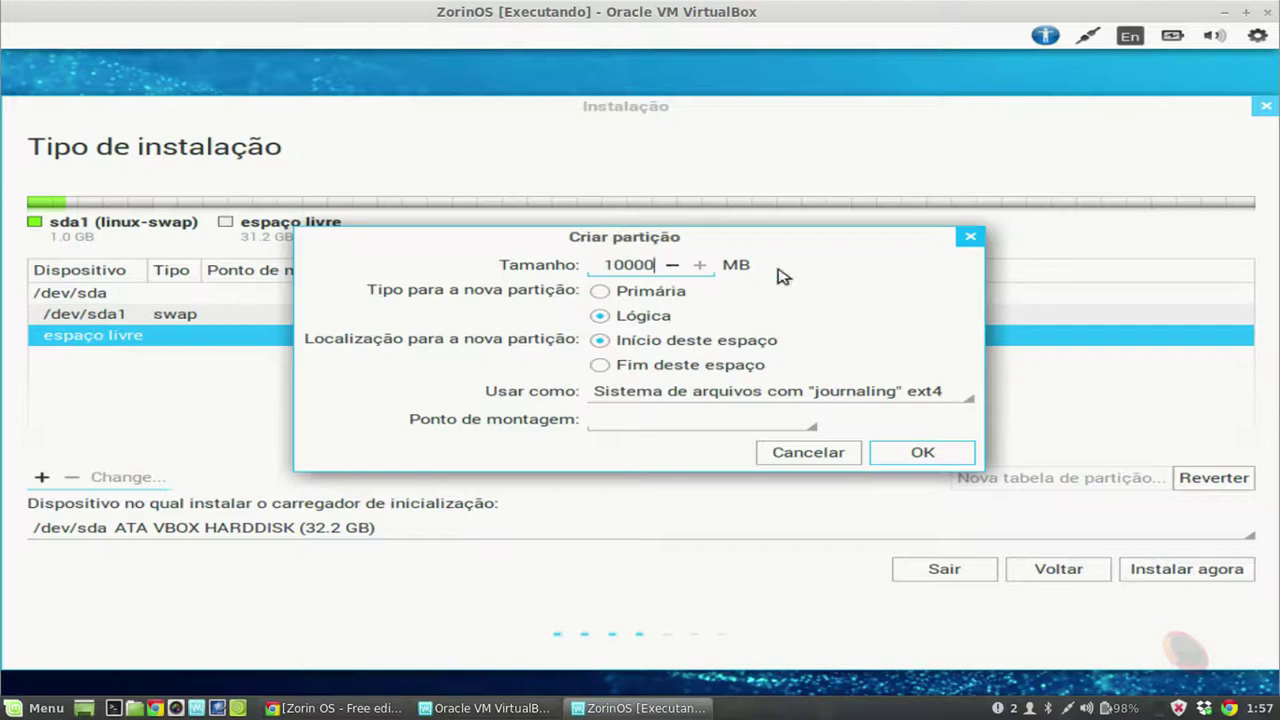
# Step: Make it a primary ext4 partition mounted at /home, then select the remaining free space
pyautogui.click(608, 291)
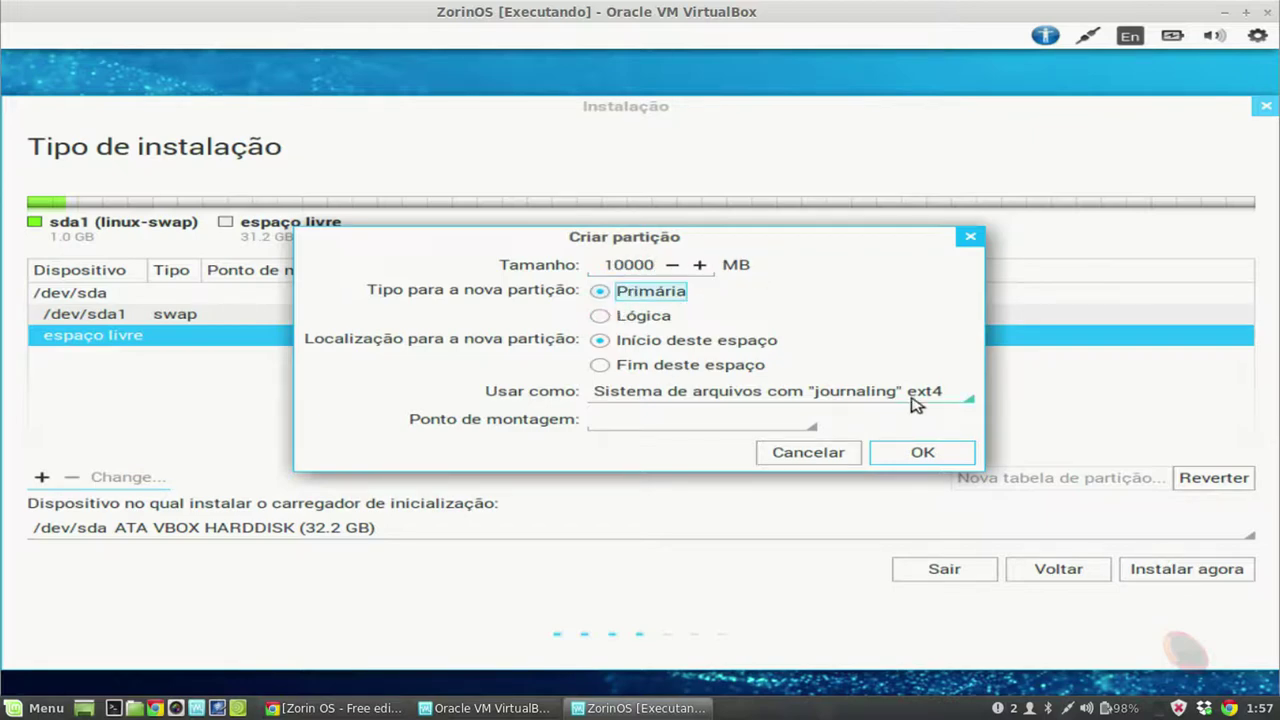
pyautogui.click(805, 428)
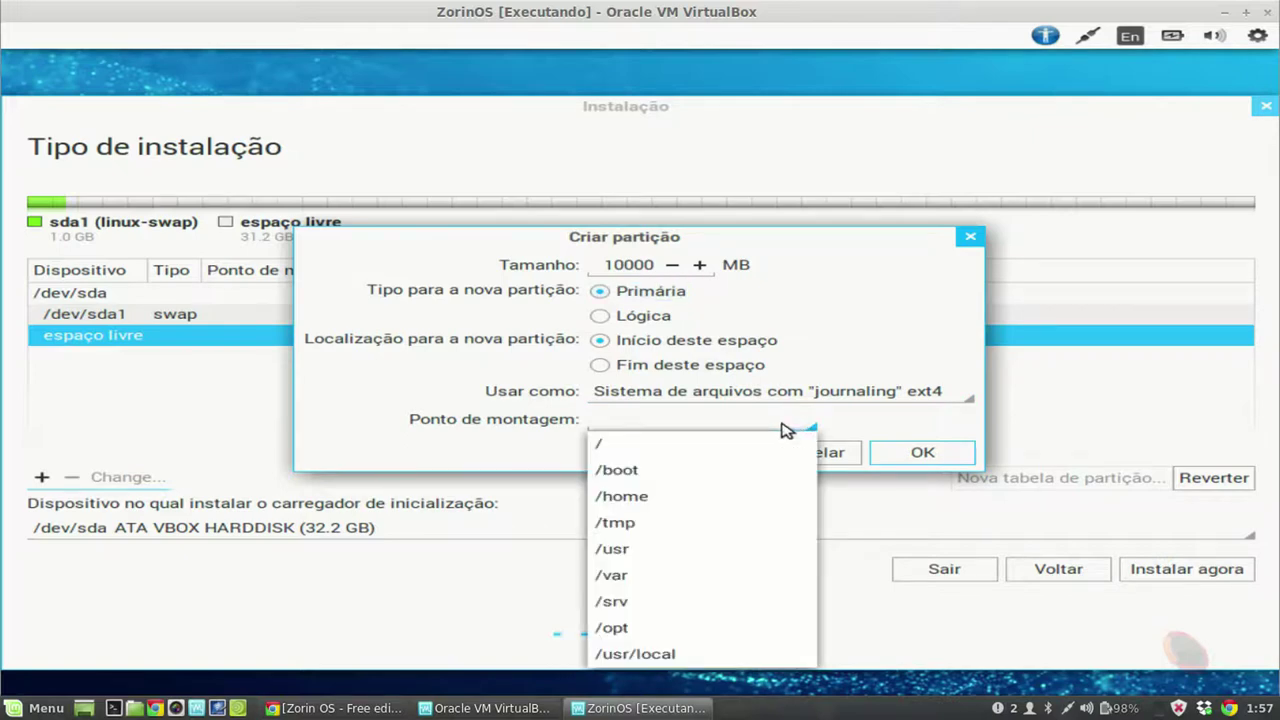
pyautogui.click(711, 496)
pyautogui.click(906, 392)
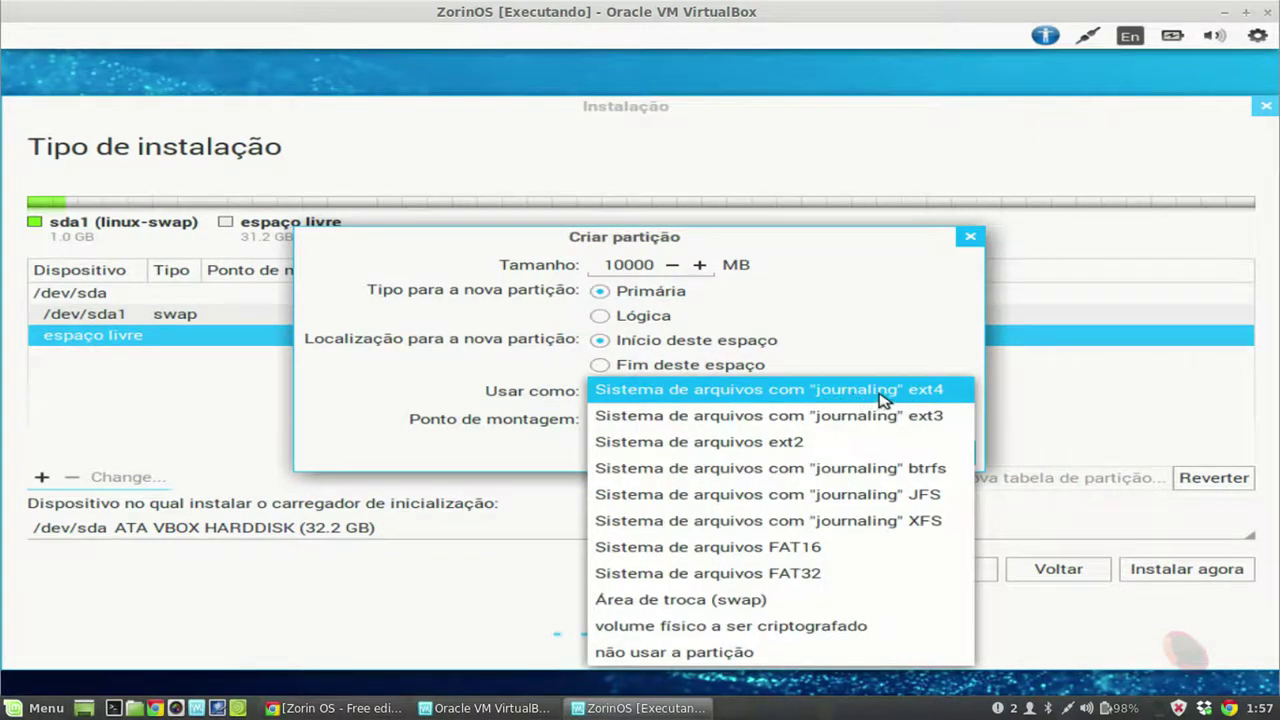
pyautogui.click(882, 396)
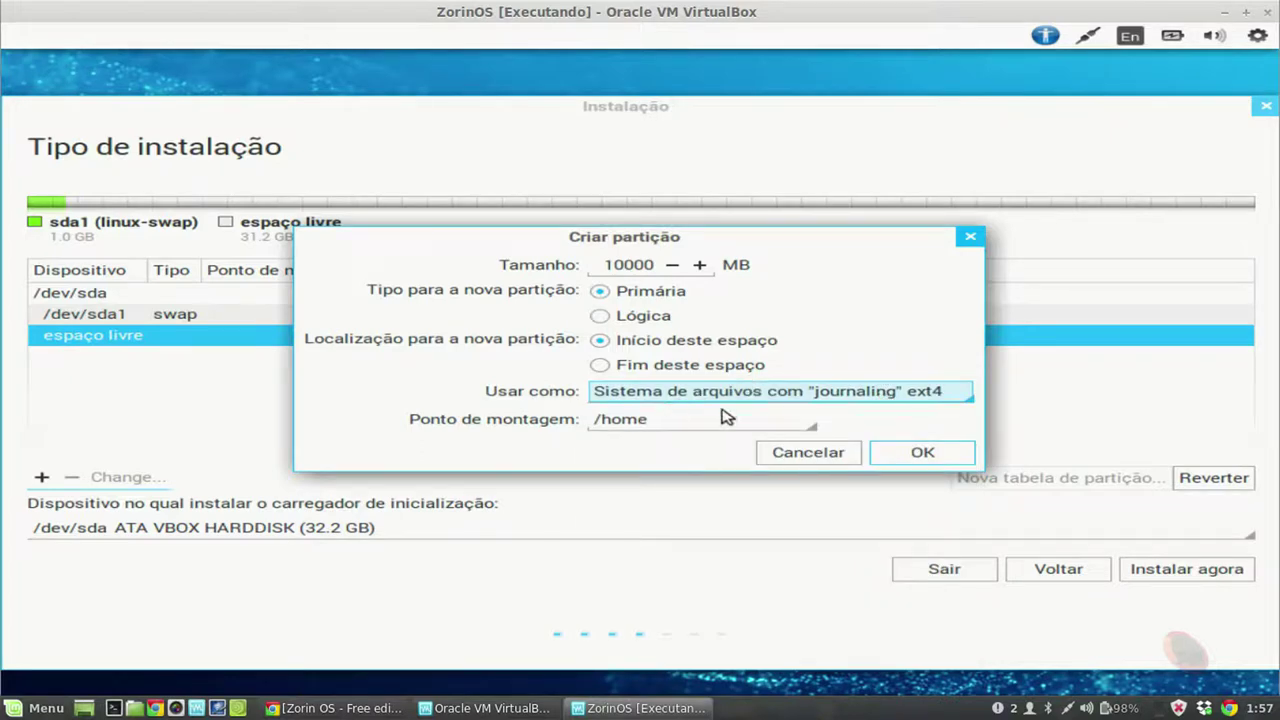
pyautogui.click(915, 455)
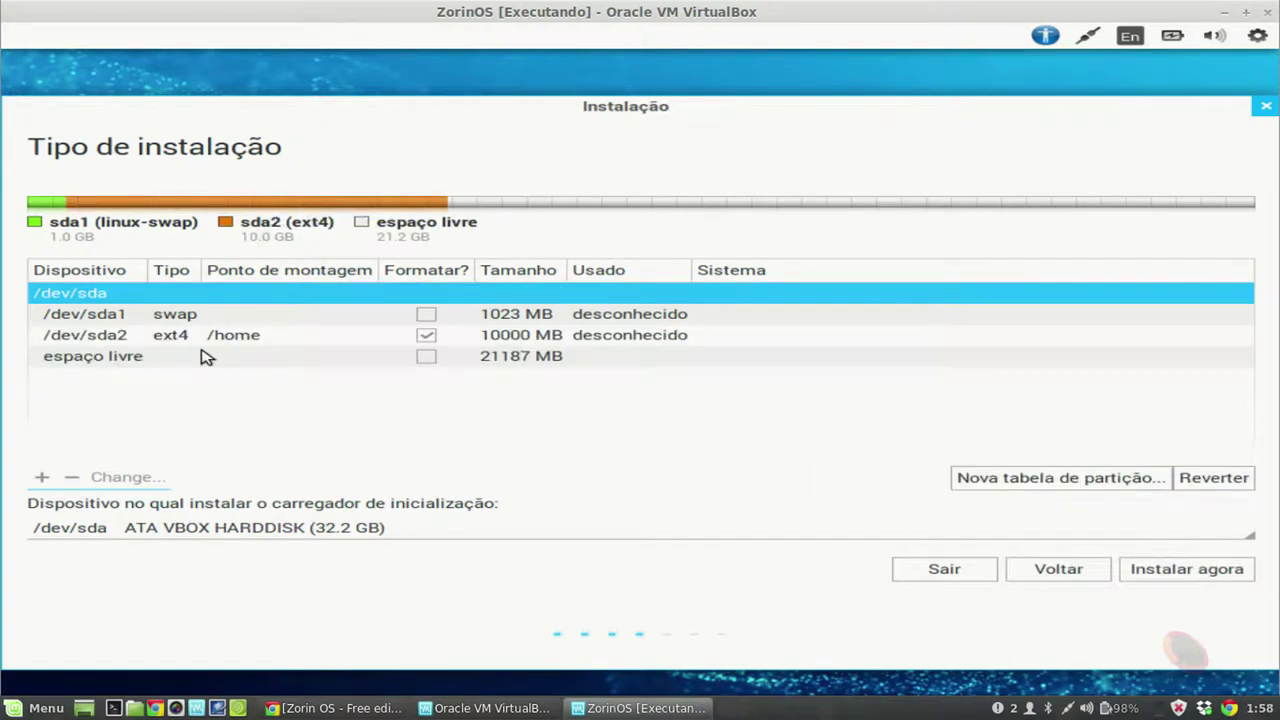
pyautogui.click(120, 366)
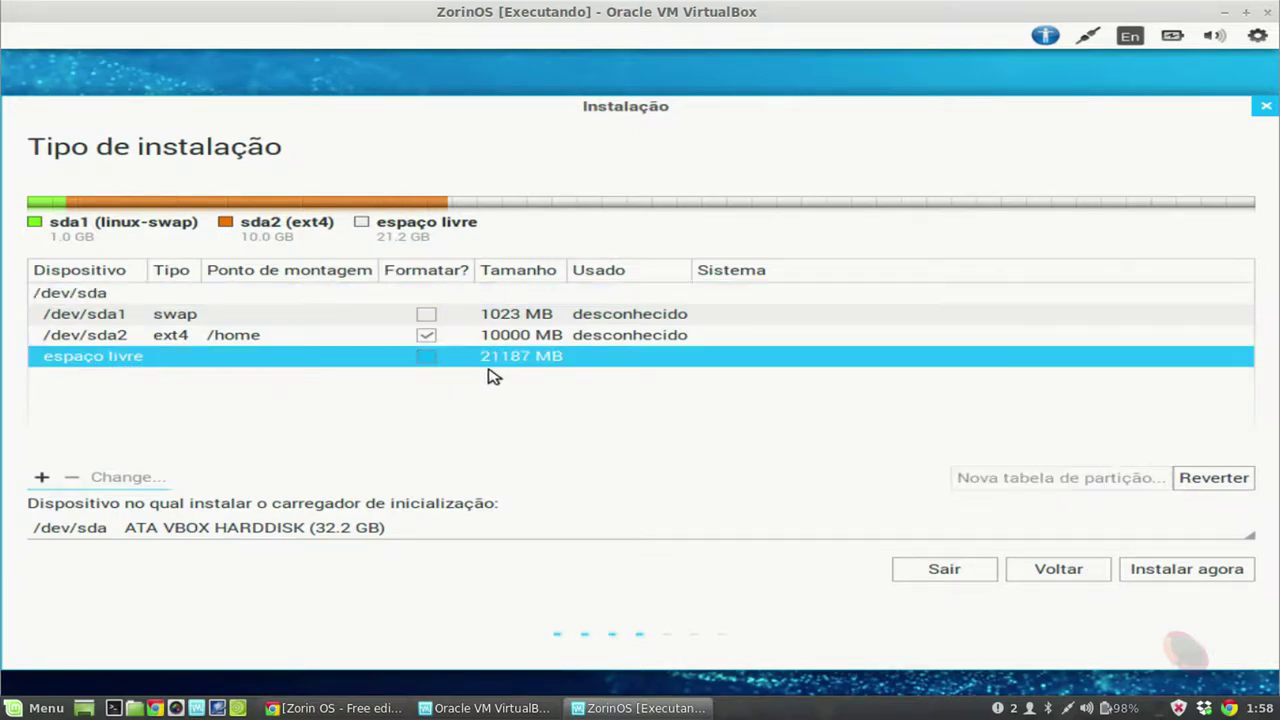
pyautogui.click(41, 481)
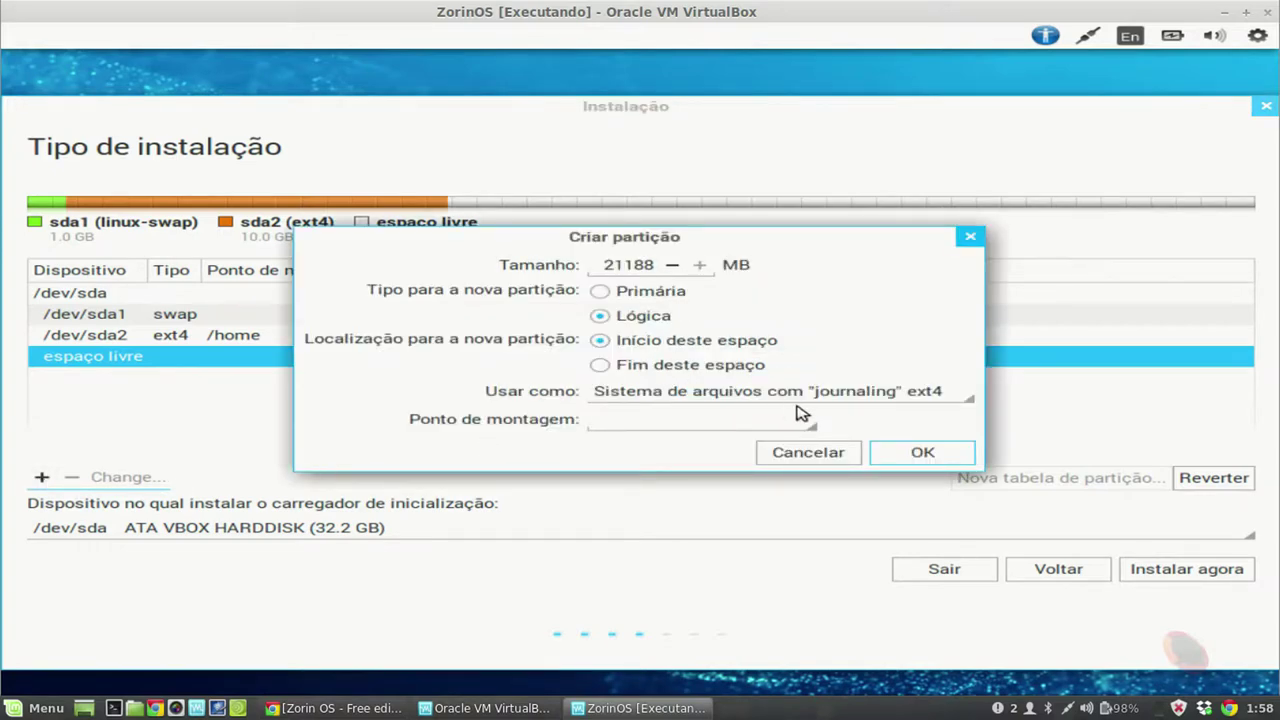
# Step: Create a primary root (/) partition from the remaining free space and begin the installation
pyautogui.click(812, 426)
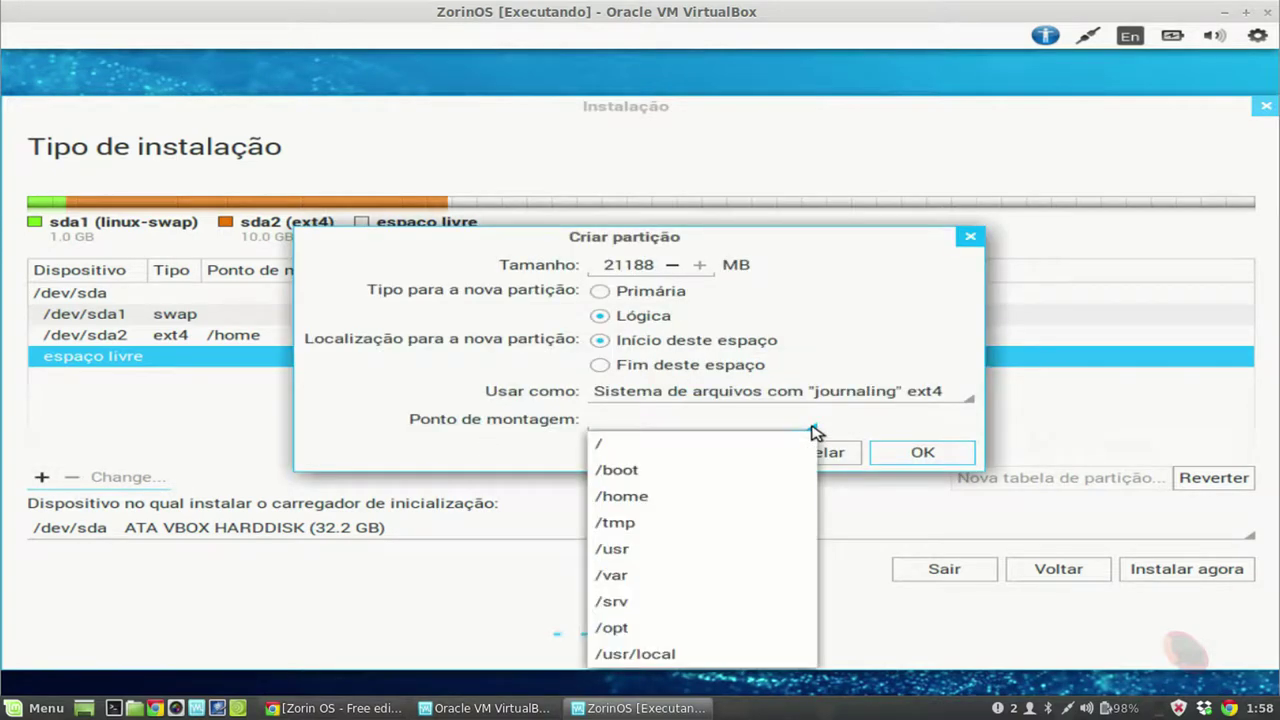
pyautogui.click(735, 446)
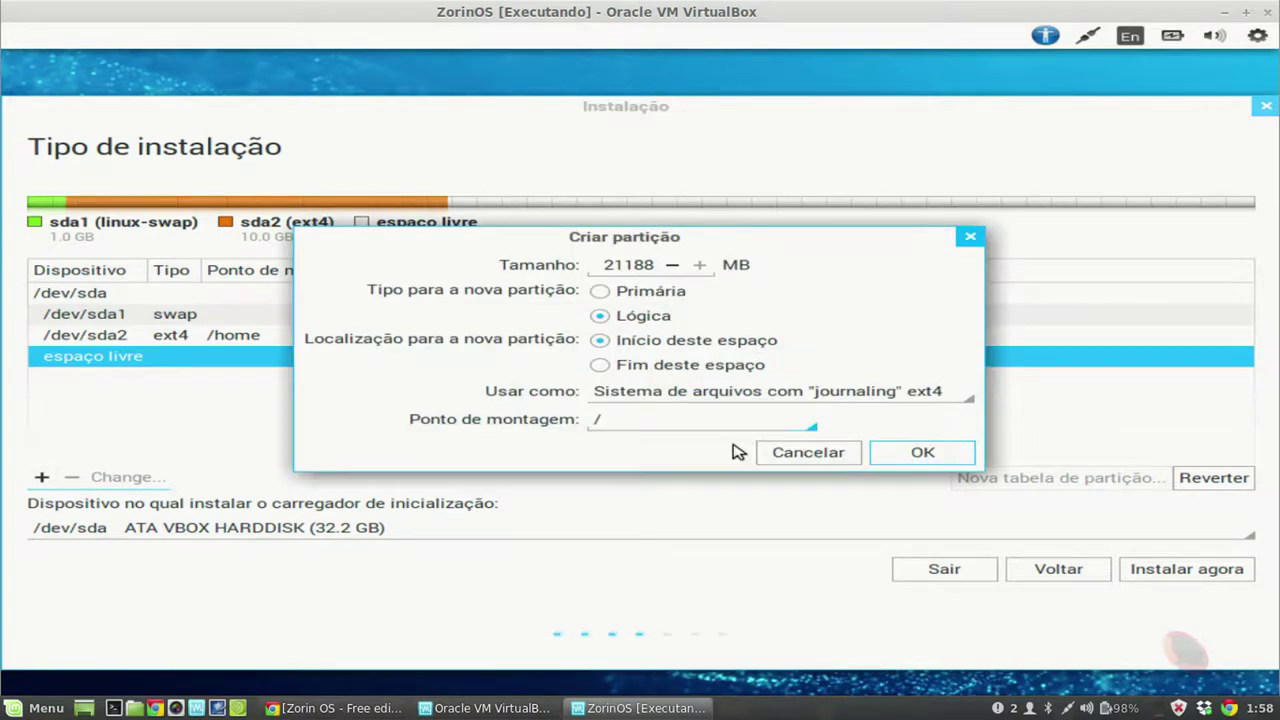
pyautogui.click(636, 296)
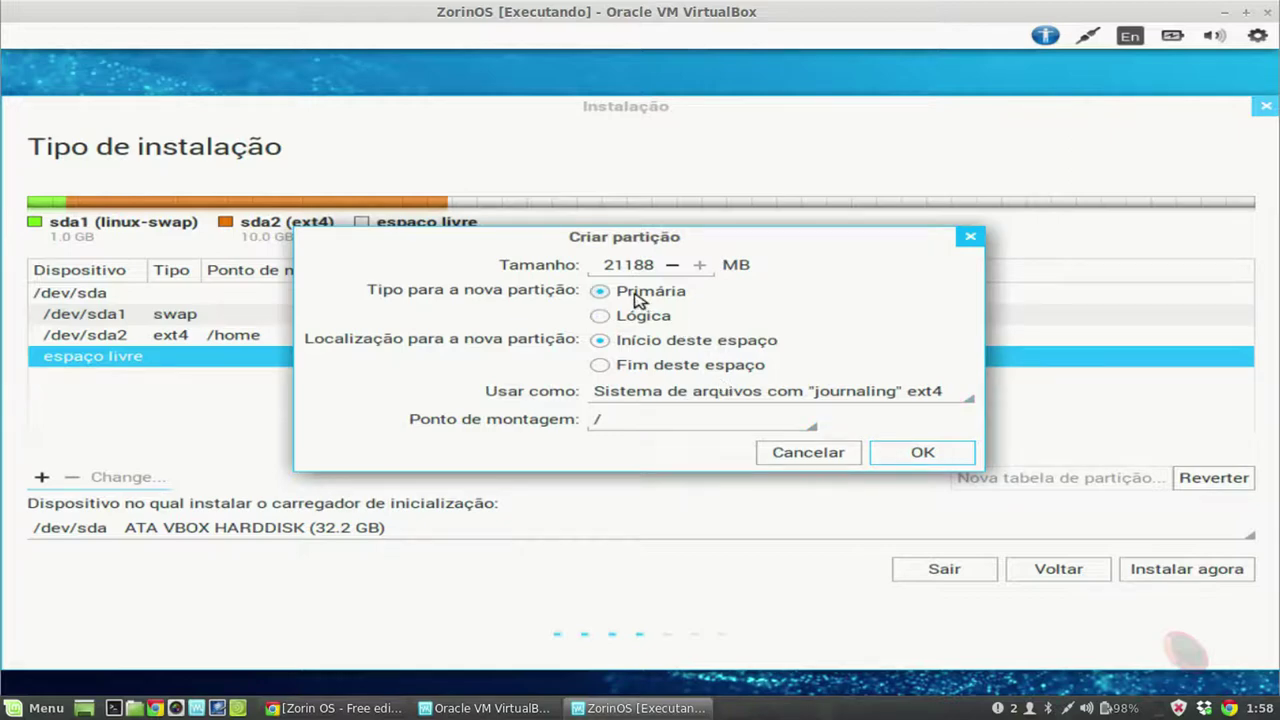
pyautogui.click(905, 460)
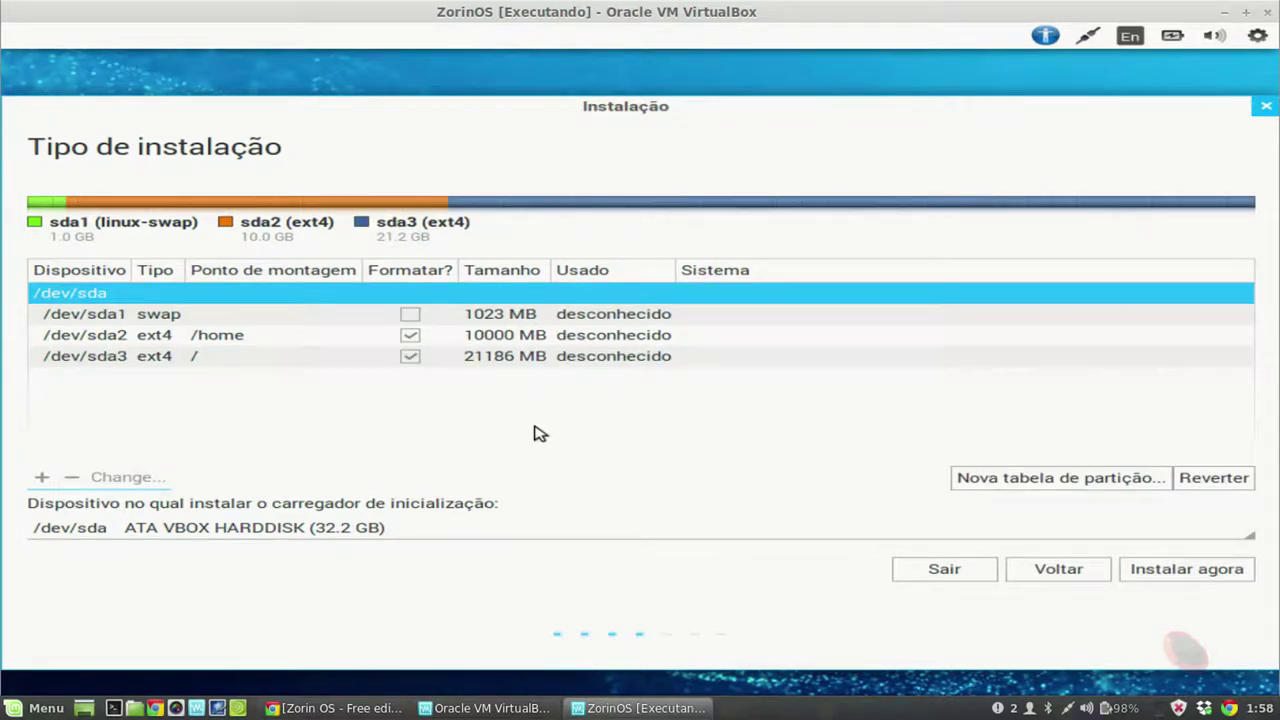
pyautogui.click(1177, 578)
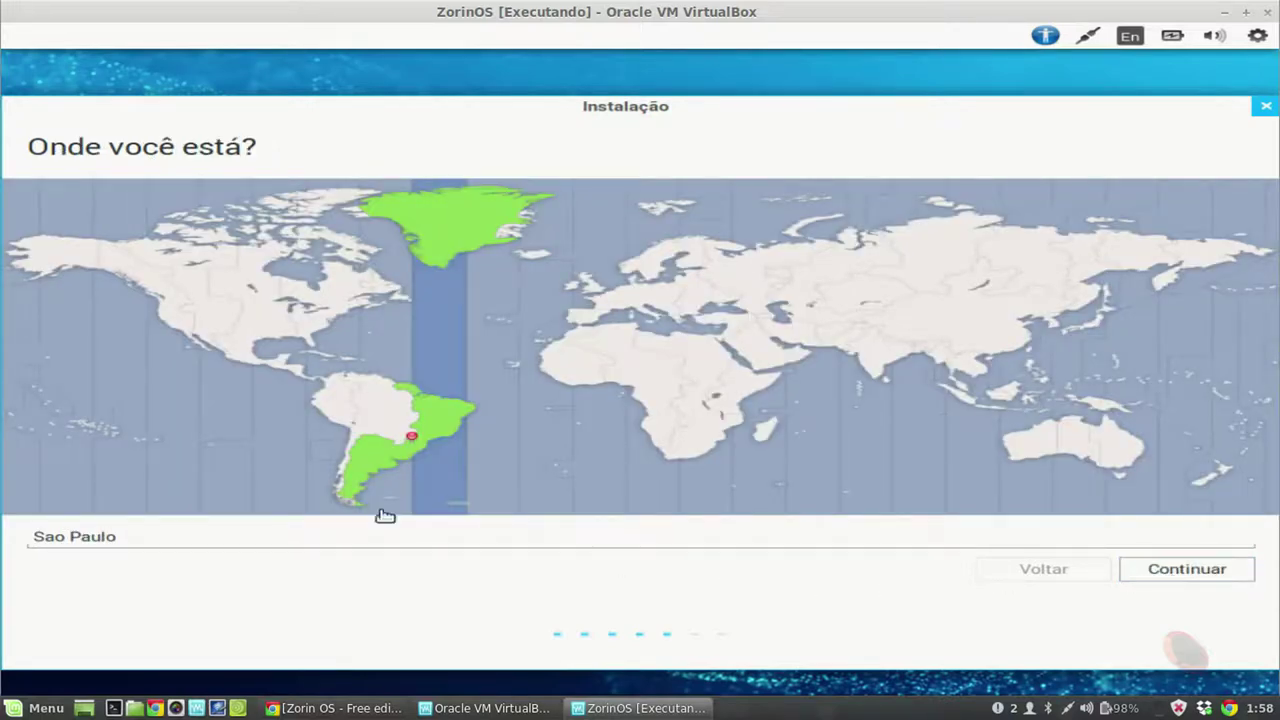
# Step: Keep Sao Paulo as the location and test the Português (Brasil) keyboard layout
pyautogui.click(1215, 574)
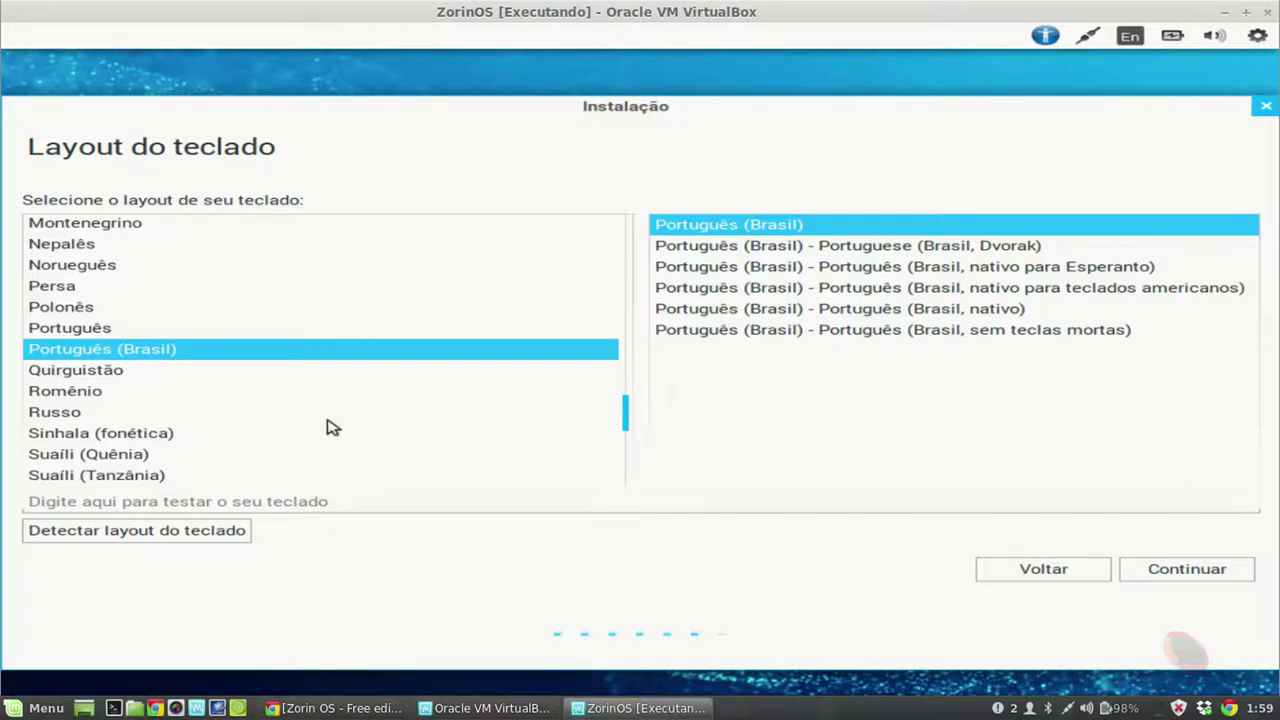
pyautogui.click(115, 503)
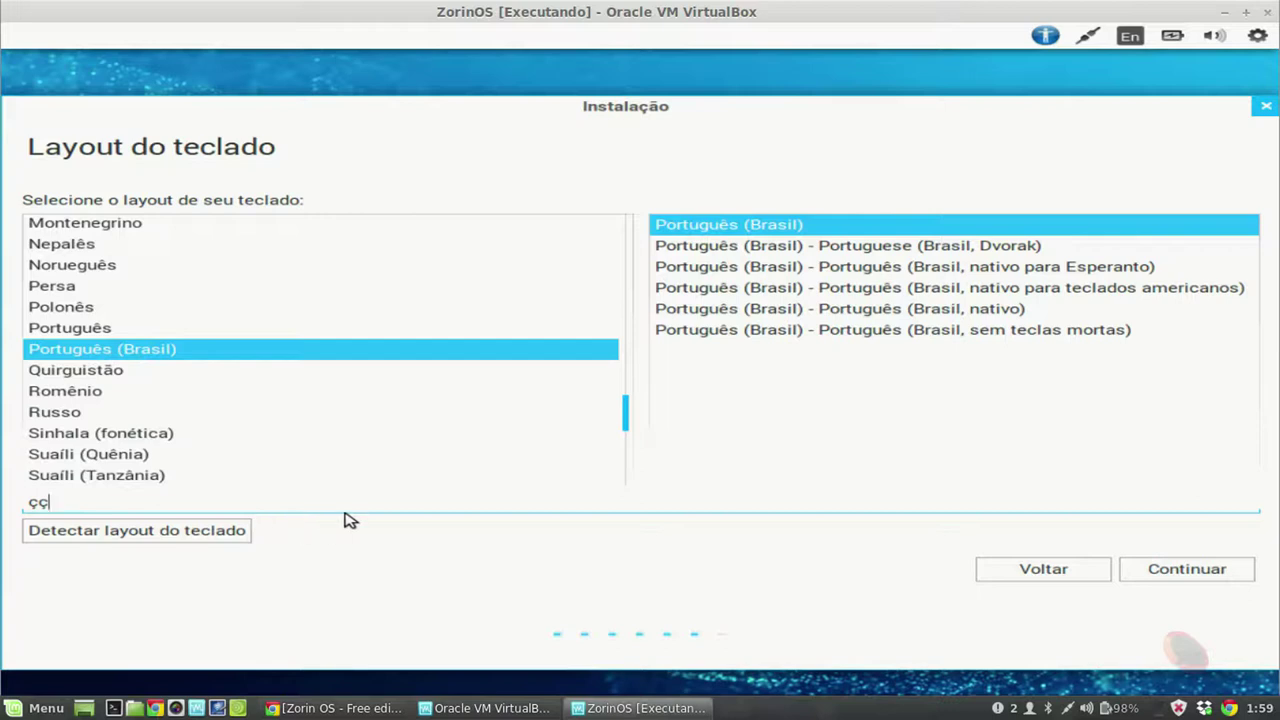
# Step: Accept the Português (Brasil) keyboard layout and advance to the 'Quem é você?' page
pyautogui.click(1160, 568)
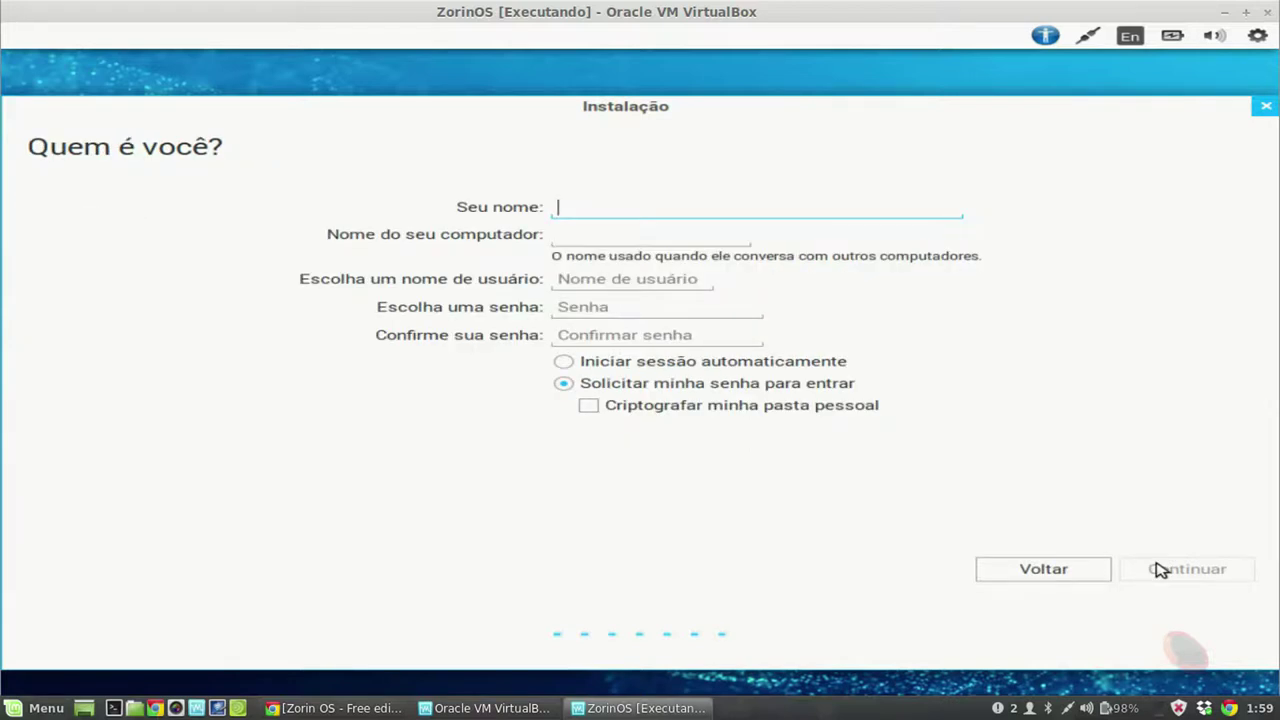
# Step: Enter the user's name and replace the computer name with computador-projeto
pyautogui.write('usuario')
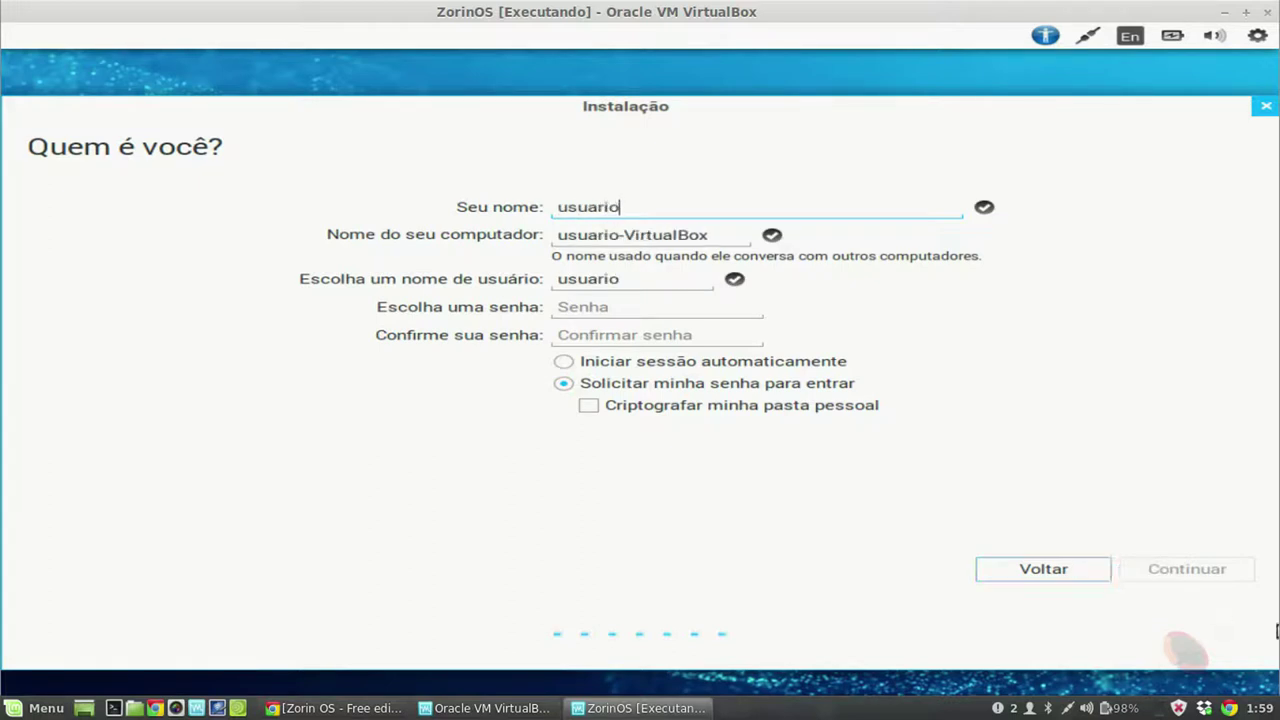
pyautogui.moveTo(625, 236); pyautogui.dragTo(711, 235)
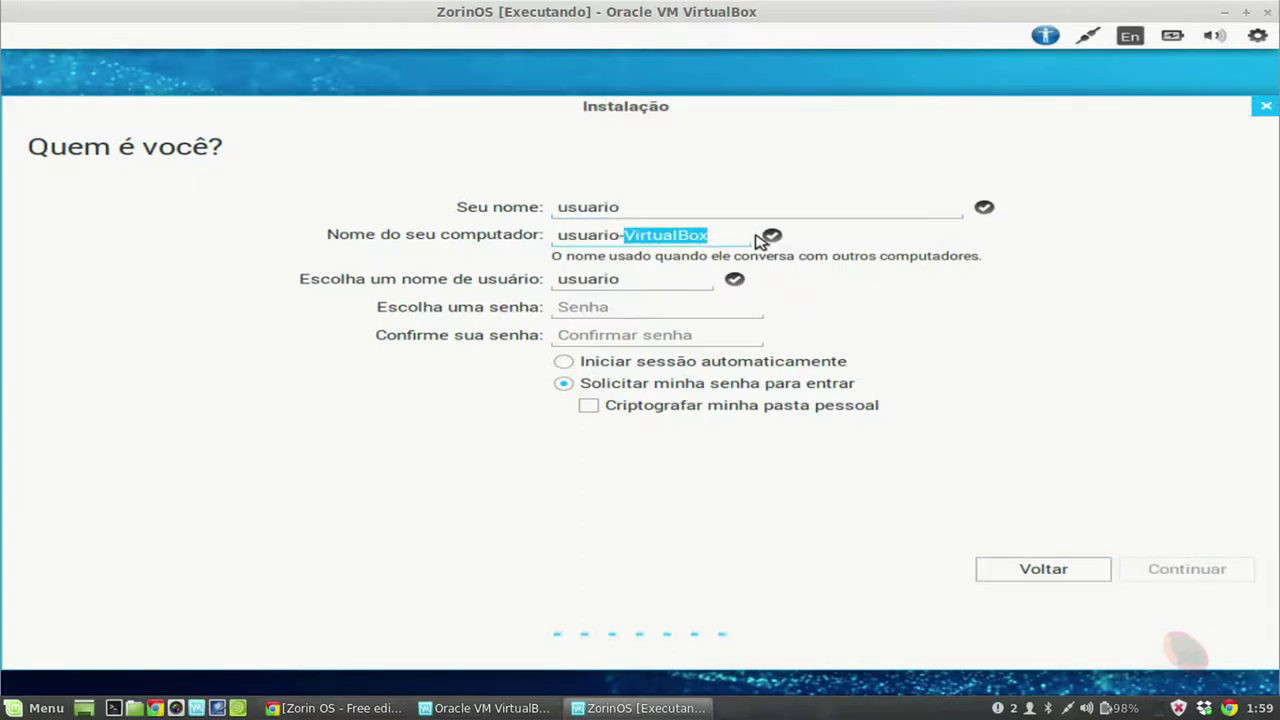
pyautogui.press('BackSpace')
pyautogui.press('BackSpace')
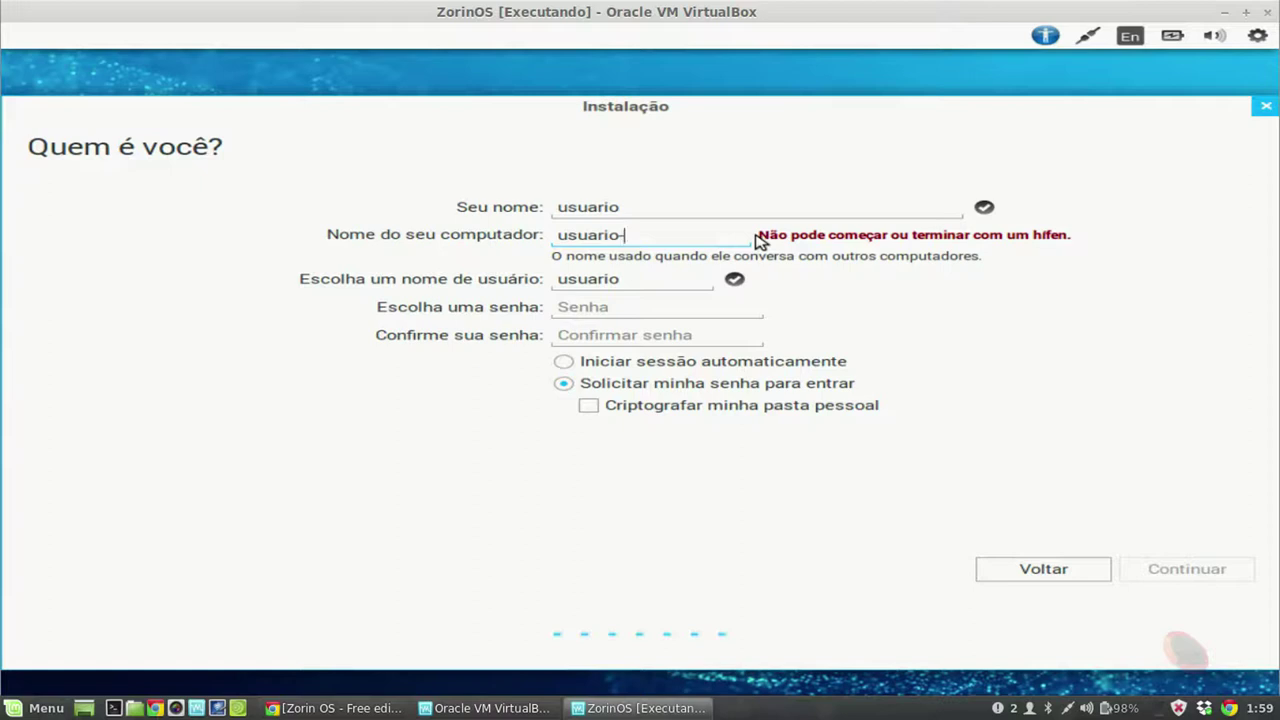
pyautogui.press('BackSpace')
pyautogui.press('BackSpace')
pyautogui.press('BackSpace')
pyautogui.press('BackSpace')
pyautogui.press('BackSpace')
pyautogui.press('BackSpace')
pyautogui.press('BackSpace')
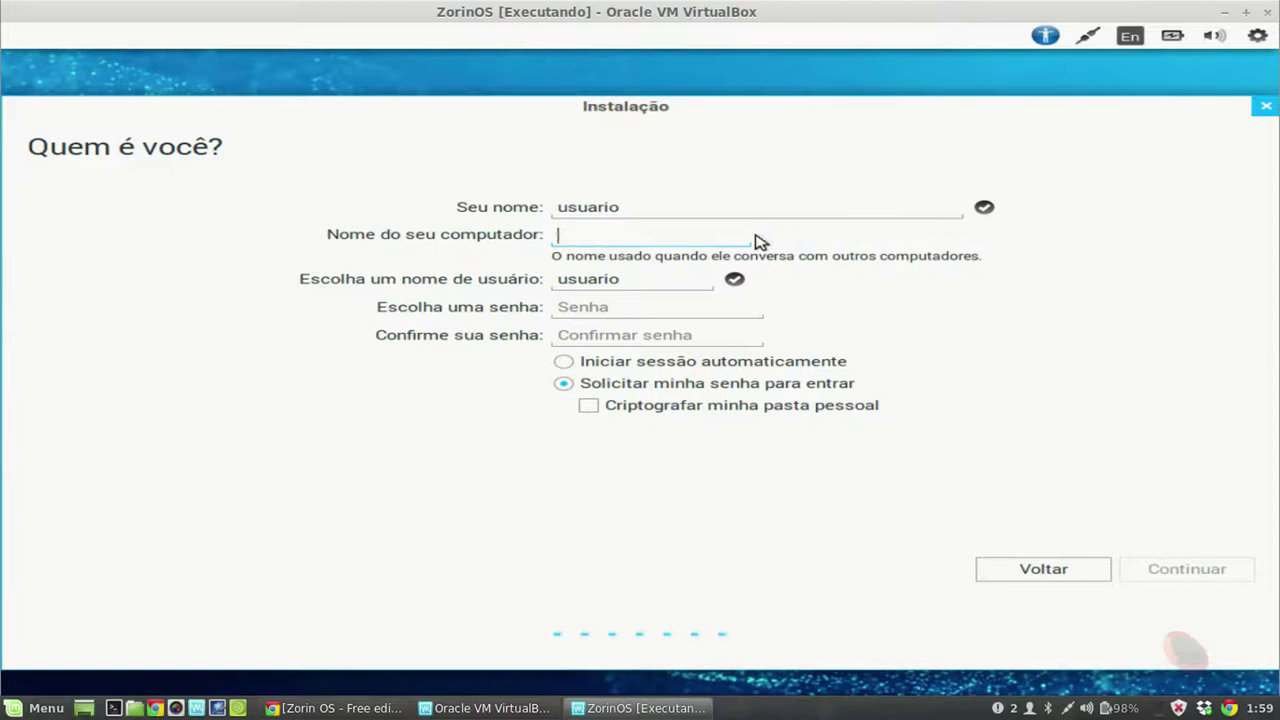
pyautogui.write('computador-projet')
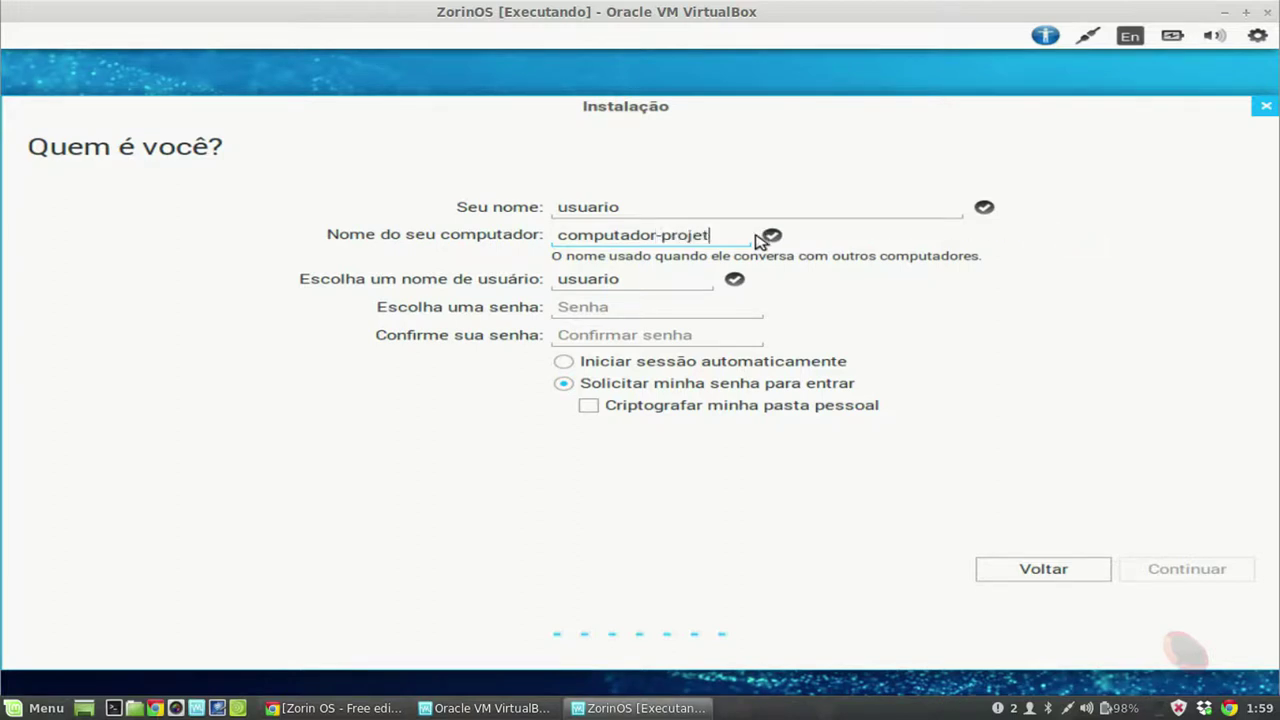
pyautogui.write('o')
# Step: Enter and confirm the account password, then continue the installation
pyautogui.click(657, 304)
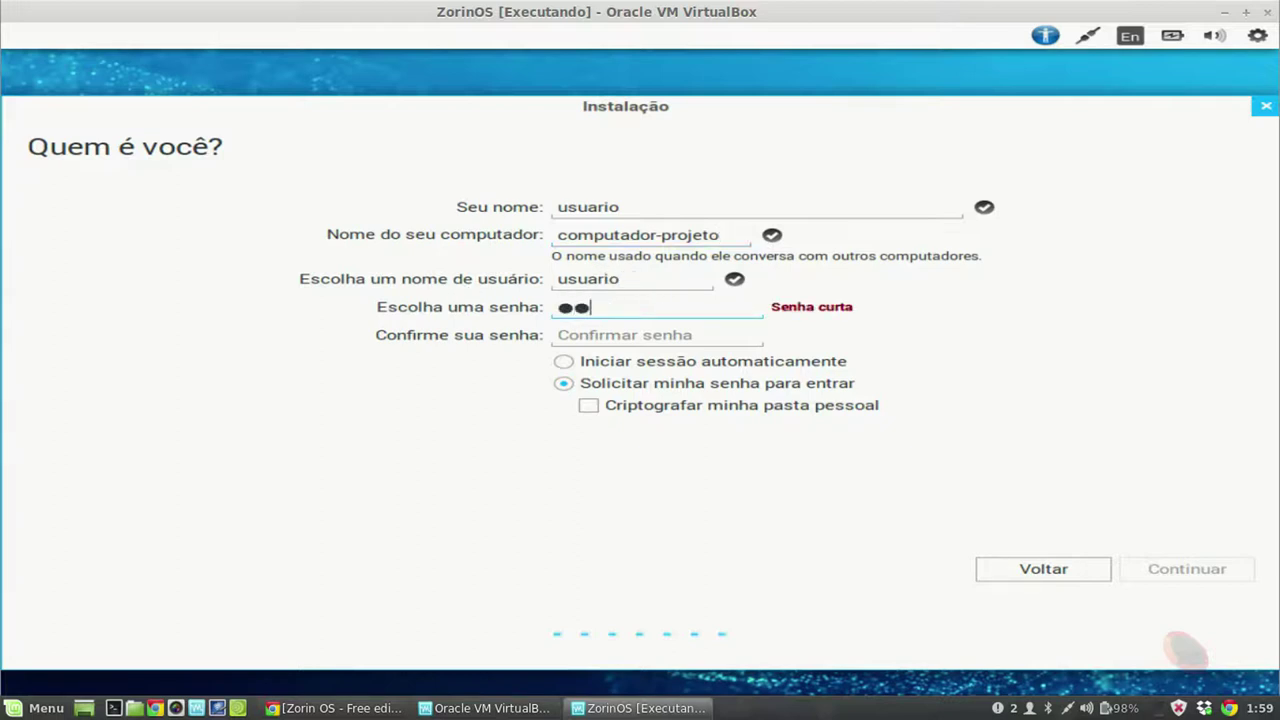
pyautogui.click(591, 336)
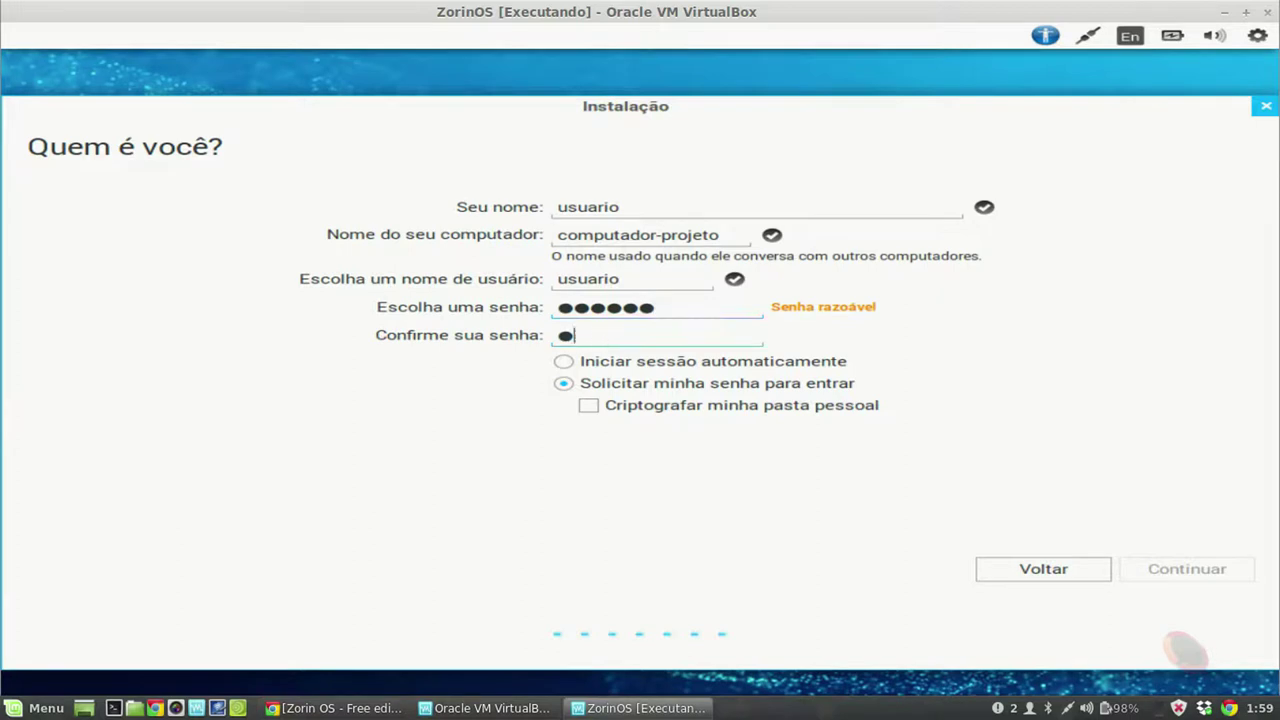
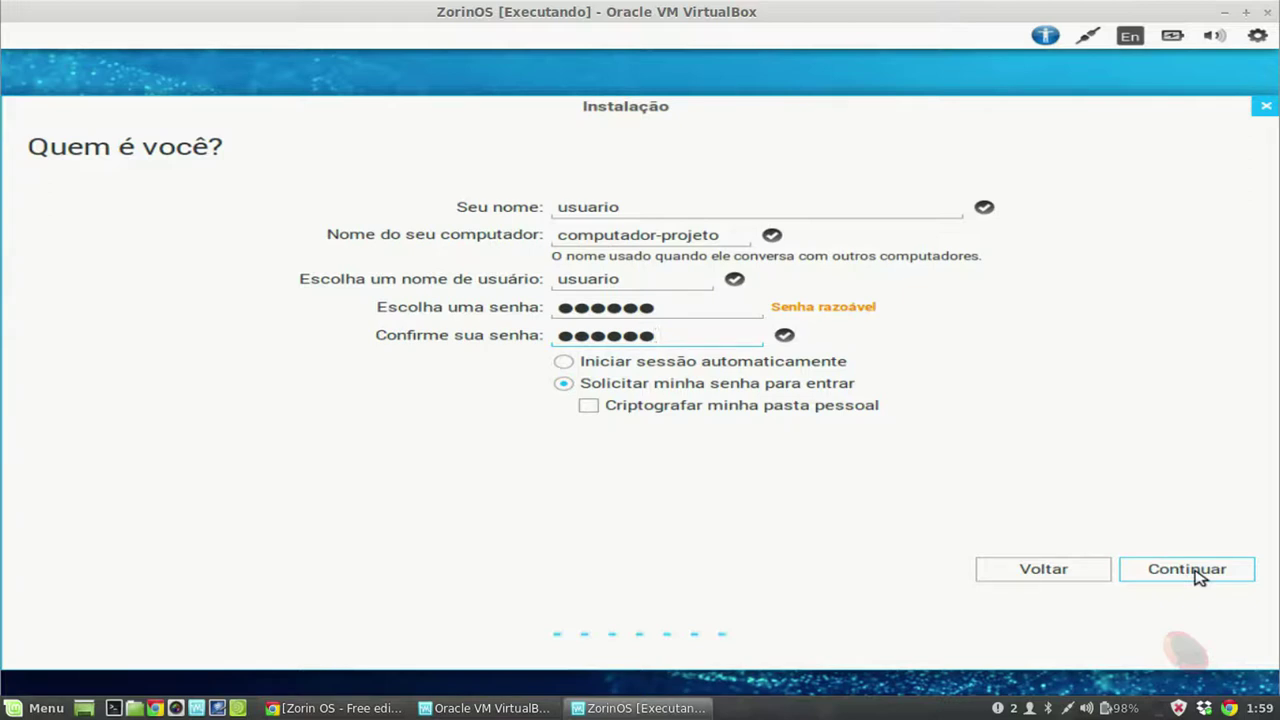
pyautogui.click(1196, 572)
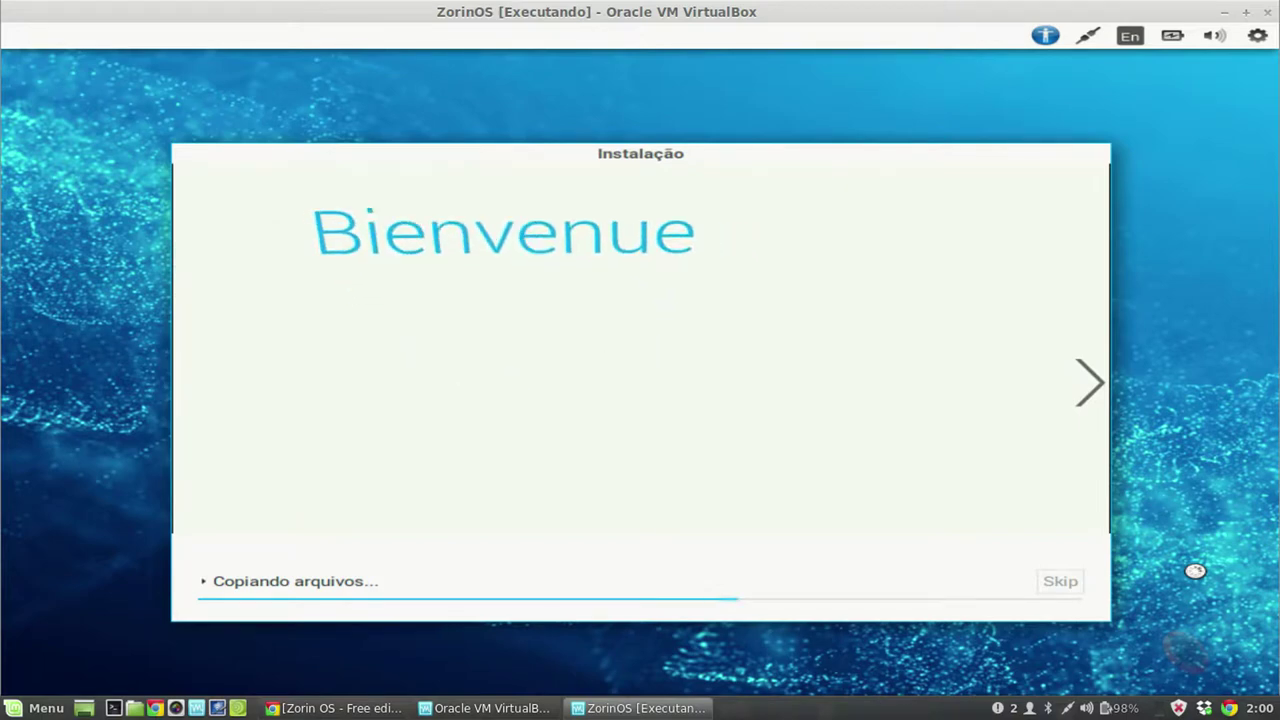
# Step: Lower the volume while the Zorin installer copies files through to 'Instalação concluída'
pyautogui.press('XF86AudioLowerVolume')
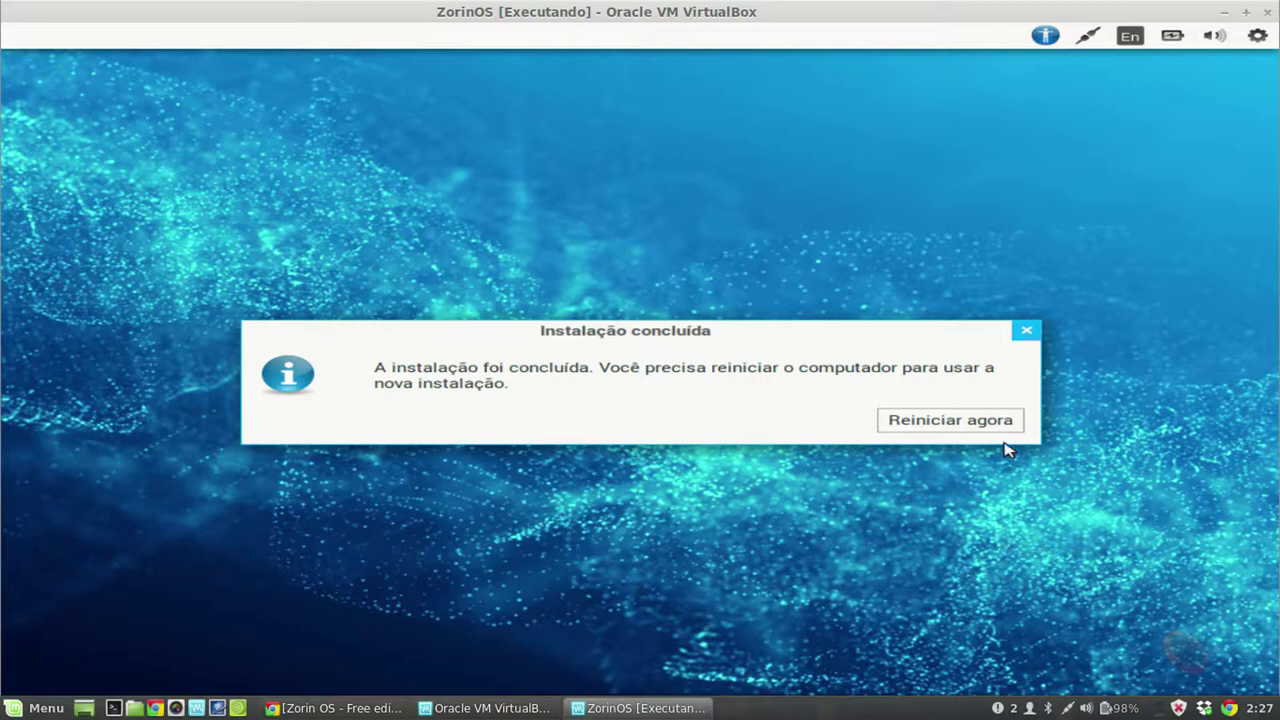
# Step: Choose 'Reiniciar agora' and confirm the console prompt so the VM reboots to GRUB
pyautogui.click(912, 419)
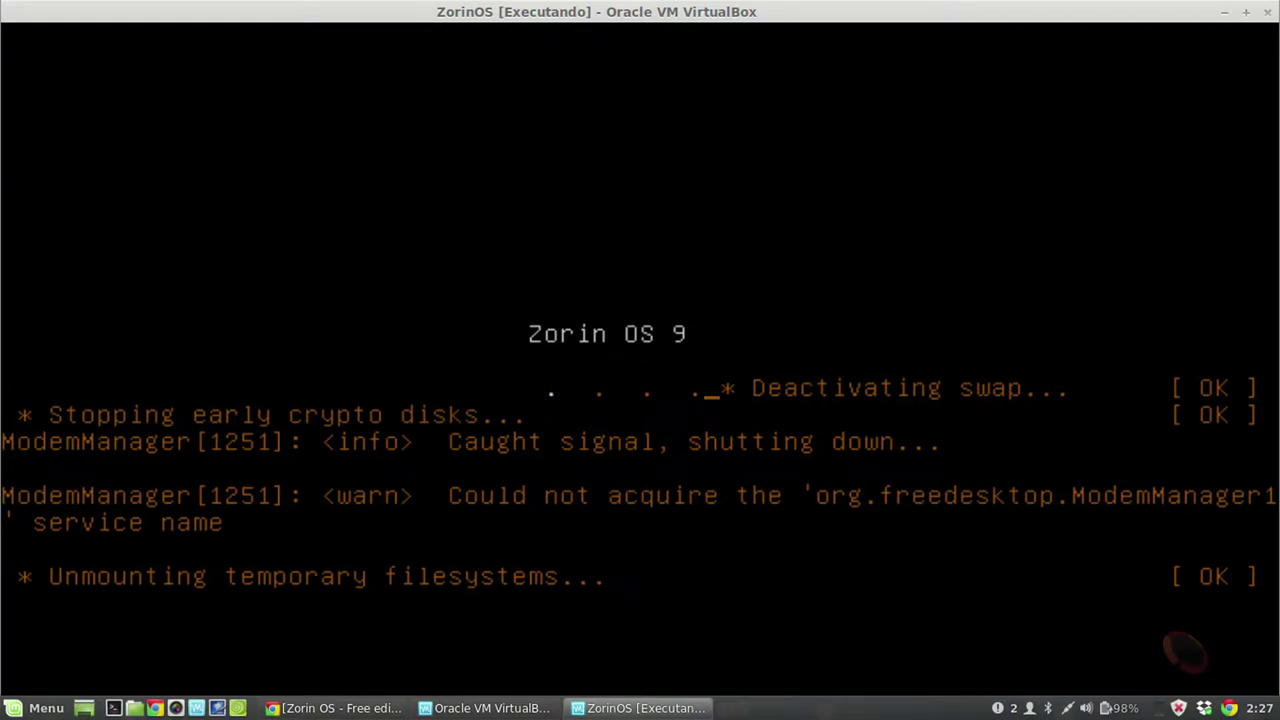
pyautogui.press('Return')
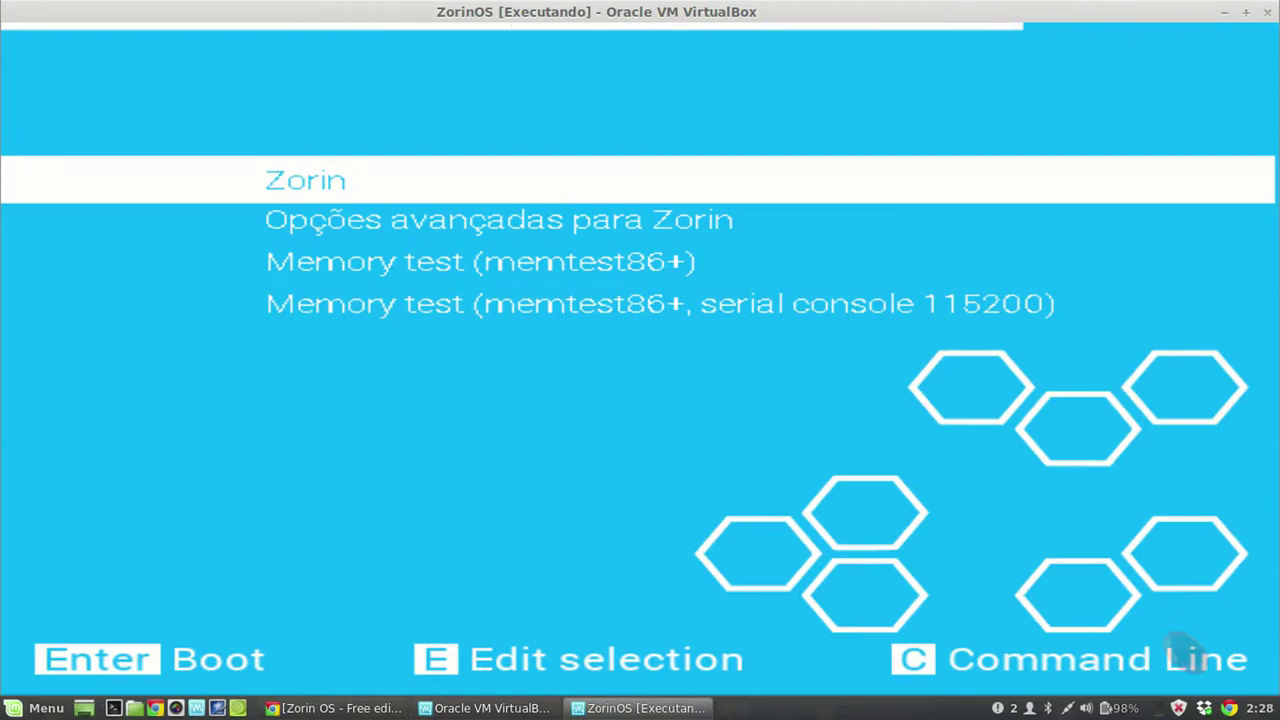
# Step: Boot the default Zorin entry from the GRUB menu
pyautogui.press('Return')
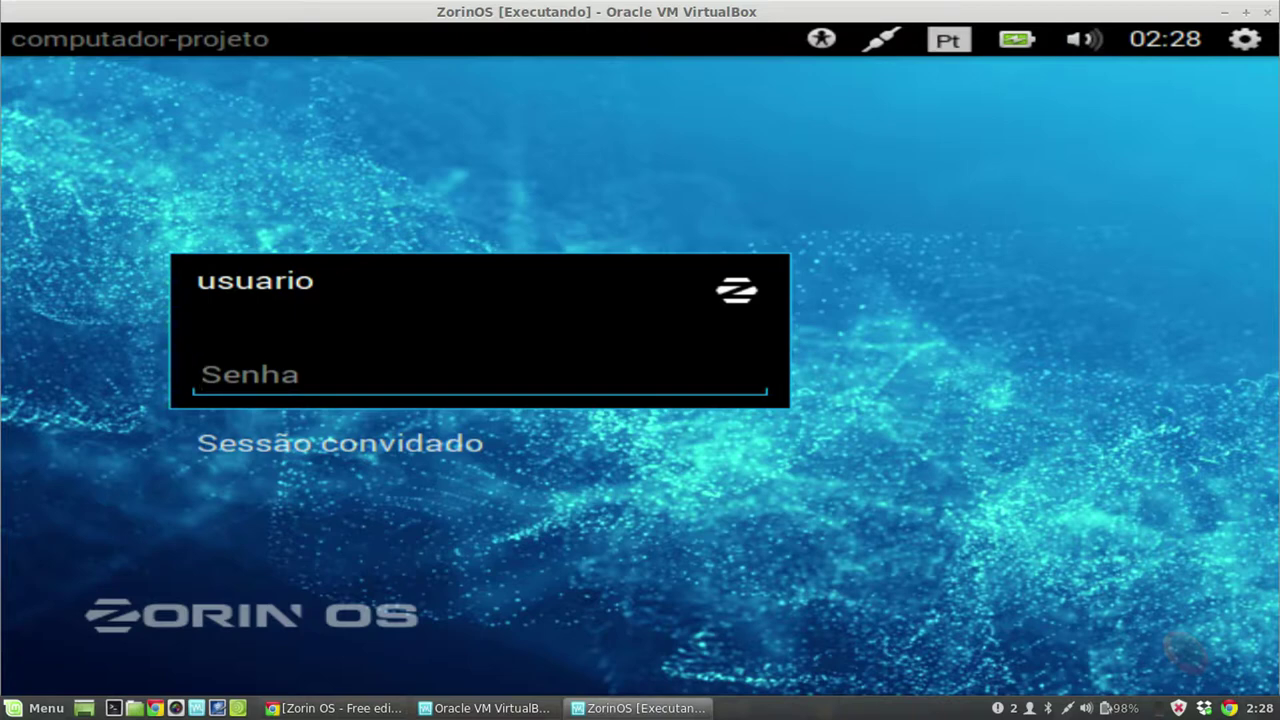
# Step: Enter the account password, correcting a typo, and log in to the Zorin desktop
pyautogui.write('•••••••')
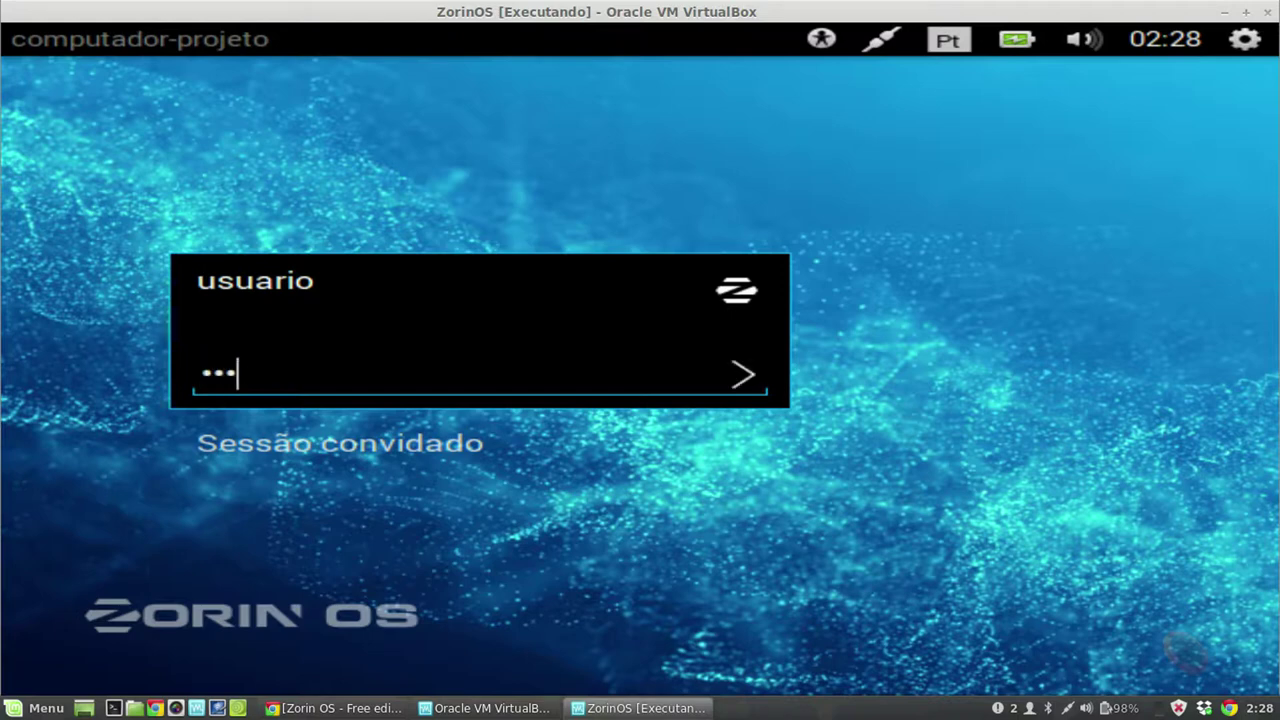
pyautogui.press('BackSpace')
pyautogui.press('BackSpace')
pyautogui.press('BackSpace')
pyautogui.press('BackSpace')
pyautogui.press('BackSpace')
pyautogui.press('BackSpace')
pyautogui.press('BackSpace')
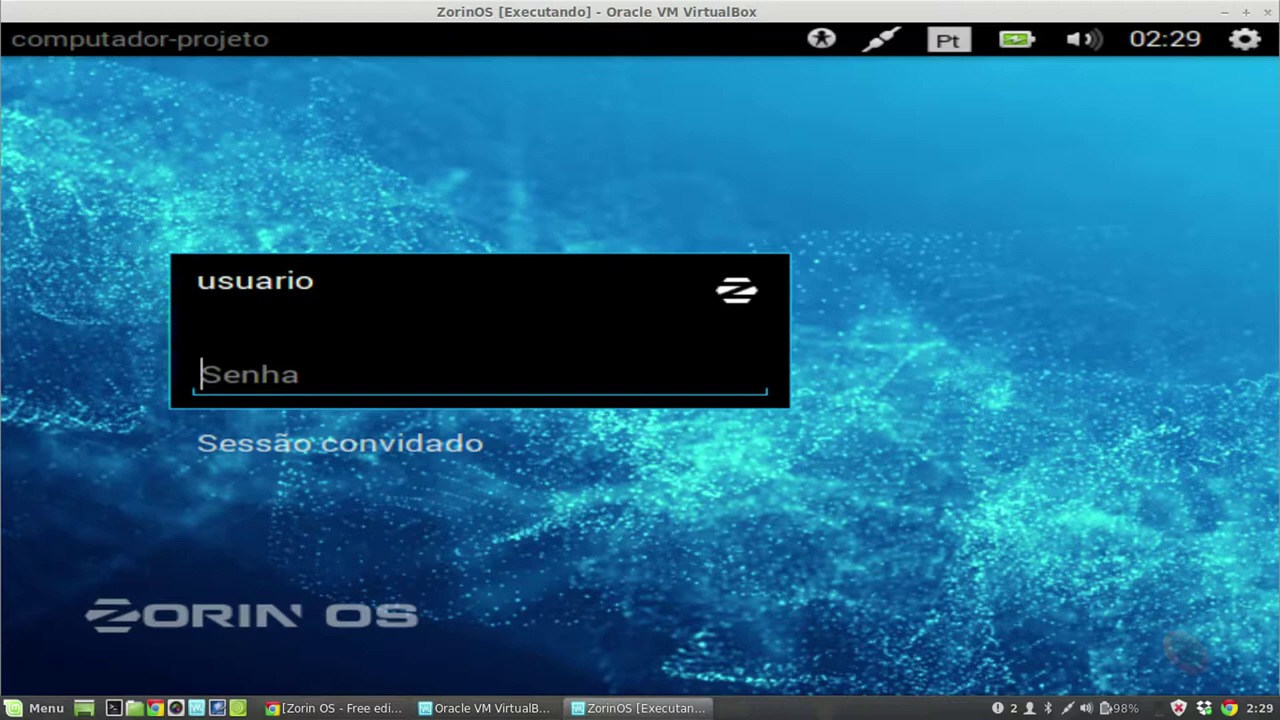
pyautogui.write('••••••')
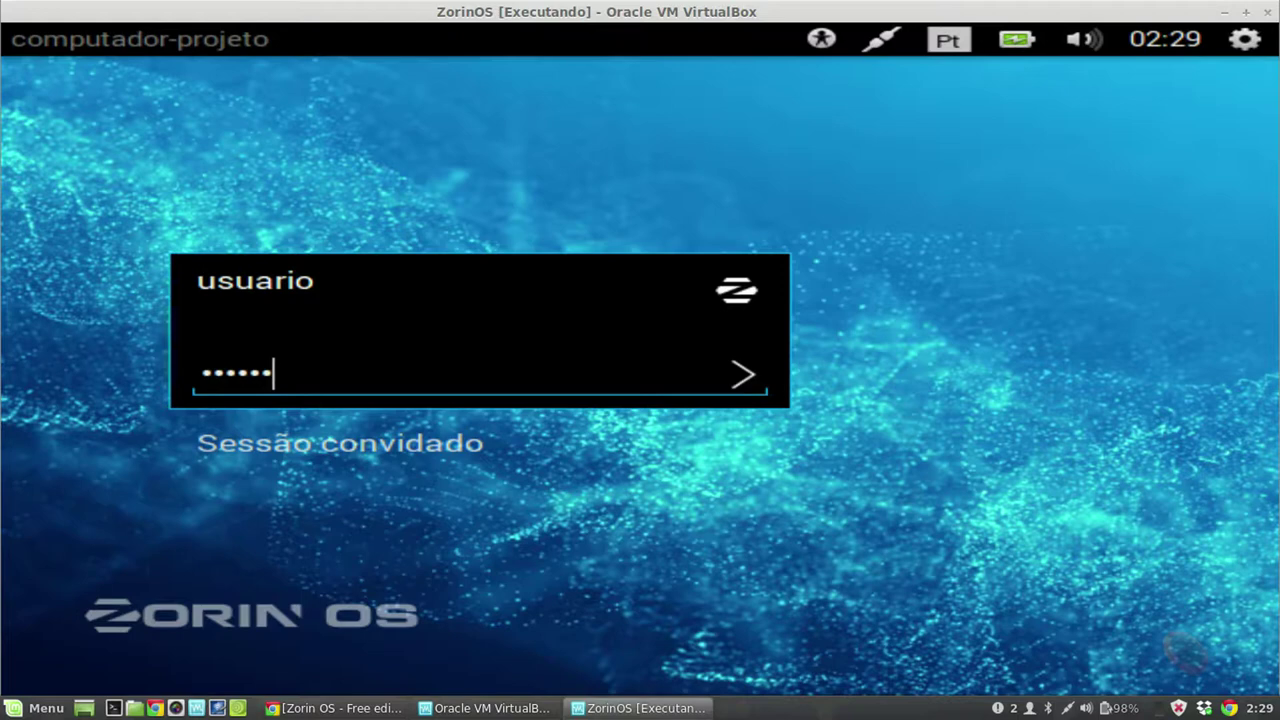
pyautogui.press('Return')
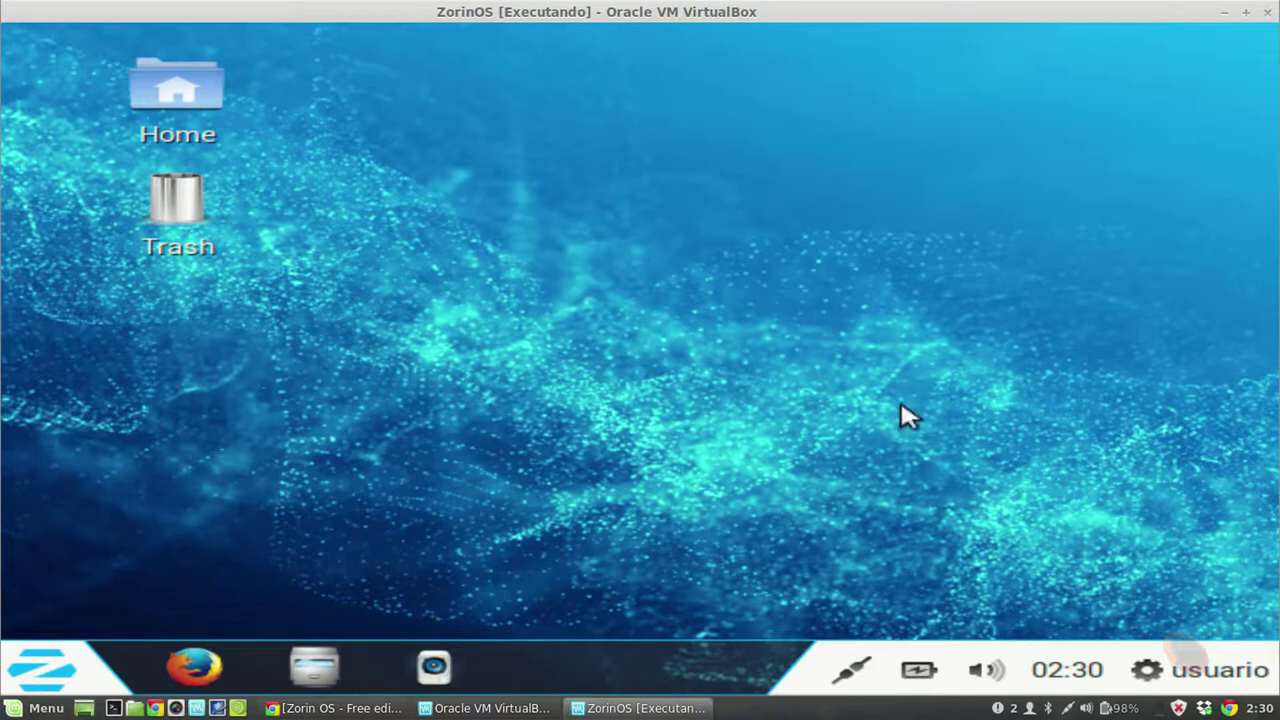
# Step: Reach Monitores via the desktop's Alterar plano de fundo option and the full settings overview
pyautogui.rightClick(562, 236)
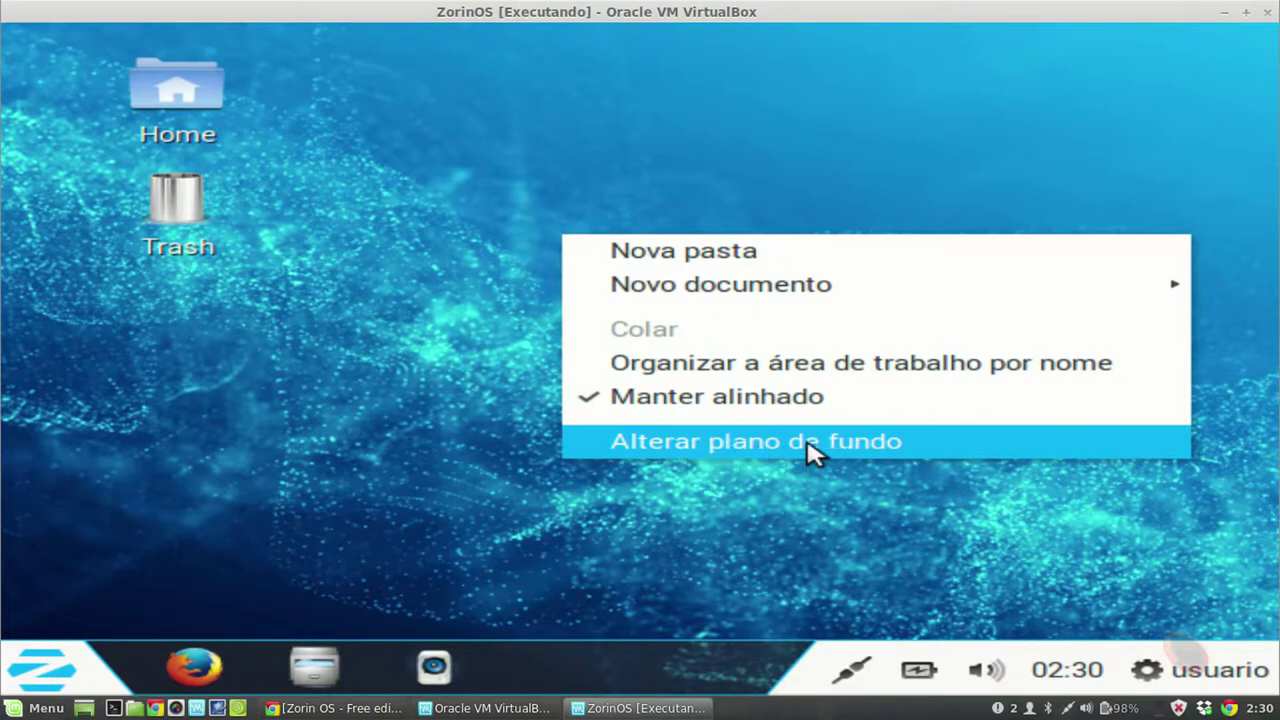
pyautogui.click(734, 449)
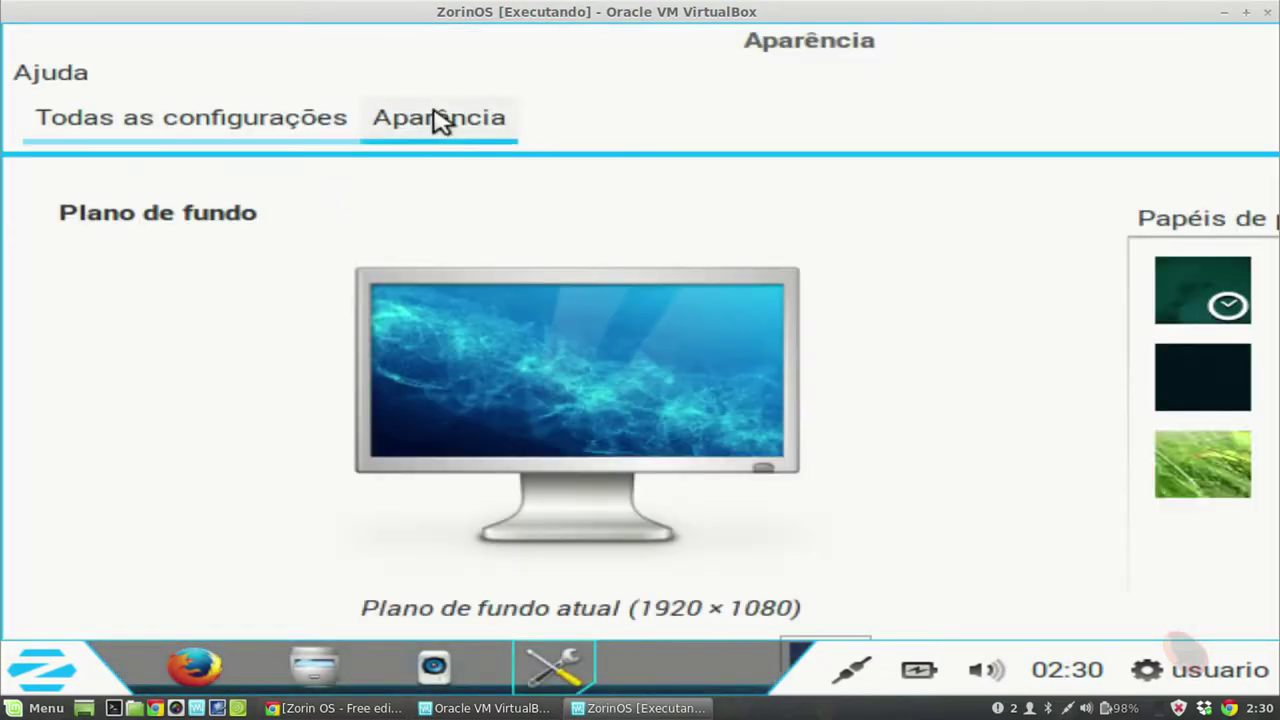
pyautogui.click(277, 134)
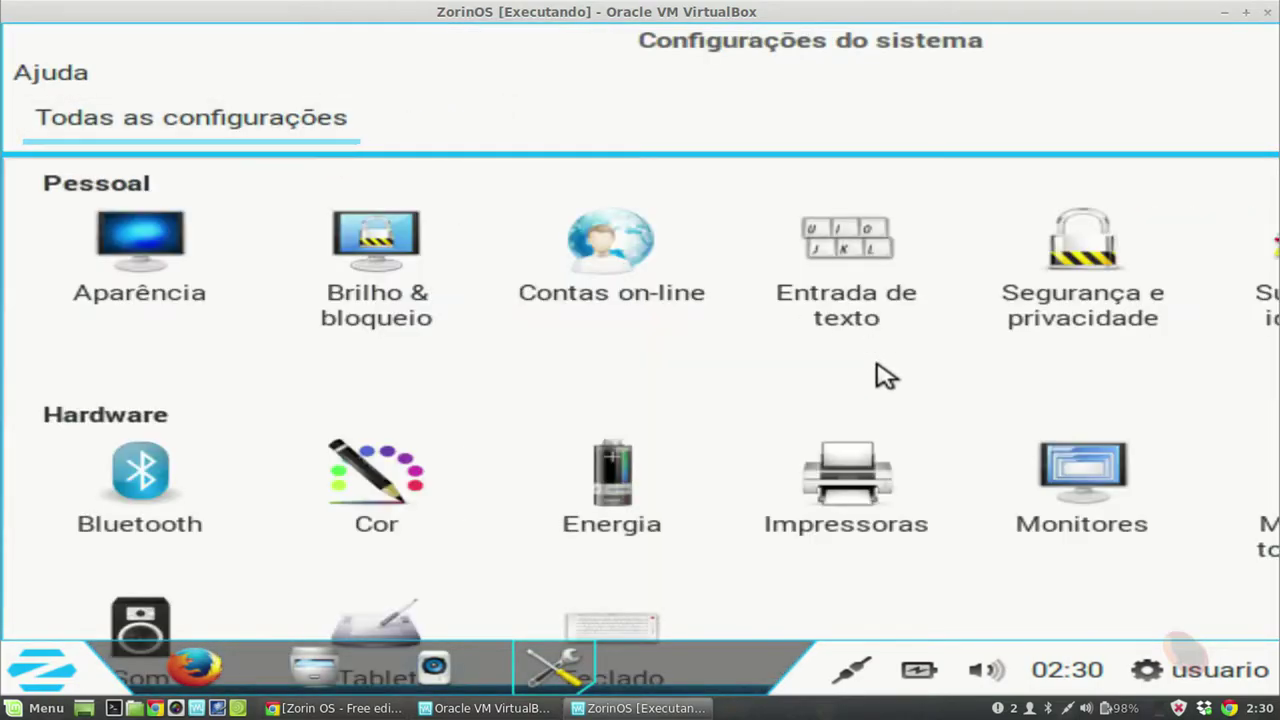
pyautogui.scroll(-3, 877, 376)
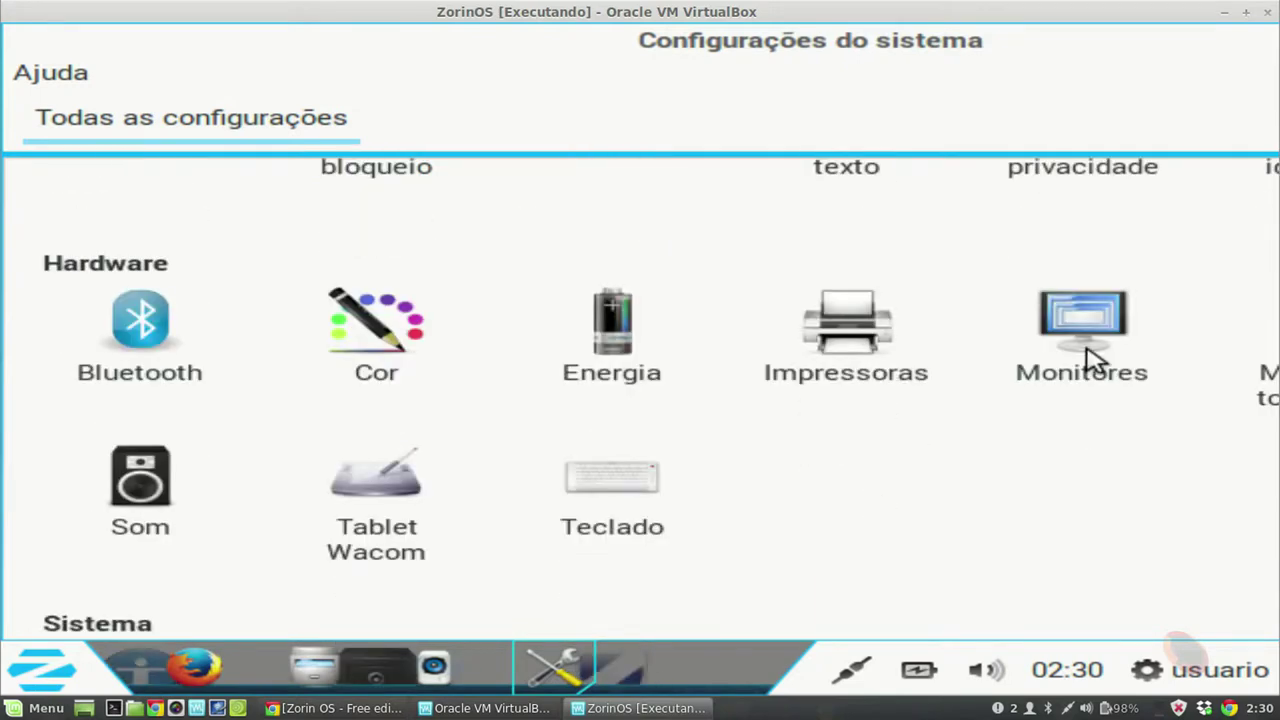
pyautogui.click(1088, 358)
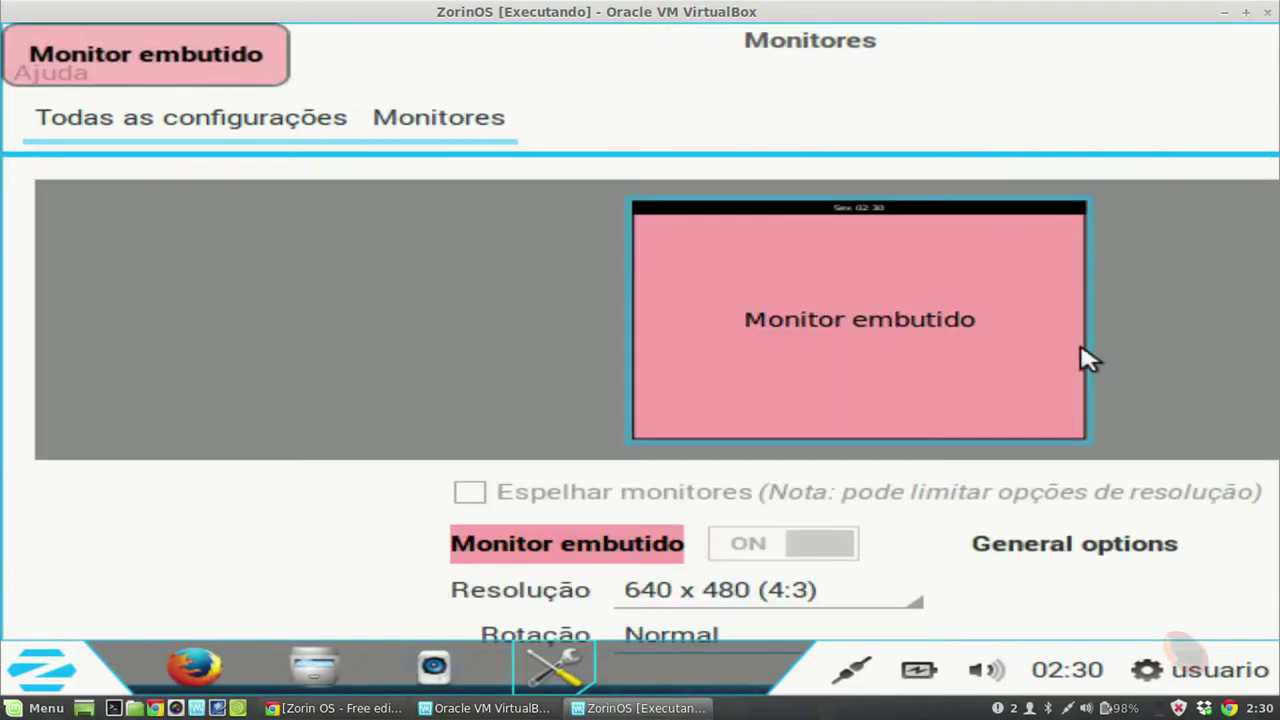
# Step: Check the Resolução list, keeping 640 x 480, and cancel the Close VM dialog
pyautogui.click(905, 603)
pyautogui.click(899, 600)
pyautogui.click(1265, 14)
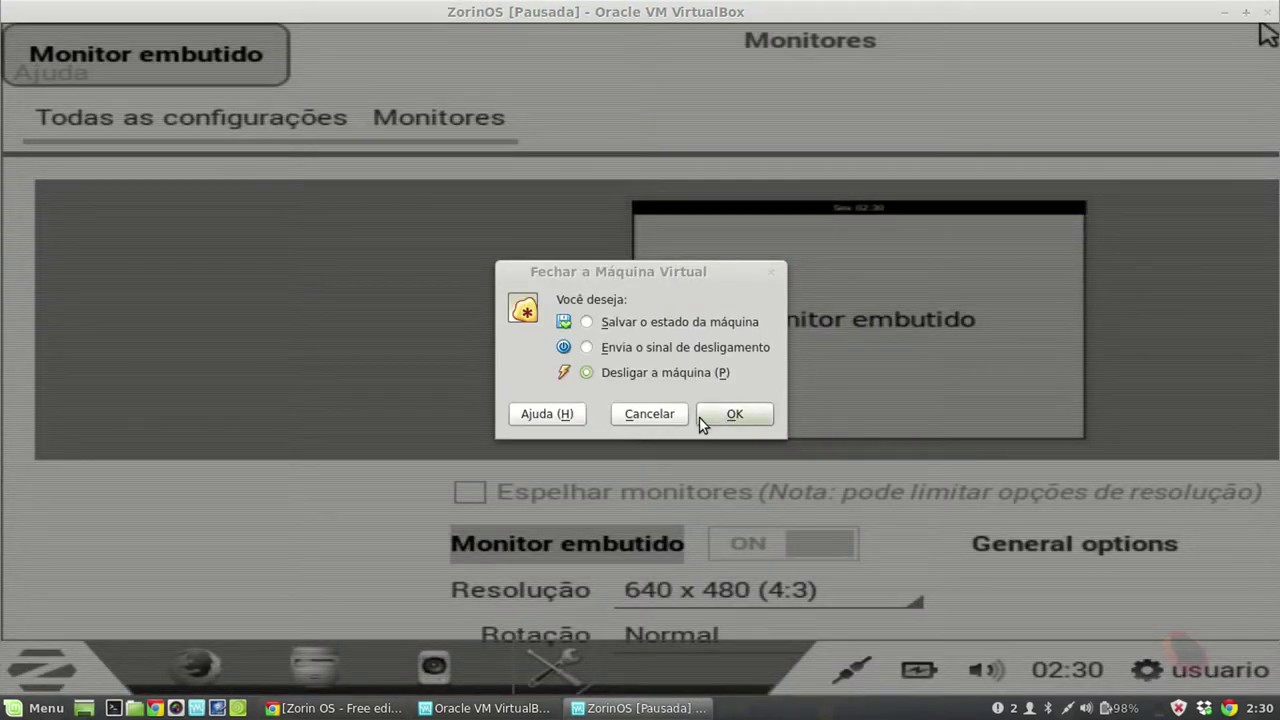
pyautogui.click(660, 416)
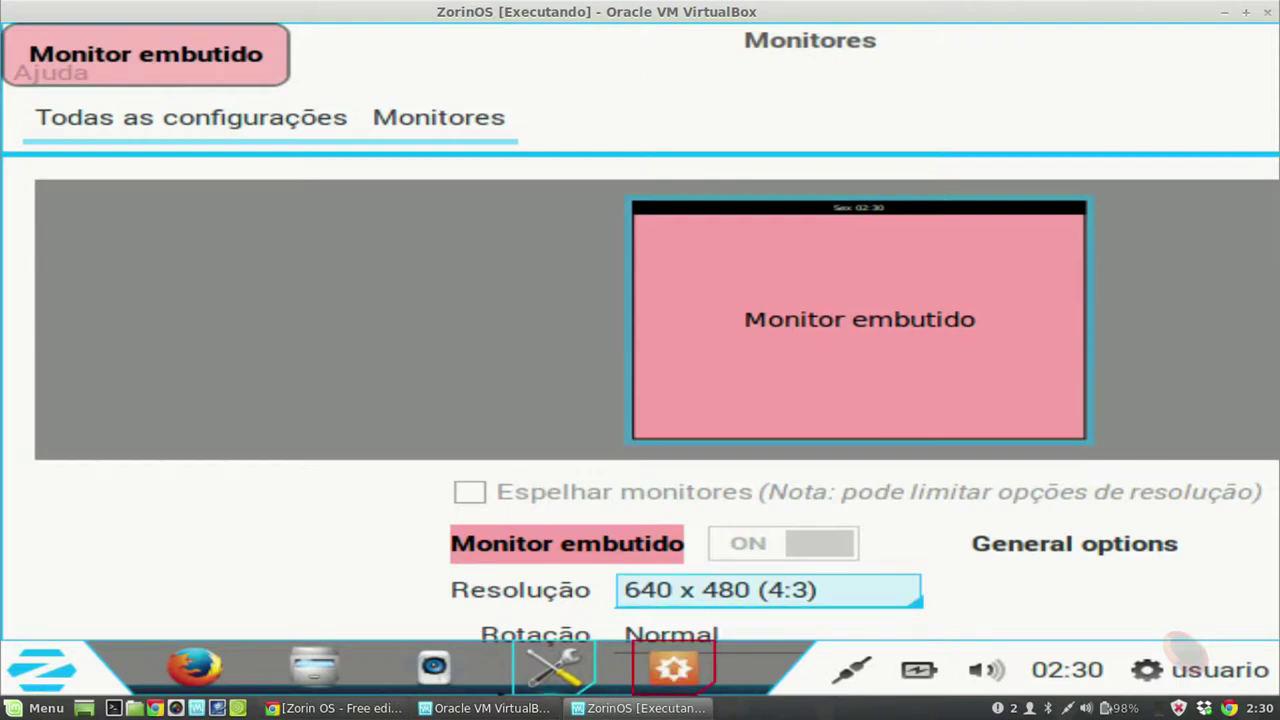
# Step: Minimize the Atualizador de programas software update prompt
pyautogui.click(660, 688)
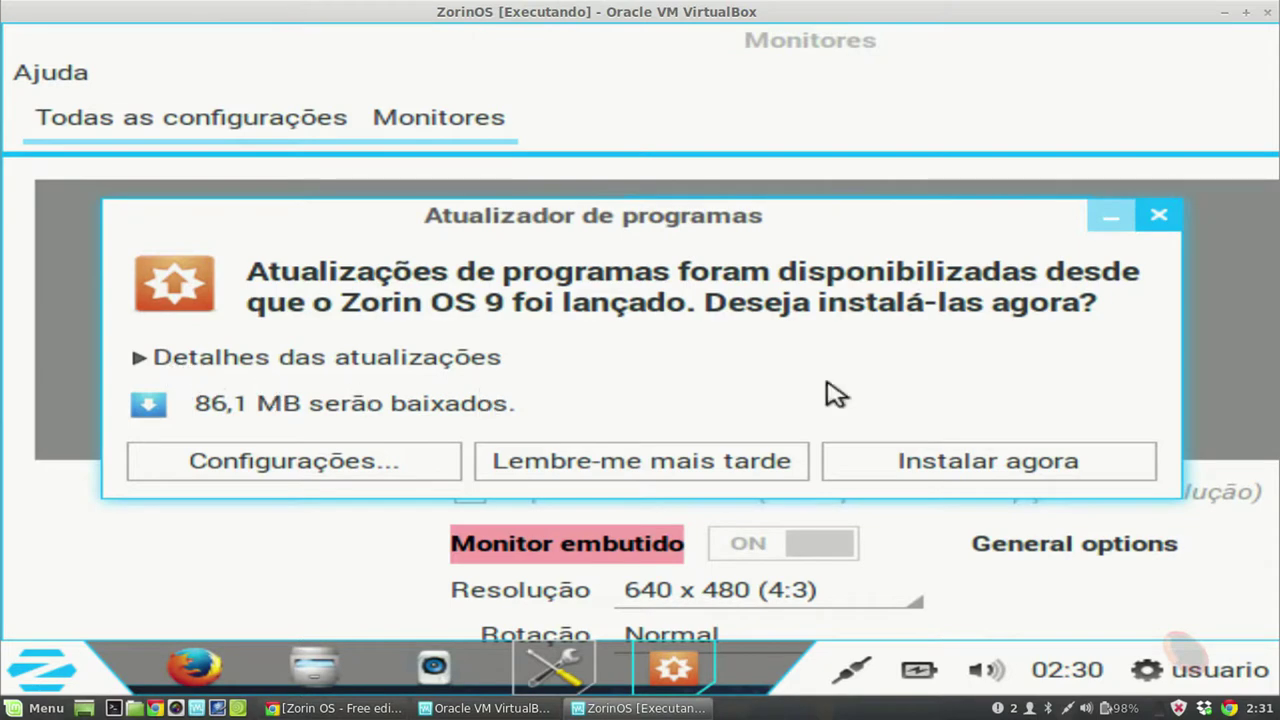
pyautogui.click(1112, 220)
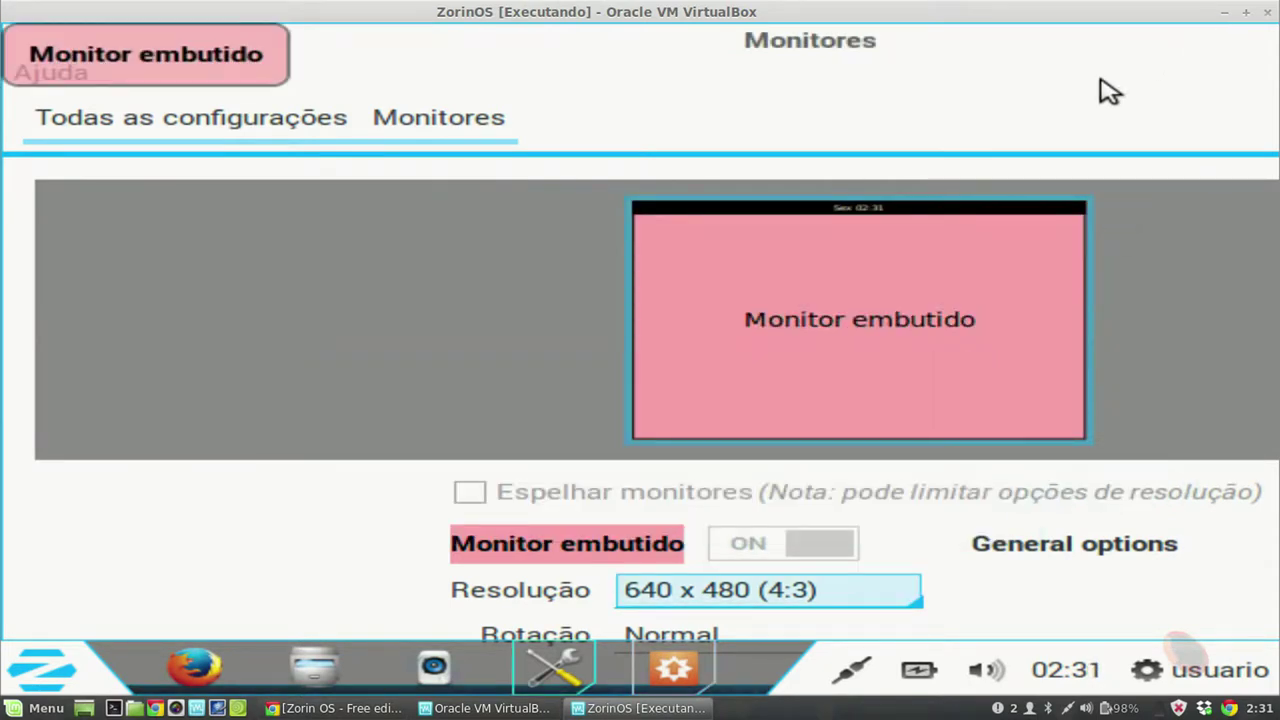
pyautogui.click(82, 680)
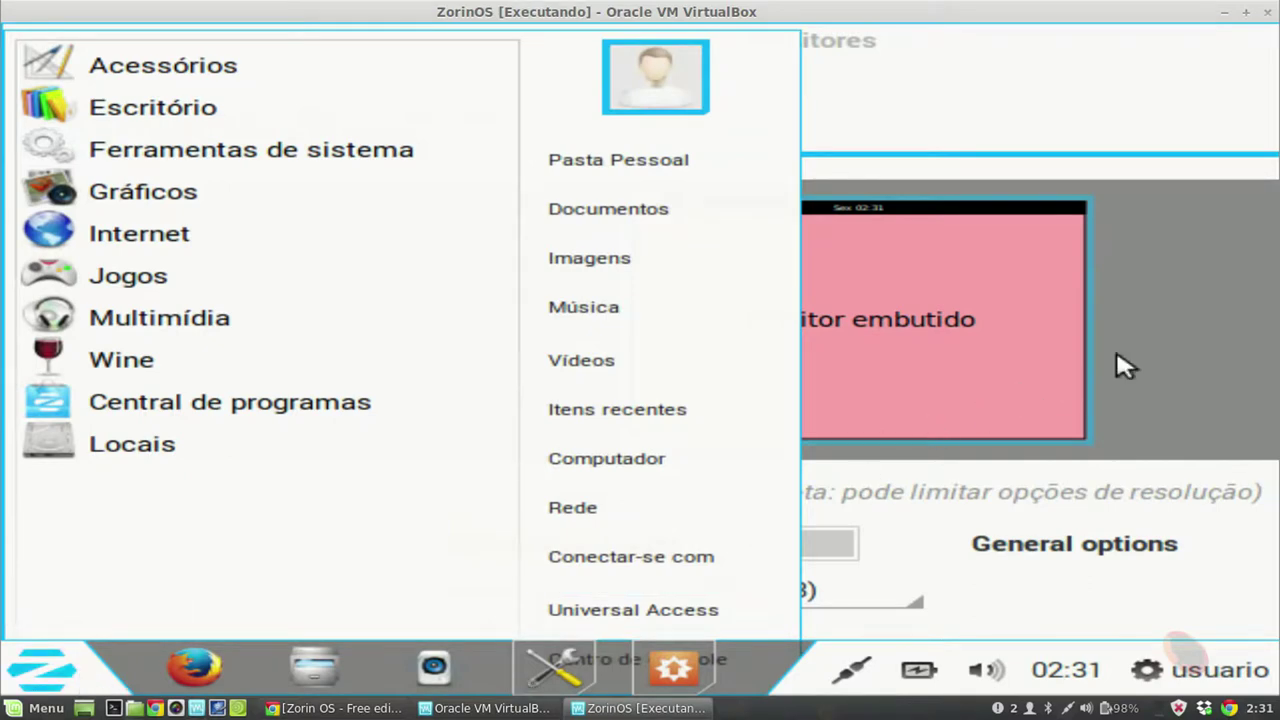
# Step: Close the menu, move down and minimize the Monitores window, then reopen the Zorin menu
pyautogui.click(1265, 366)
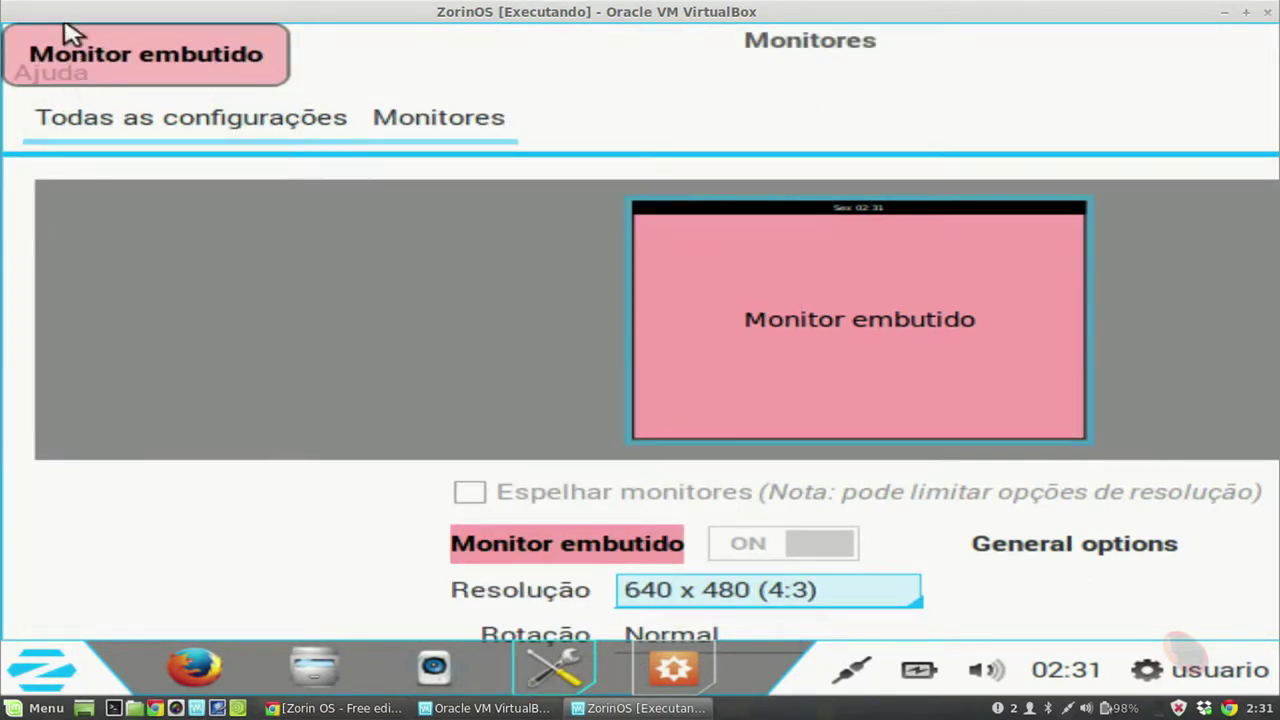
pyautogui.moveTo(305, 62); pyautogui.dragTo(286, 374)
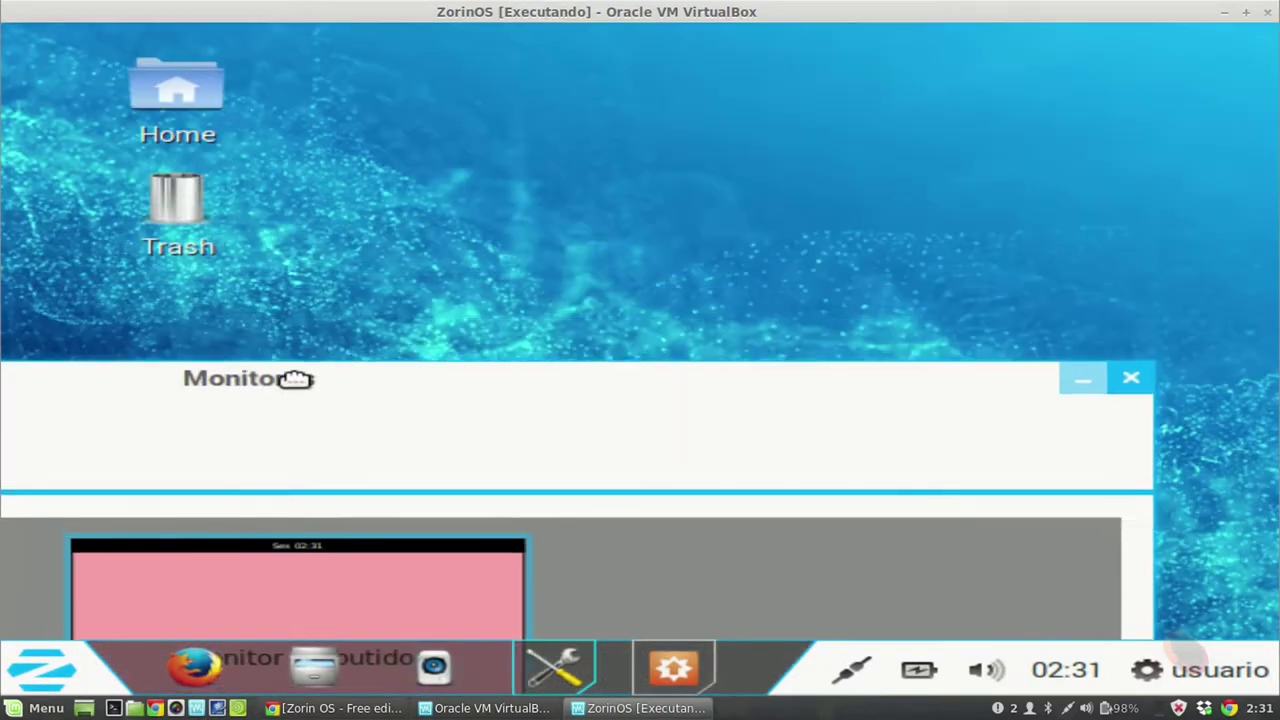
pyautogui.click(1076, 380)
pyautogui.rightClick(676, 258)
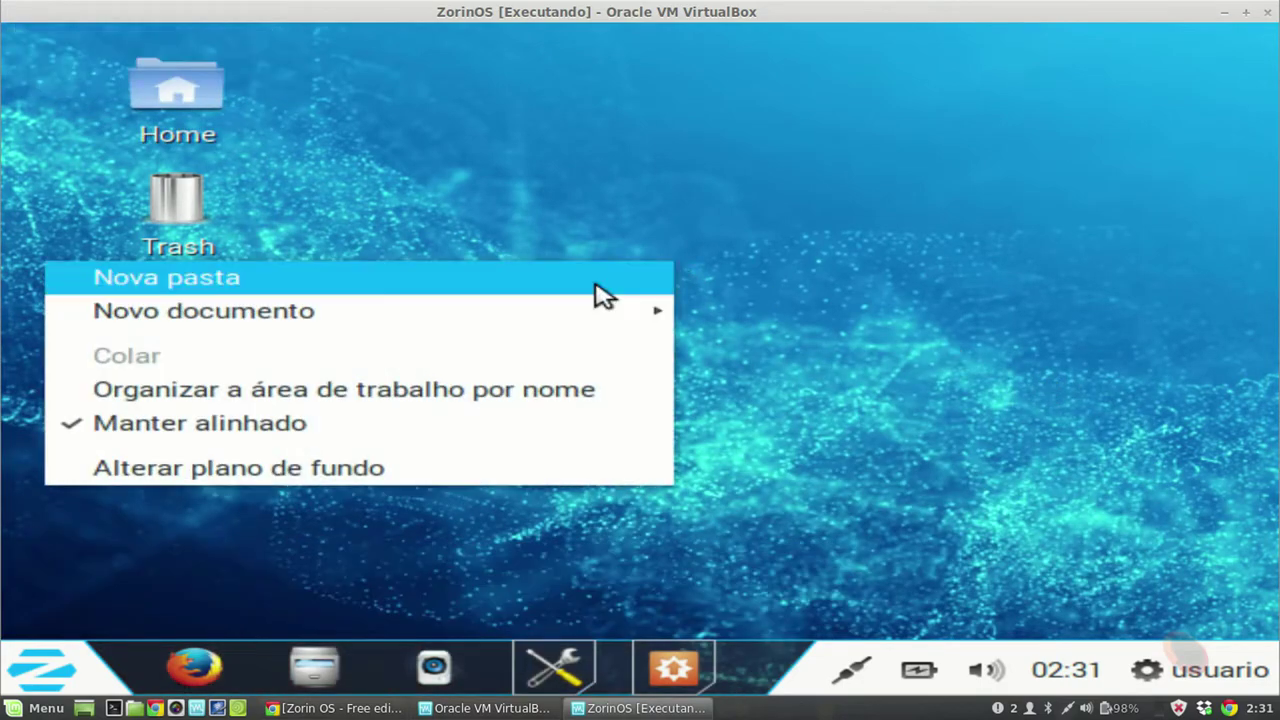
pyautogui.click(288, 565)
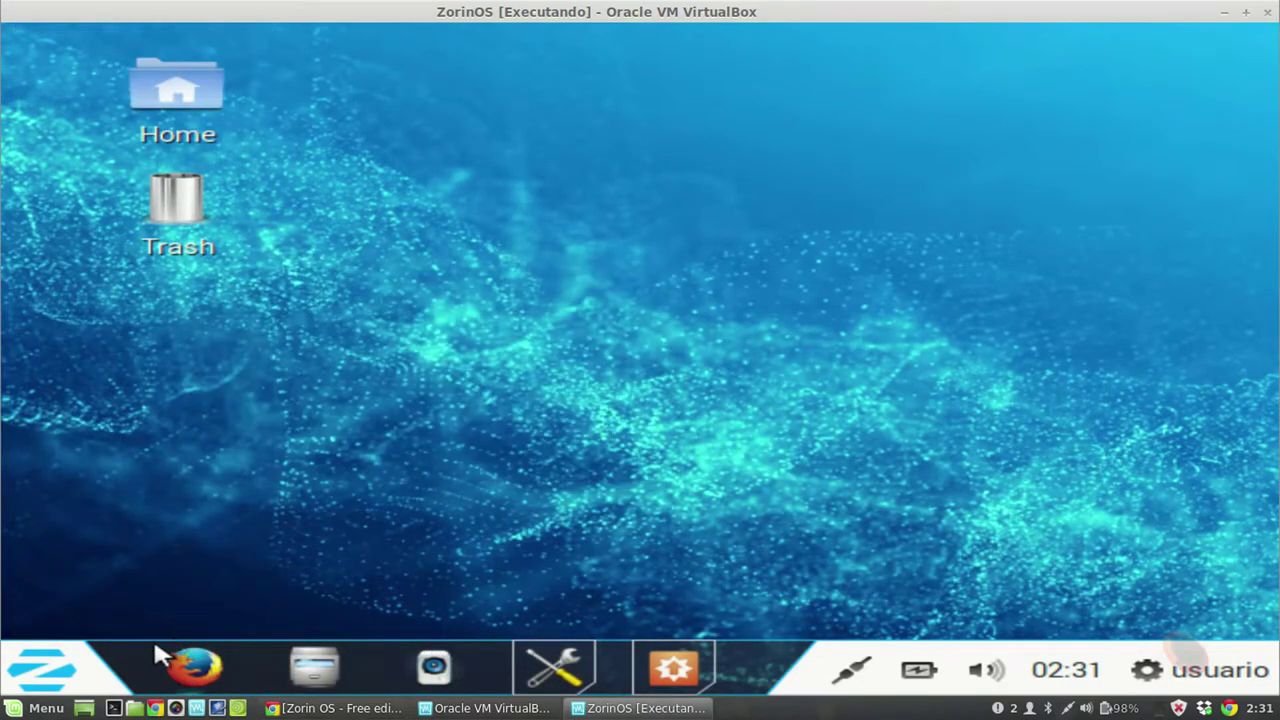
pyautogui.click(80, 667)
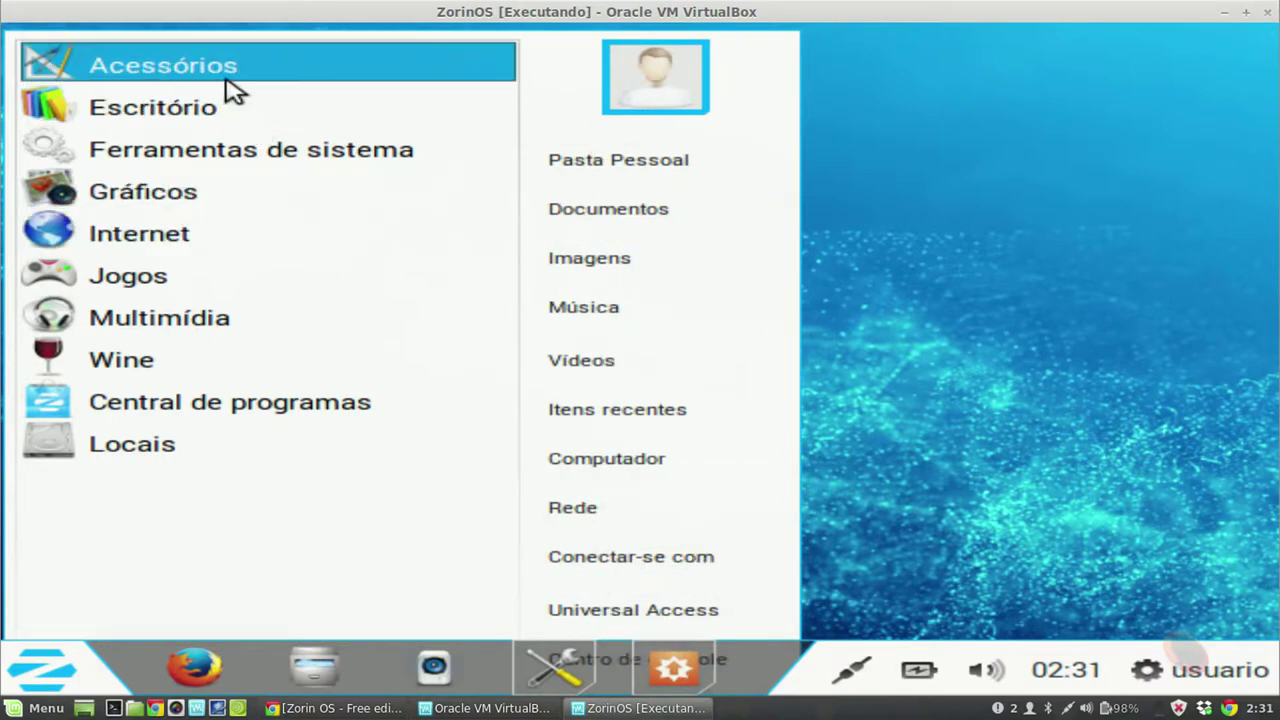
# Step: Browse the System Tools and Administration categories, then launch Terminal from Acessórios
pyautogui.click(229, 155)
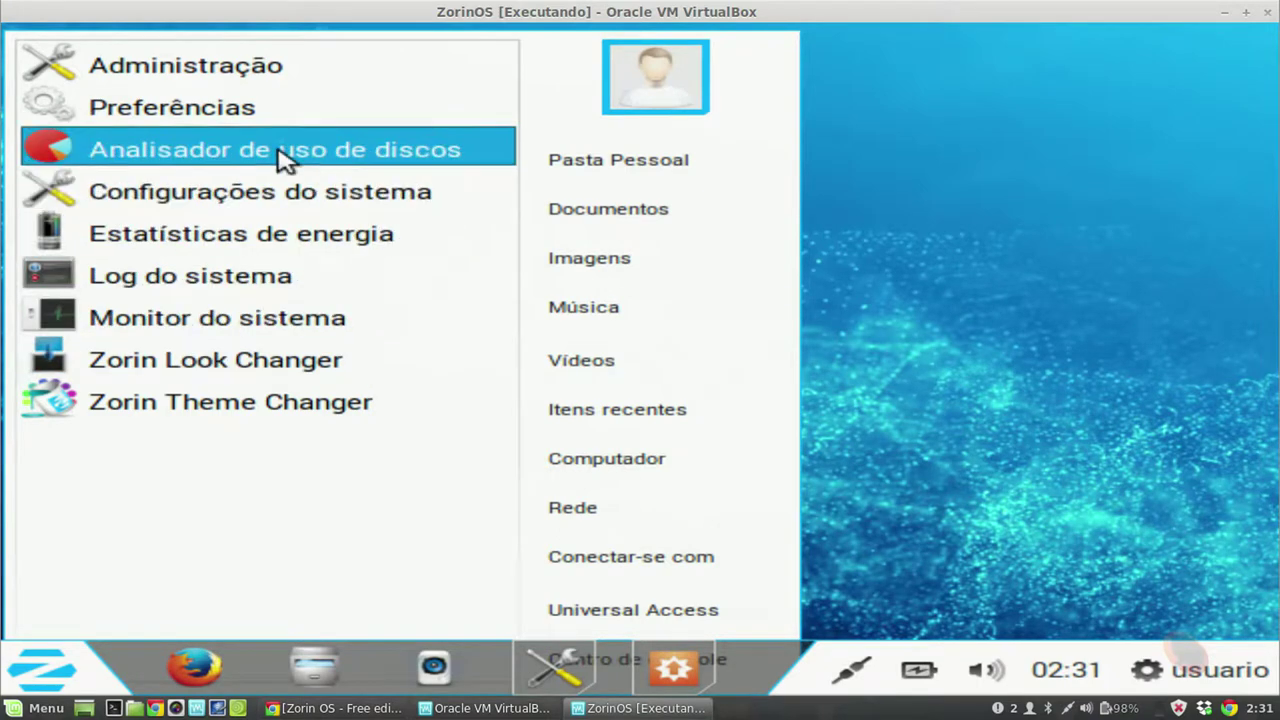
pyautogui.click(241, 80)
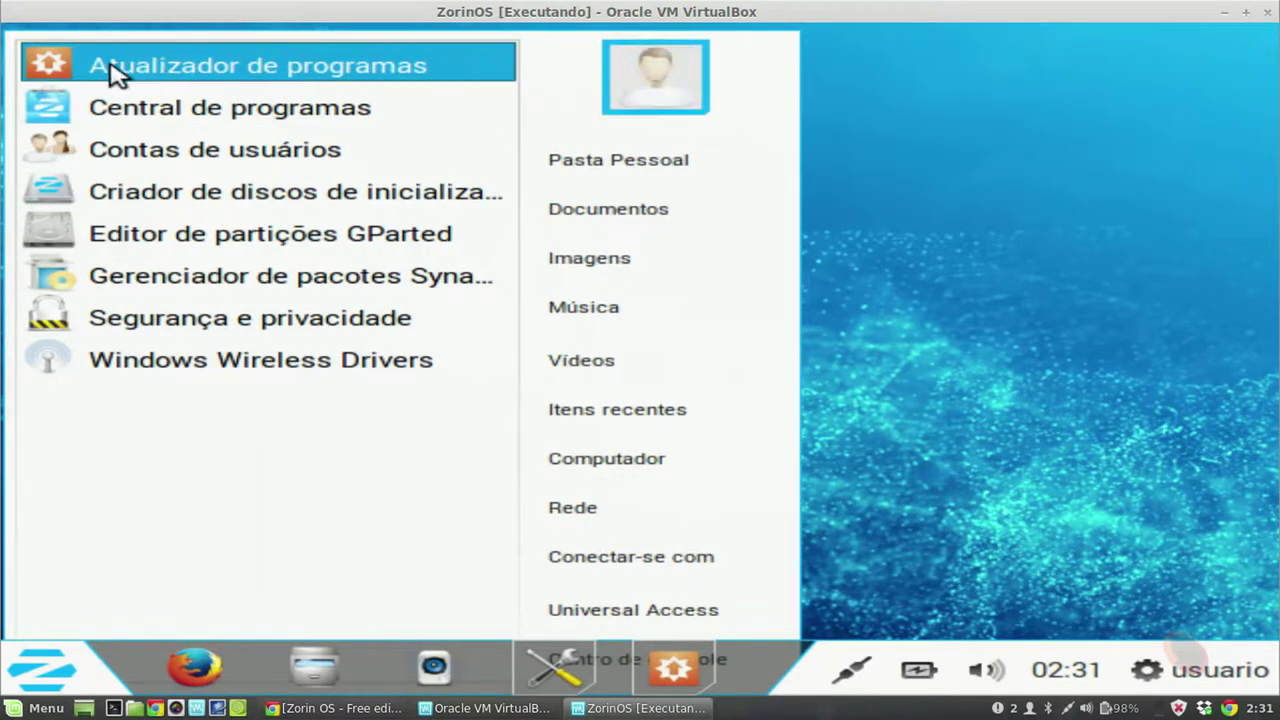
pyautogui.click(914, 457)
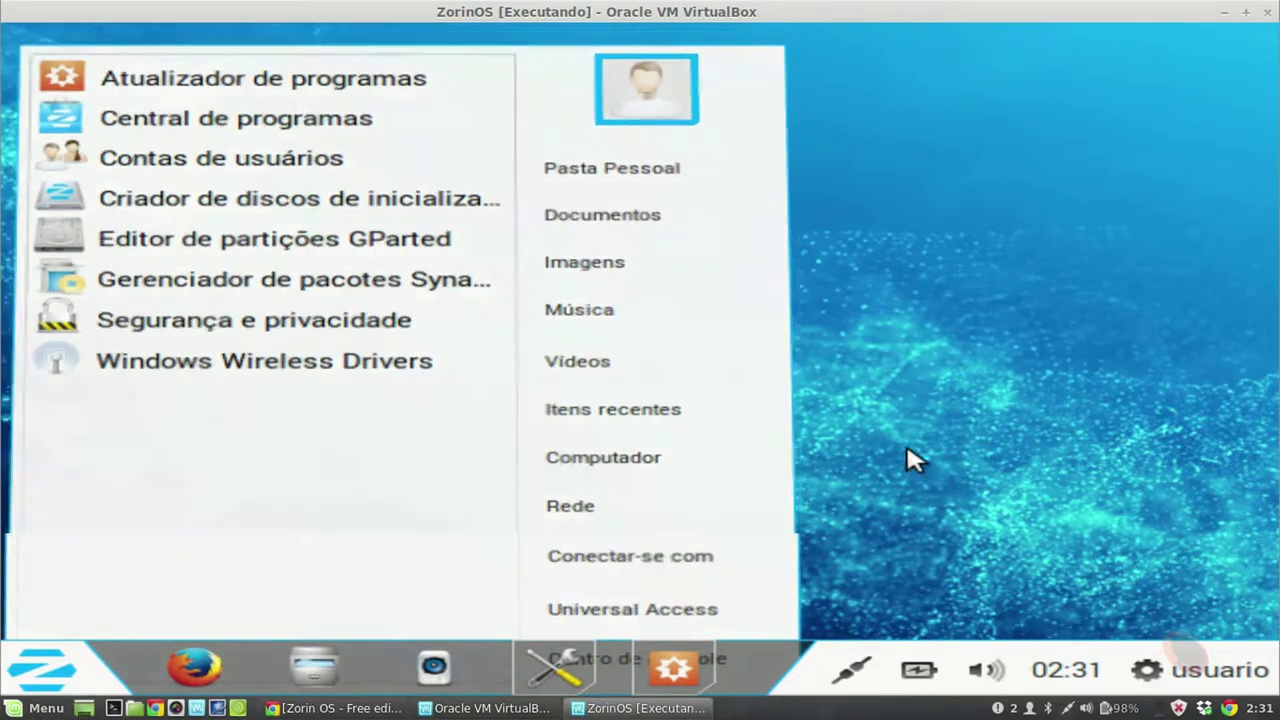
pyautogui.click(95, 665)
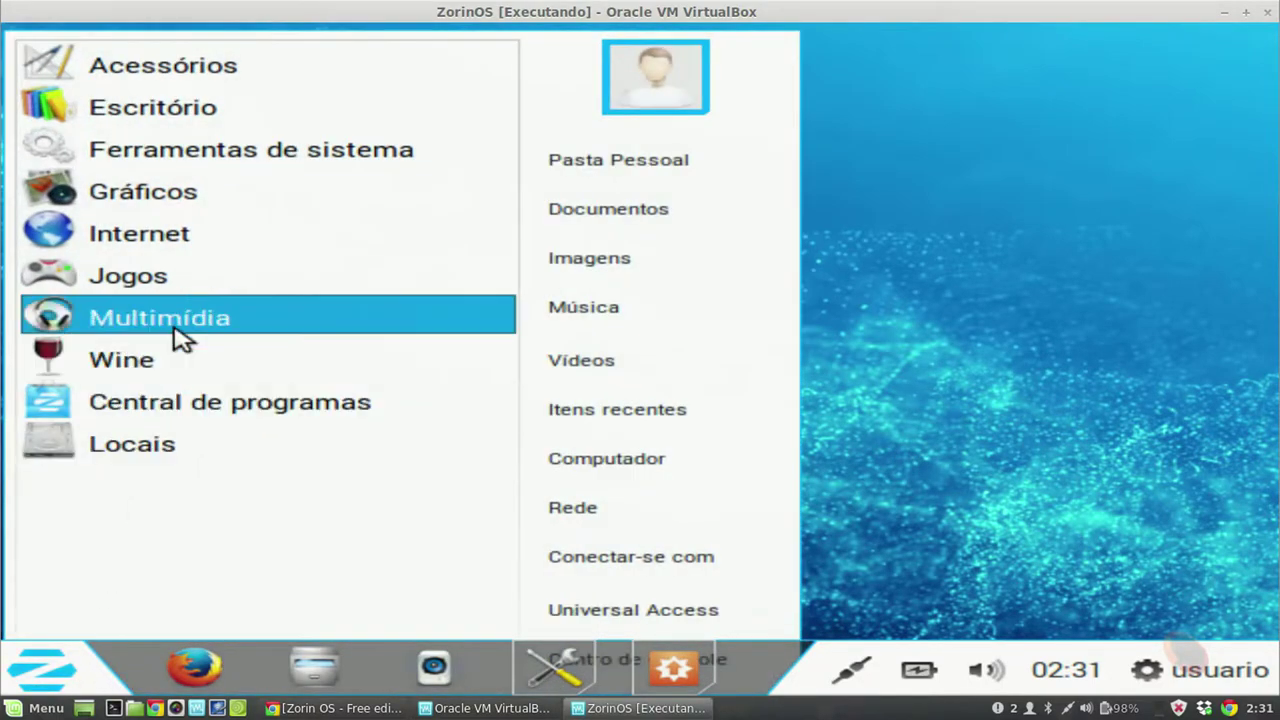
pyautogui.rightClick(598, 138)
pyautogui.click(420, 220)
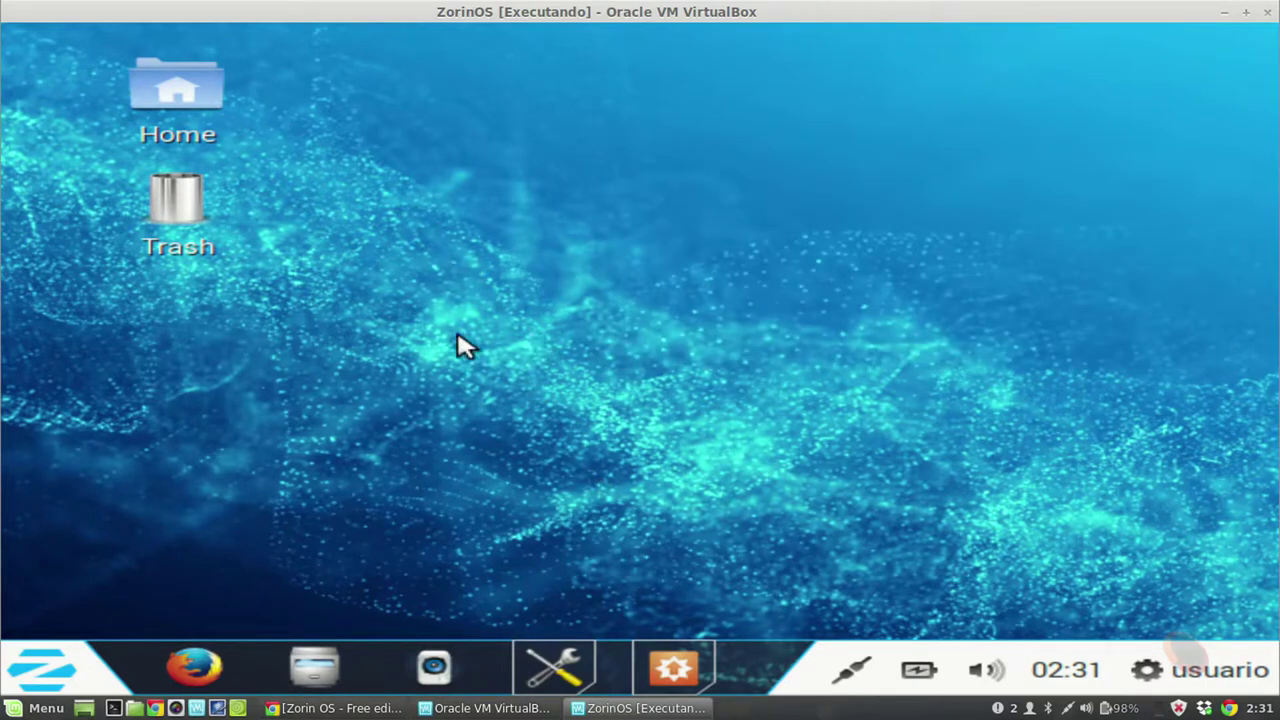
pyautogui.click(40, 668)
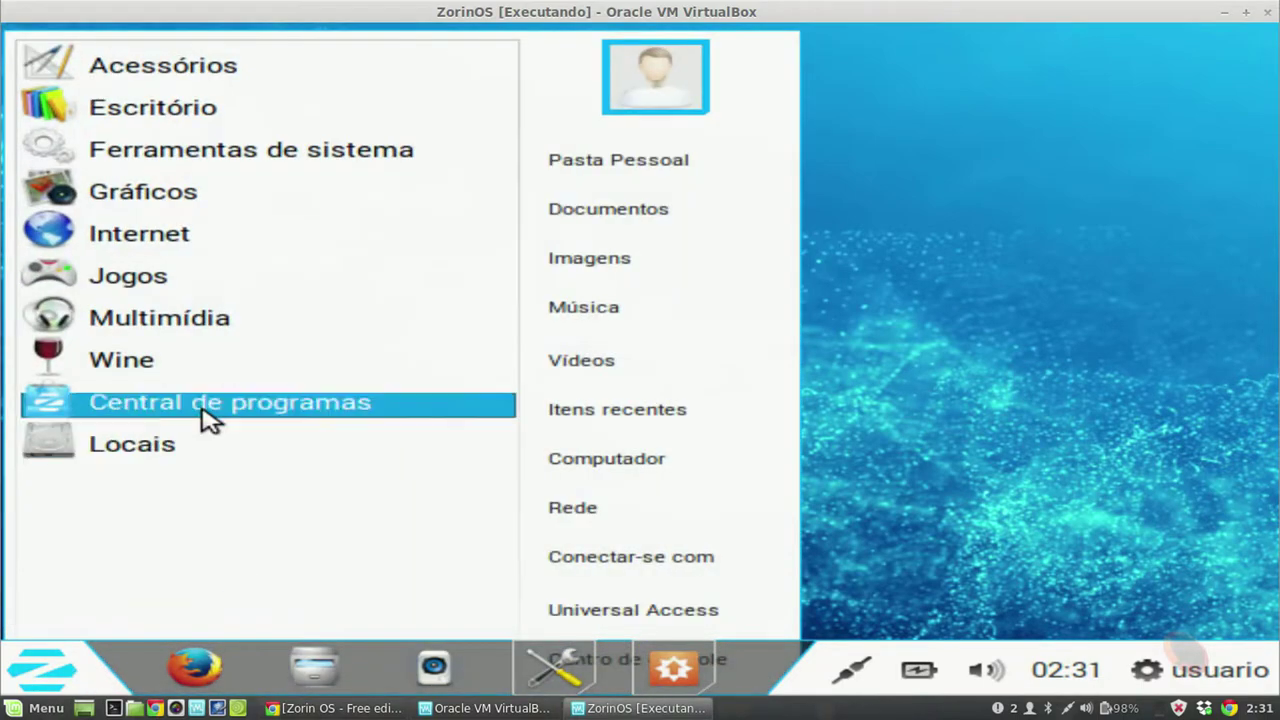
pyautogui.click(206, 69)
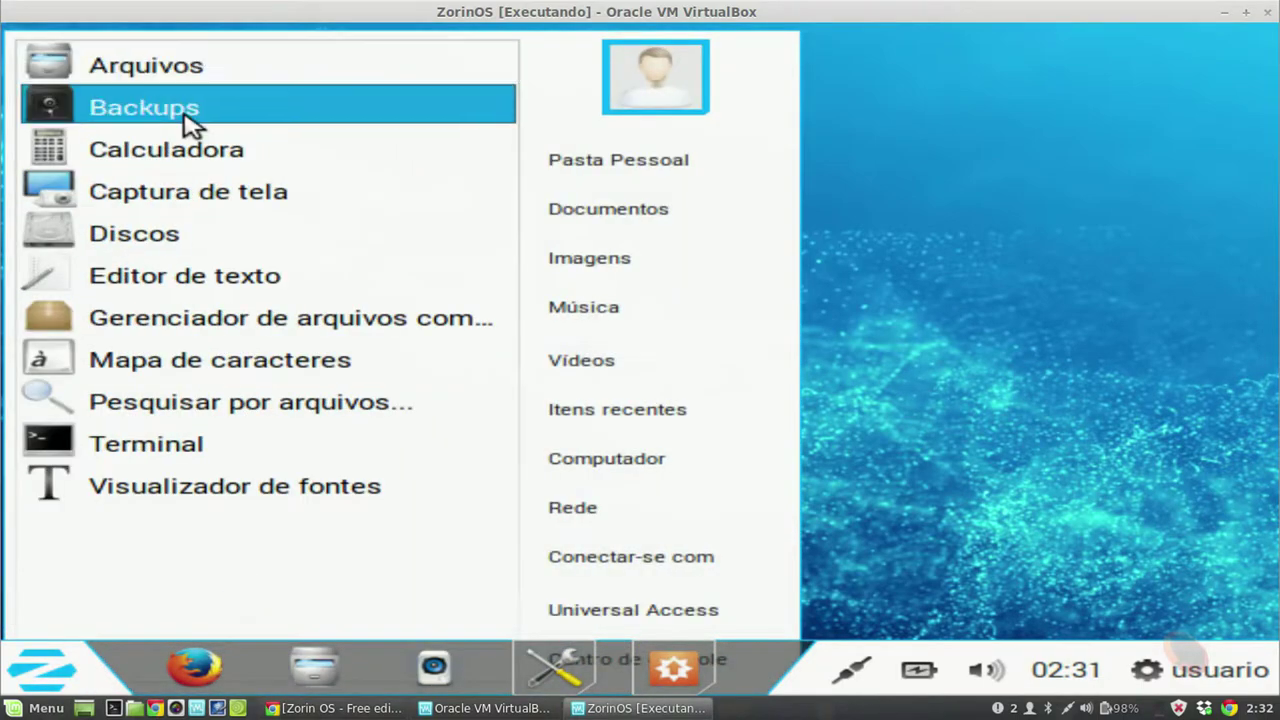
pyautogui.click(177, 443)
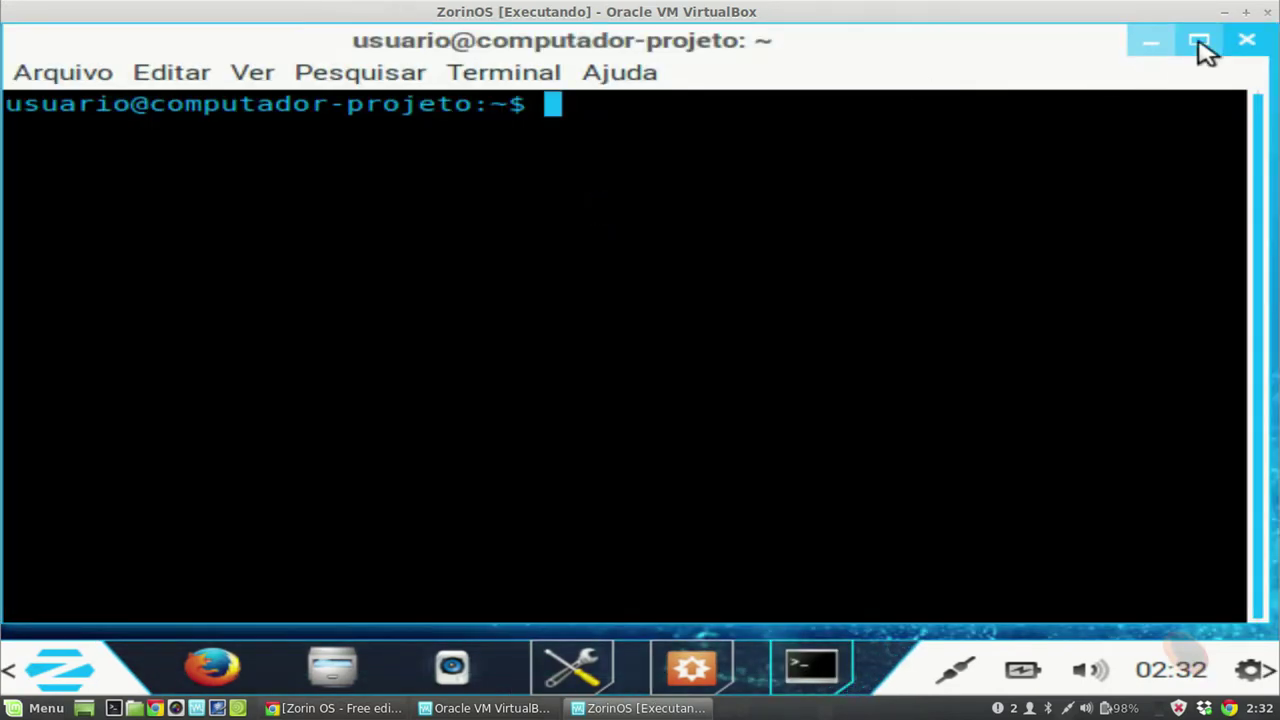
# Step: Maximize the Terminal and switch to a root shell with sudo su -
pyautogui.click(1203, 40)
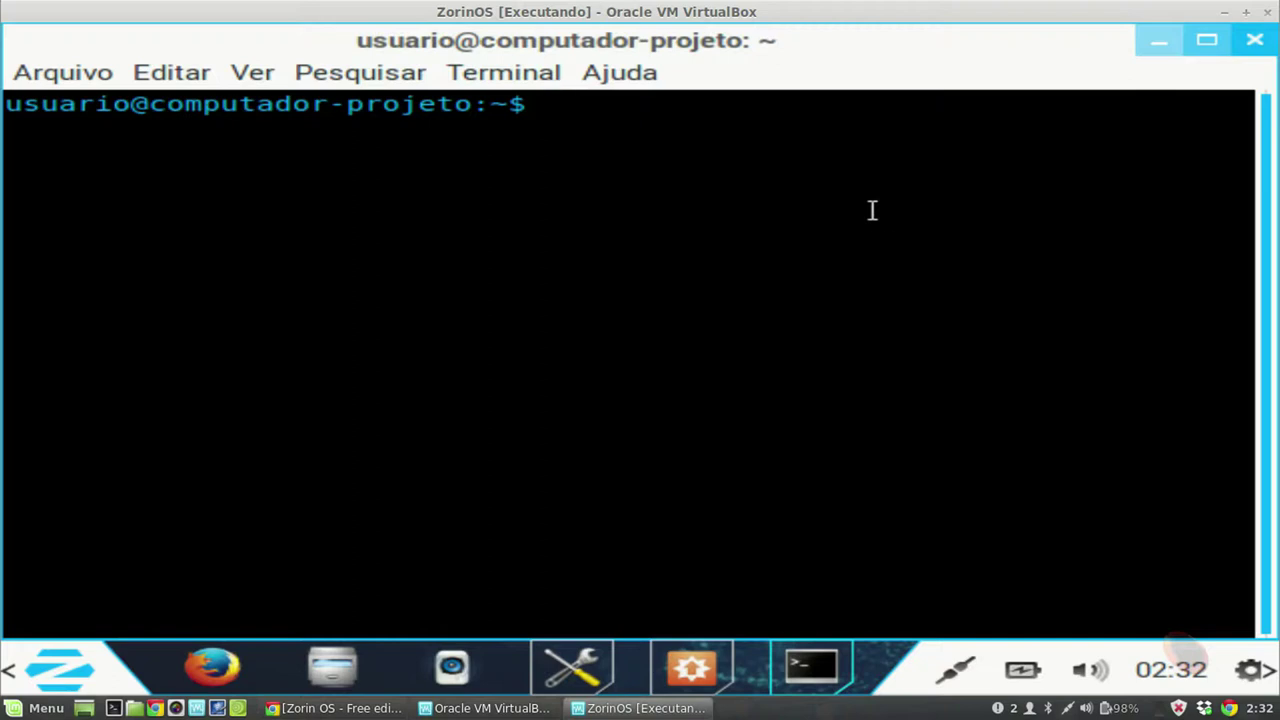
pyautogui.write('sudo su -')
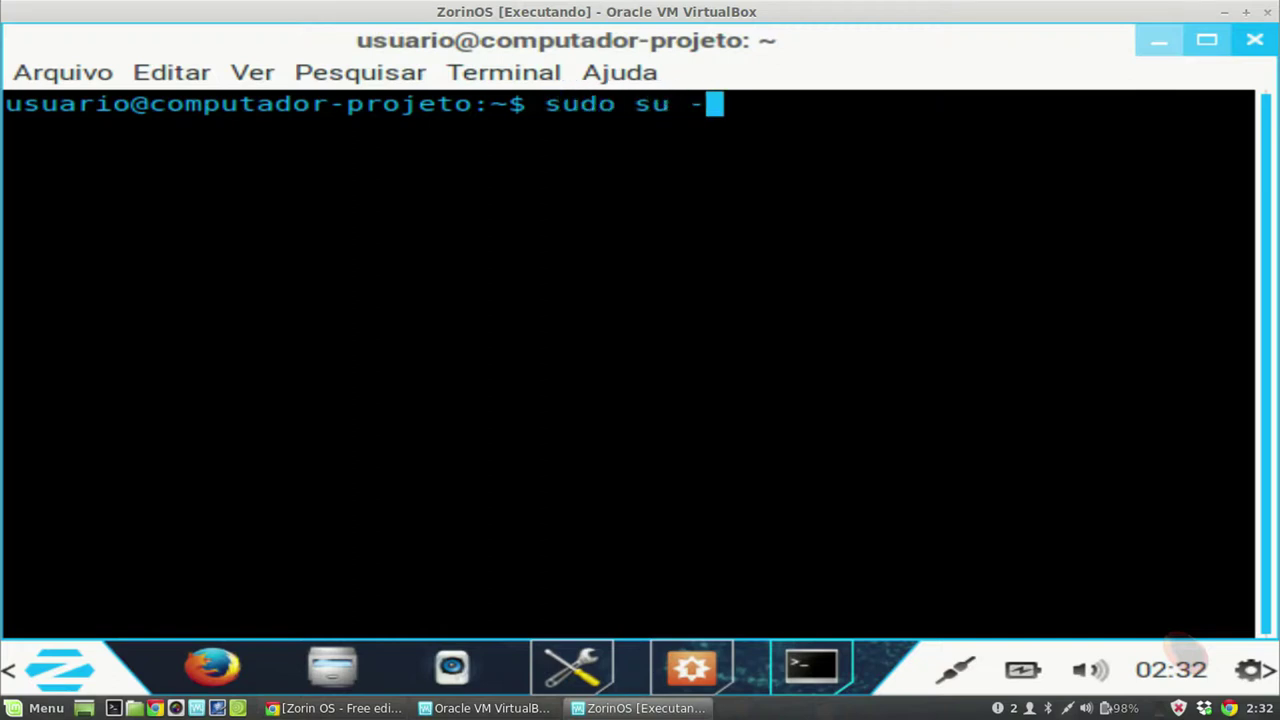
pyautogui.press('Return')
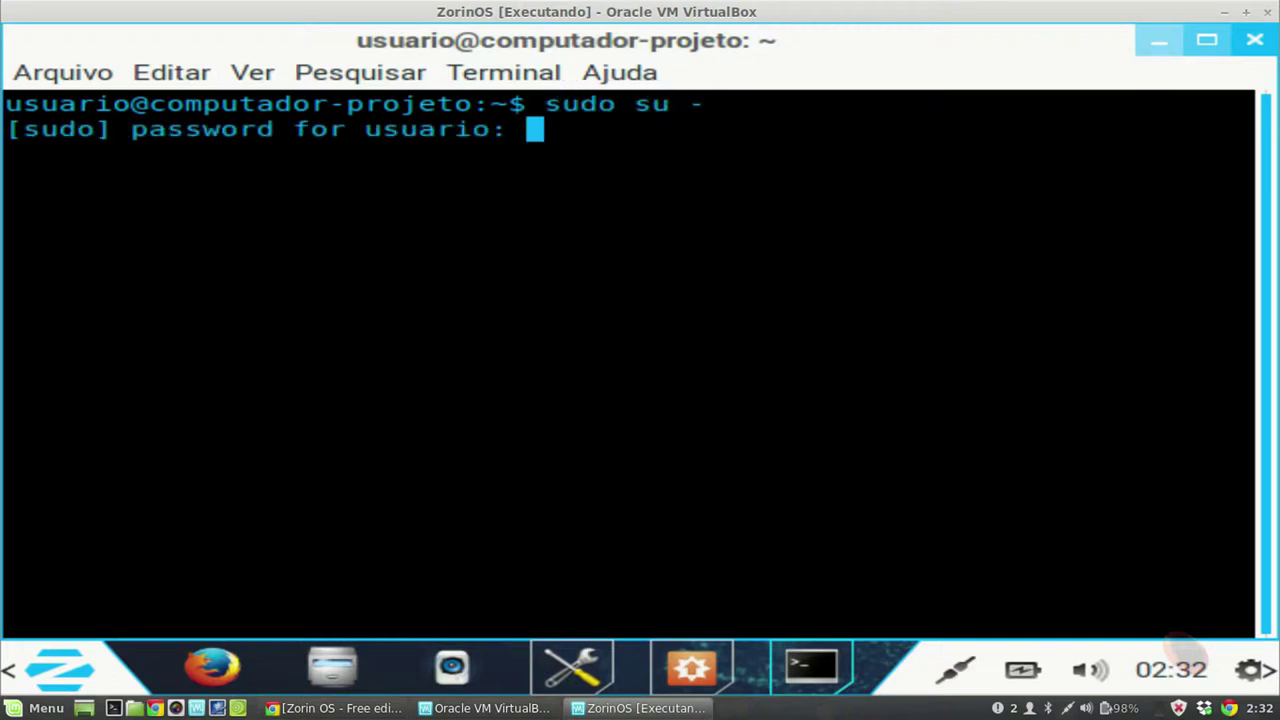
pyautogui.press('Return')
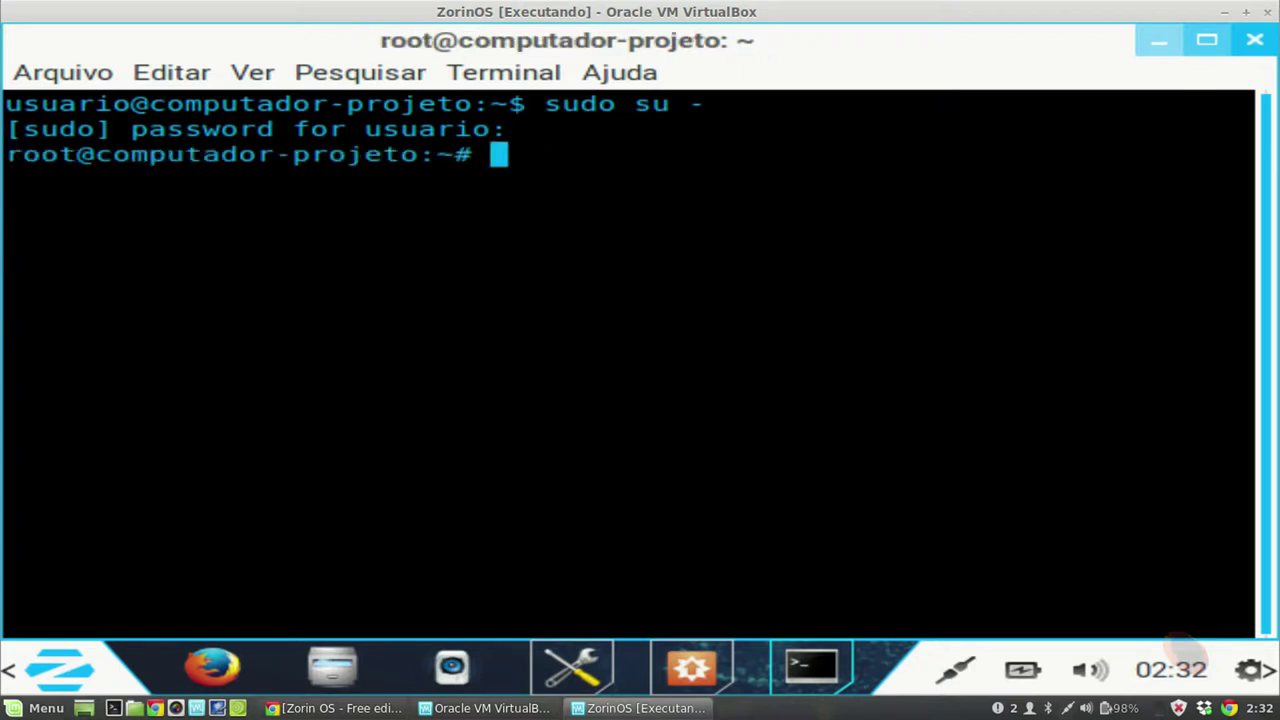
# Step: Run passwd and enter the new root password twice until it reports success
pyautogui.write('passwd')
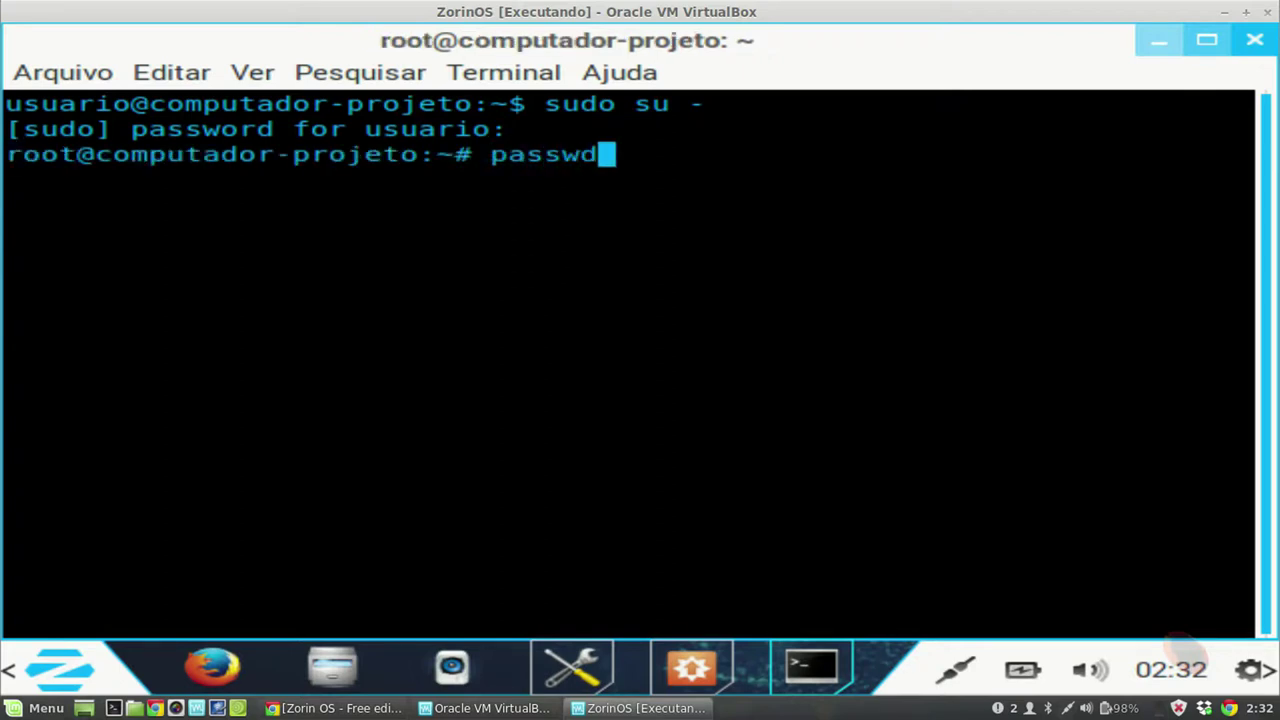
pyautogui.press('Return')
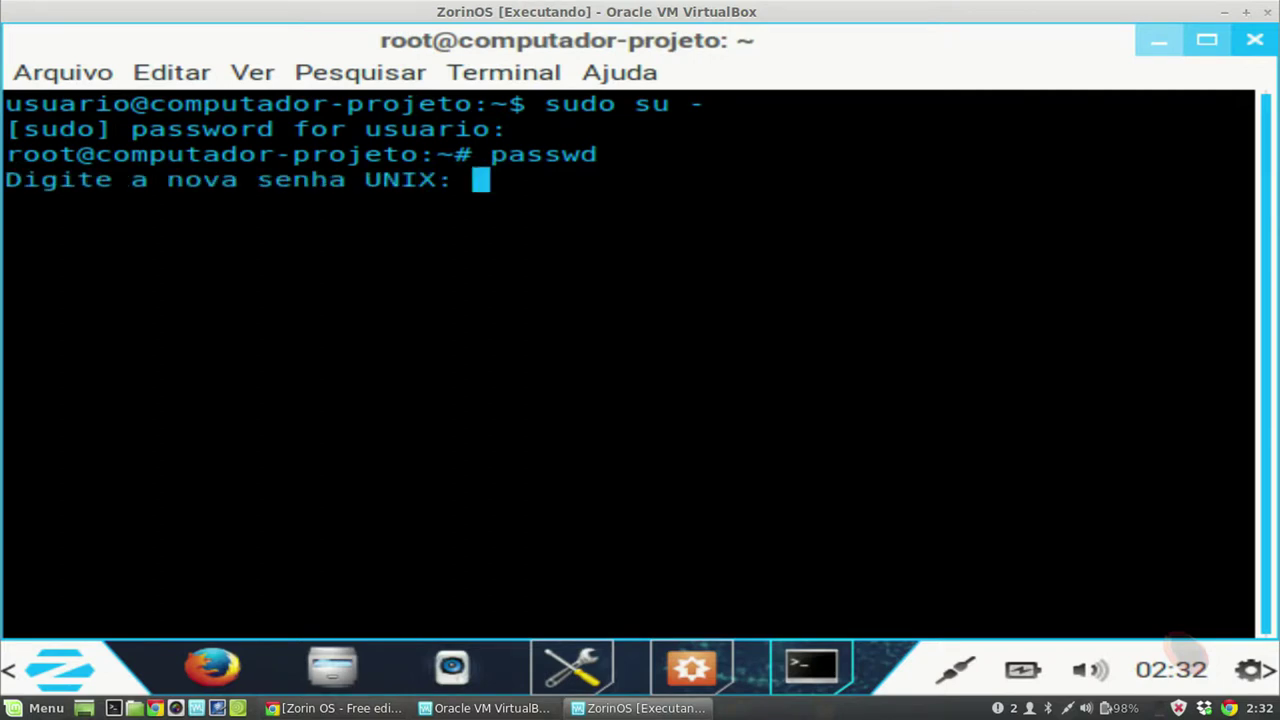
pyautogui.press('Return')
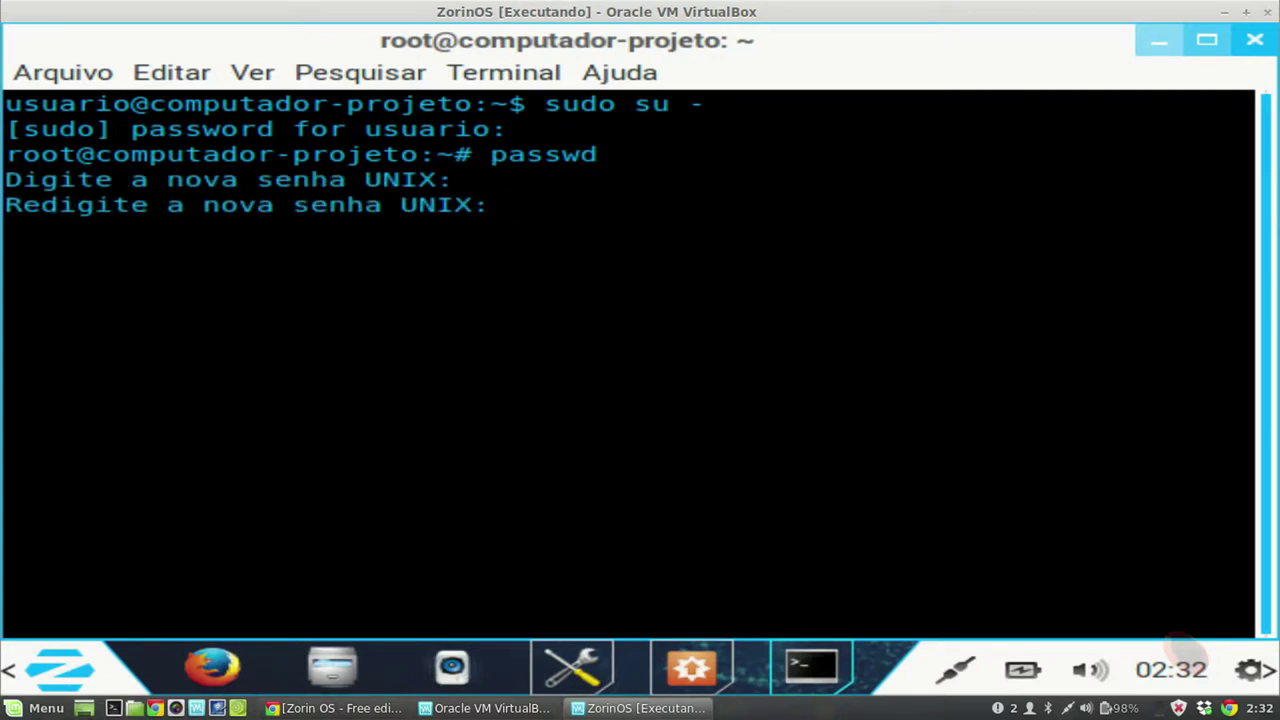
pyautogui.press('Return')
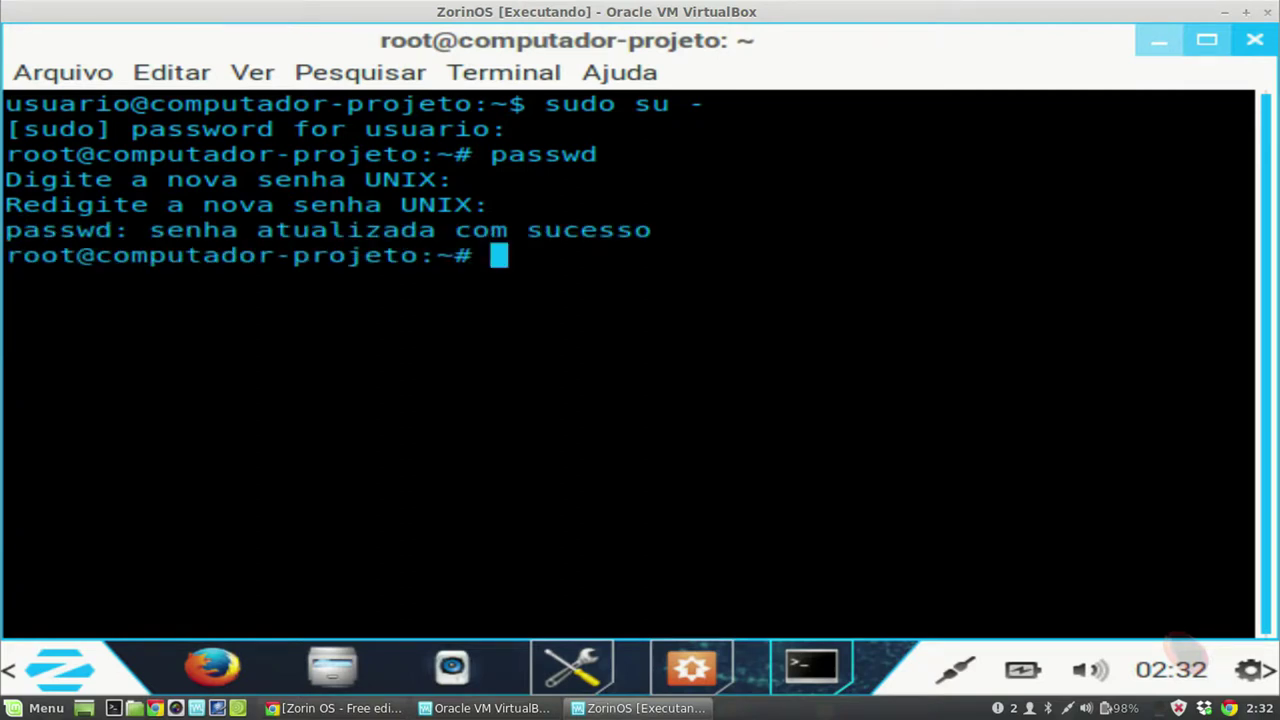
pyautogui.write('apt')
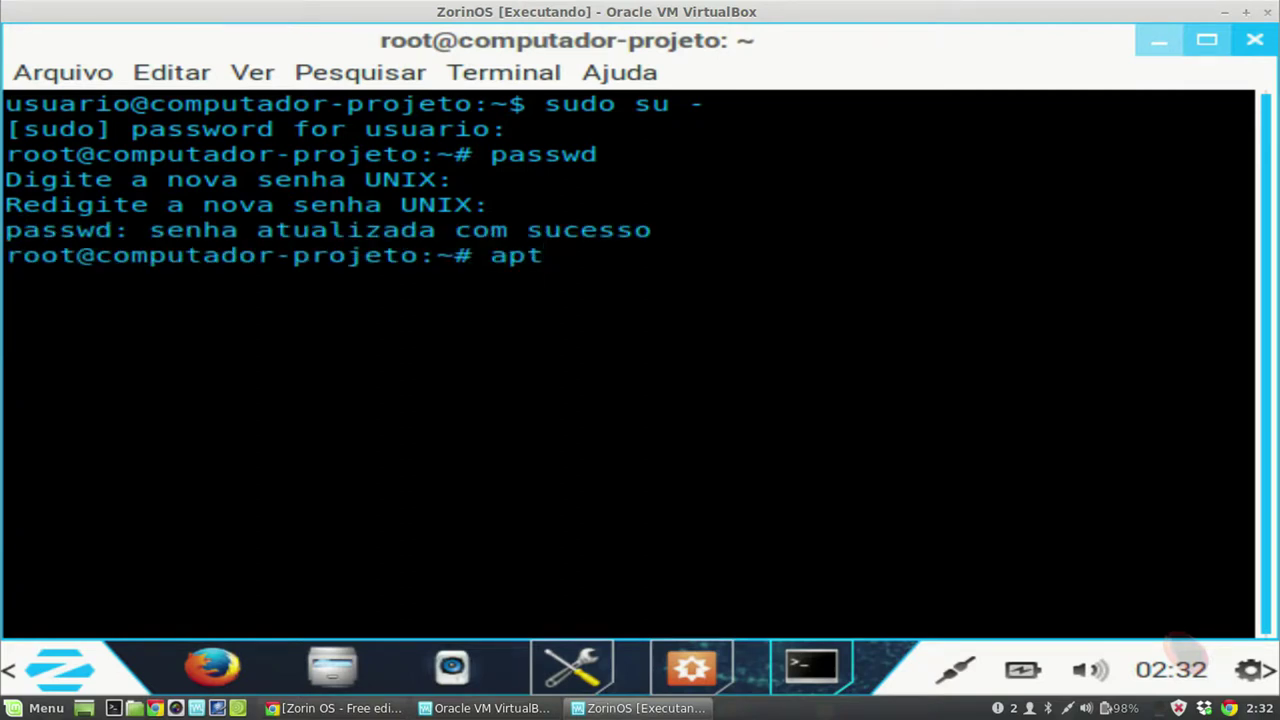
pyautogui.write('-get')
# Step: Try apt command completions, then clear the terminal screen
pyautogui.press('BackSpace')
pyautogui.press('BackSpace')
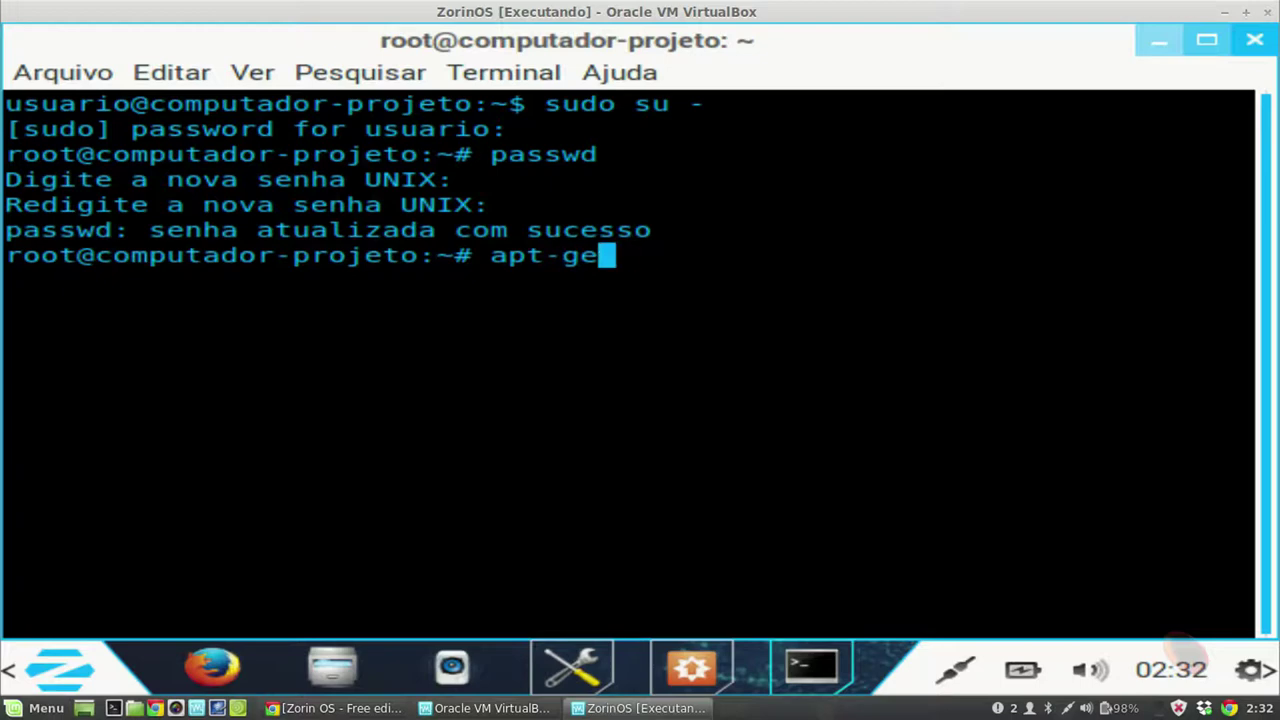
pyautogui.press('BackSpace')
pyautogui.press('BackSpace')
pyautogui.press('BackSpace')
pyautogui.press('BackSpace')
pyautogui.write('ti')
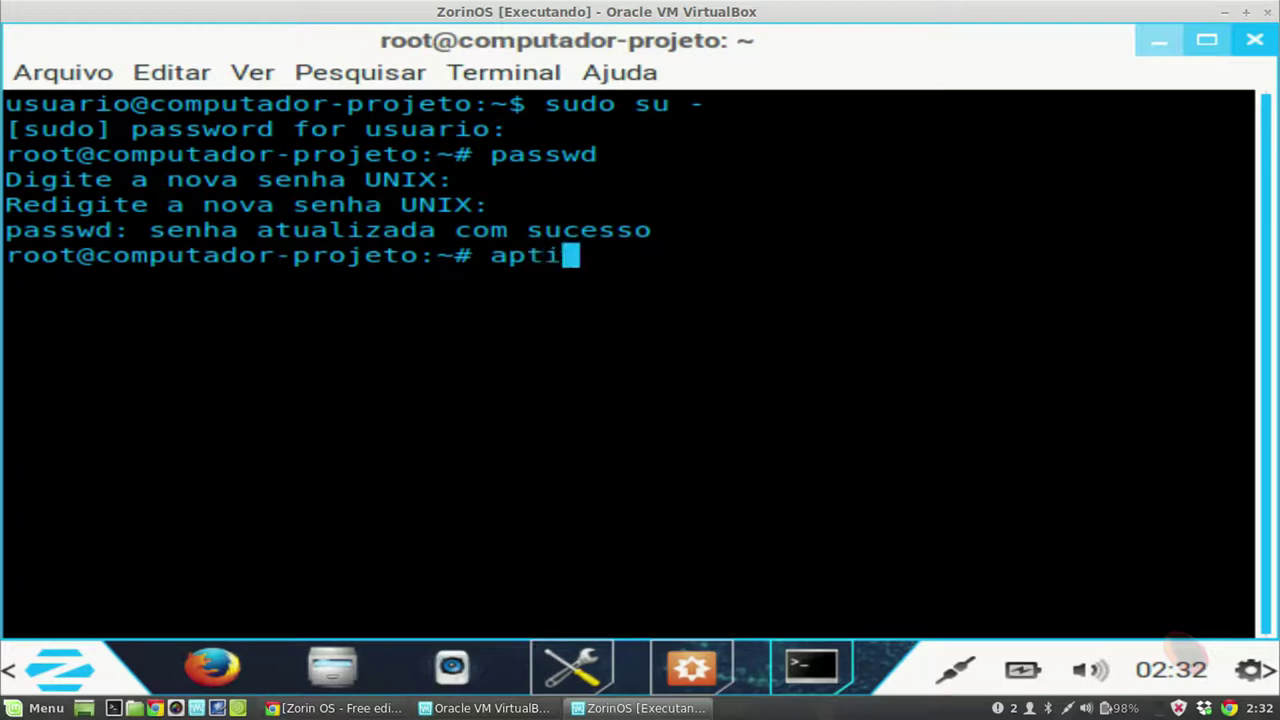
pyautogui.write('t')
pyautogui.press('BackSpace')
pyautogui.press('BackSpace')
pyautogui.press('Tab')
pyautogui.press('Tab')
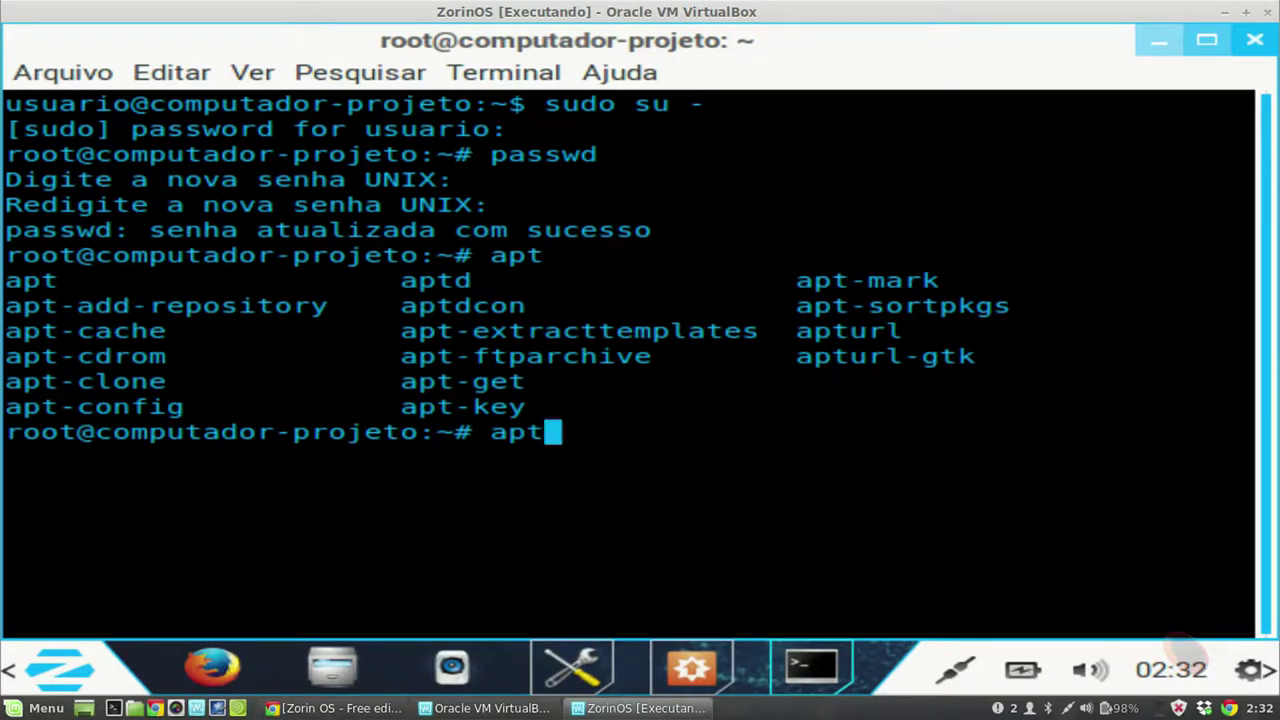
pyautogui.press('BackSpace')
pyautogui.write('it')
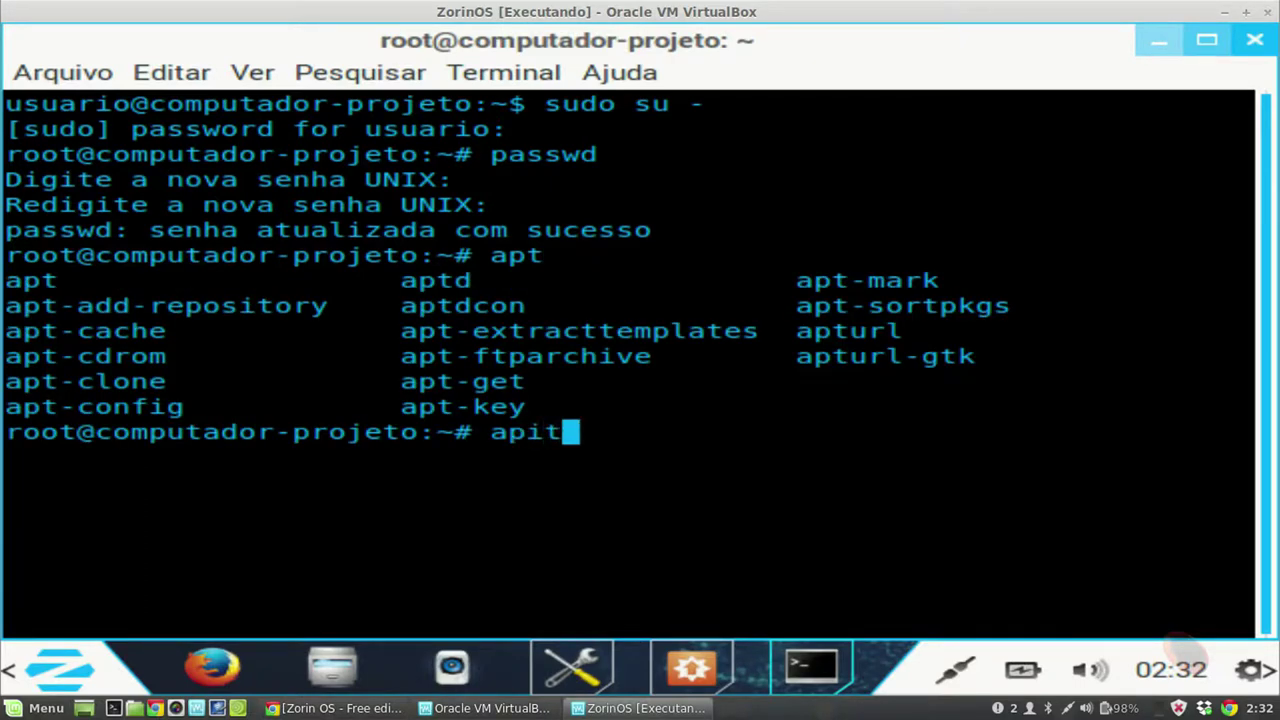
pyautogui.press('BackSpace')
pyautogui.press('BackSpace')
pyautogui.write('t')
pyautogui.press('Tab')
pyautogui.press('Tab')
pyautogui.press('Tab')
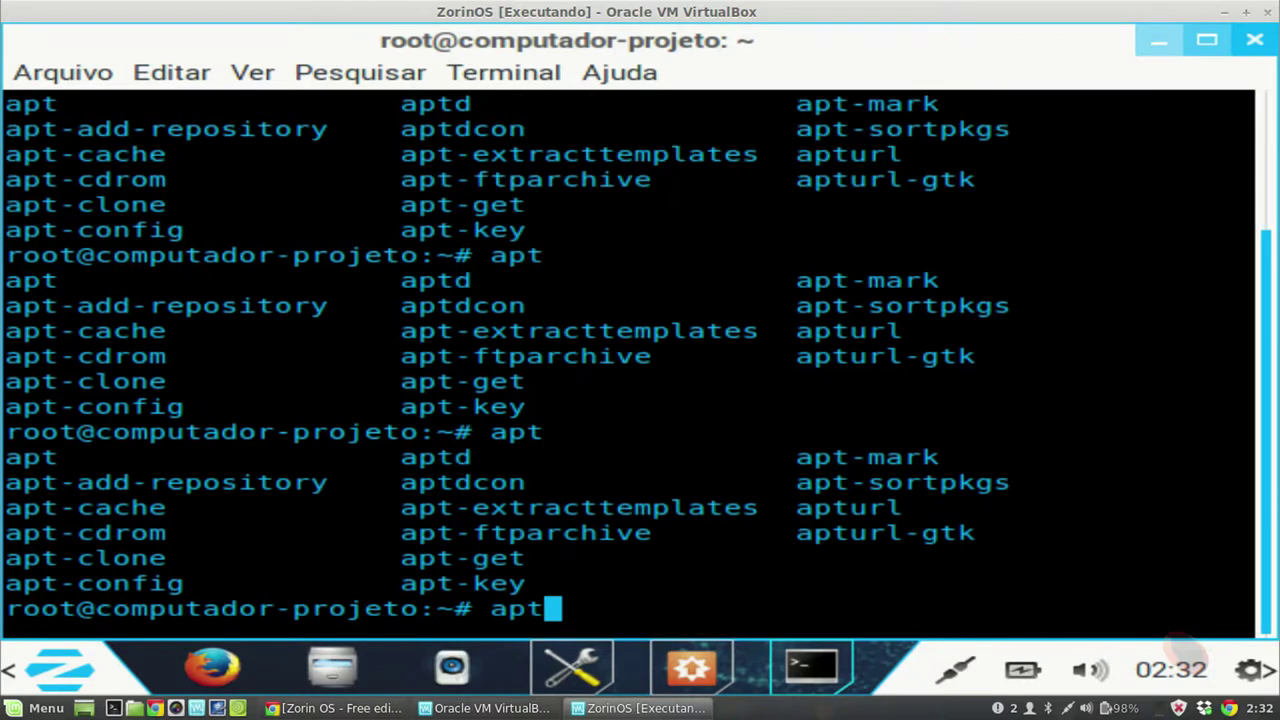
pyautogui.write('i')
pyautogui.press('BackSpace')
pyautogui.press('BackSpace')
pyautogui.press('BackSpace')
pyautogui.press('BackSpace')
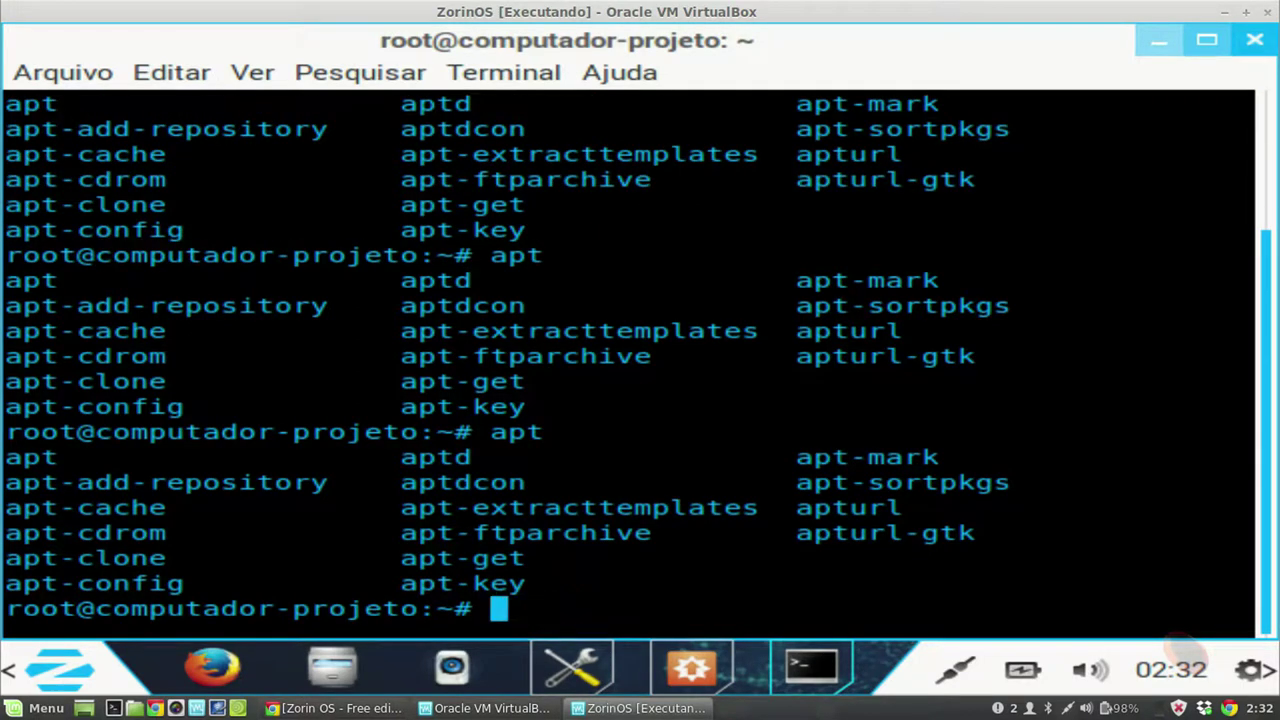
pyautogui.write('clear')
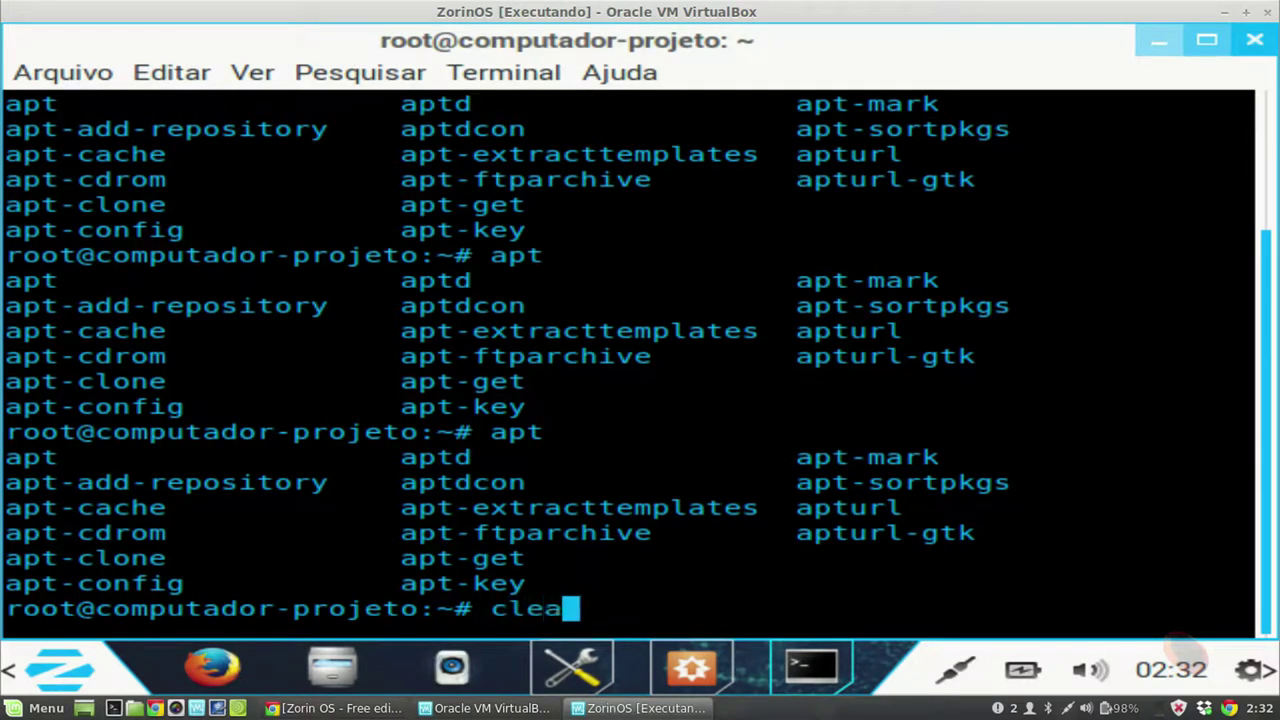
pyautogui.press('Return')
# Step: Install the virtualbox-dkms package with apt-get install, answering S to continue
pyautogui.write('apt-g')
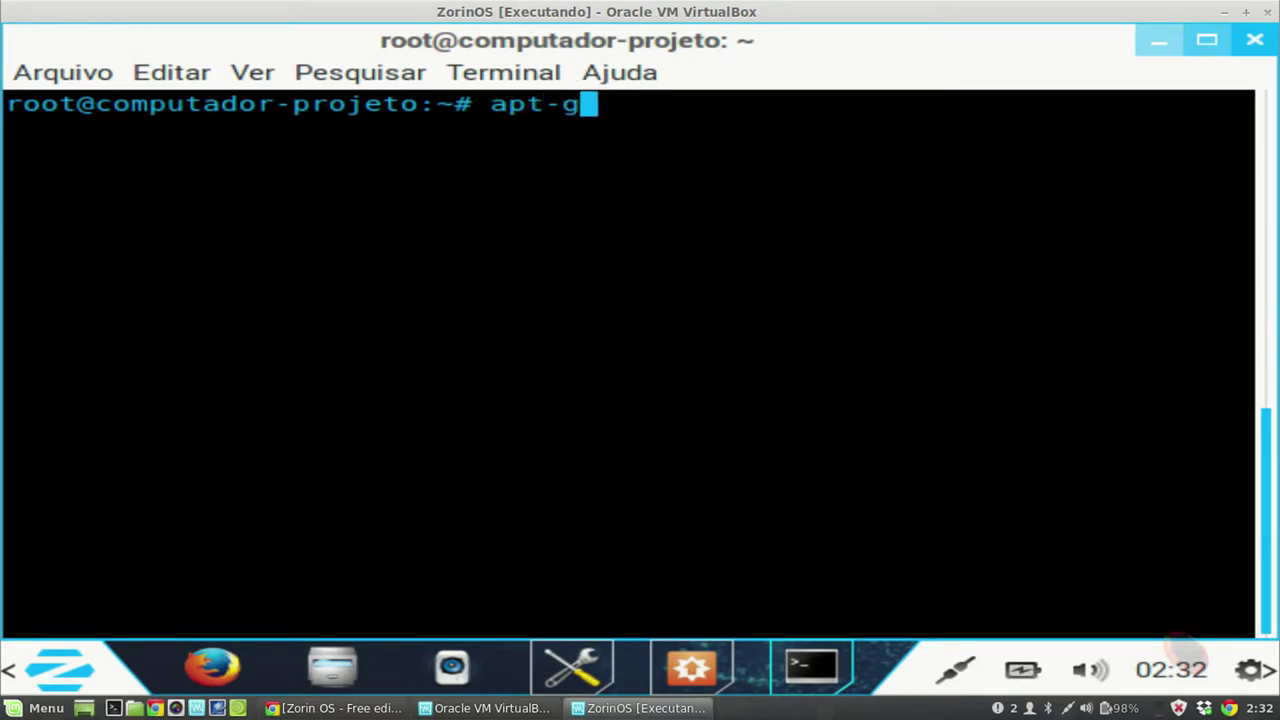
pyautogui.write('et insta')
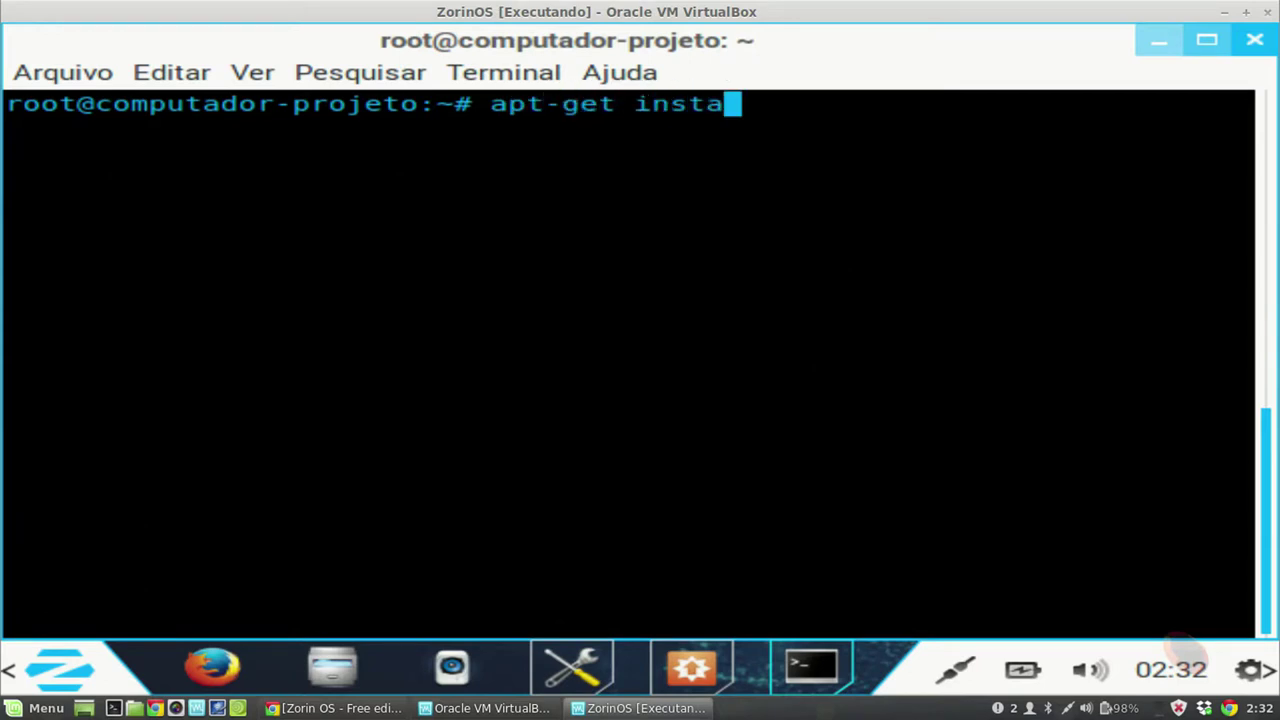
pyautogui.write('ll virtu')
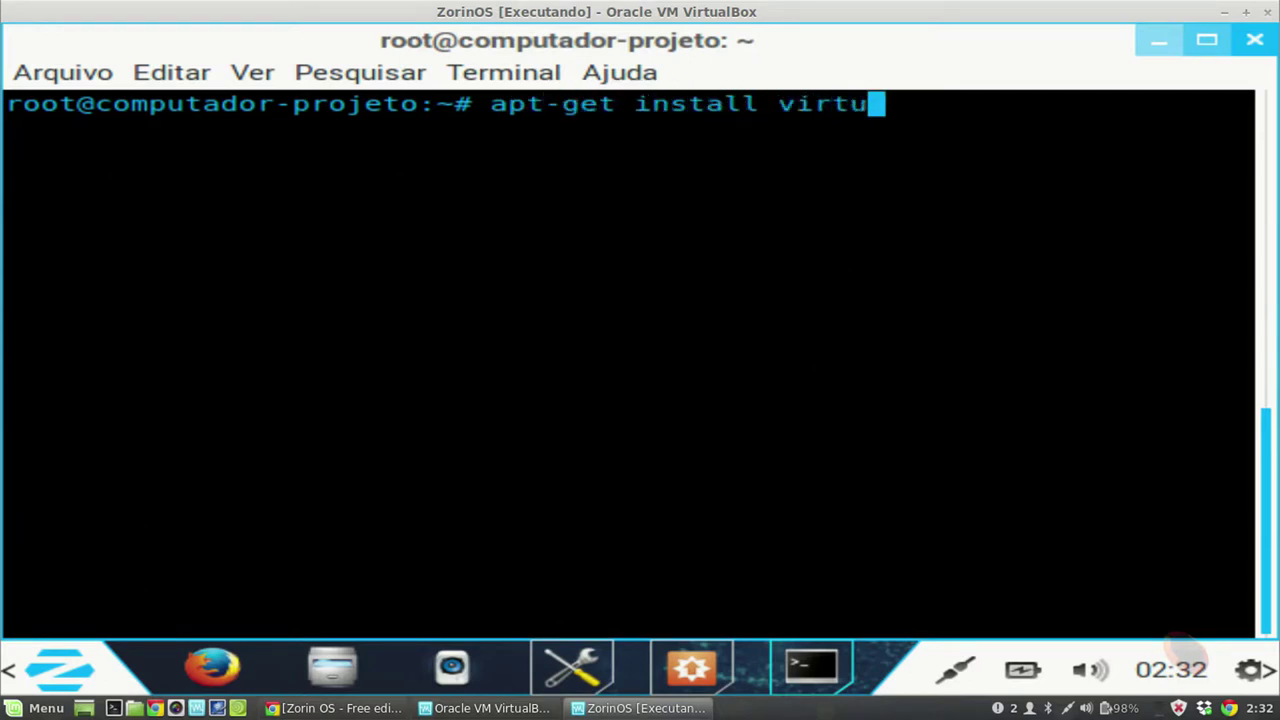
pyautogui.write('albox')
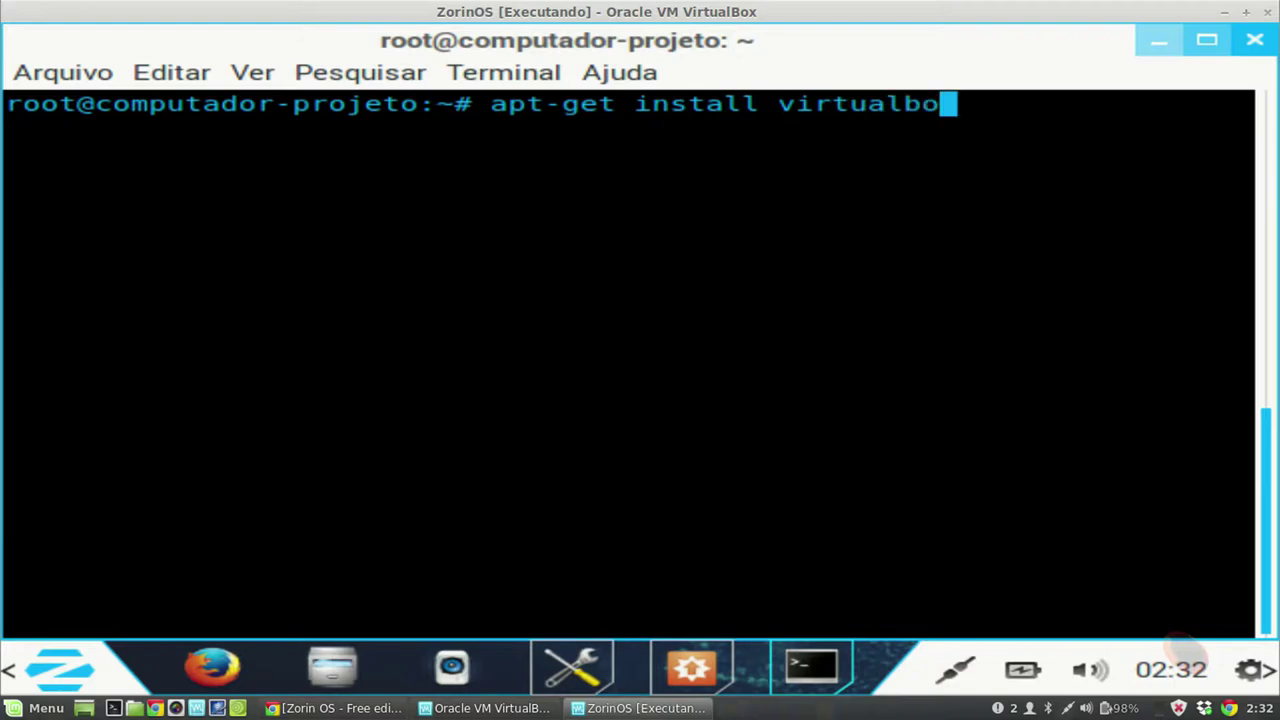
pyautogui.write('-dm')
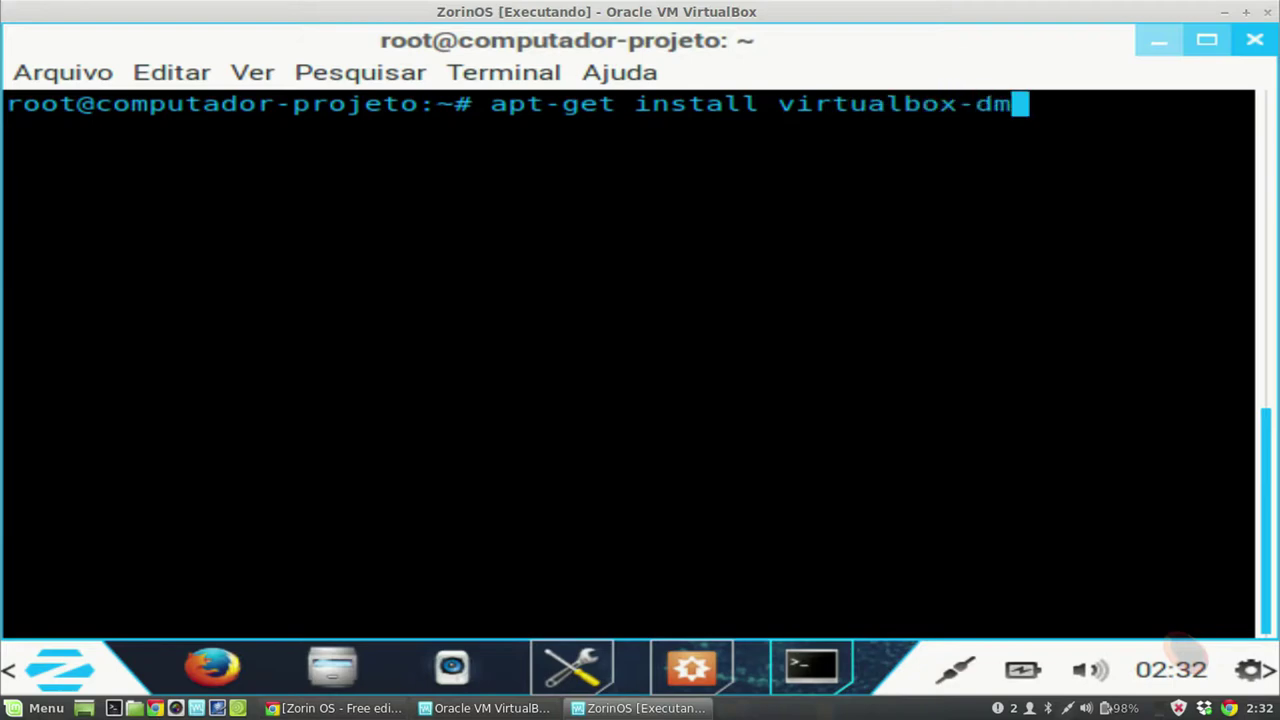
pyautogui.press('BackSpace')
pyautogui.write('kms')
pyautogui.press('Return')
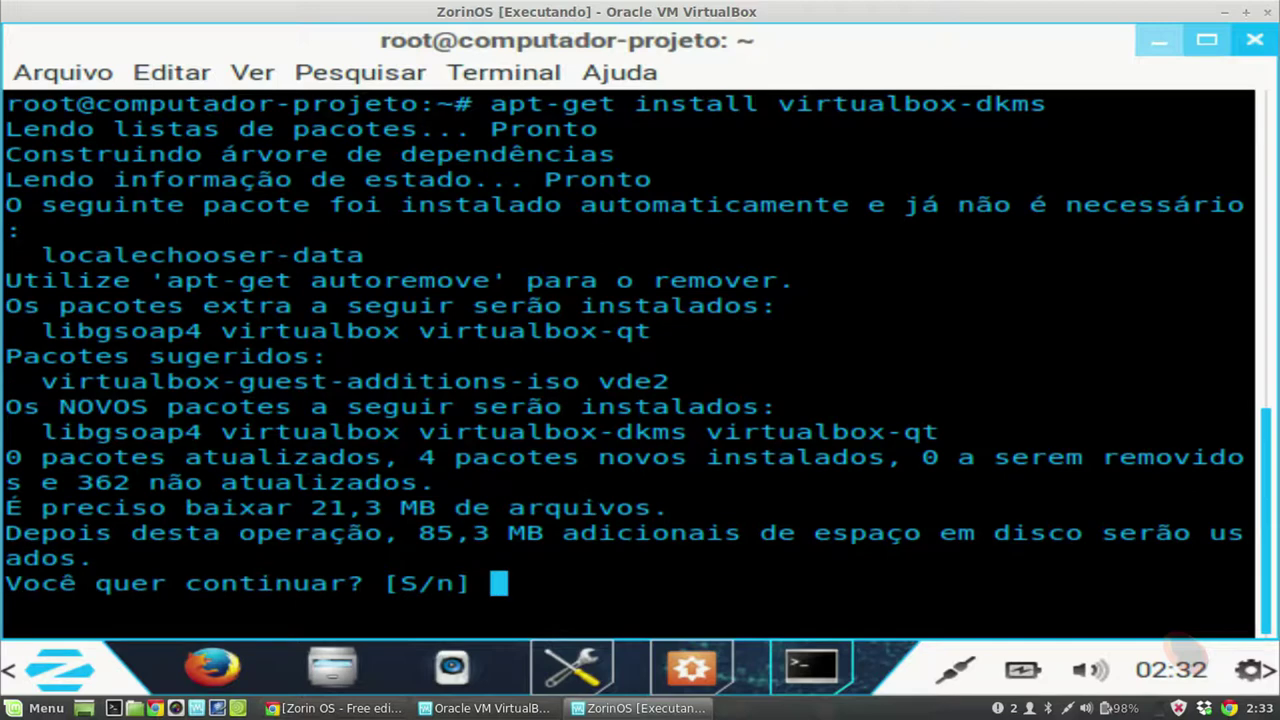
pyautogui.write('s')
pyautogui.press('Return')
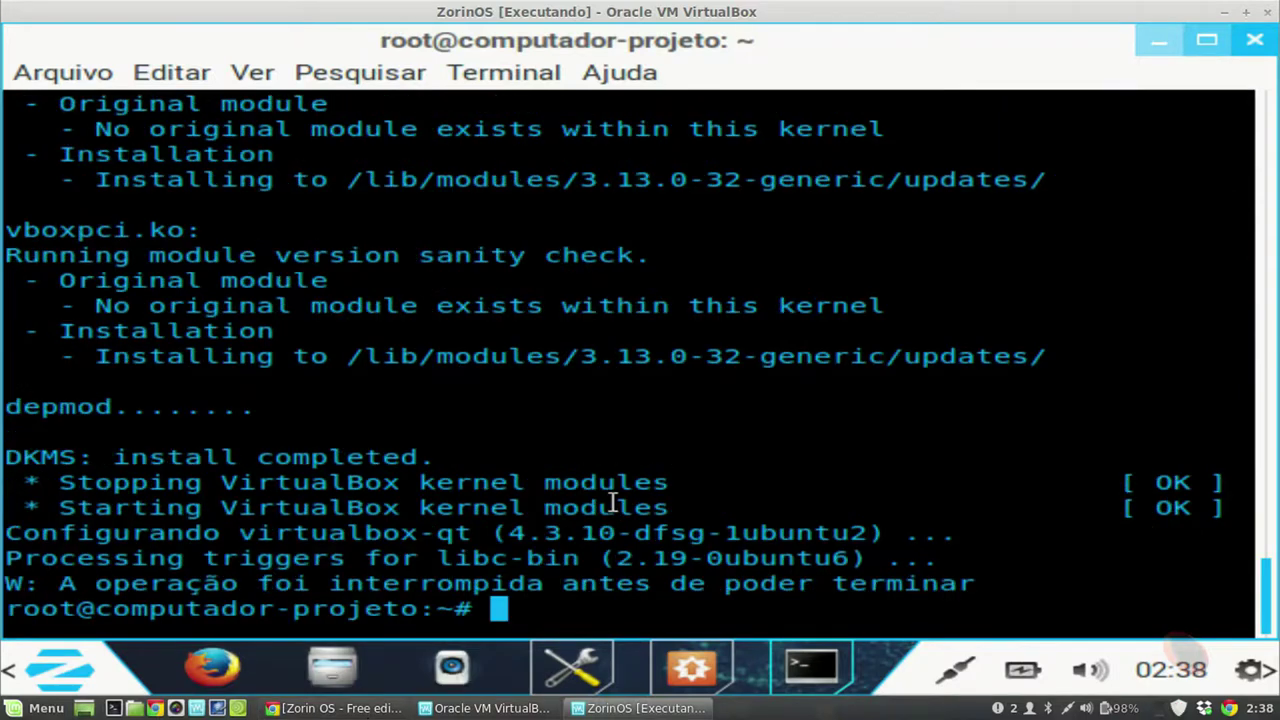
# Step: Recall and discard an edited install command, then clear the terminal
pyautogui.press('Up')
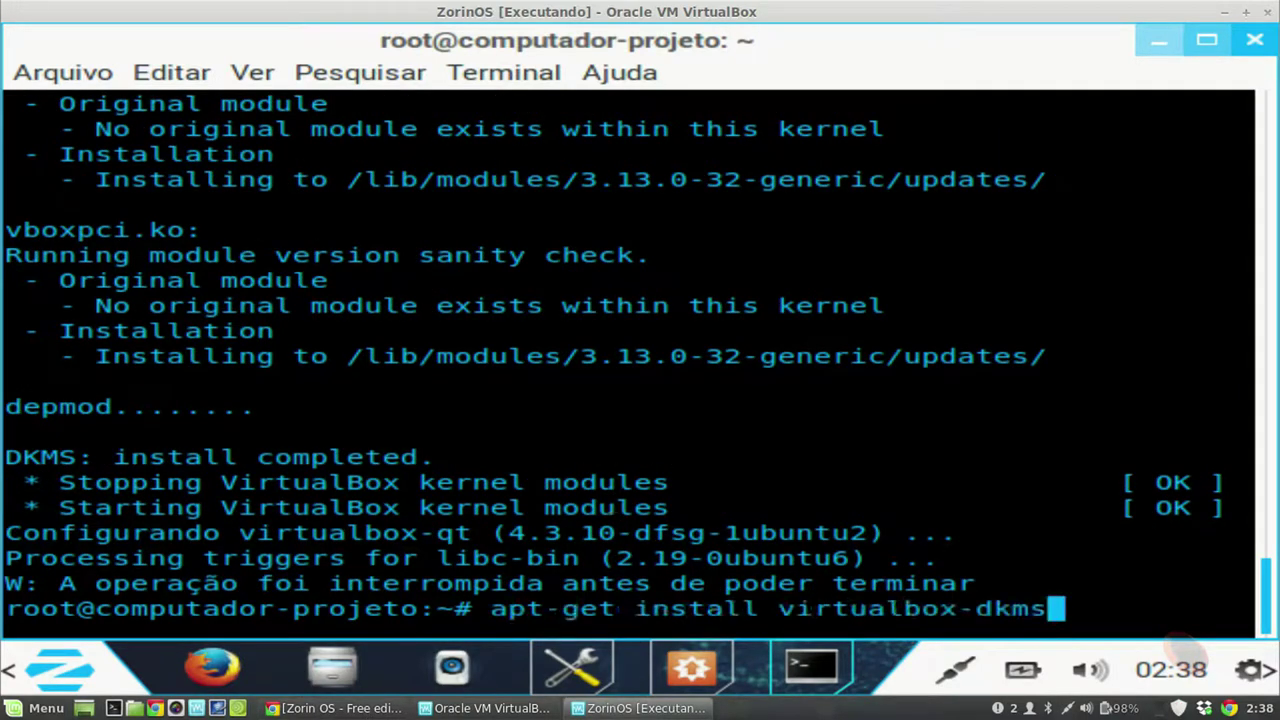
pyautogui.press('BackSpace')
pyautogui.press('BackSpace')
pyautogui.press('BackSpace')
pyautogui.press('BackSpace')
pyautogui.press('BackSpace')
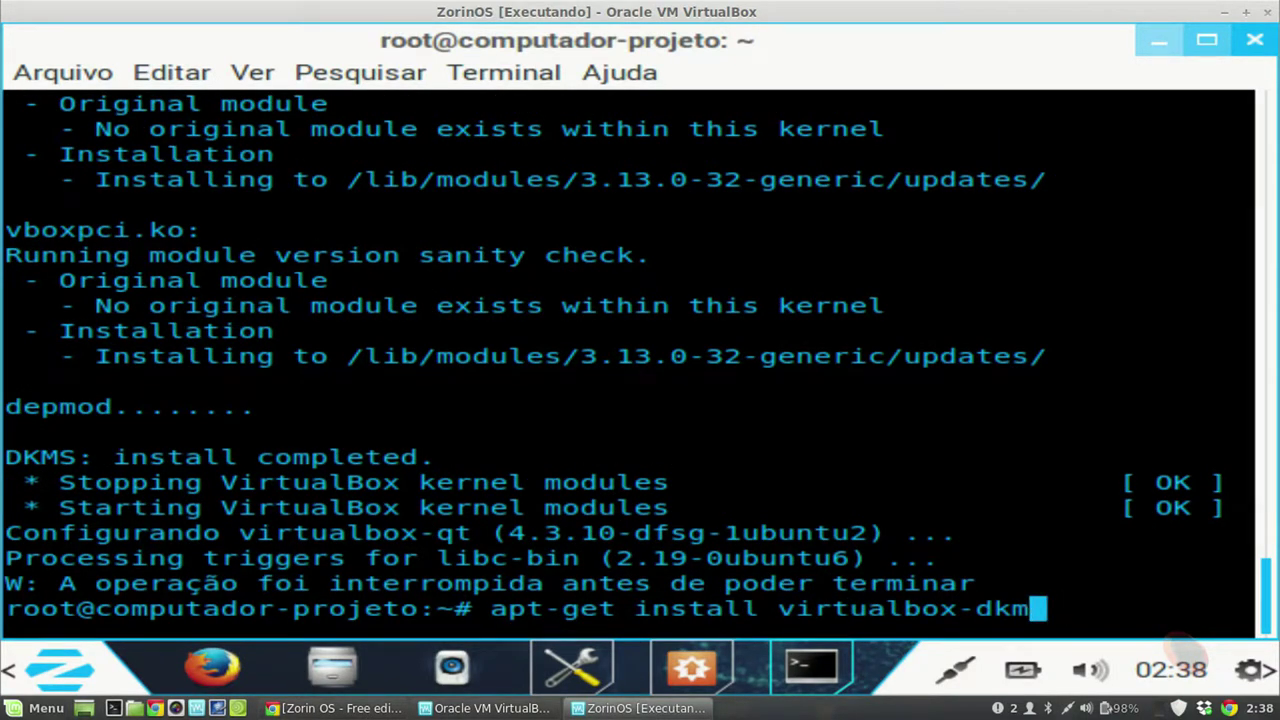
pyautogui.write('-')
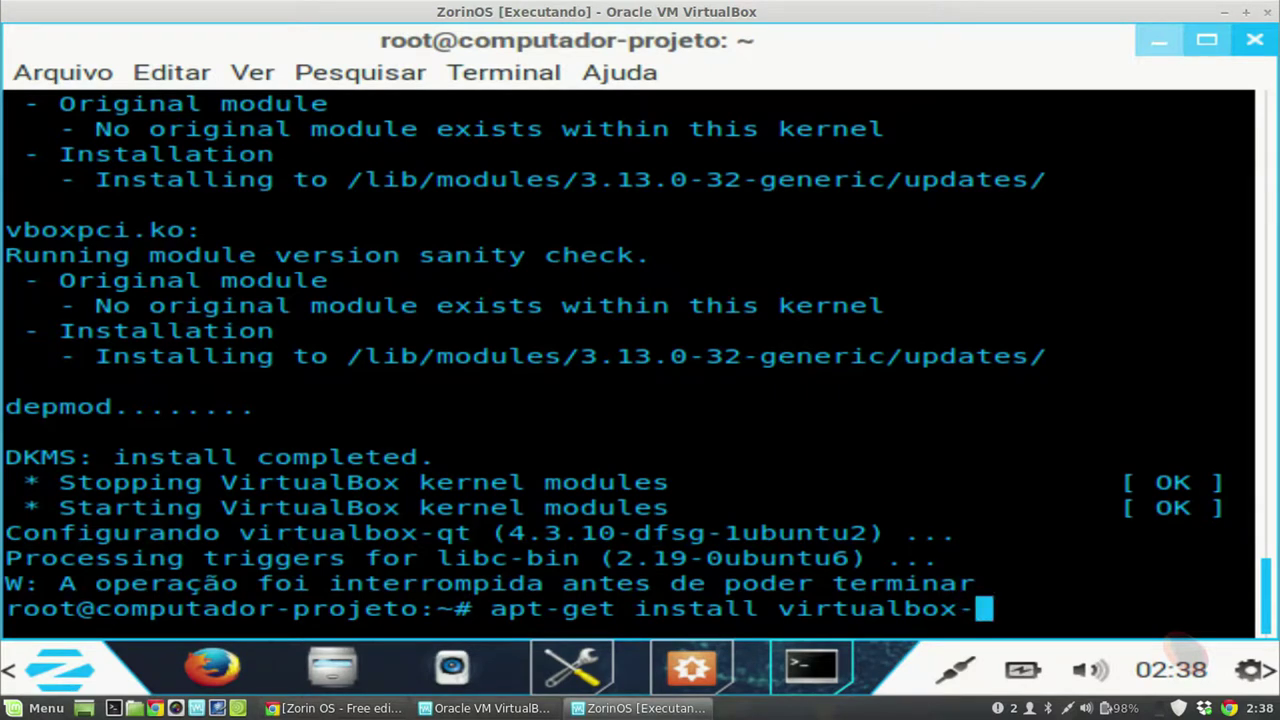
pyautogui.press('Down')
pyautogui.write('clear')
pyautogui.press('Return')
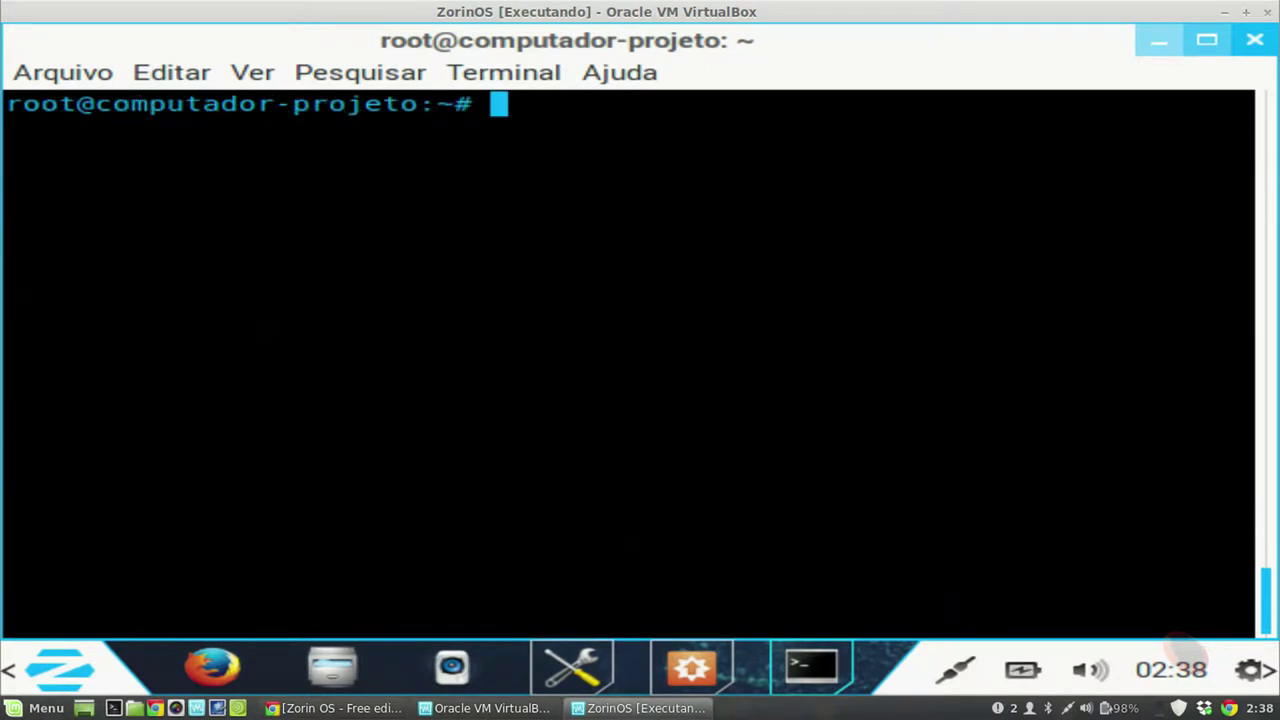
# Step: Paste and run apt-get install virtualbox-guest-additions-iso, installing version 4.3.10-1
pyautogui.write('apt-get install virtualbox-guest-additions-iso')
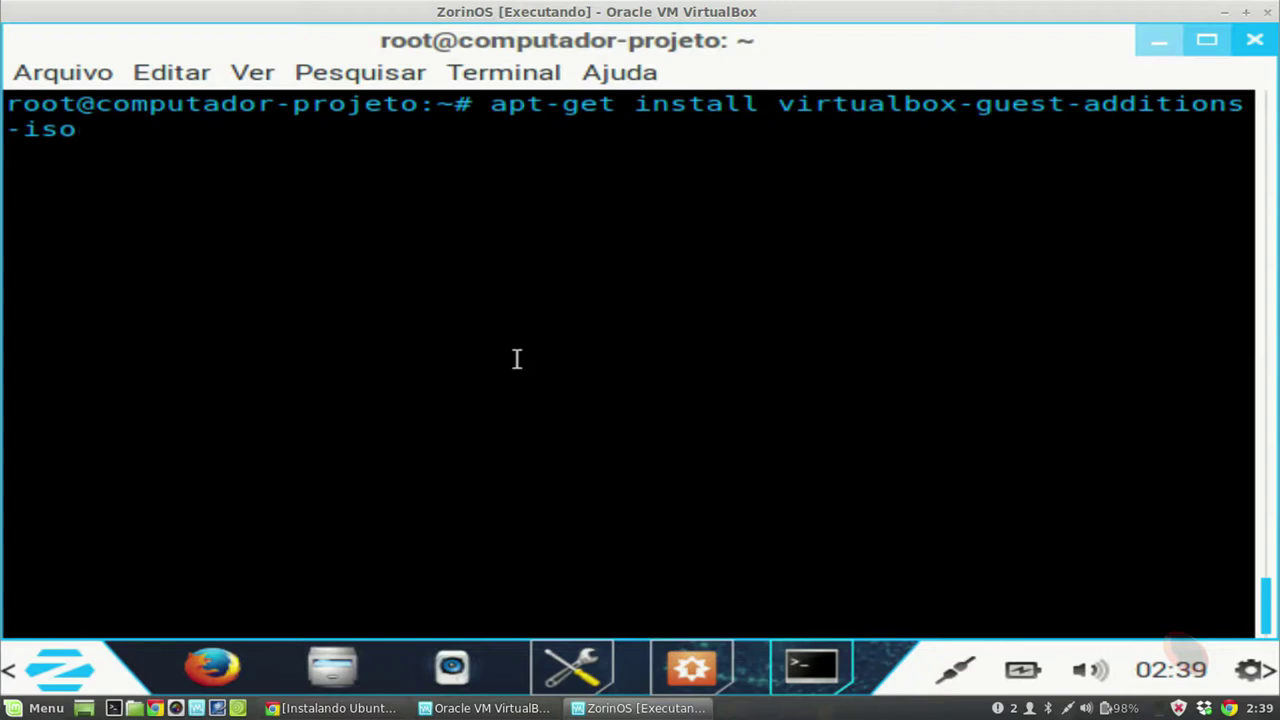
pyautogui.press('Return')
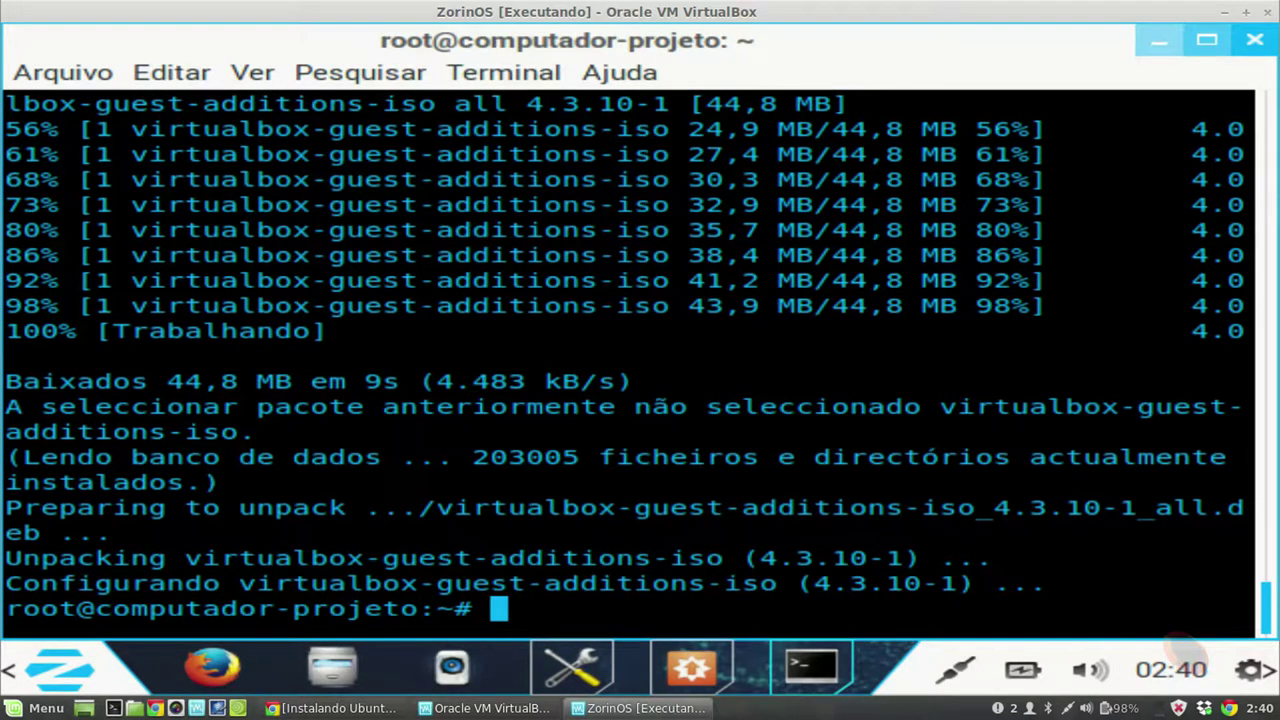
# Step: Reboot the guest with the reboot command and log back in with the user password
pyautogui.write('reboot')
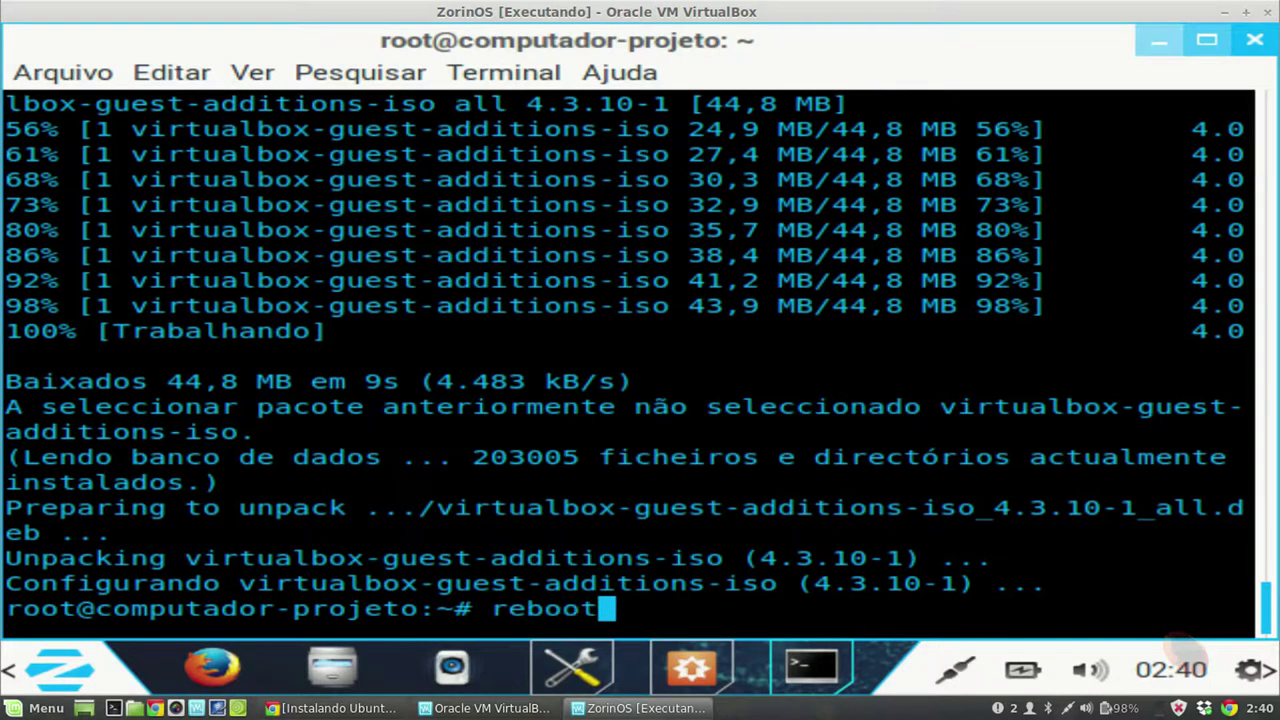
pyautogui.press('Return')
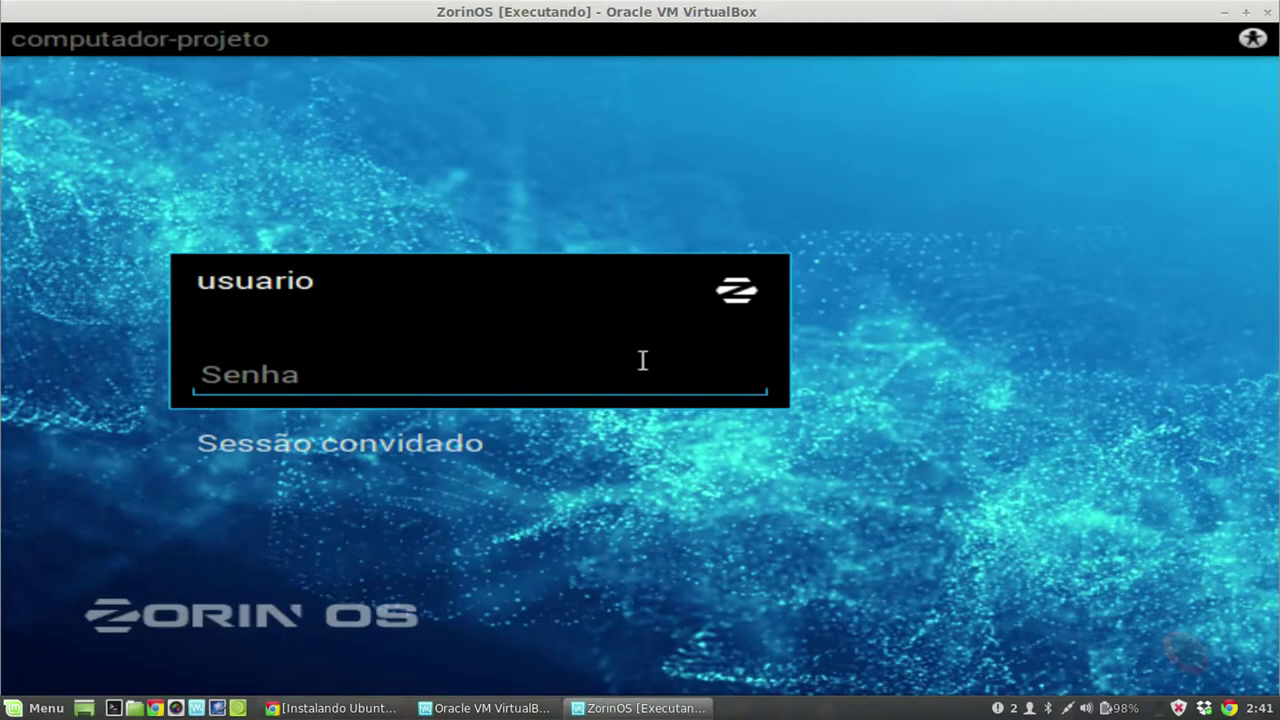
pyautogui.write('••••••')
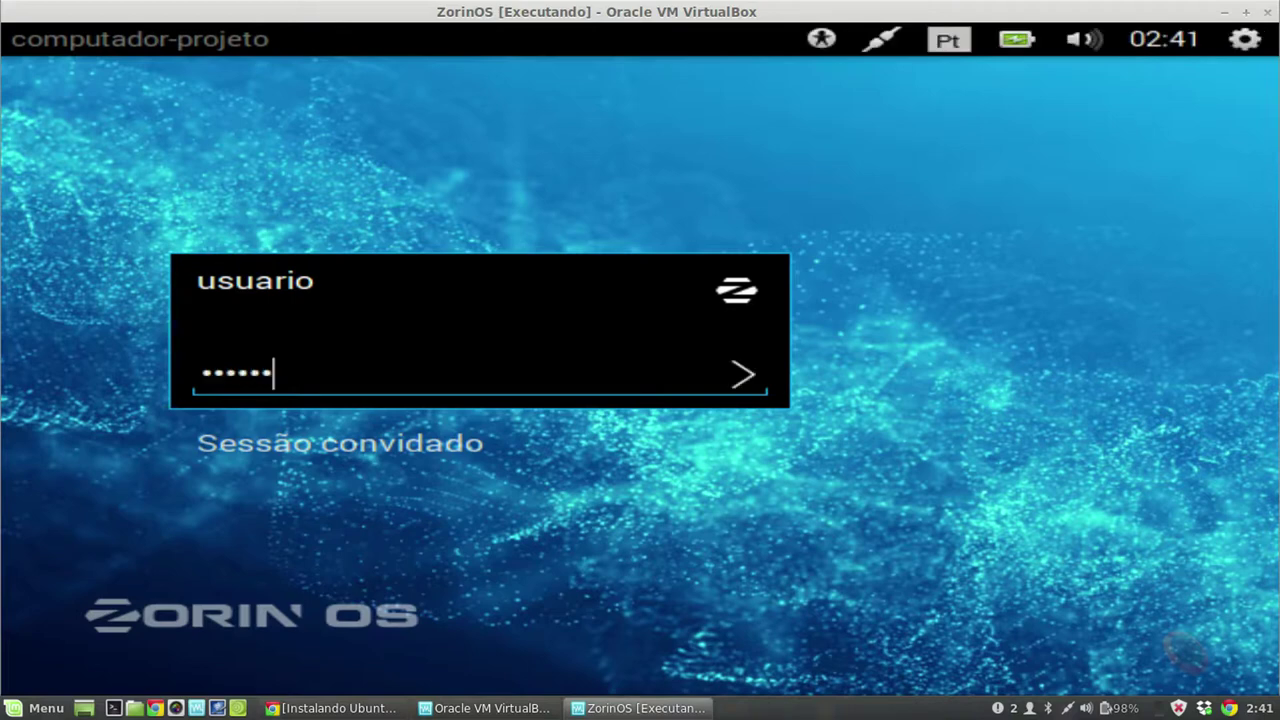
pyautogui.press('Return')
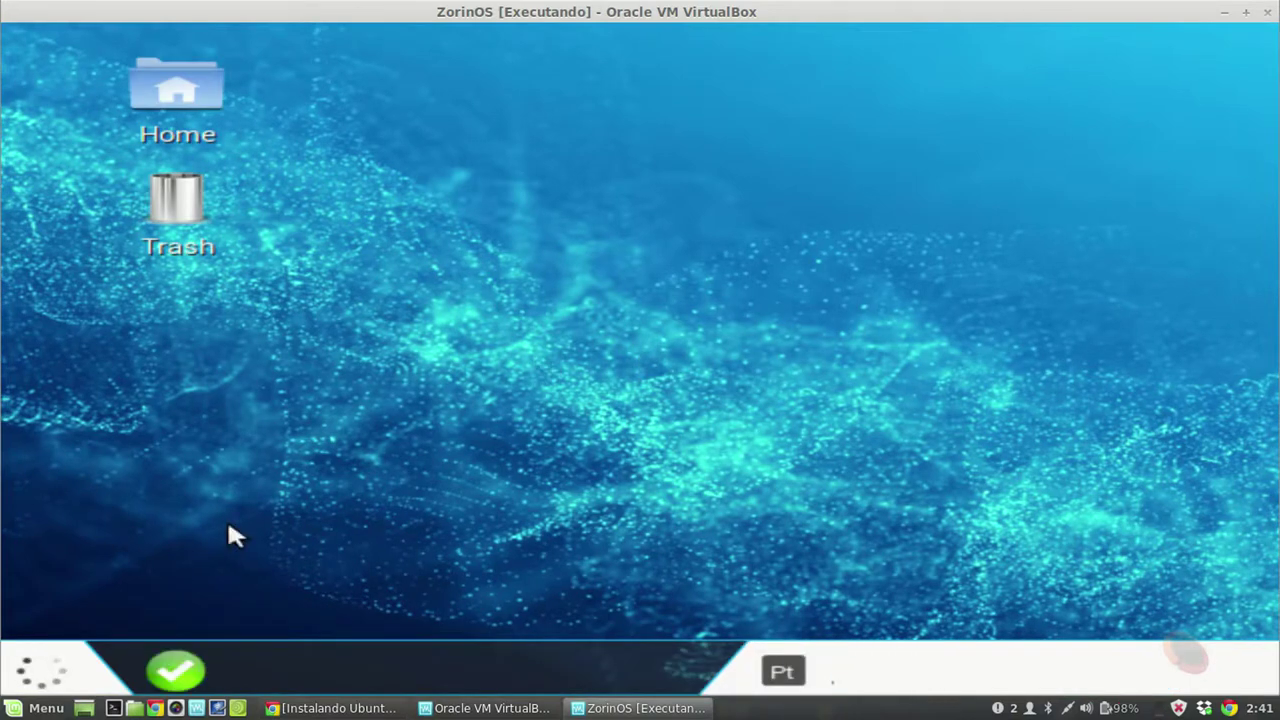
# Step: Reach Monitores via Alterar plano de fundo and Todas as configurações, showing 640 x 480, then reposition the window
pyautogui.rightClick(656, 124)
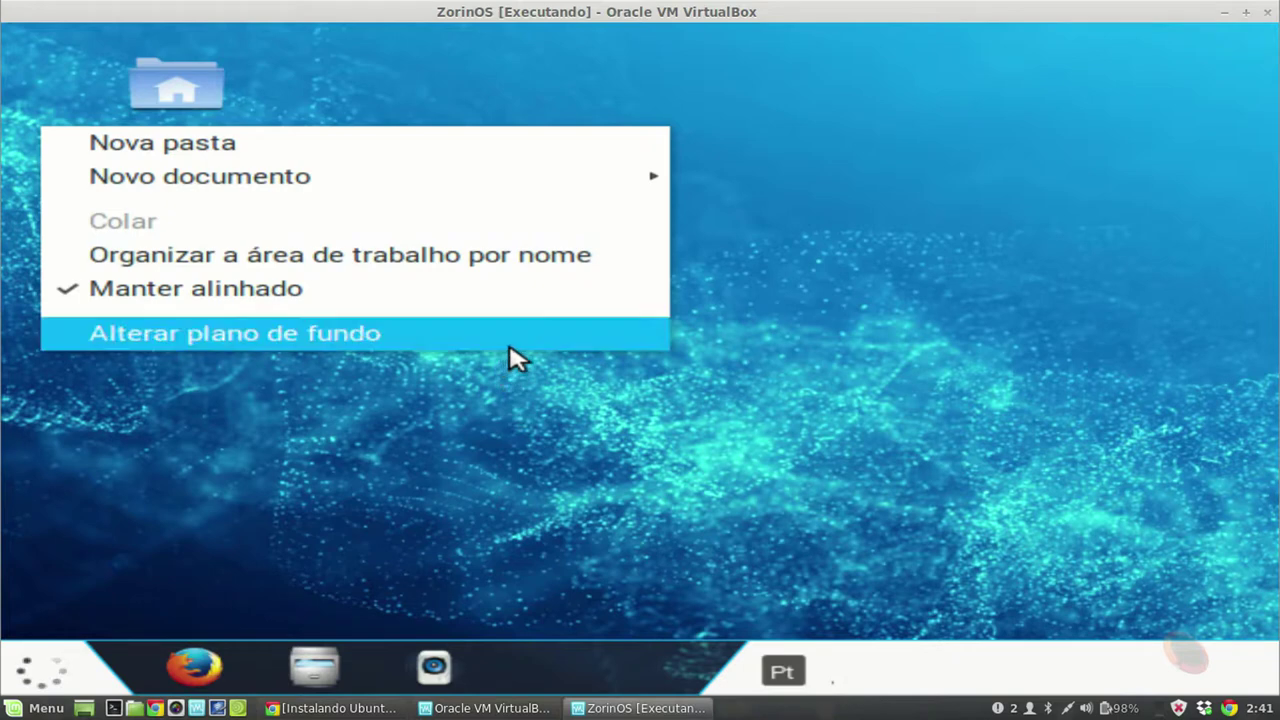
pyautogui.click(509, 346)
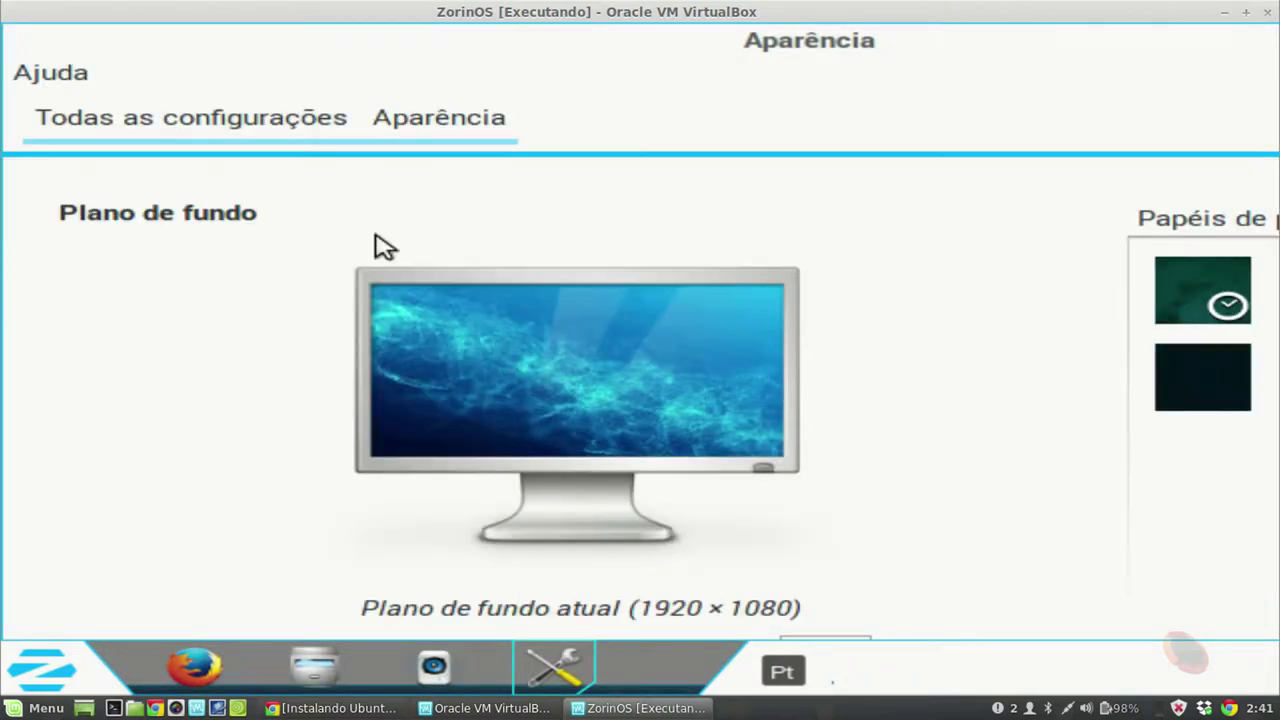
pyautogui.click(266, 128)
pyautogui.scroll(-5, 951, 457)
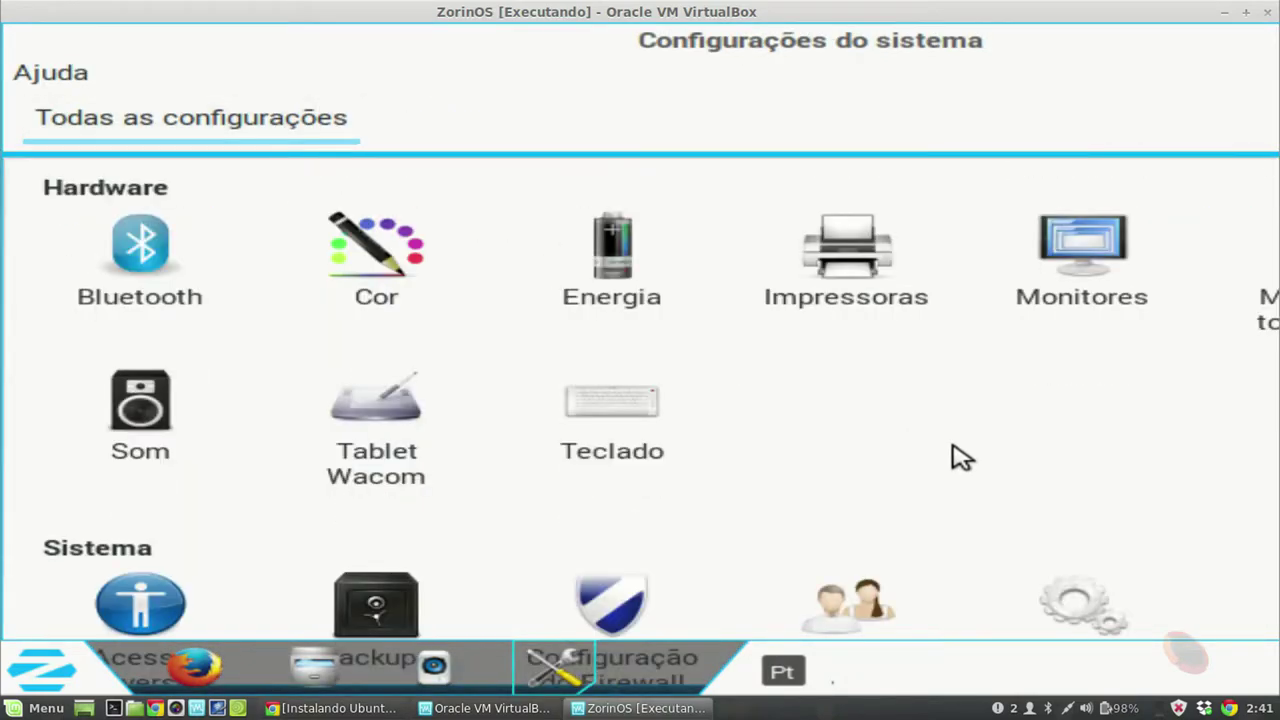
pyautogui.click(1068, 272)
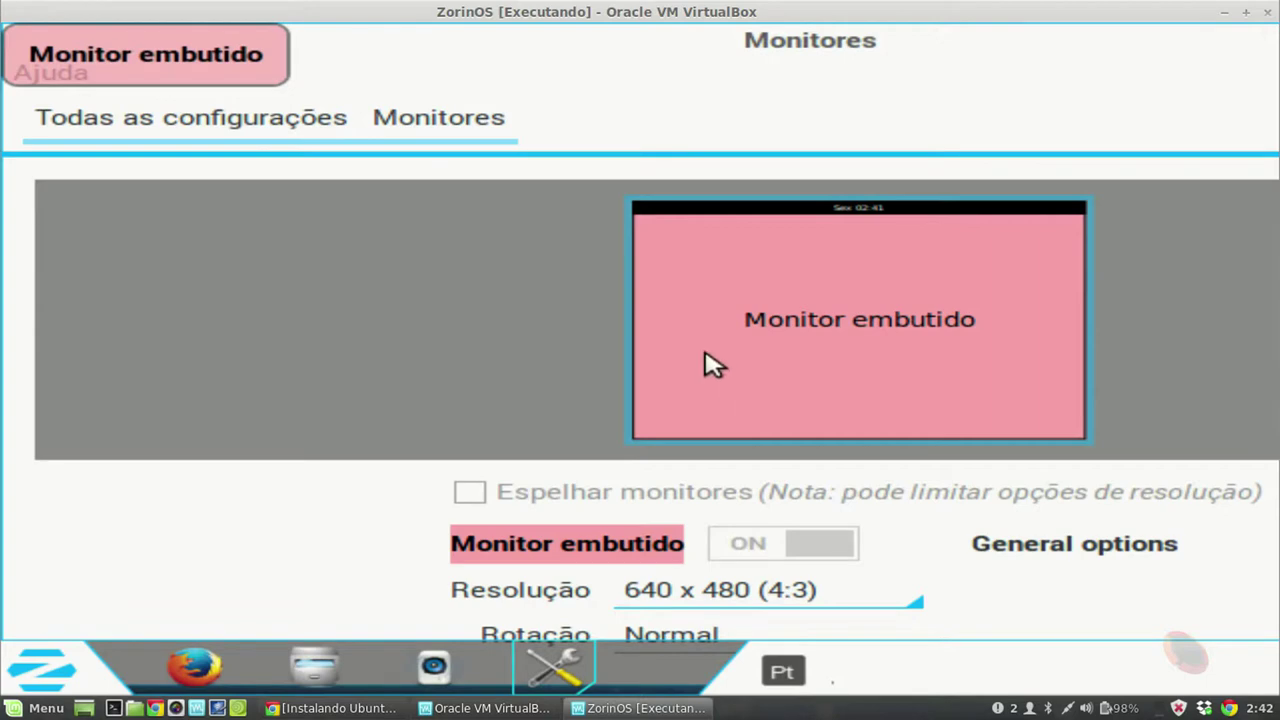
pyautogui.click(403, 132)
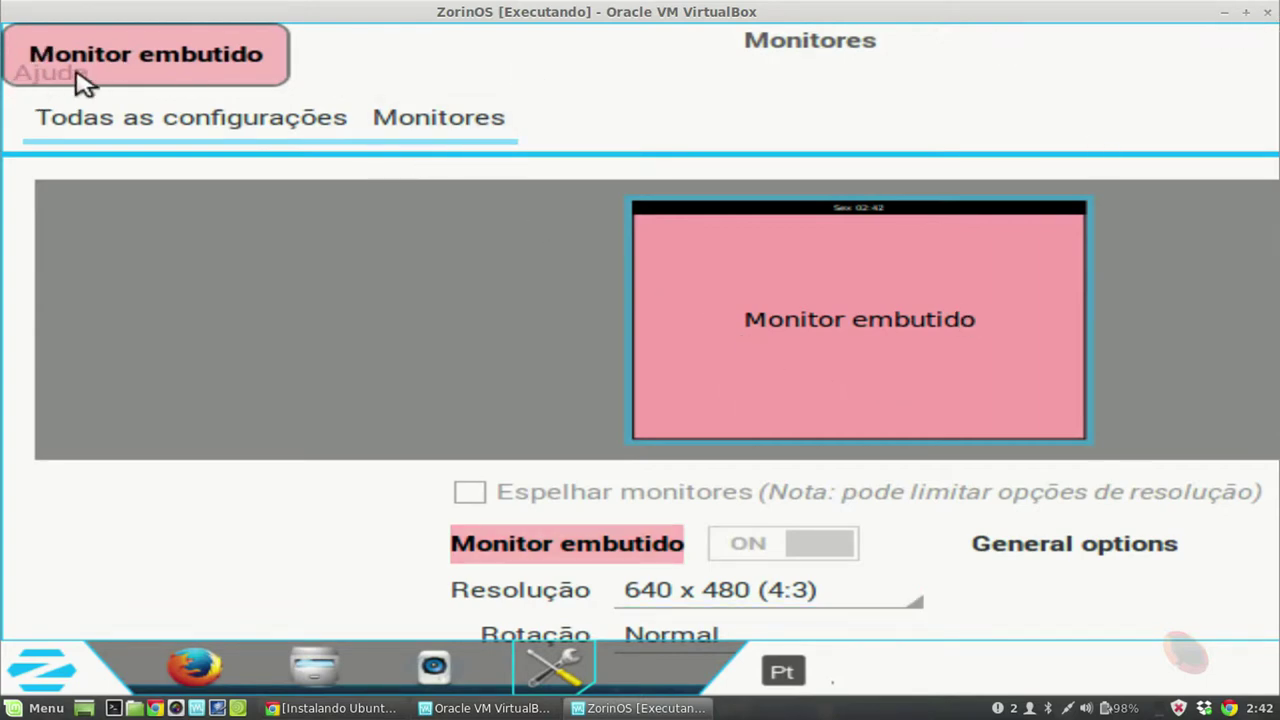
pyautogui.moveTo(789, 40); pyautogui.dragTo(820, 186)
pyautogui.moveTo(277, 250); pyautogui.dragTo(449, 229)
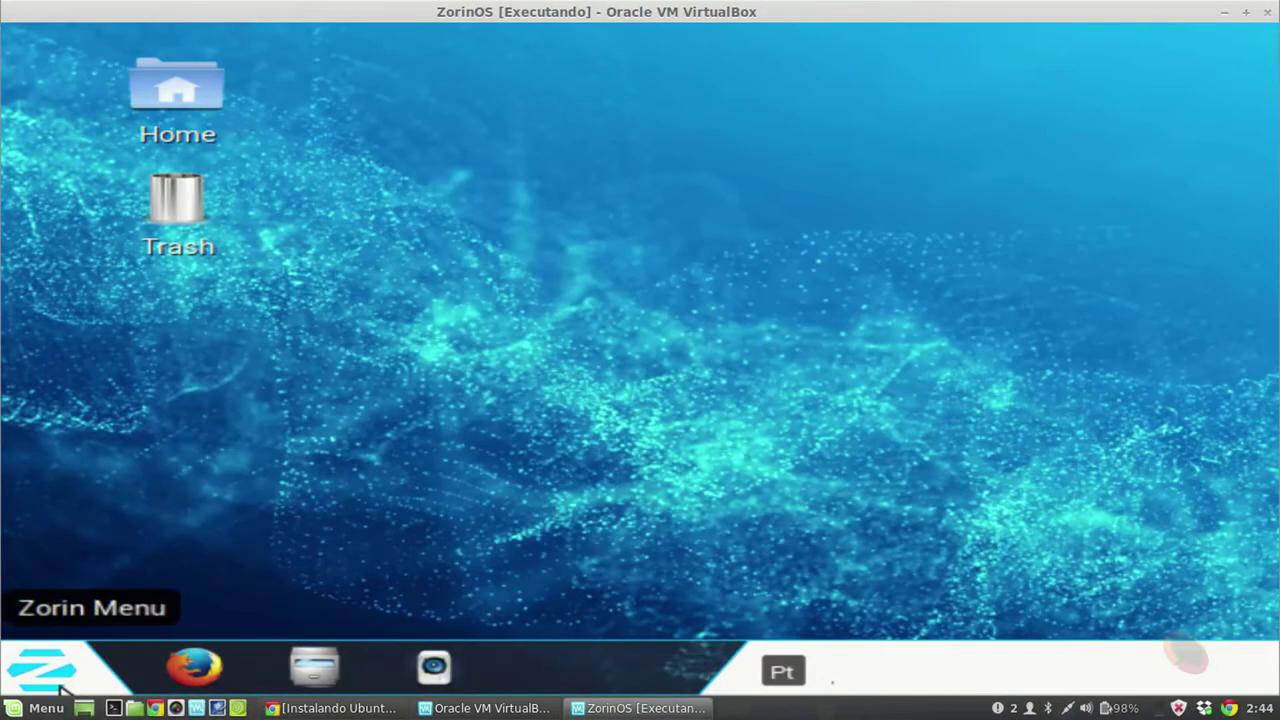
# Step: In Drivers adicionais, choose the x86 virtualization guest driver and apply the change
pyautogui.click(62, 688)
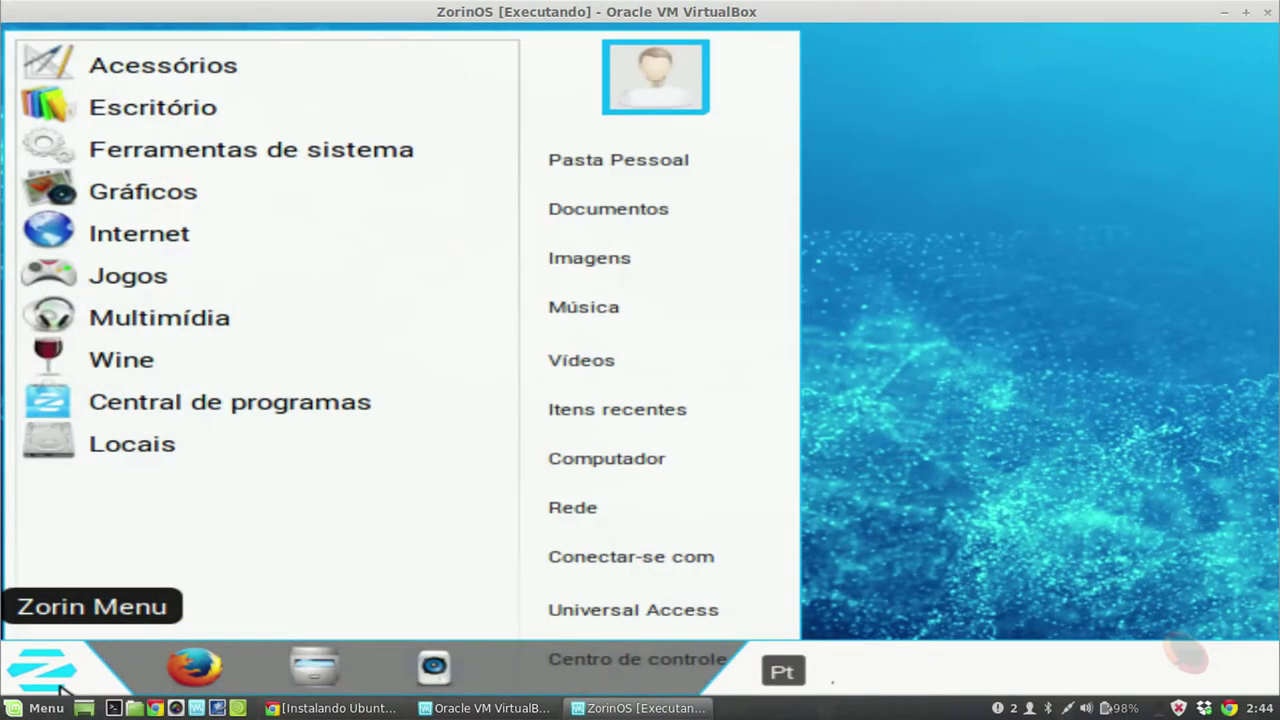
pyautogui.click(320, 166)
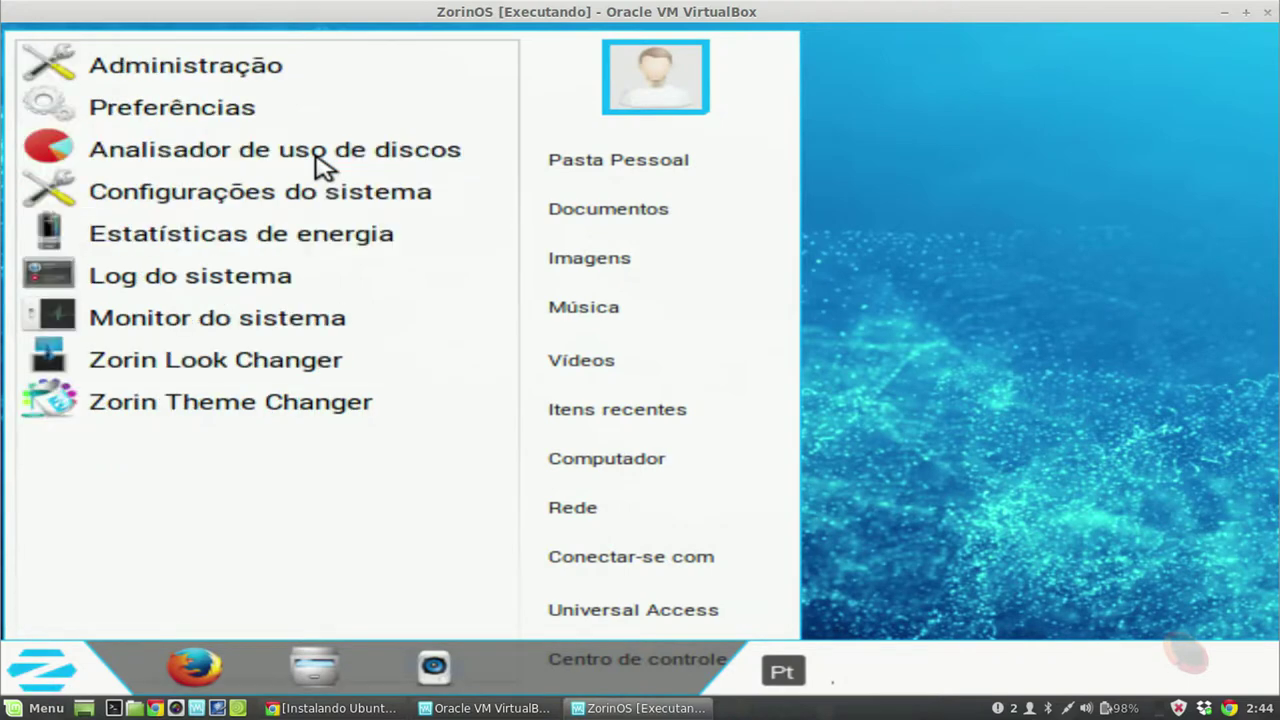
pyautogui.click(251, 128)
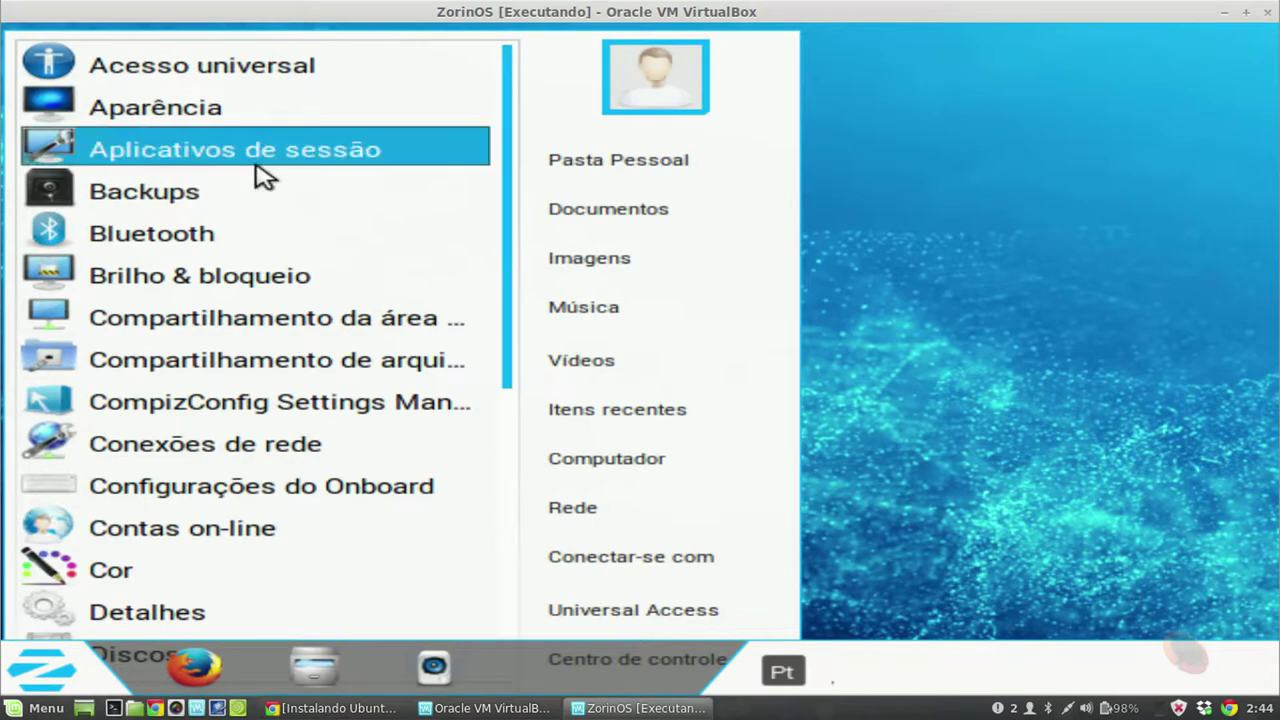
pyautogui.scroll(-1, 280, 300)
pyautogui.scroll(-2, 283, 335)
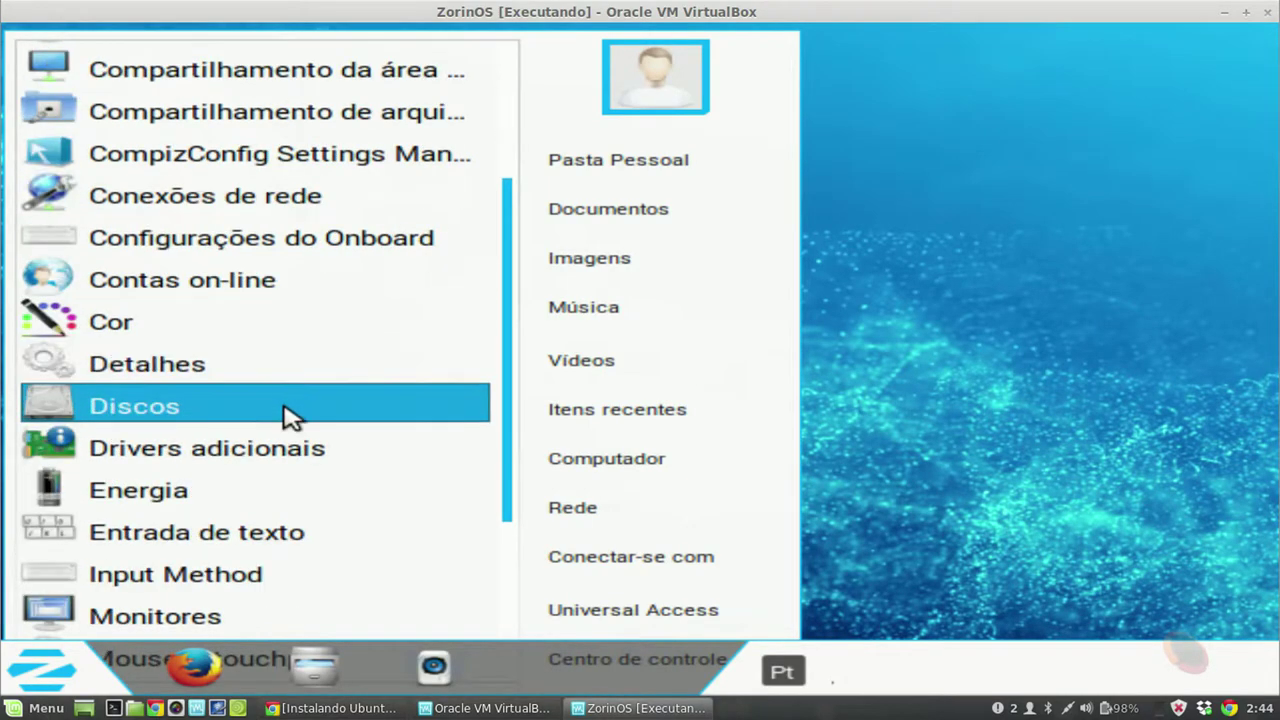
pyautogui.click(207, 447)
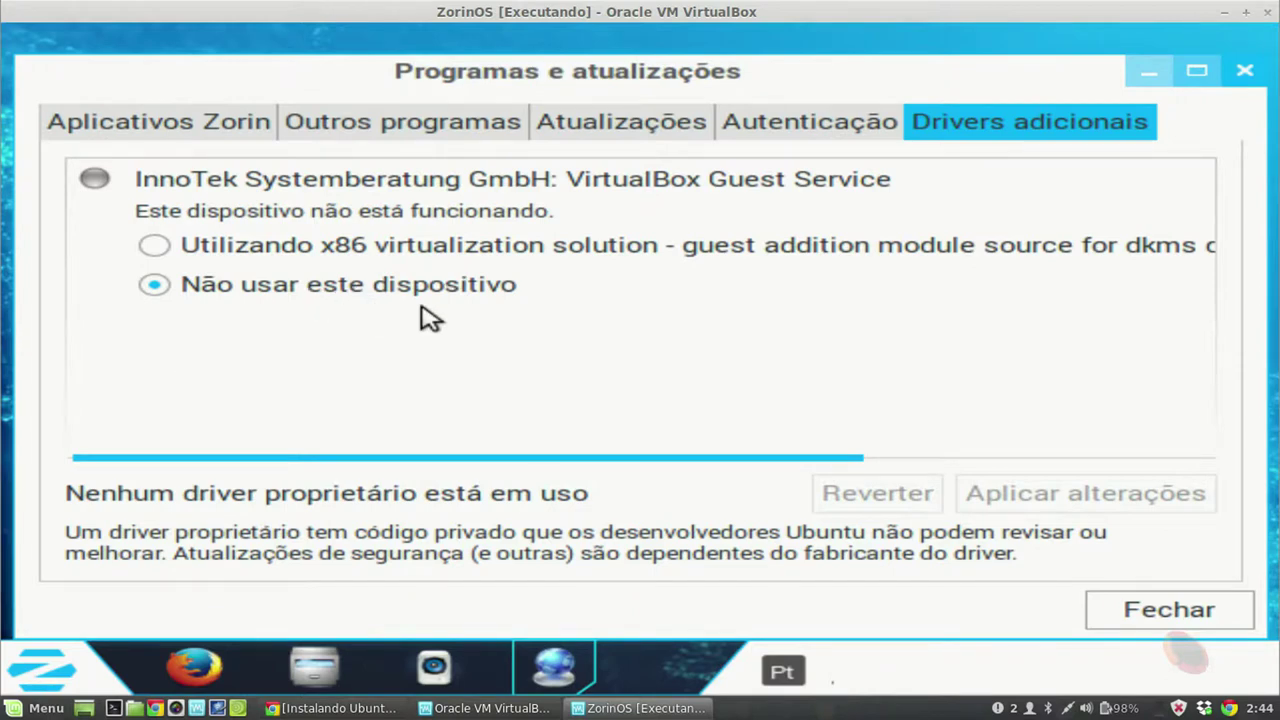
pyautogui.click(155, 249)
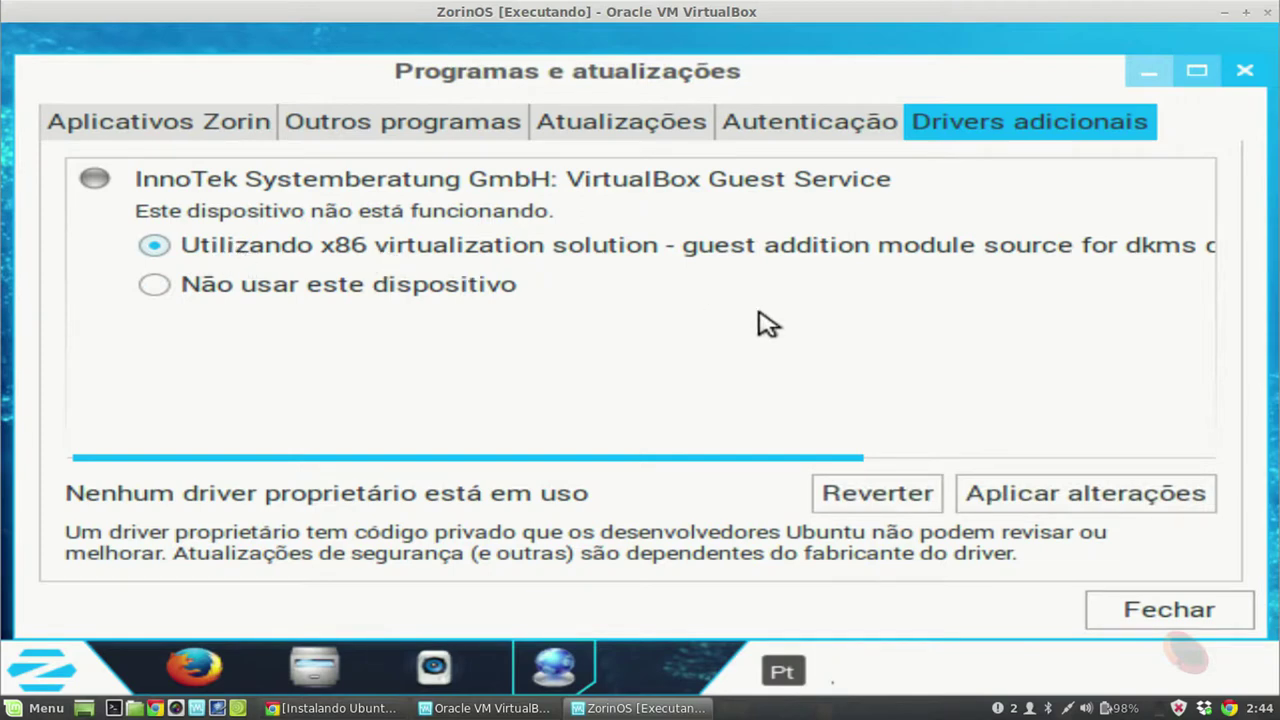
pyautogui.click(1105, 500)
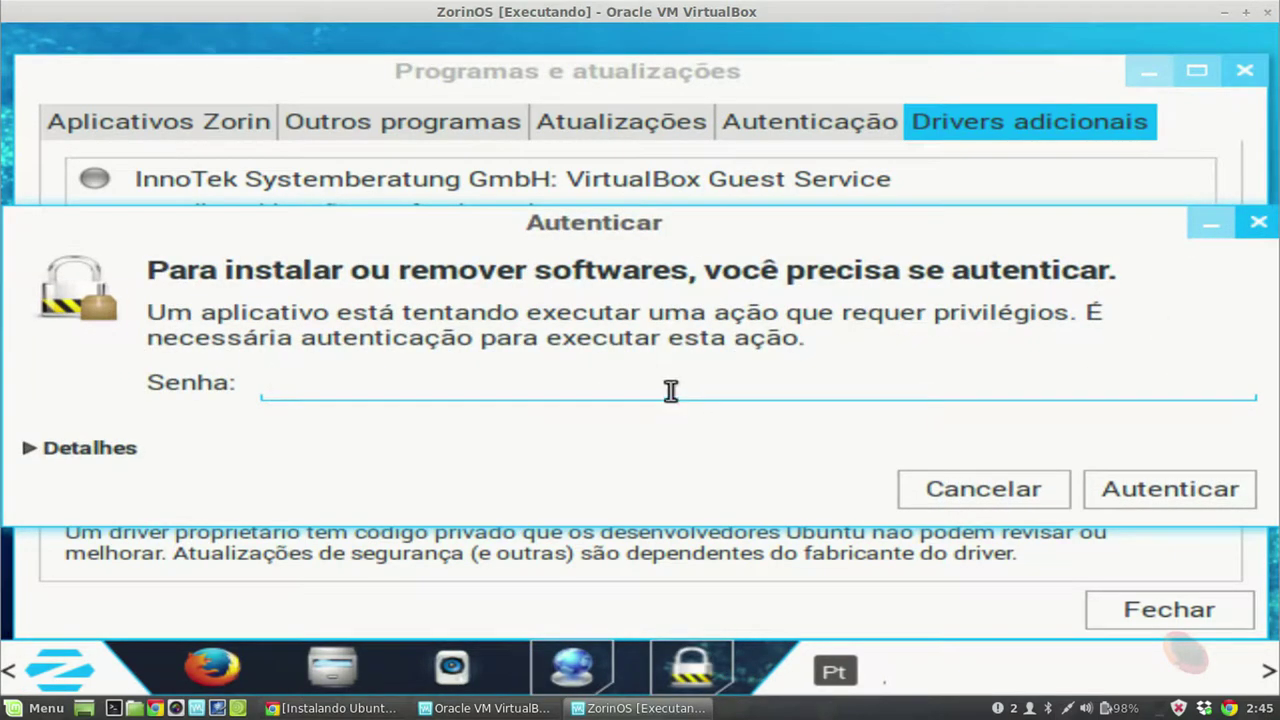
# Step: Enter the account password in Autenticar, retrying once, let the changes apply, then click Fechar
pyautogui.write('*********')
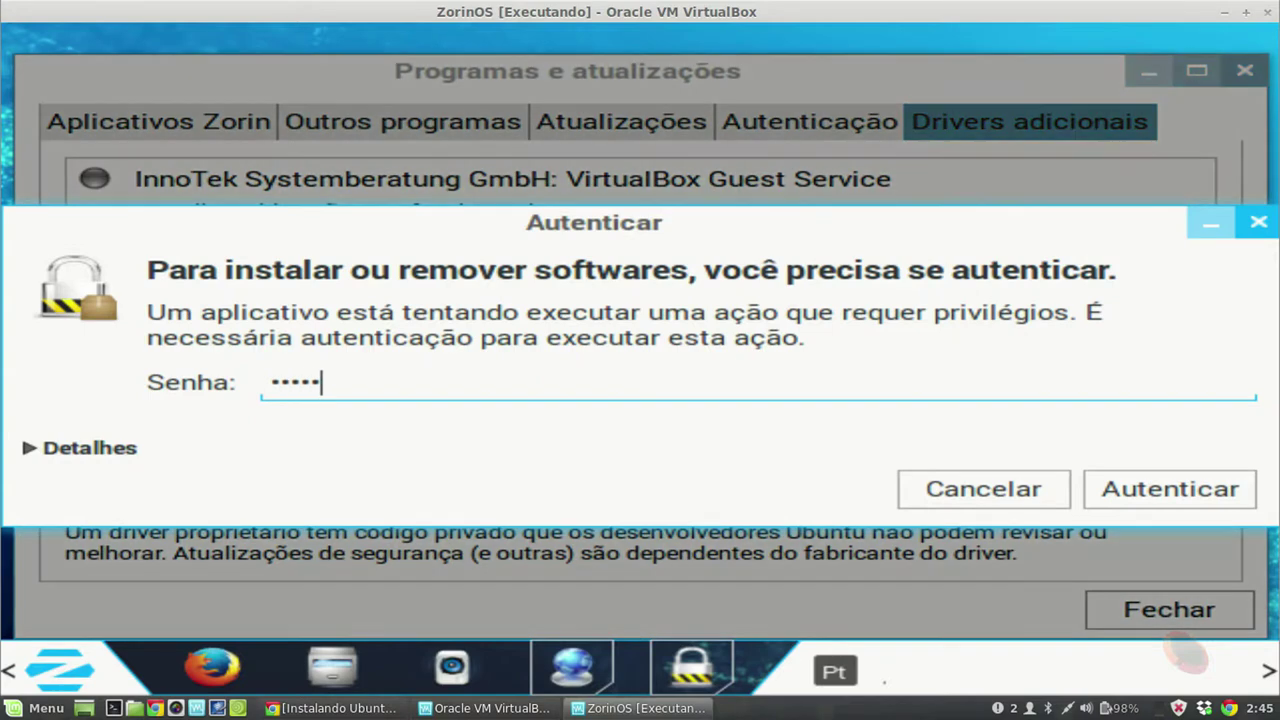
pyautogui.press('Return')
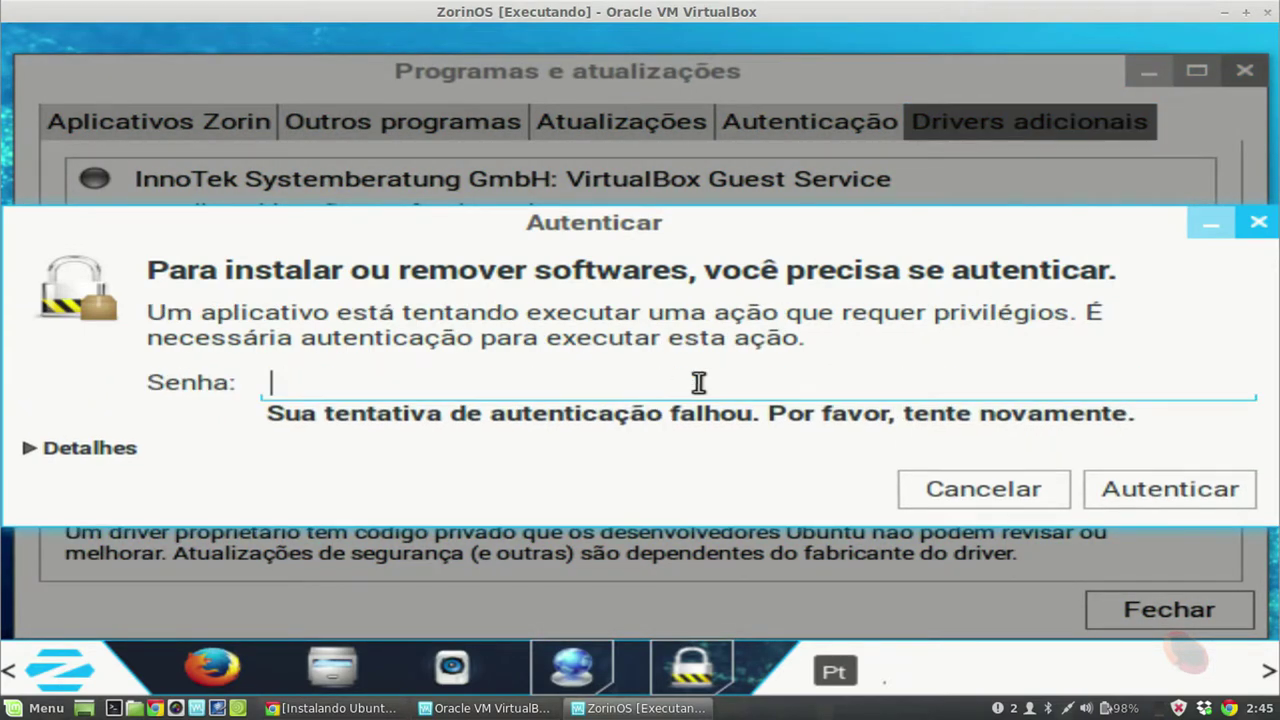
pyautogui.write('*')
pyautogui.press('Return')
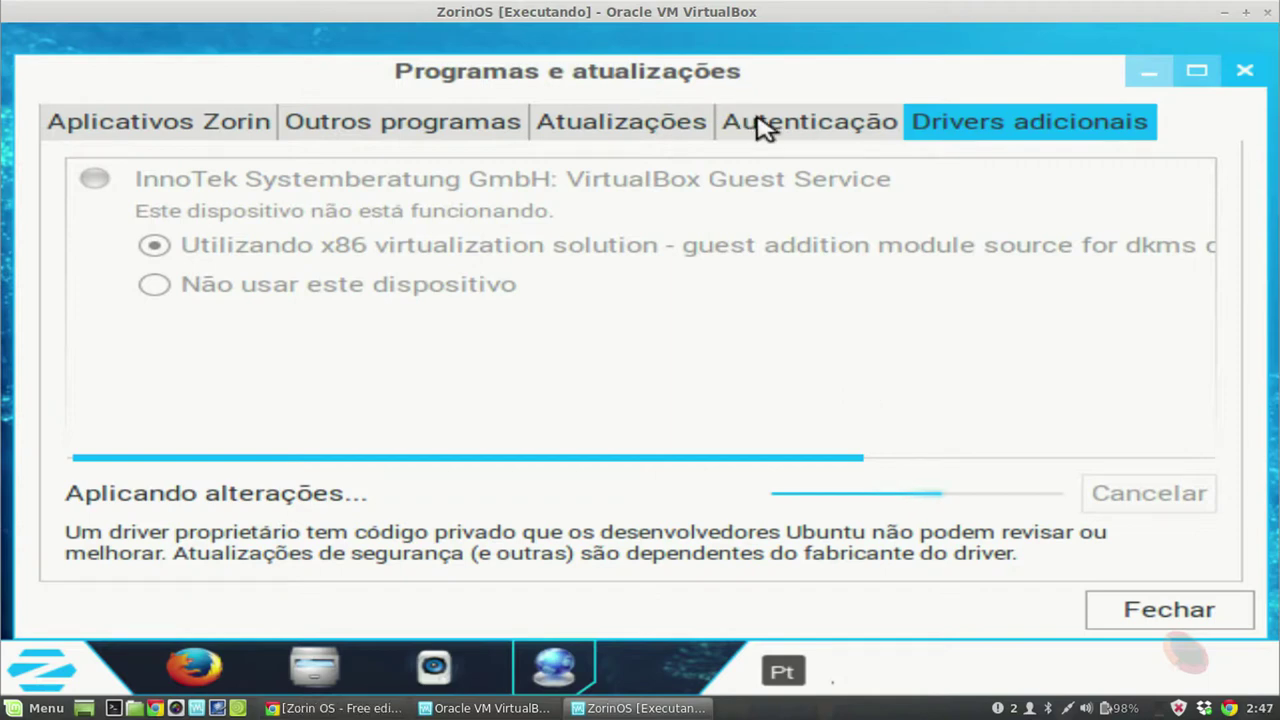
pyautogui.click(770, 126)
pyautogui.click(955, 126)
pyautogui.click(1166, 611)
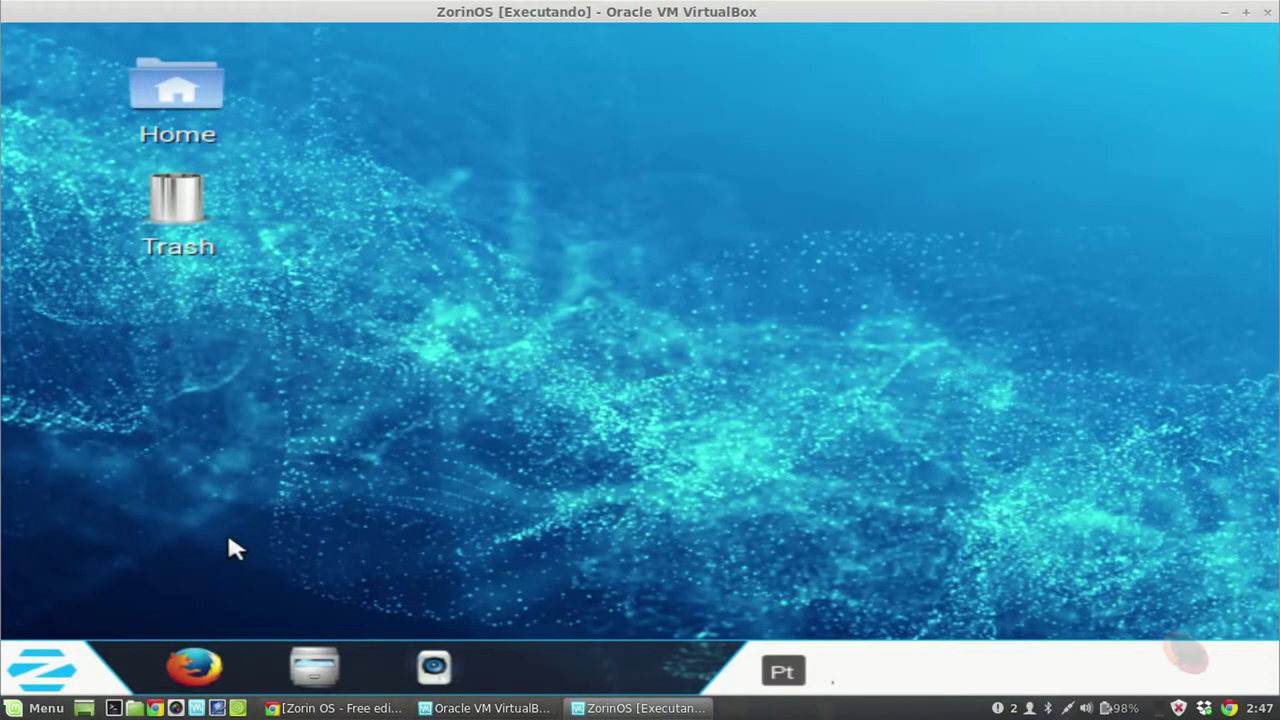
# Step: Browse the Zorin application menu categories, including Gráficos, without launching anything
pyautogui.click(65, 675)
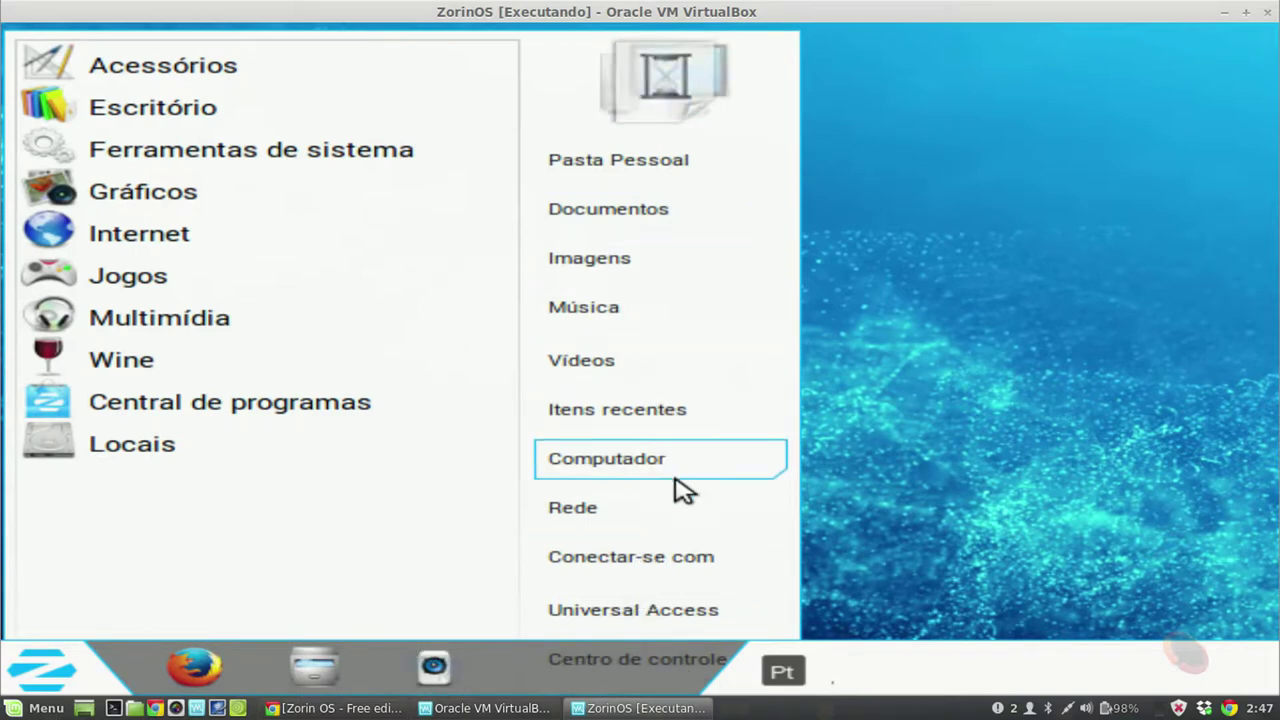
pyautogui.click(895, 427)
pyautogui.rightClick(700, 323)
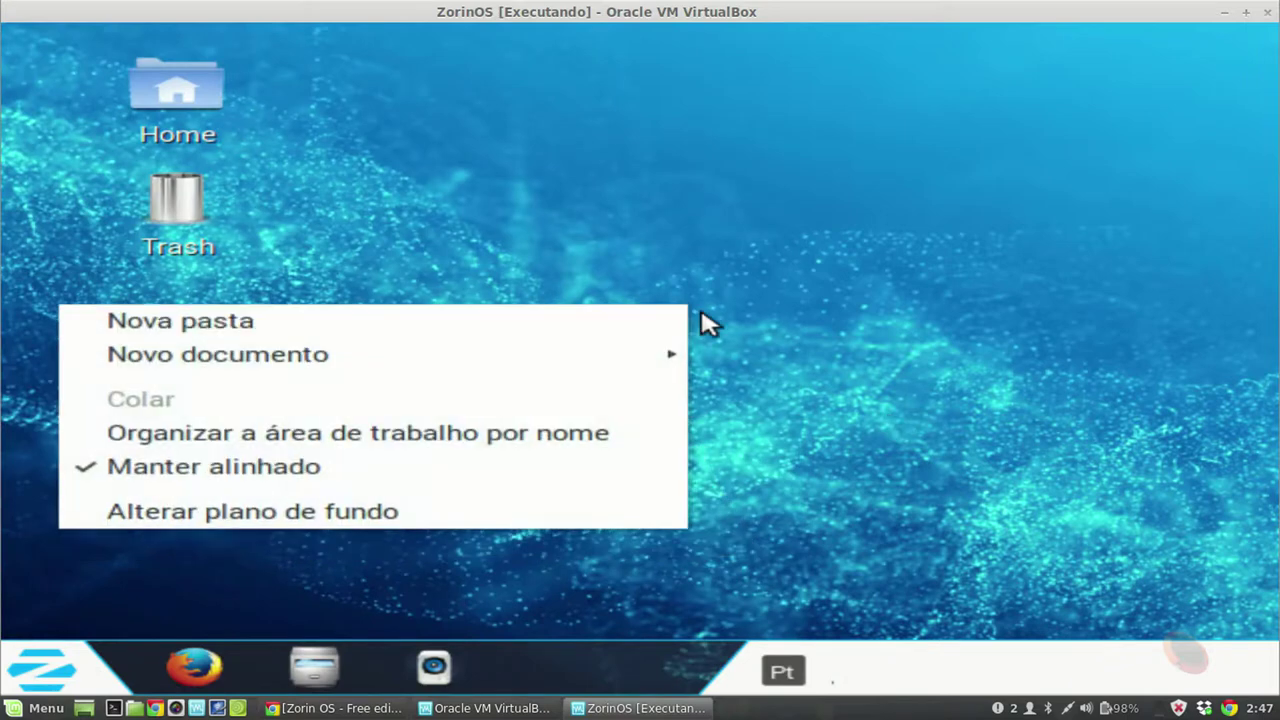
pyautogui.click(253, 558)
pyautogui.click(40, 662)
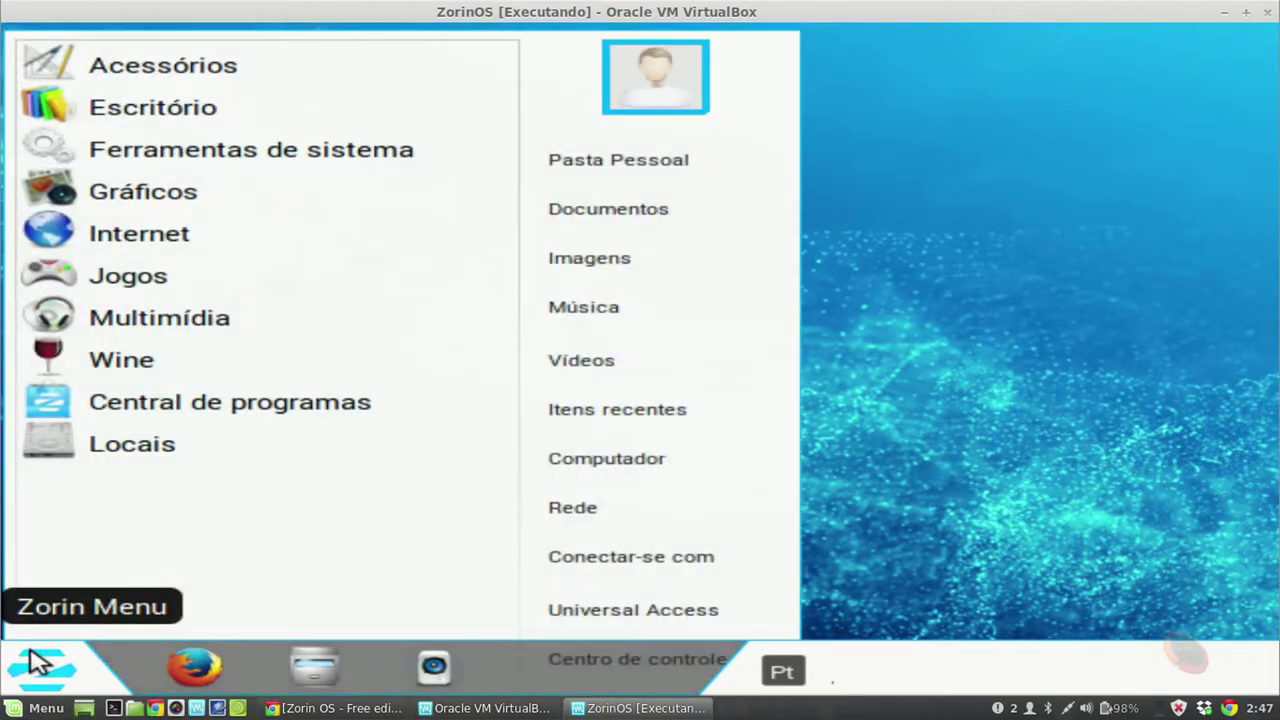
pyautogui.press('Down')
pyautogui.press('Down')
pyautogui.press('Down')
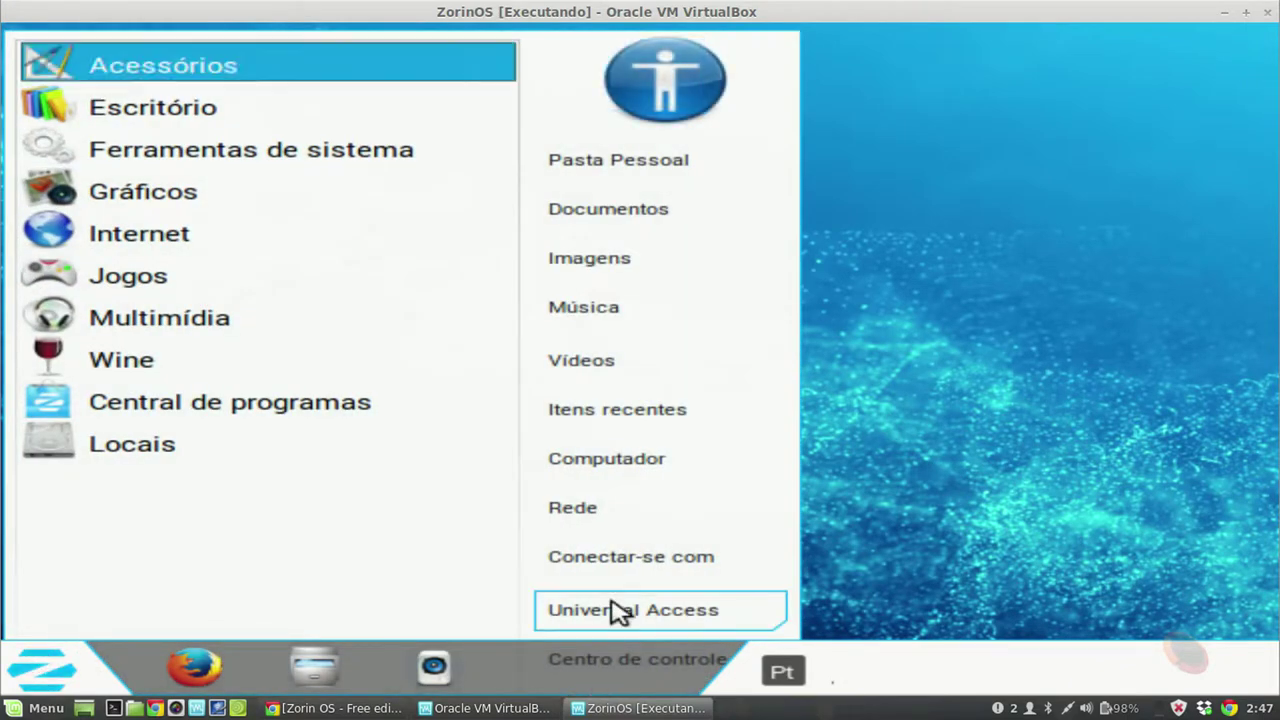
pyautogui.press('Down')
pyautogui.press('Right')
pyautogui.press('Down')
pyautogui.press('Down')
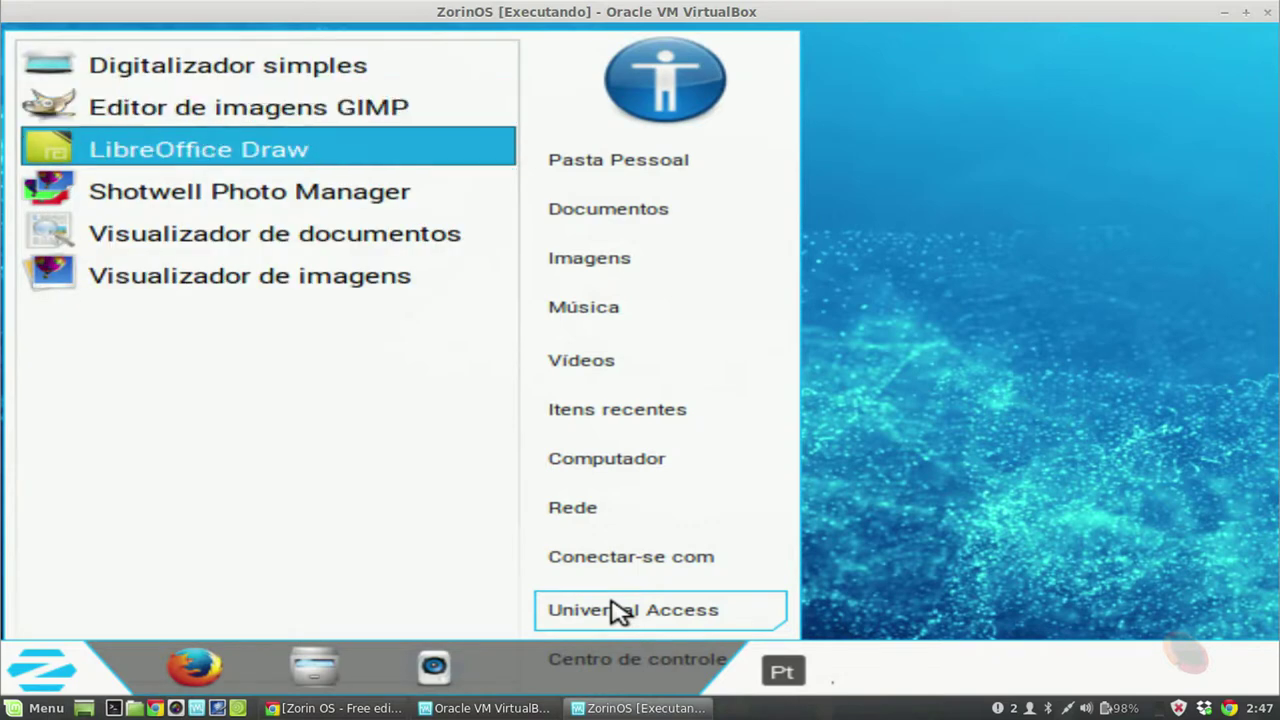
pyautogui.press('Left')
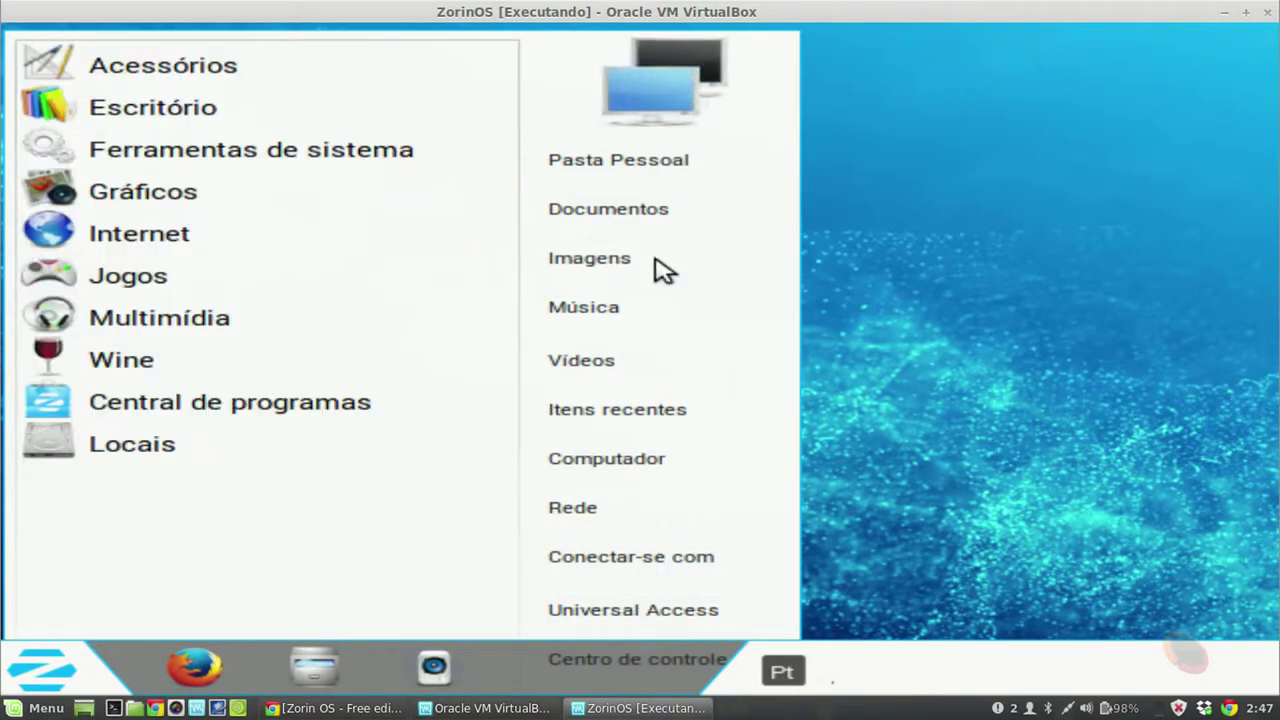
pyautogui.click(1096, 557)
# Step: Launch Terminal from Zorin Menu > Acessórios
pyautogui.rightClick(540, 172)
pyautogui.click(403, 215)
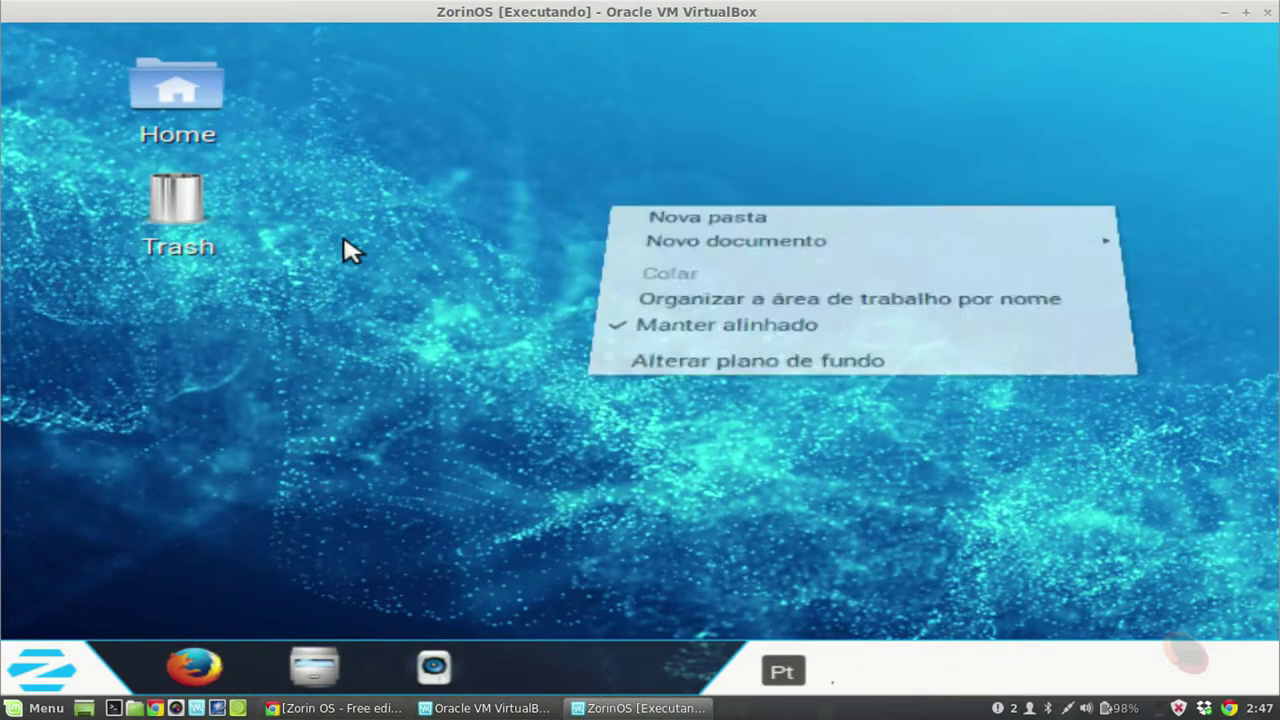
pyautogui.click(47, 672)
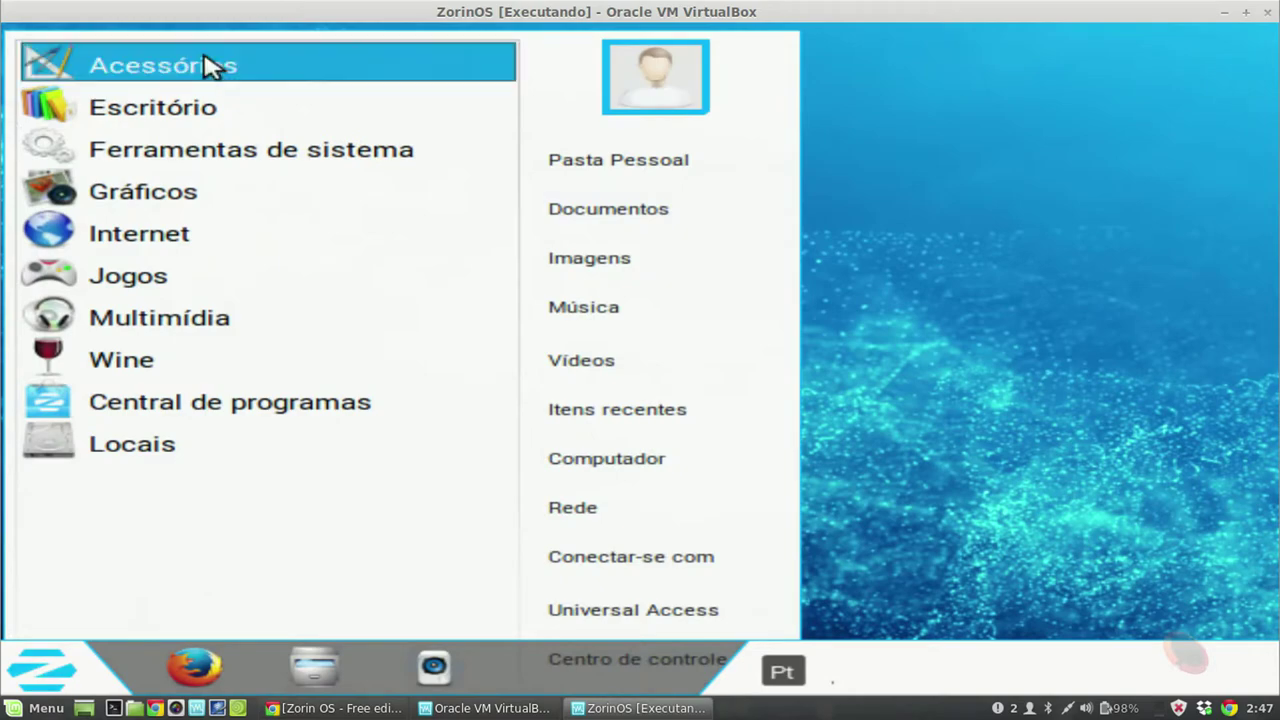
pyautogui.click(206, 62)
pyautogui.click(162, 445)
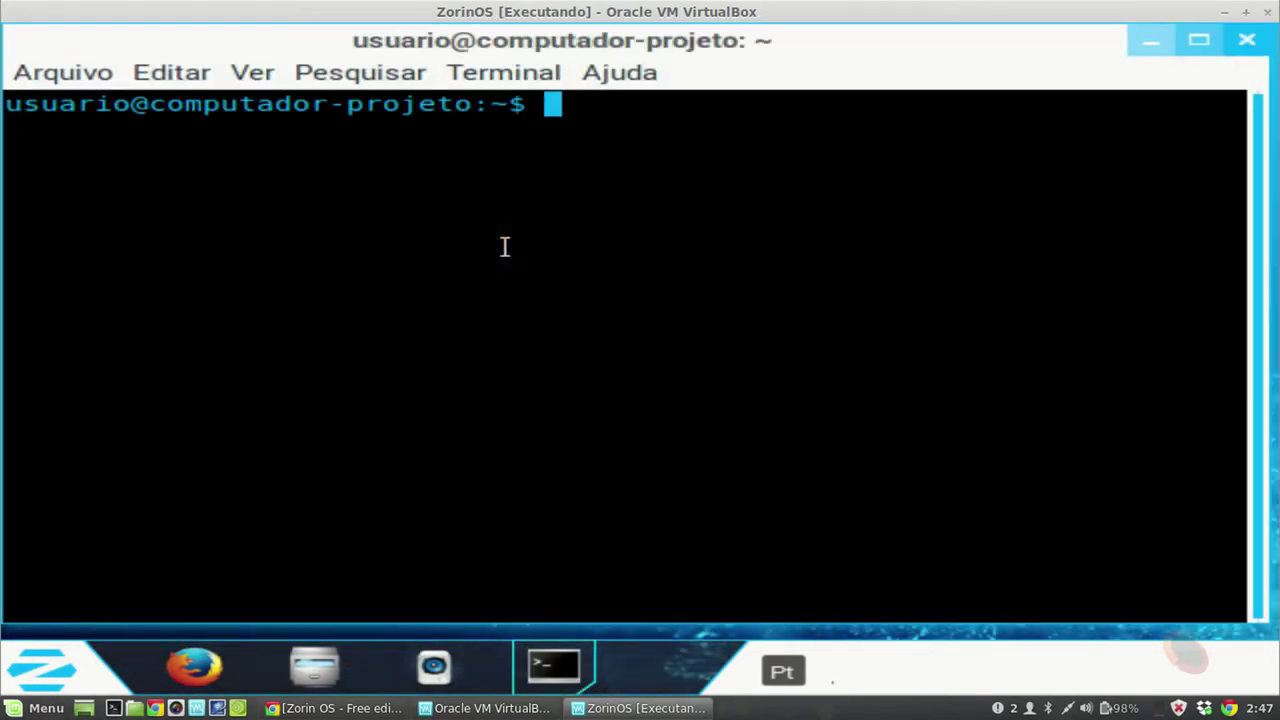
# Step: Become root with su and the root password, then run reboot
pyautogui.write('su')
pyautogui.press('Return')
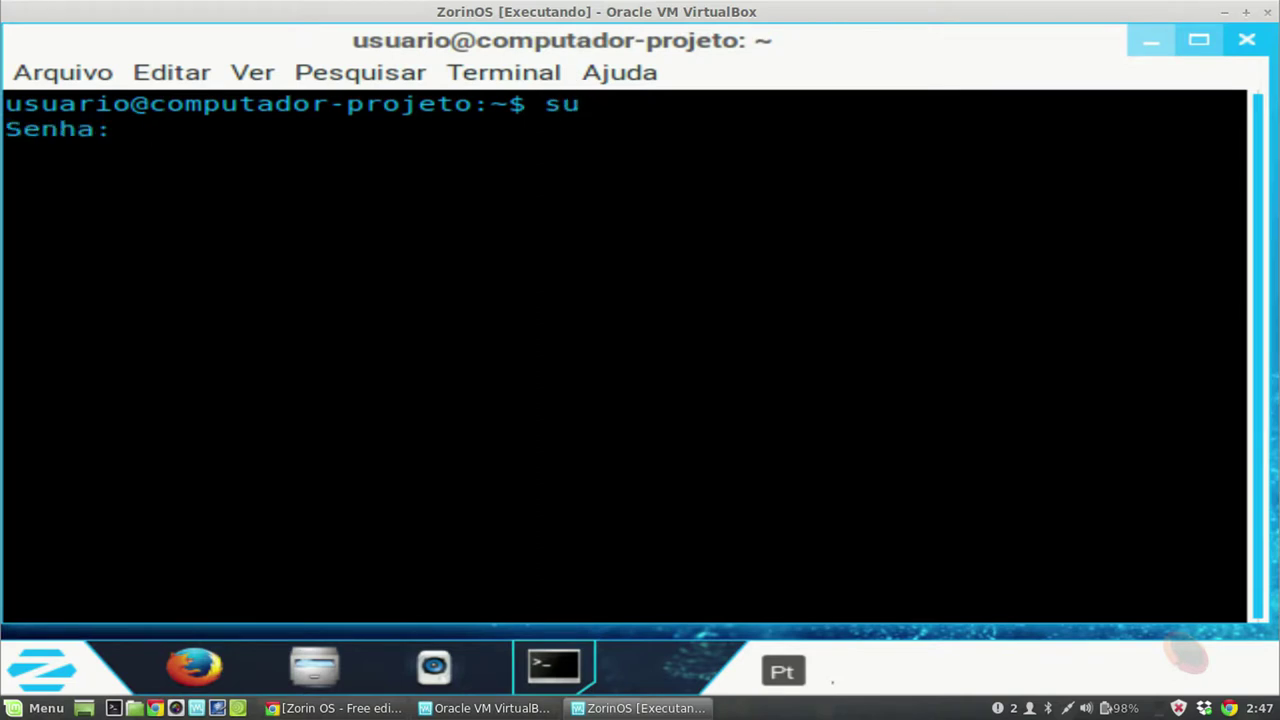
pyautogui.press('Return')
pyautogui.write('reboot')
pyautogui.press('Return')
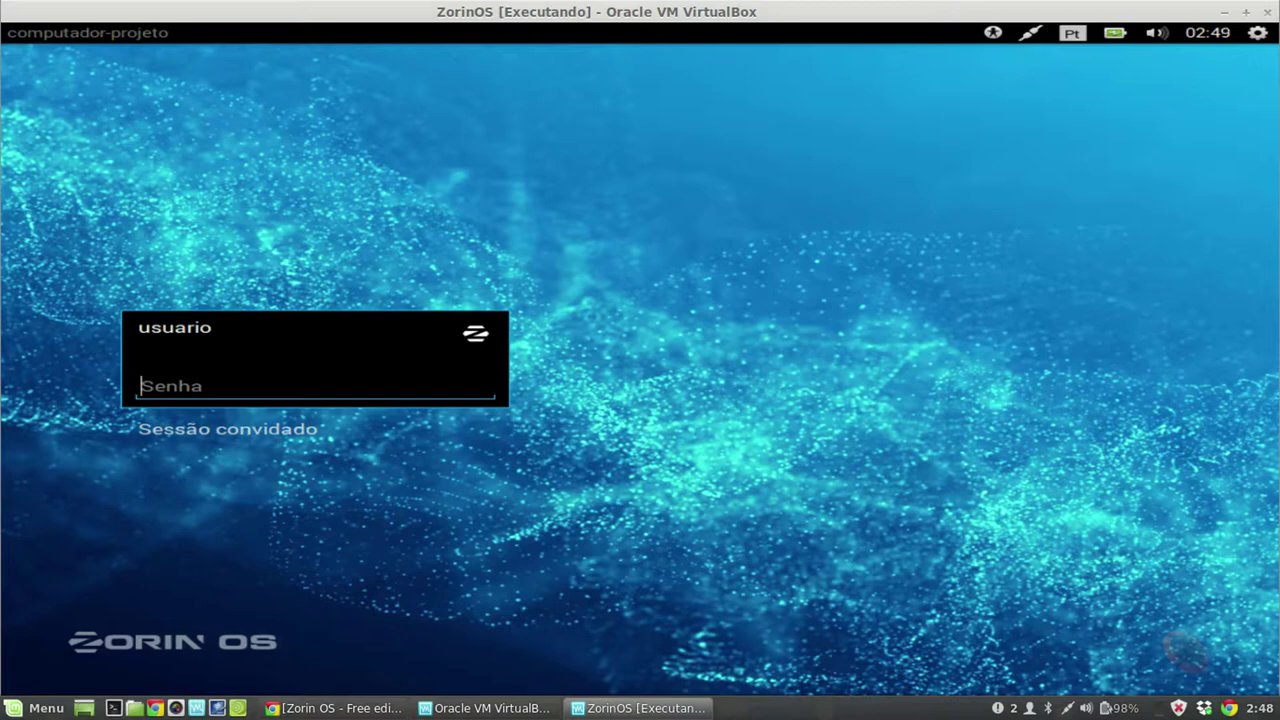
# Step: Enter the user password at the login screen to reach the higher-resolution desktop
pyautogui.write('••')
pyautogui.press('Return')
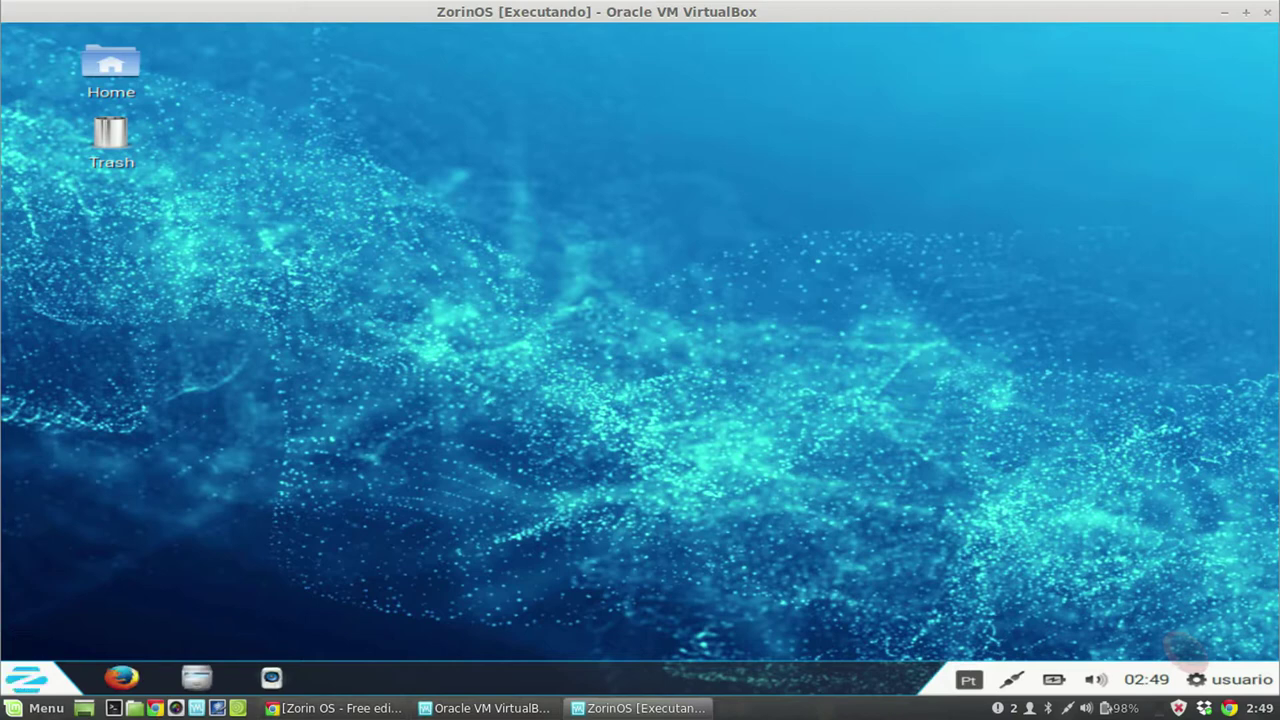
# Step: Open Monitores from the desktop's Alterar plano de fundo via Todas as configurações
pyautogui.rightClick(569, 284)
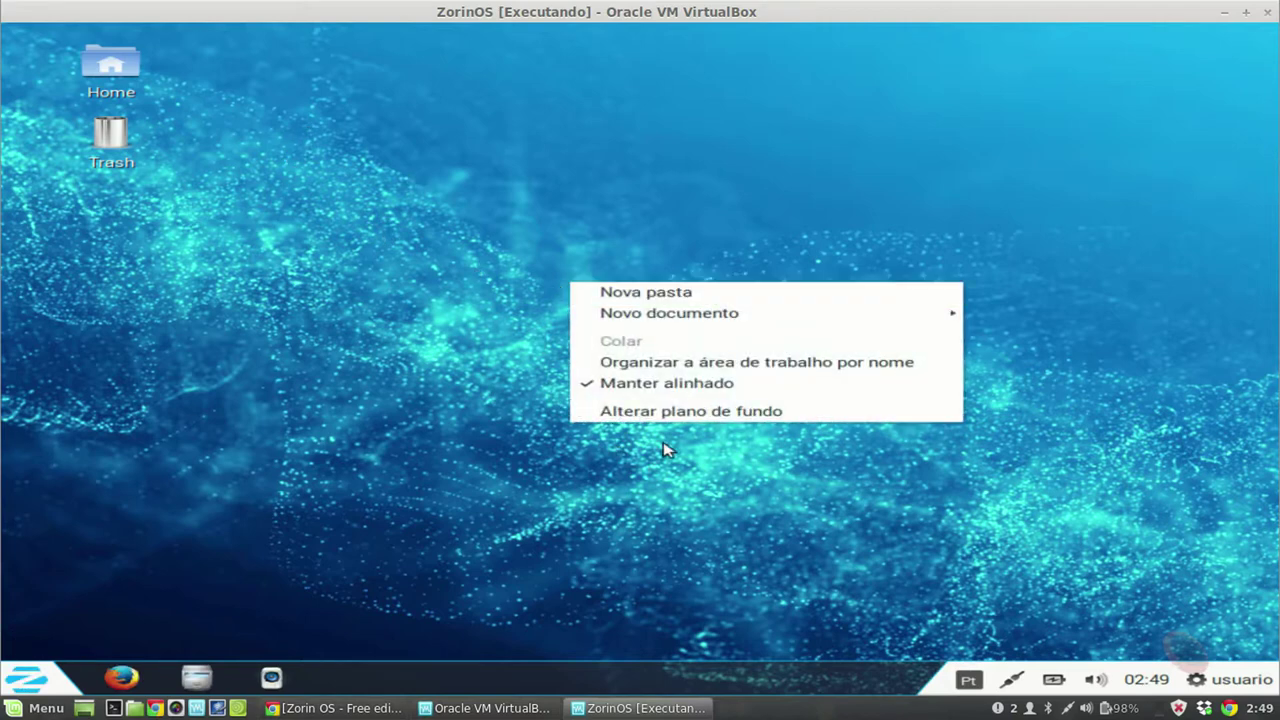
pyautogui.click(700, 416)
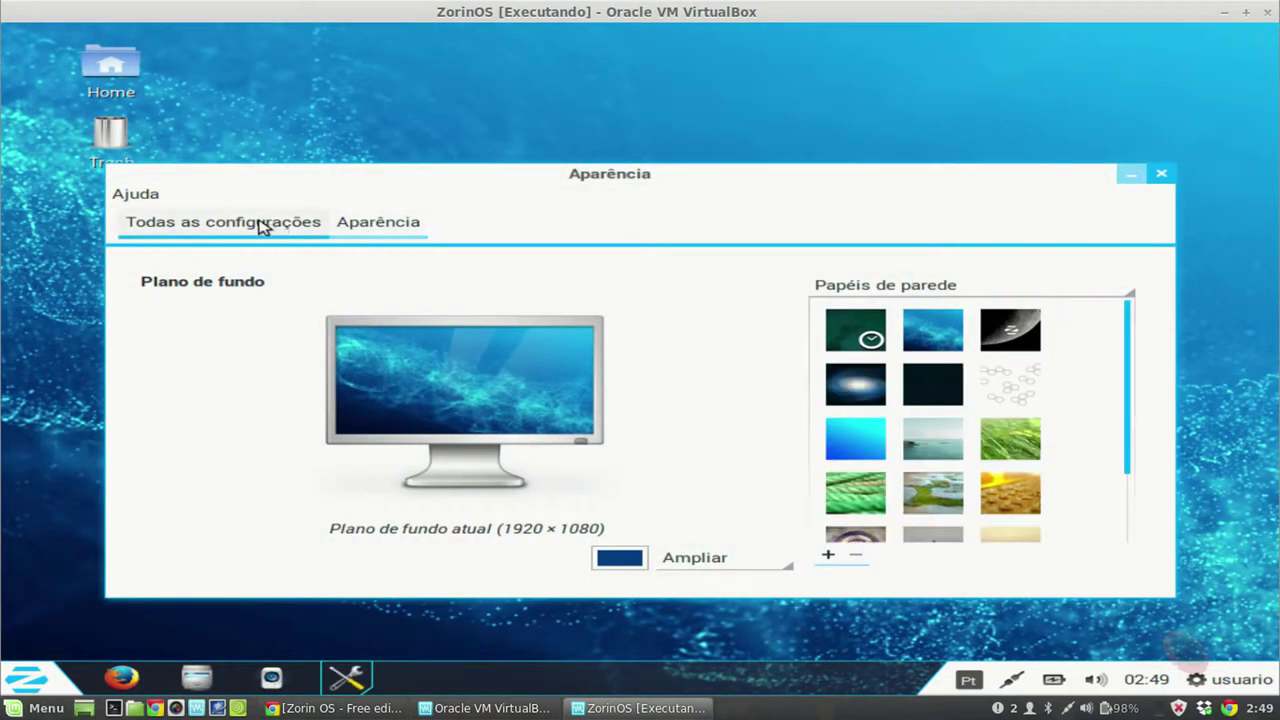
pyautogui.click(260, 222)
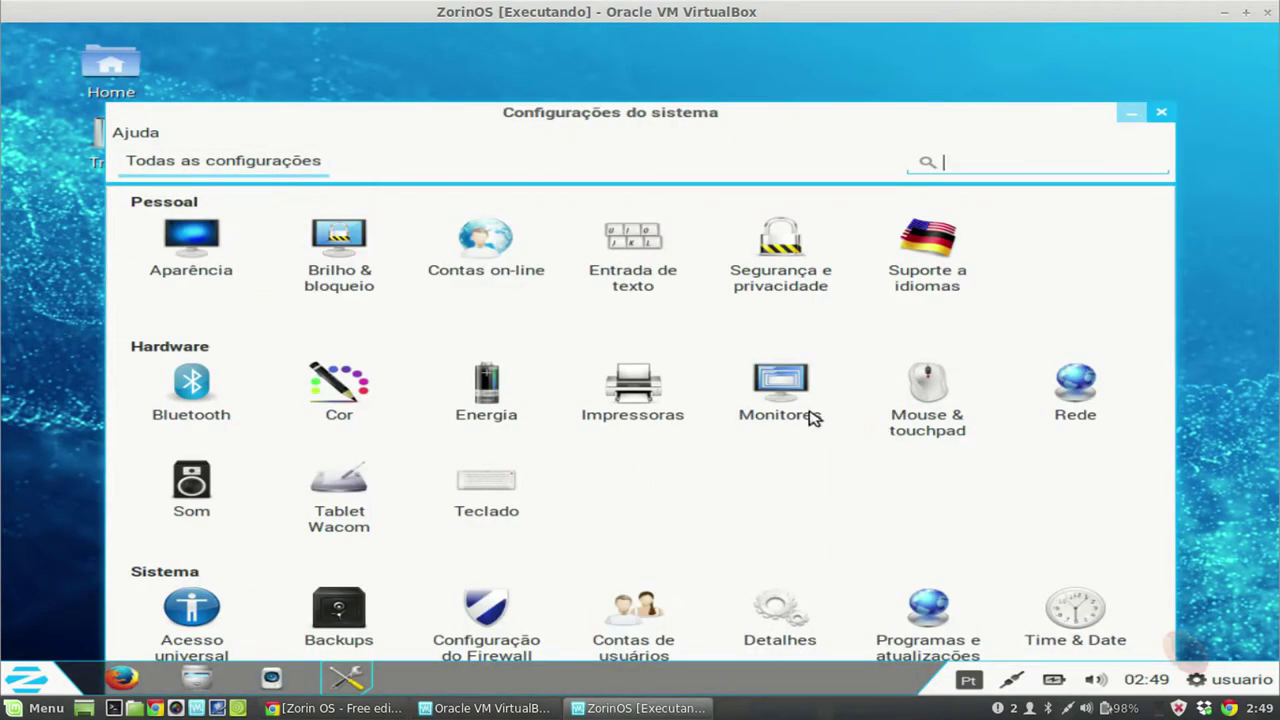
pyautogui.click(812, 418)
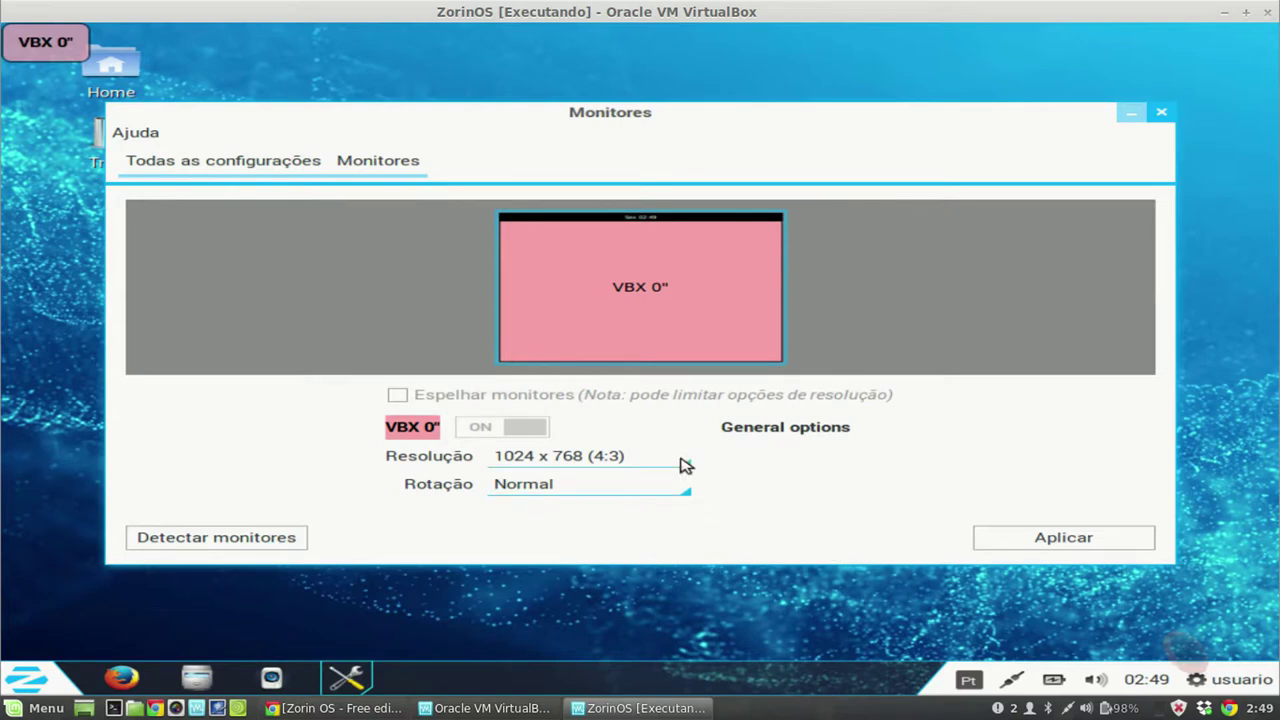
# Step: Pick 1280 x 960 (4:3) in Resolução, apply it, and keep the configuration
pyautogui.click(684, 464)
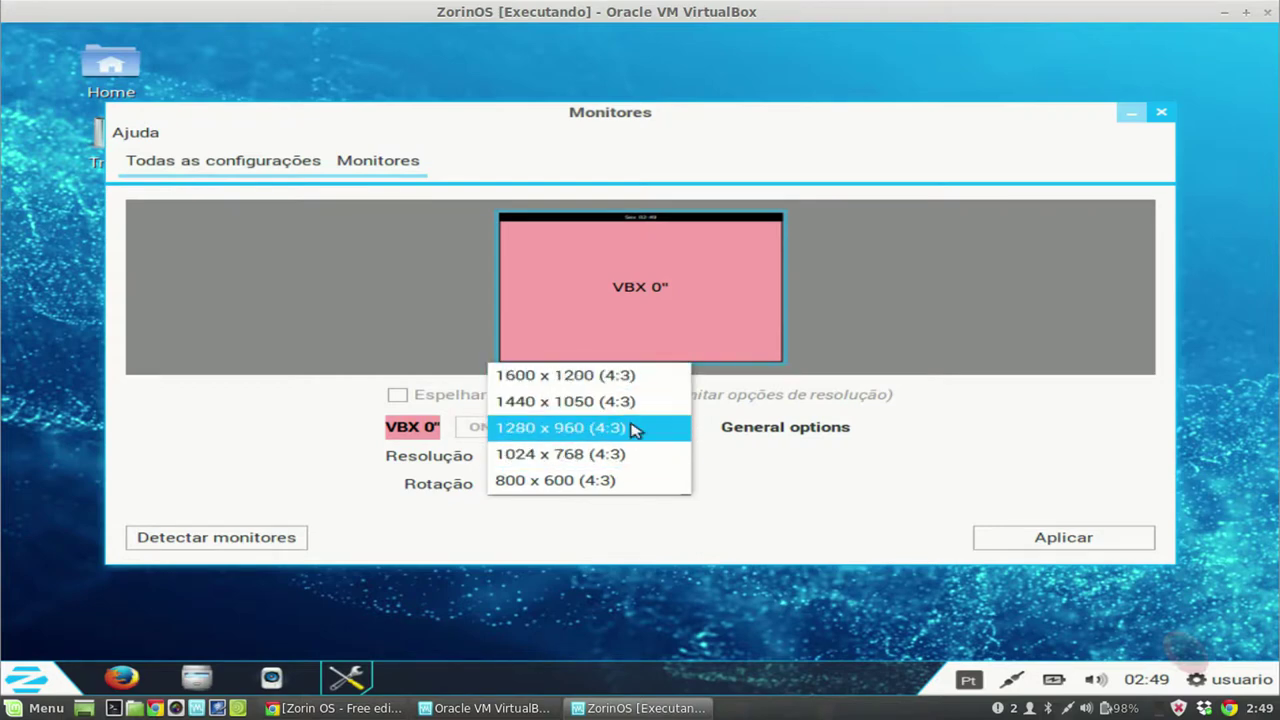
pyautogui.click(579, 428)
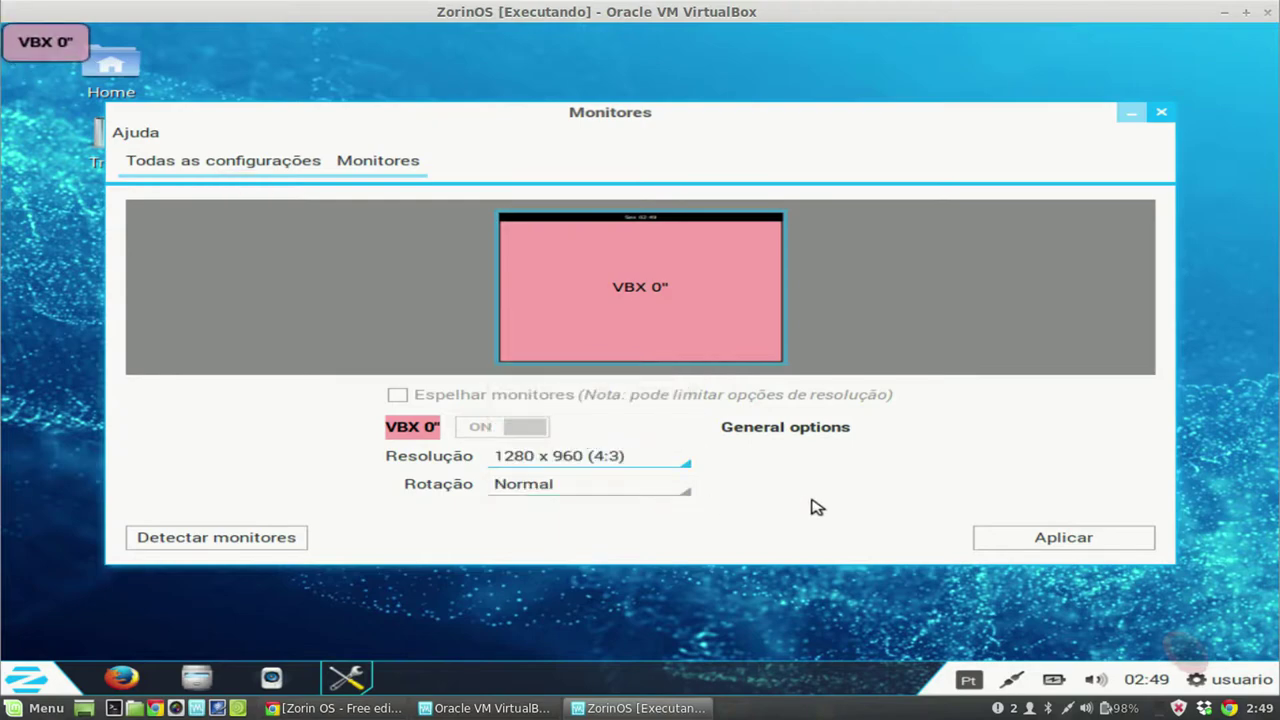
pyautogui.click(1028, 540)
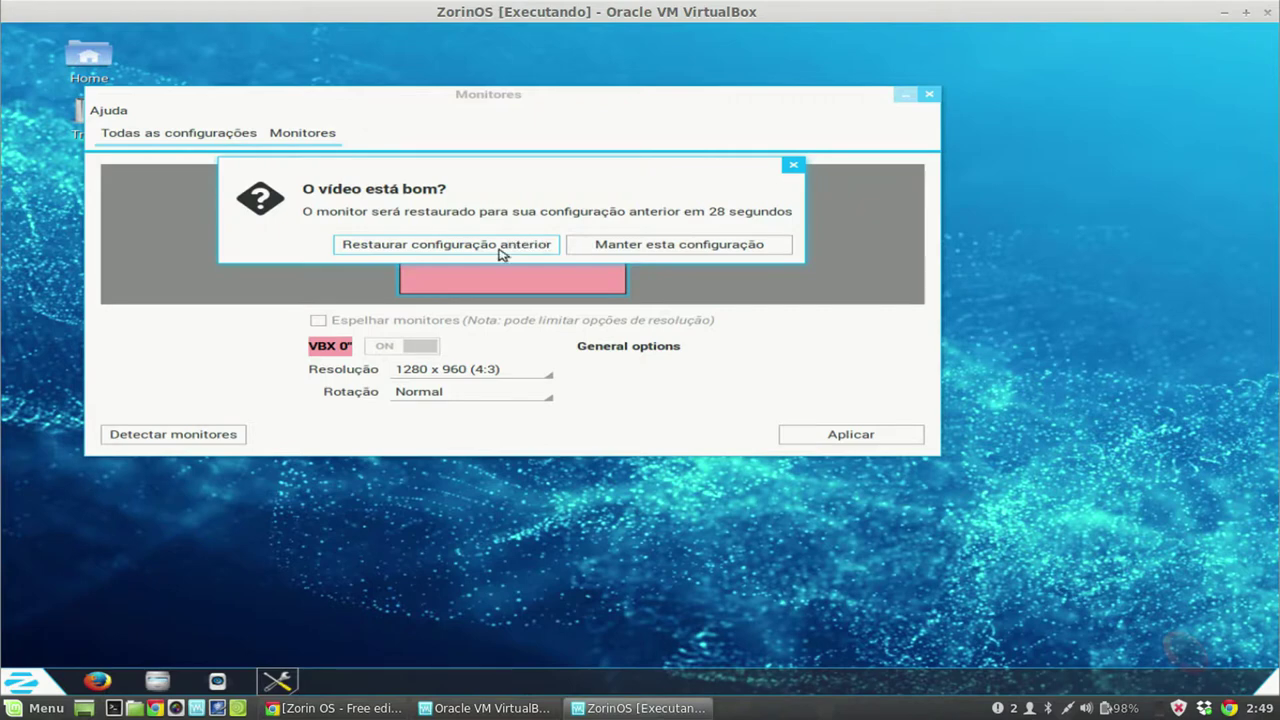
pyautogui.click(660, 246)
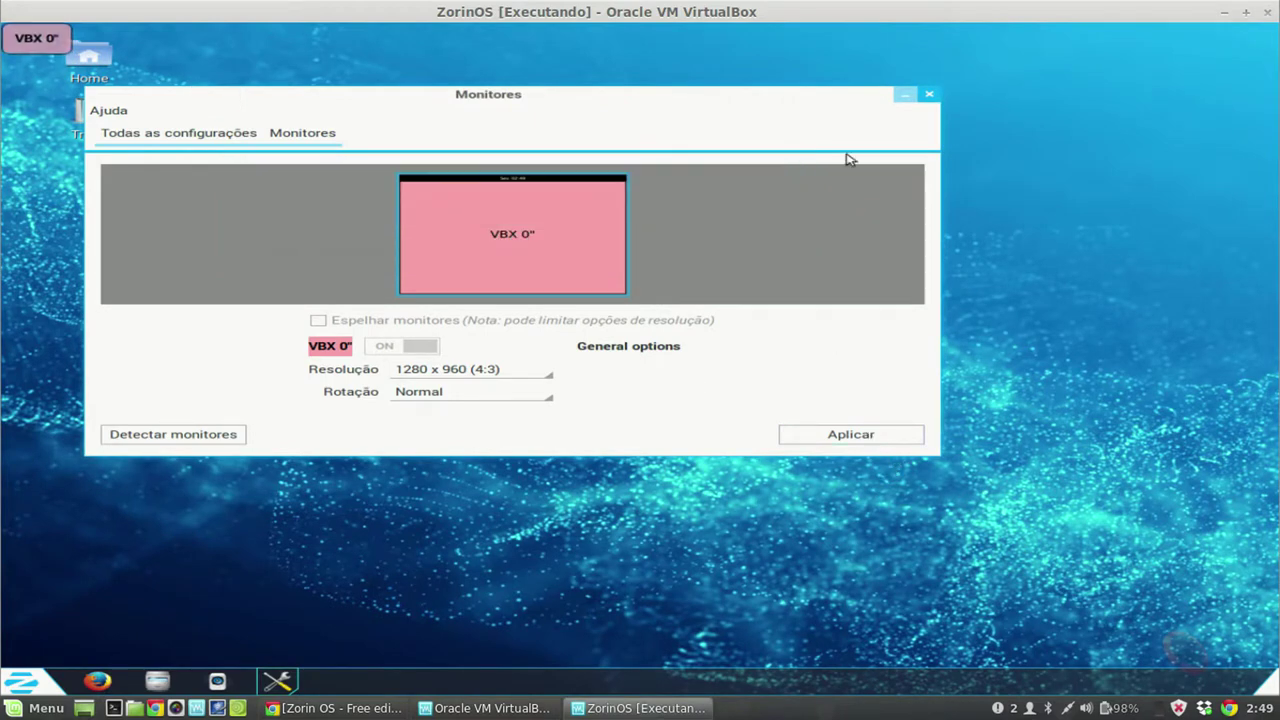
# Step: Apply and keep 1440 x 1050 (4:3) as the Resolução, glancing at the Zorin menu
pyautogui.click(30, 680)
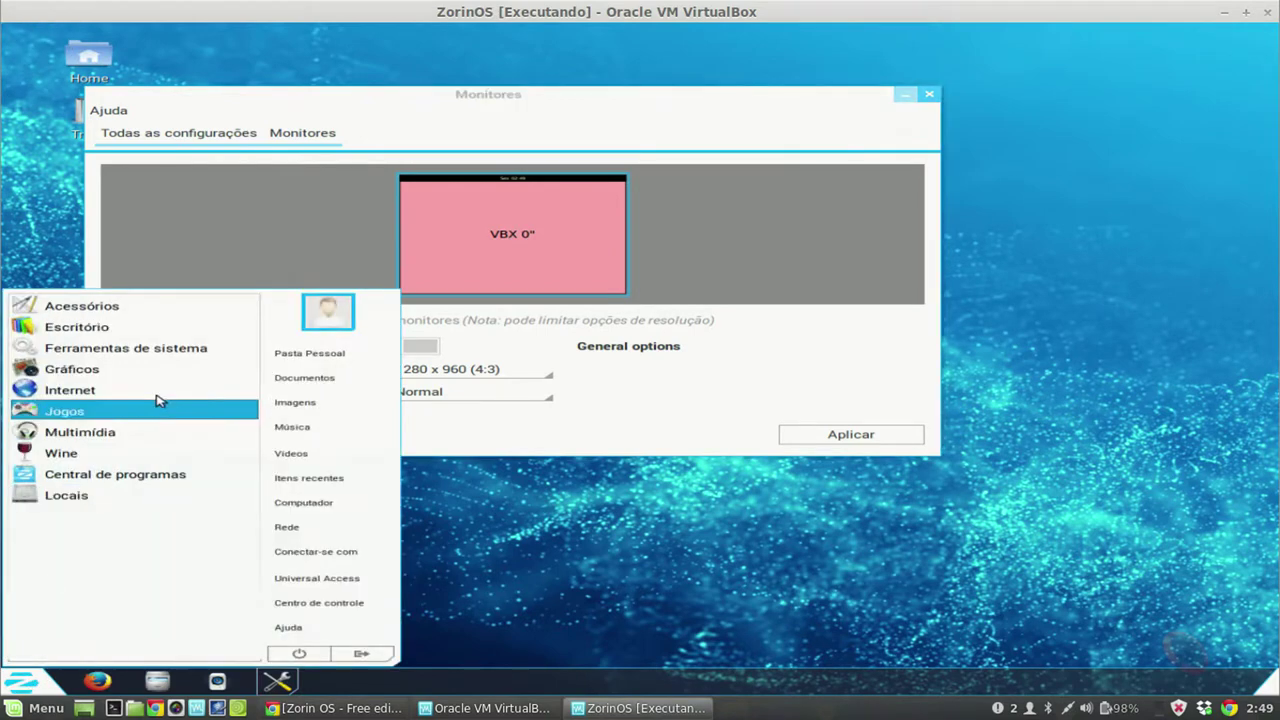
pyautogui.click(586, 545)
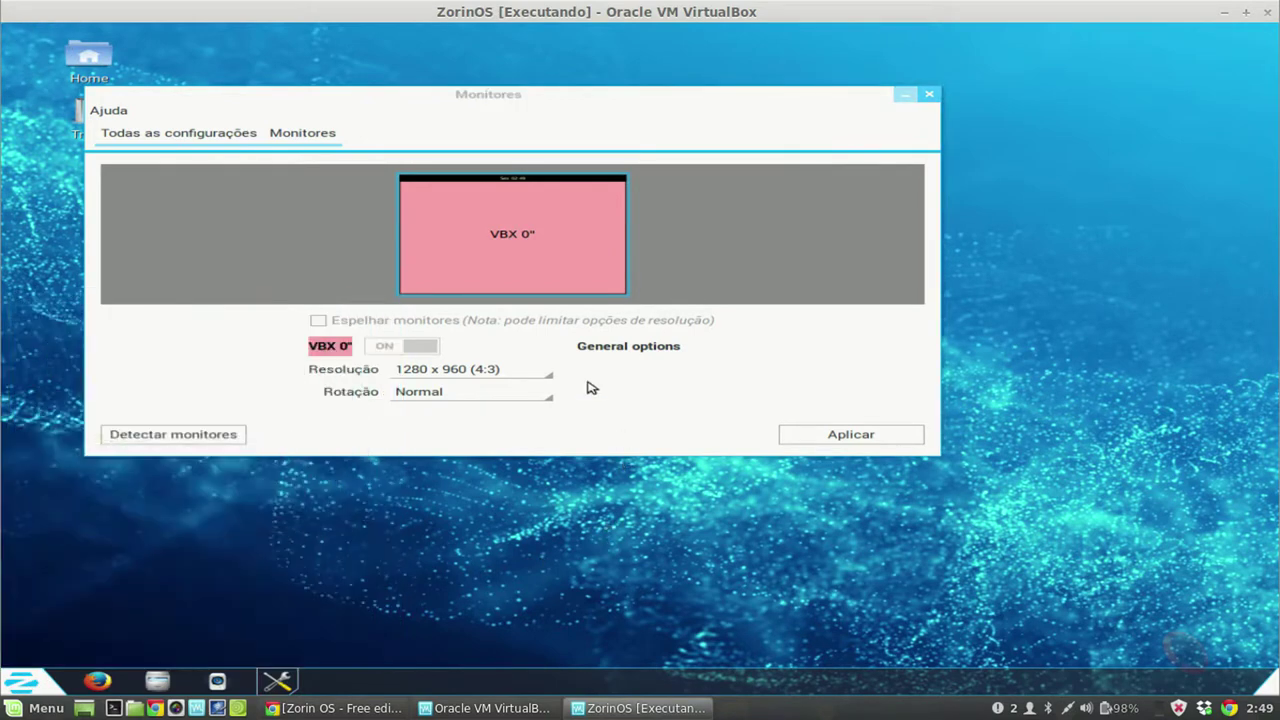
pyautogui.click(519, 373)
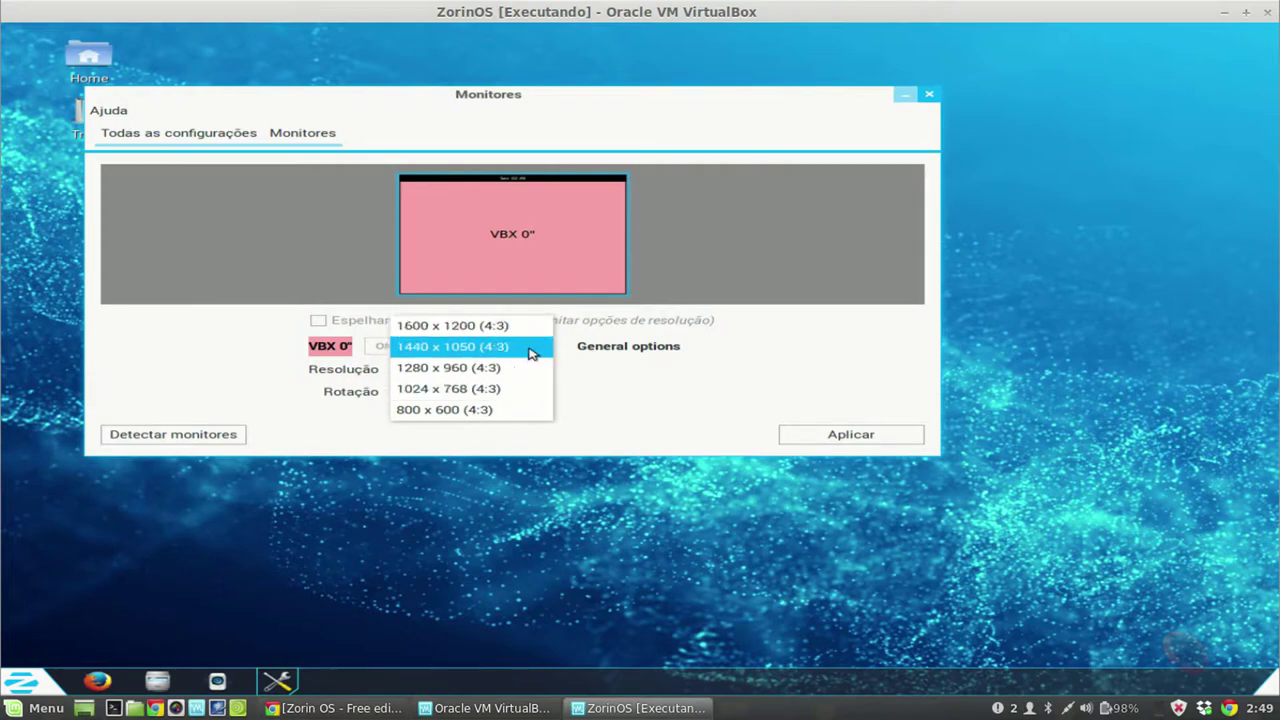
pyautogui.click(530, 352)
pyautogui.click(850, 434)
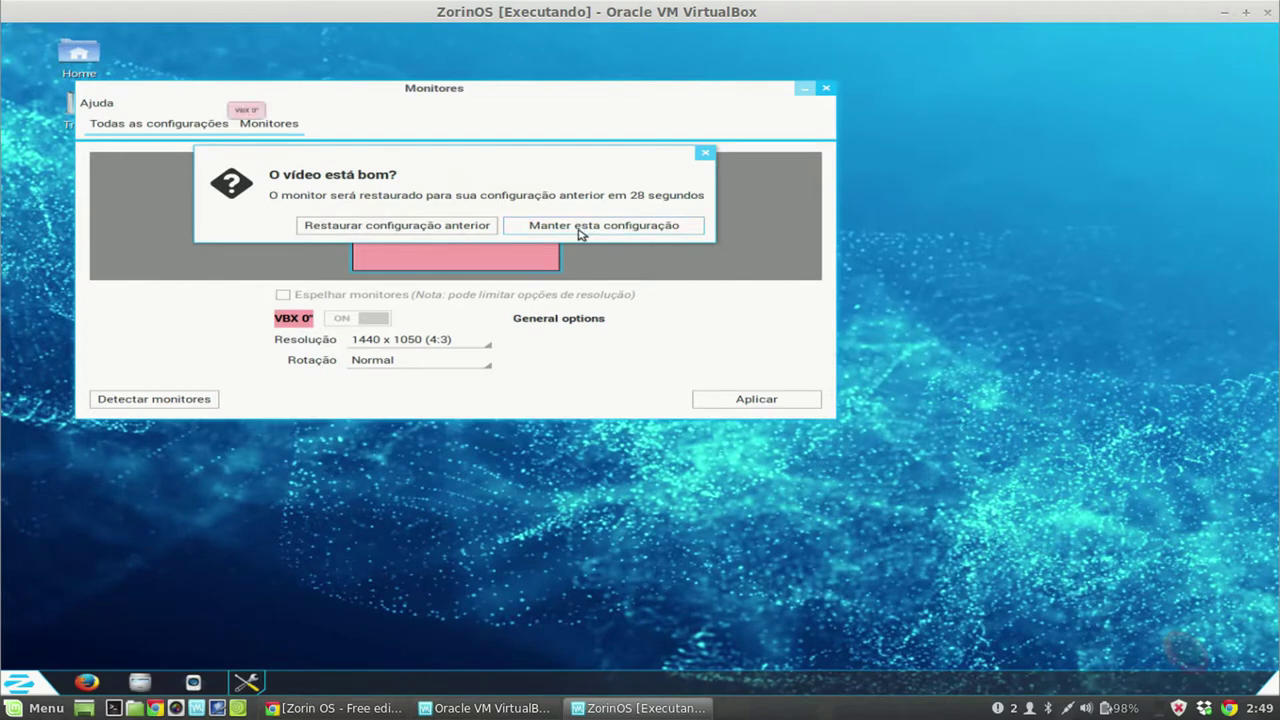
pyautogui.click(580, 228)
pyautogui.click(24, 678)
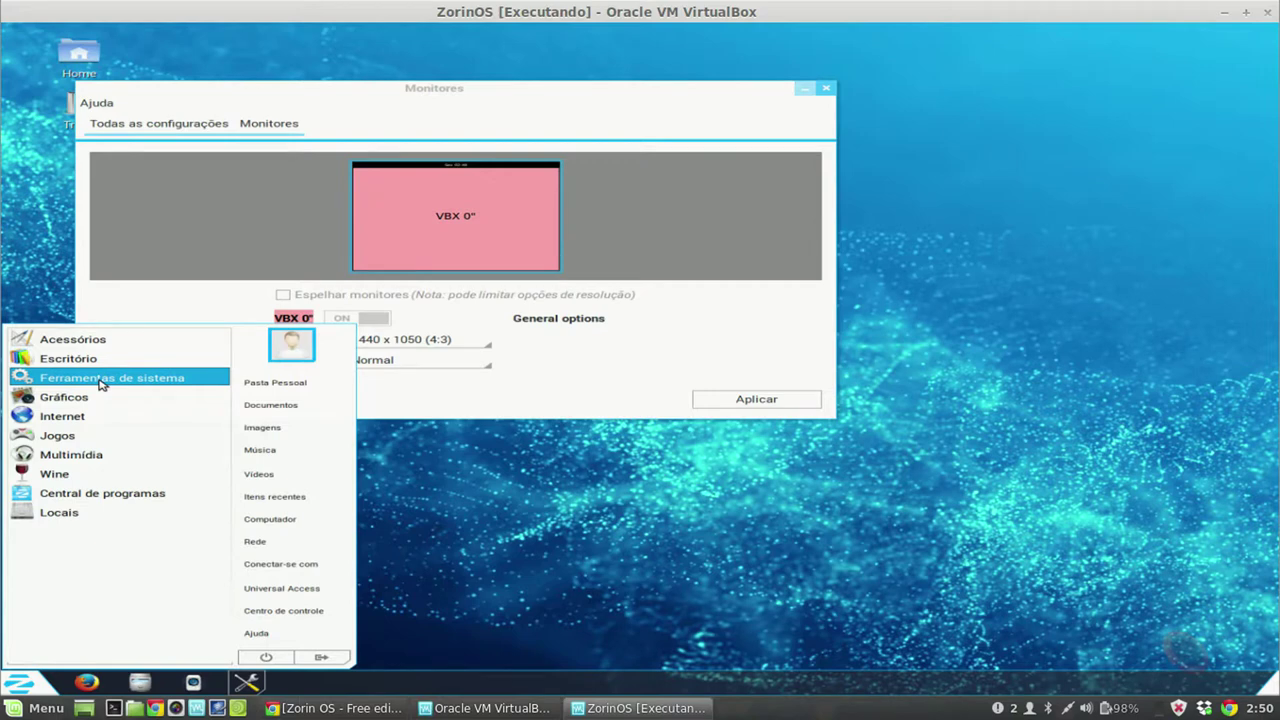
pyautogui.click(463, 337)
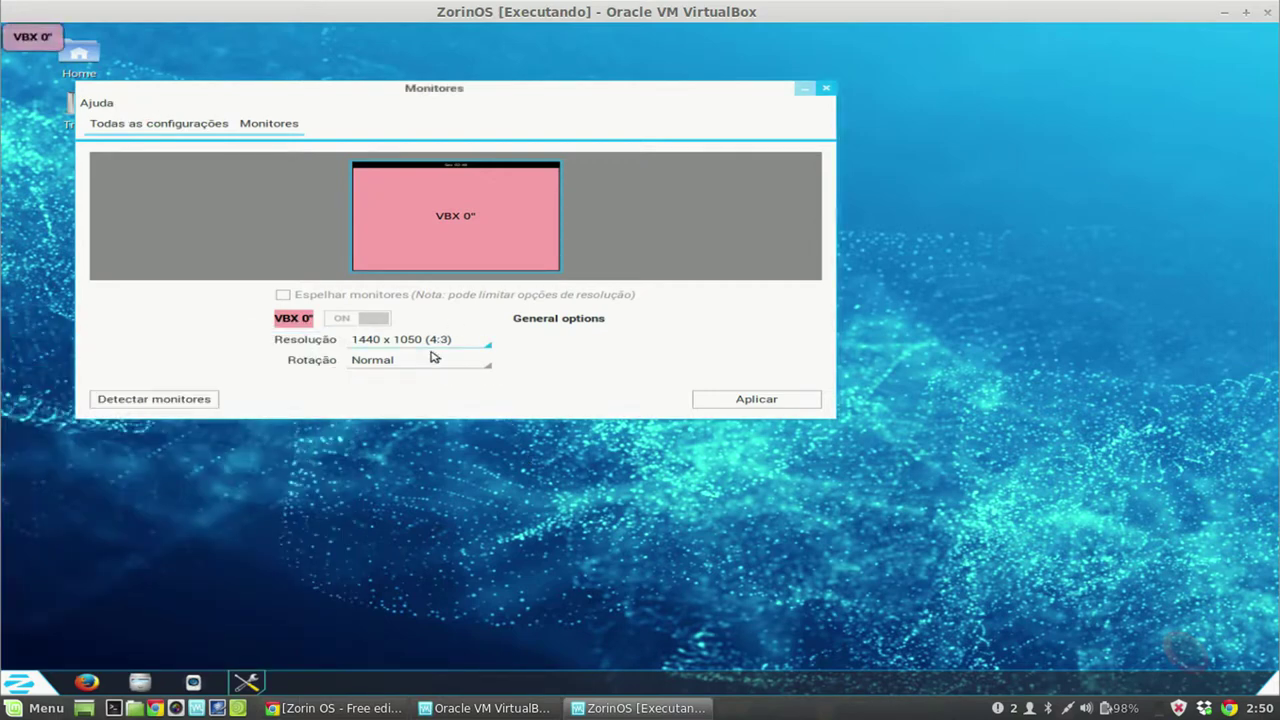
# Step: Apply and keep 1024 x 768 (4:3) as the Resolução
pyautogui.click(441, 342)
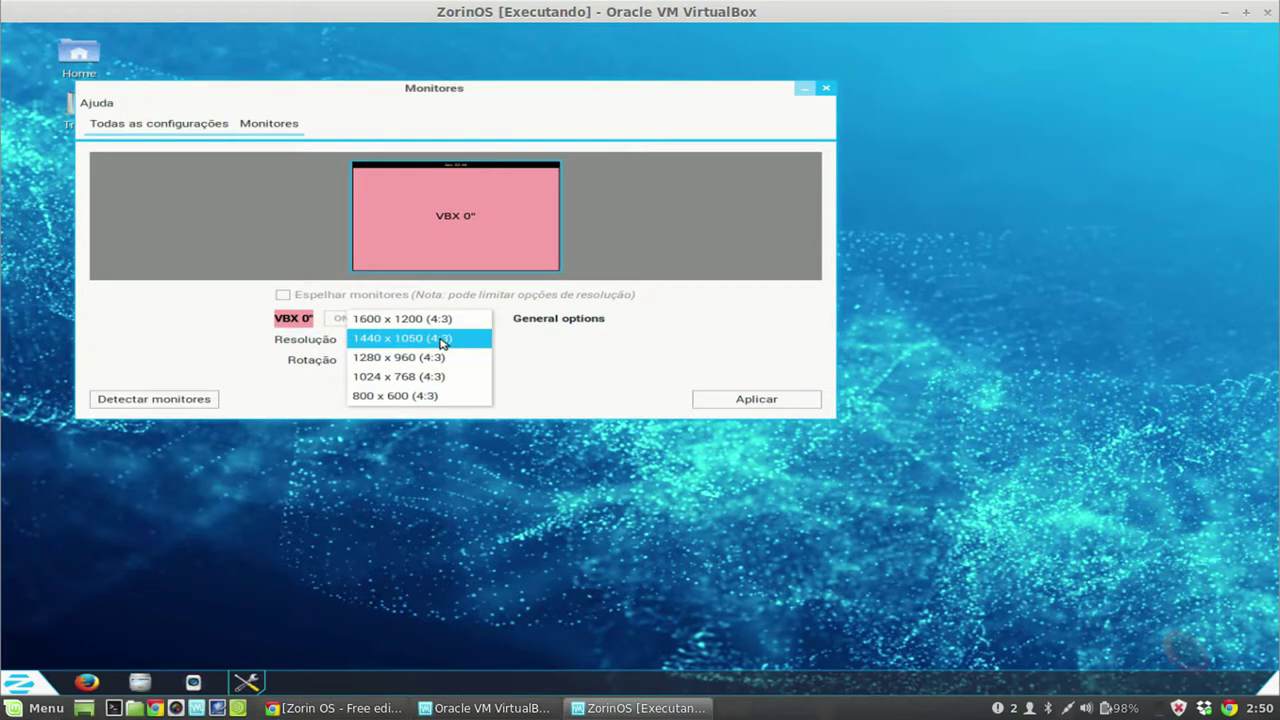
pyautogui.click(430, 377)
pyautogui.click(786, 405)
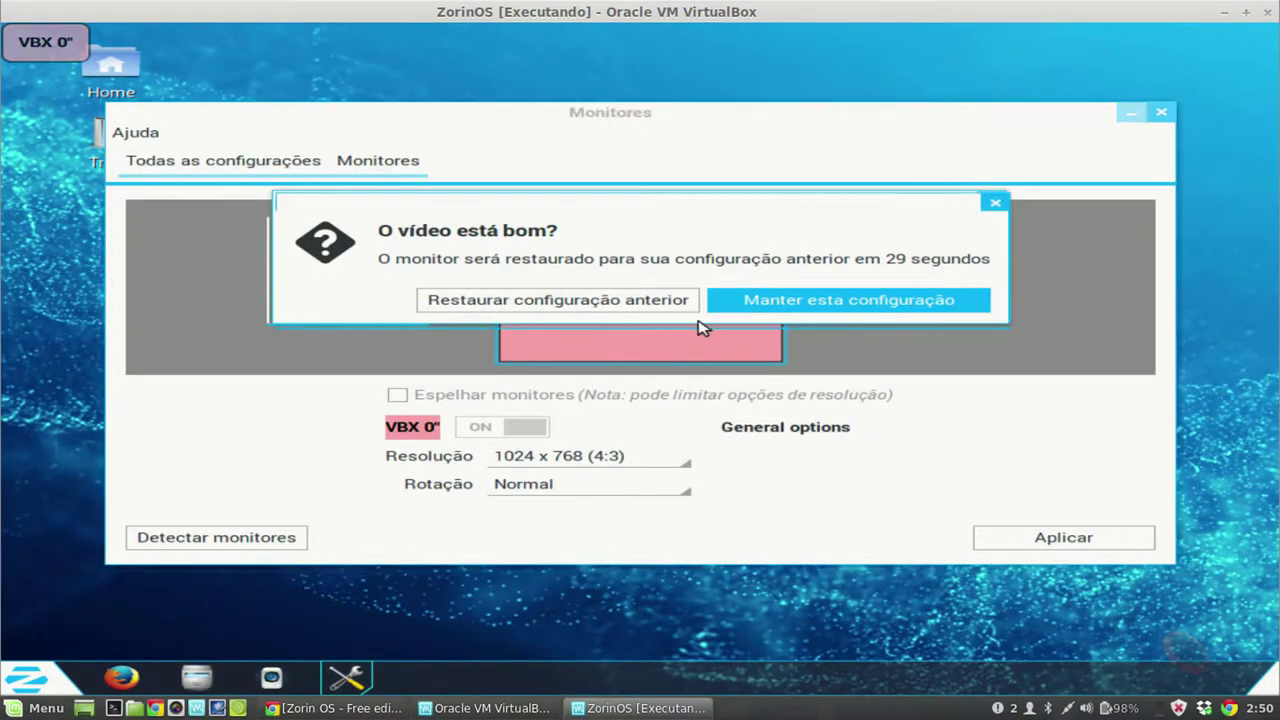
pyautogui.click(712, 322)
# Step: Check the Zorin menu, then close the Monitores window
pyautogui.click(24, 684)
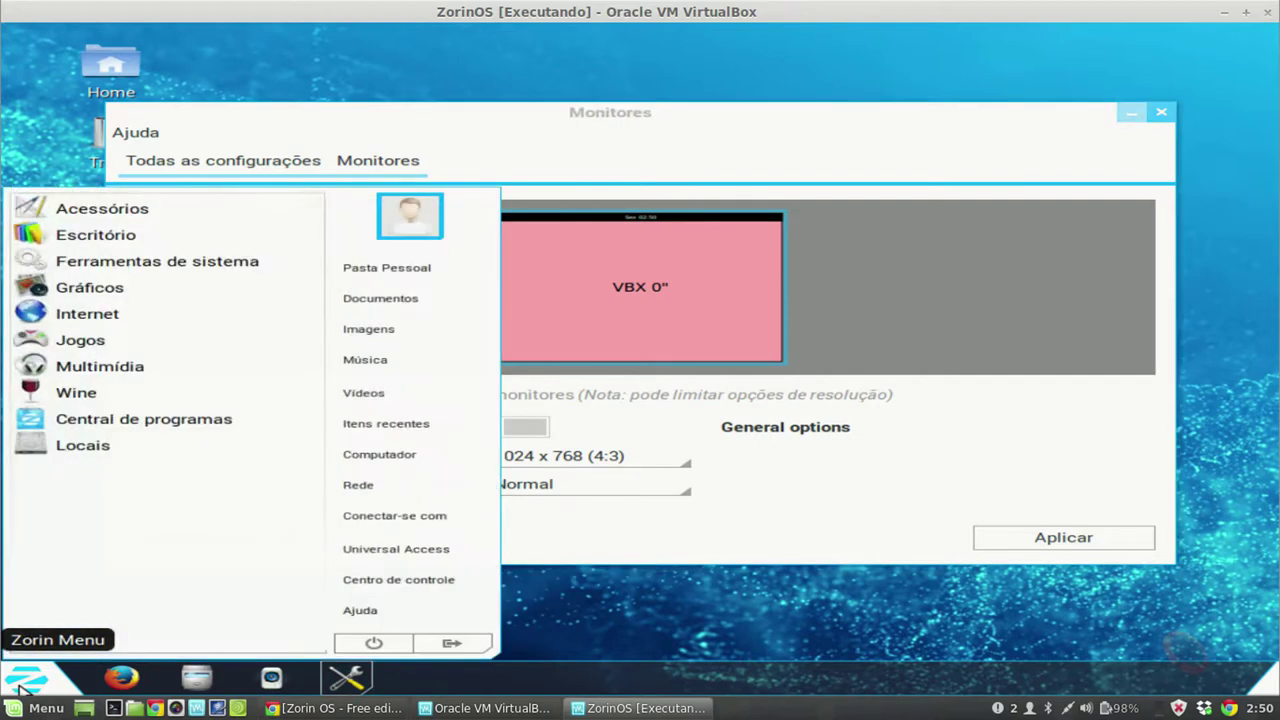
pyautogui.click(952, 512)
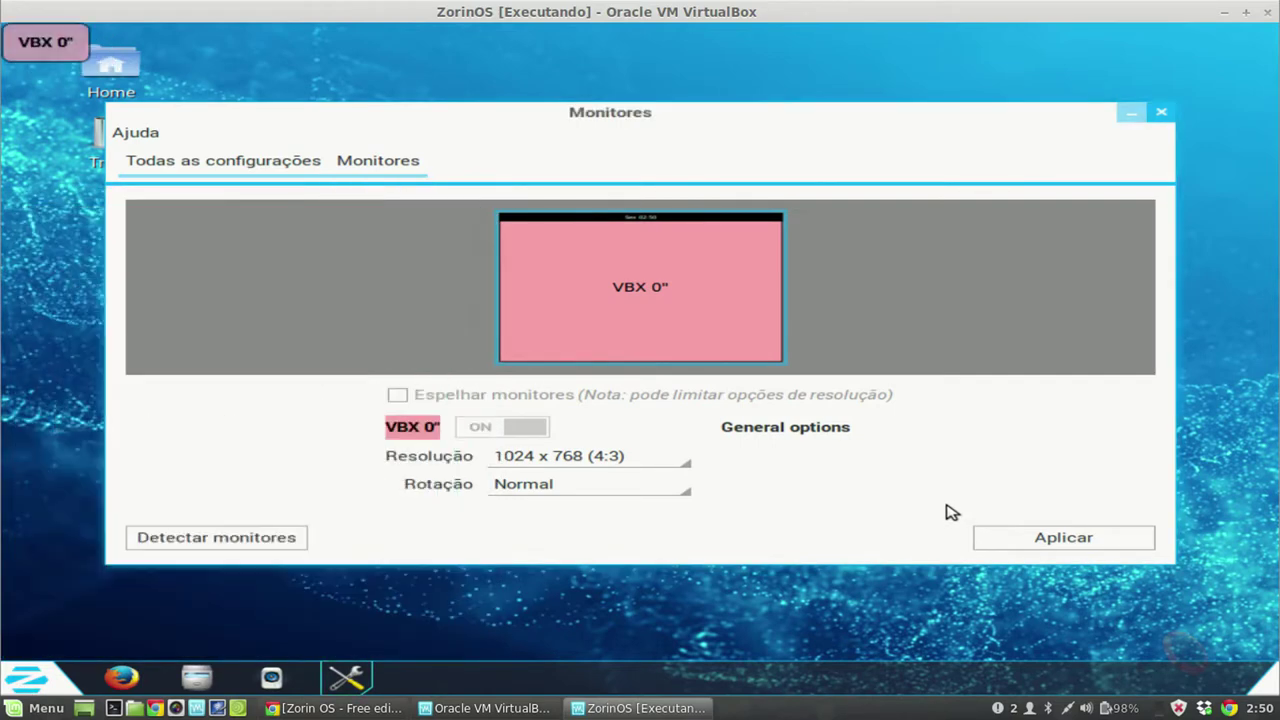
pyautogui.click(1162, 114)
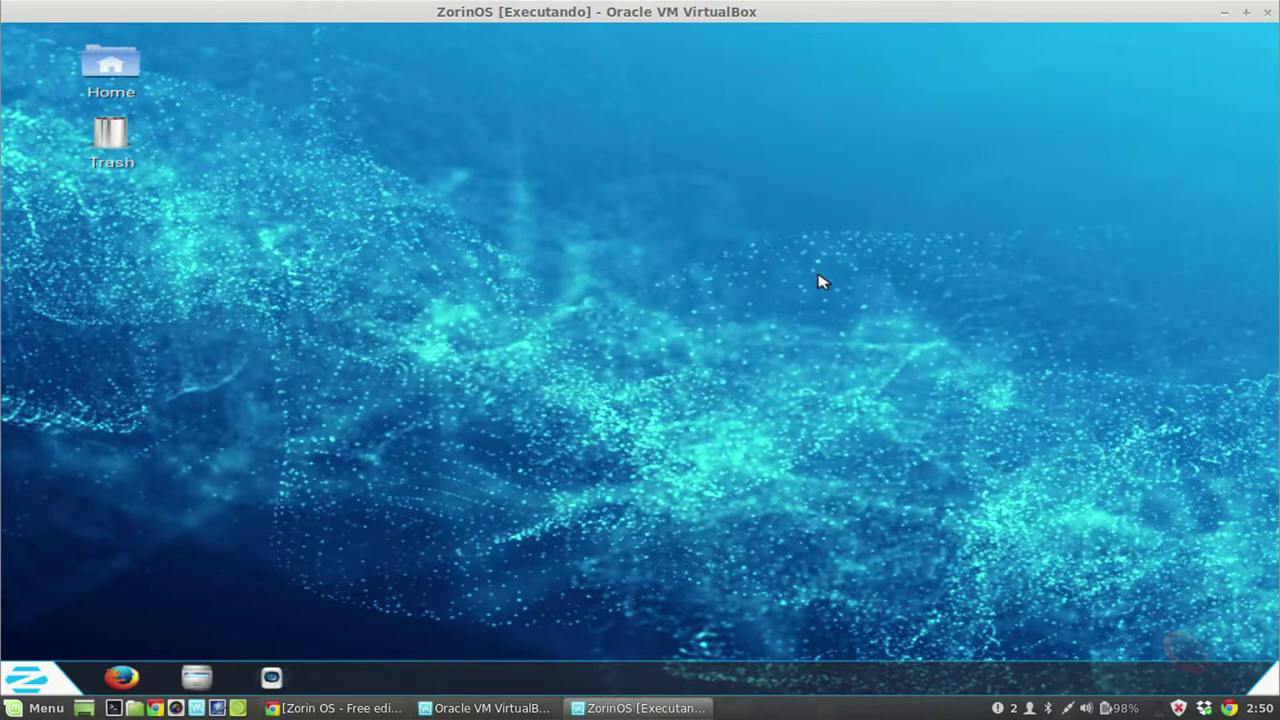
# Step: Browse Acessórios in the Zorin menu, check the desktop context menu, then reopen the Zorin menu
pyautogui.click(51, 681)
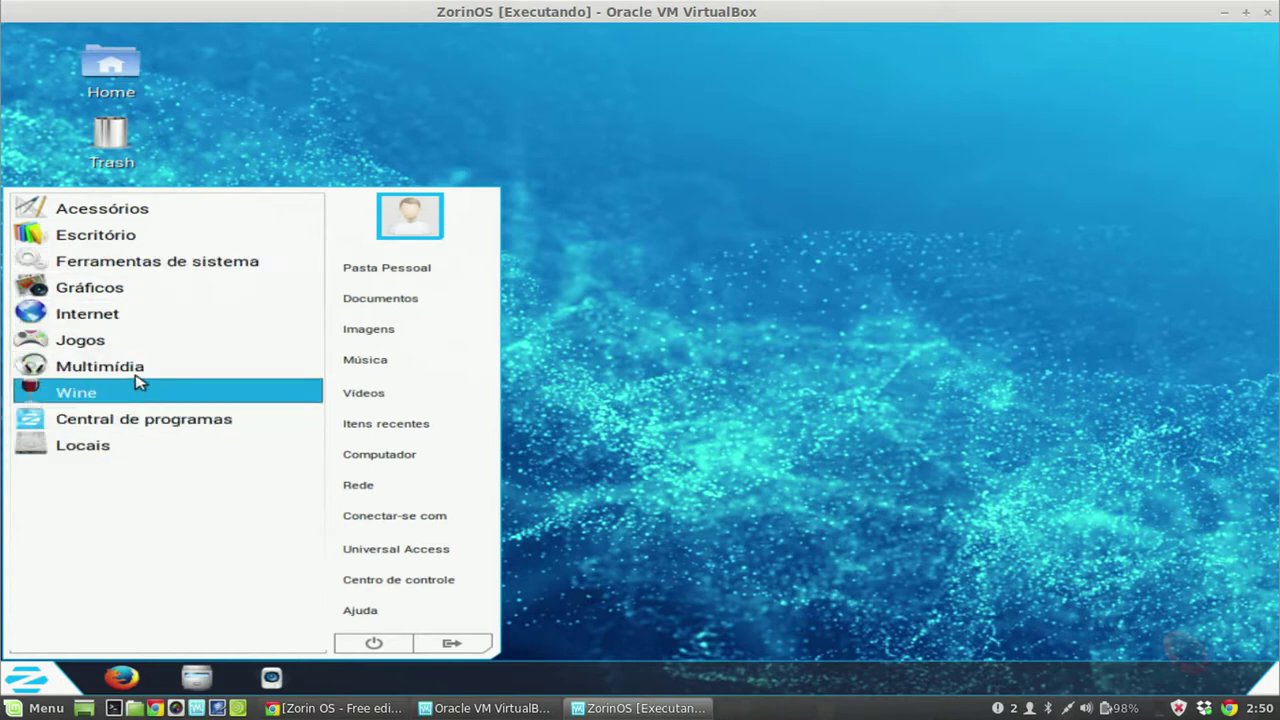
pyautogui.click(140, 210)
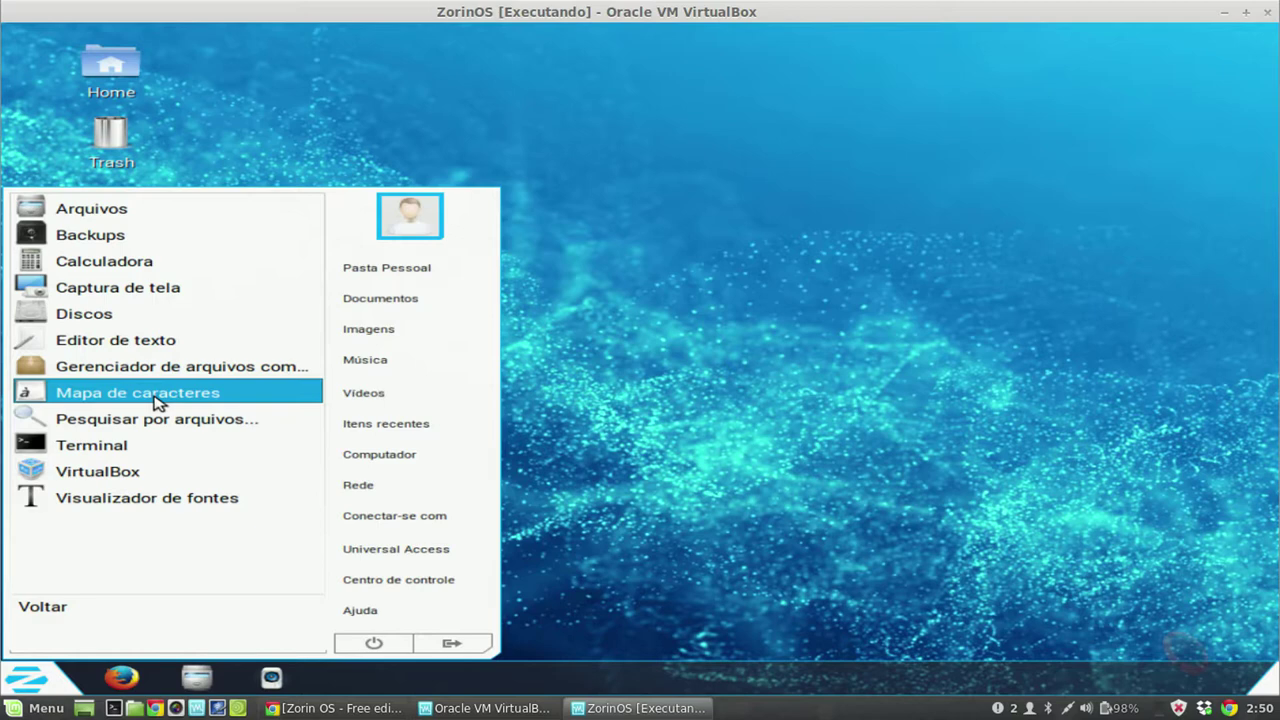
pyautogui.click(727, 282)
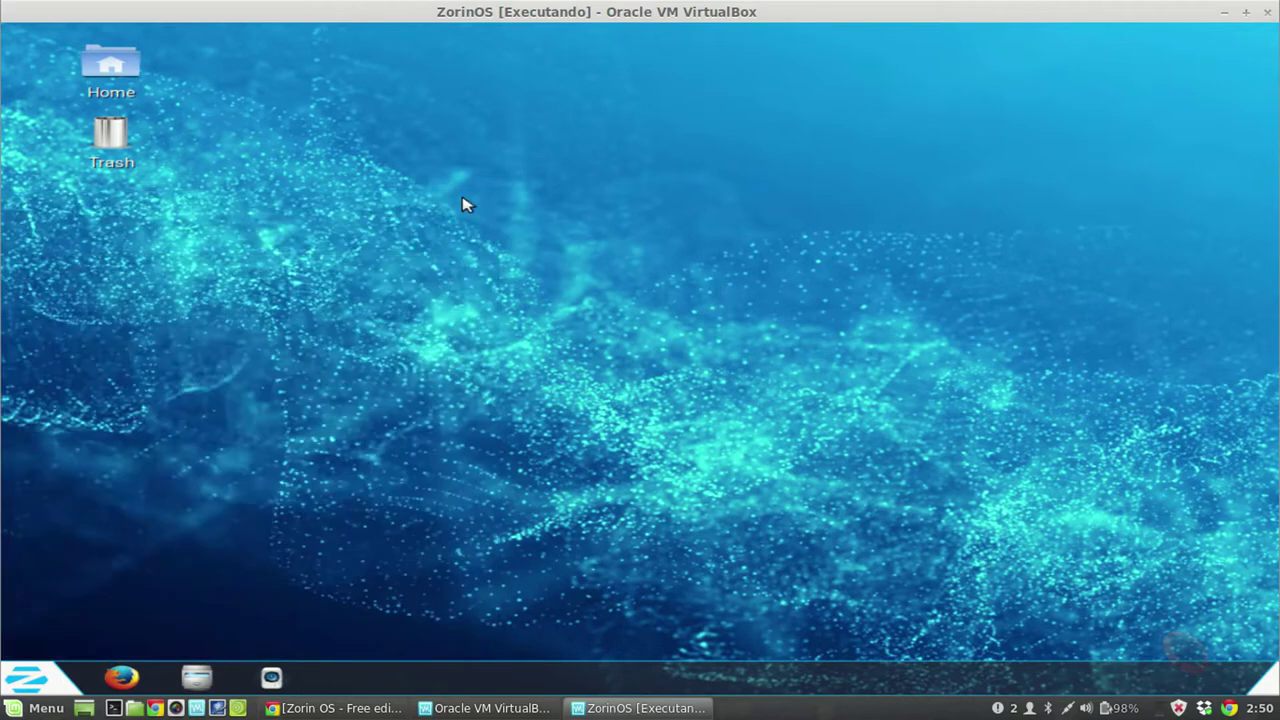
pyautogui.rightClick(387, 137)
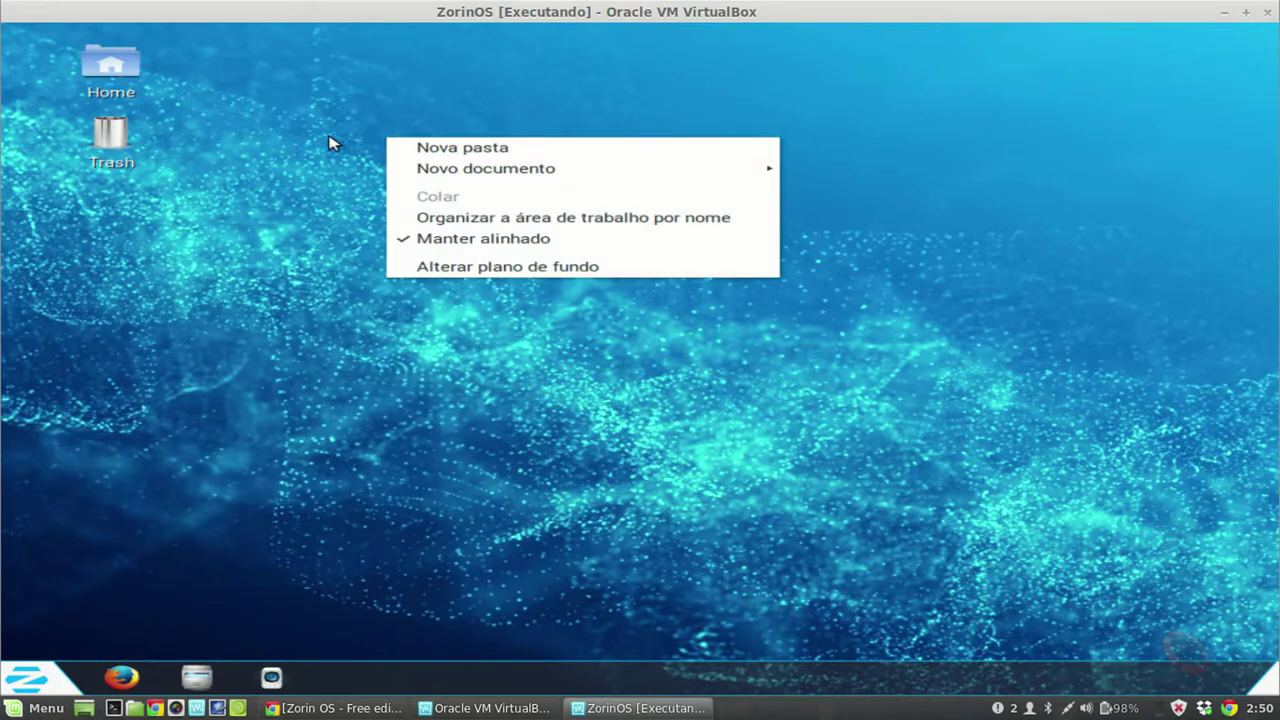
pyautogui.click(300, 274)
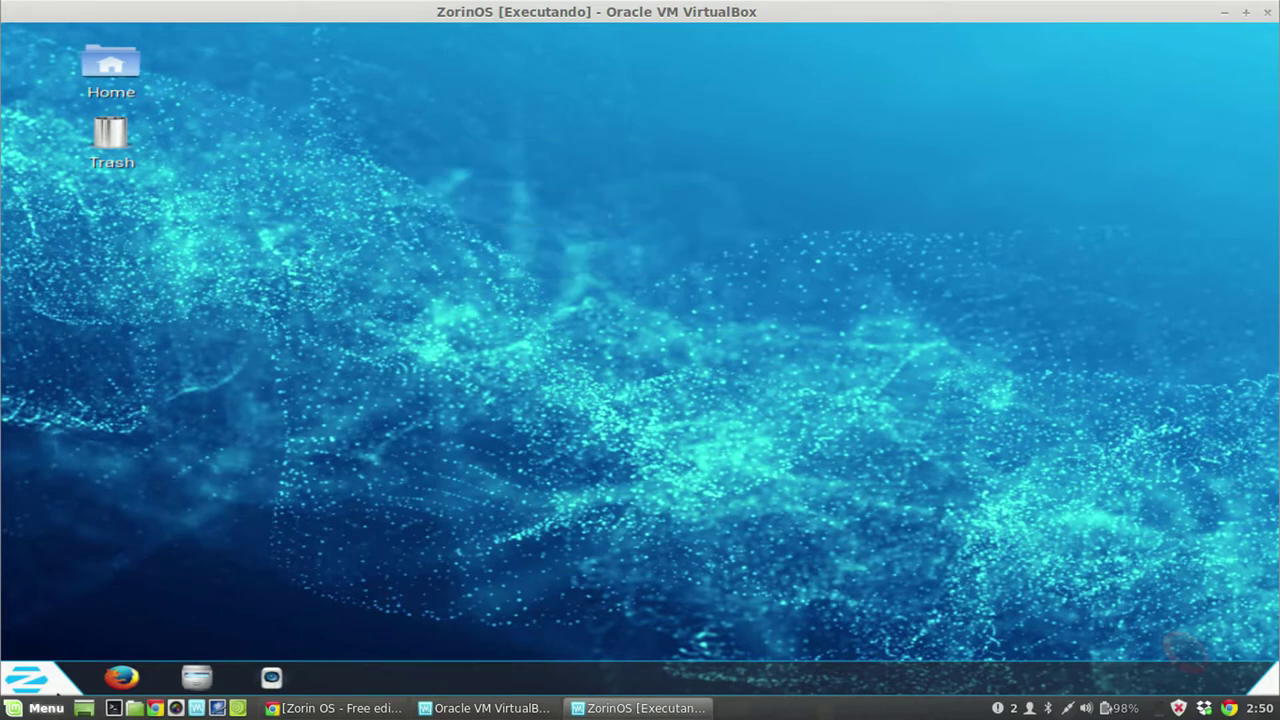
pyautogui.click(30, 680)
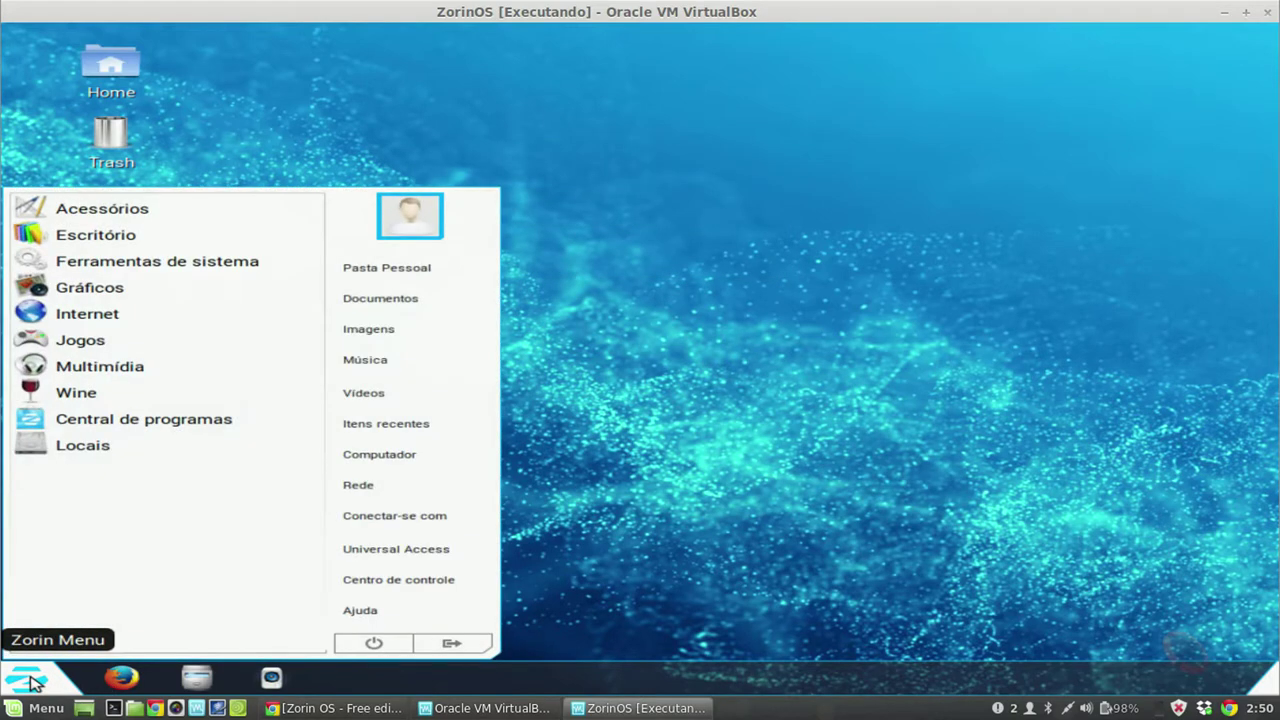
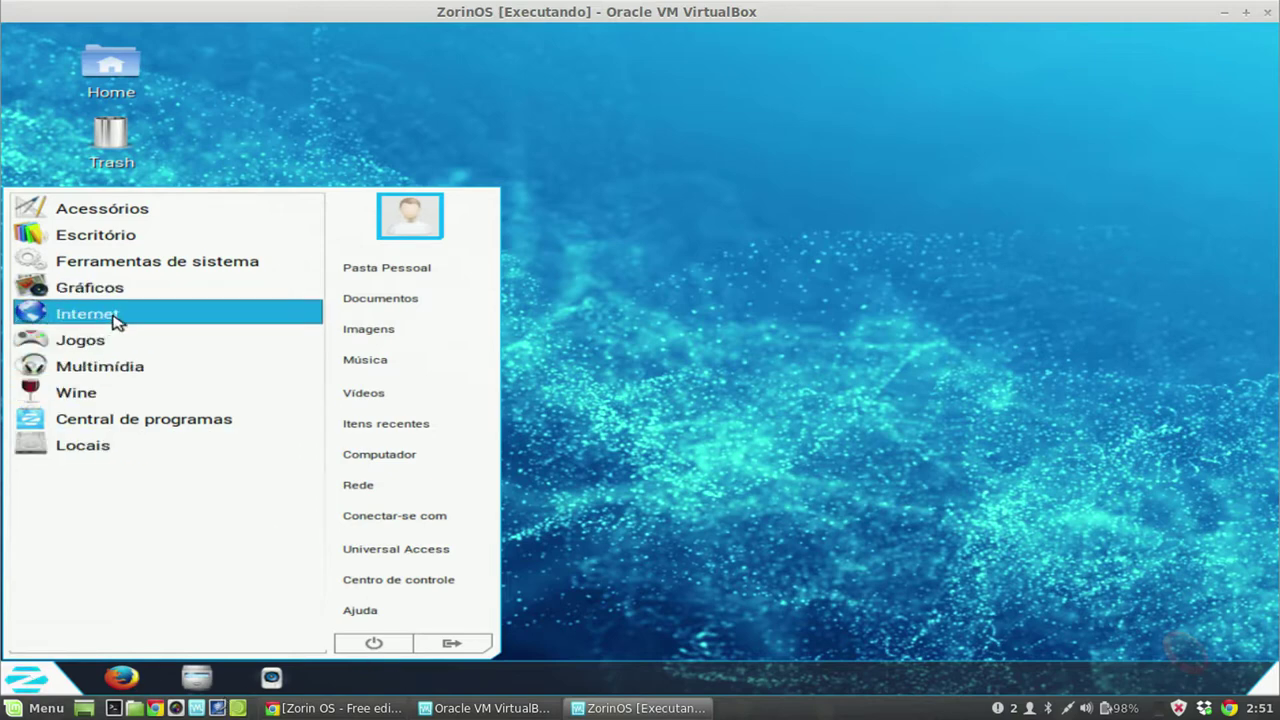
# Step: Launch Minas from Jogos, move its window, close it, and reopen the Jogos games list
pyautogui.click(95, 343)
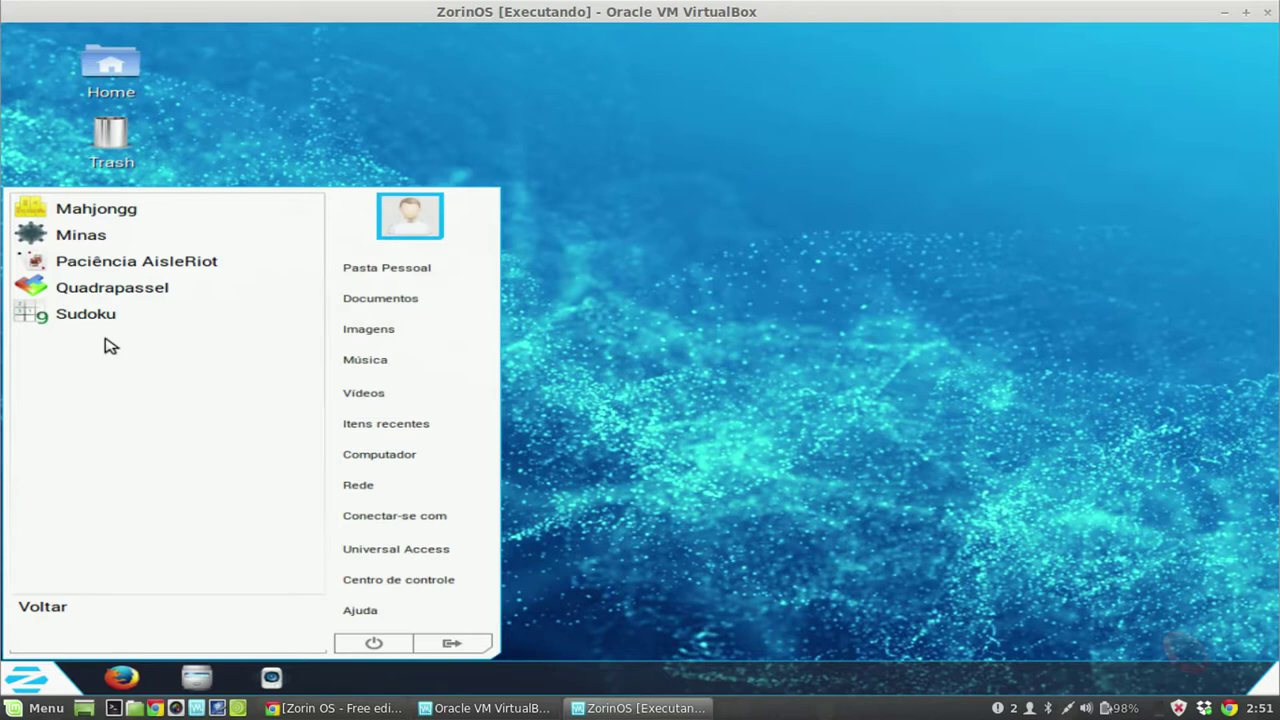
pyautogui.click(112, 240)
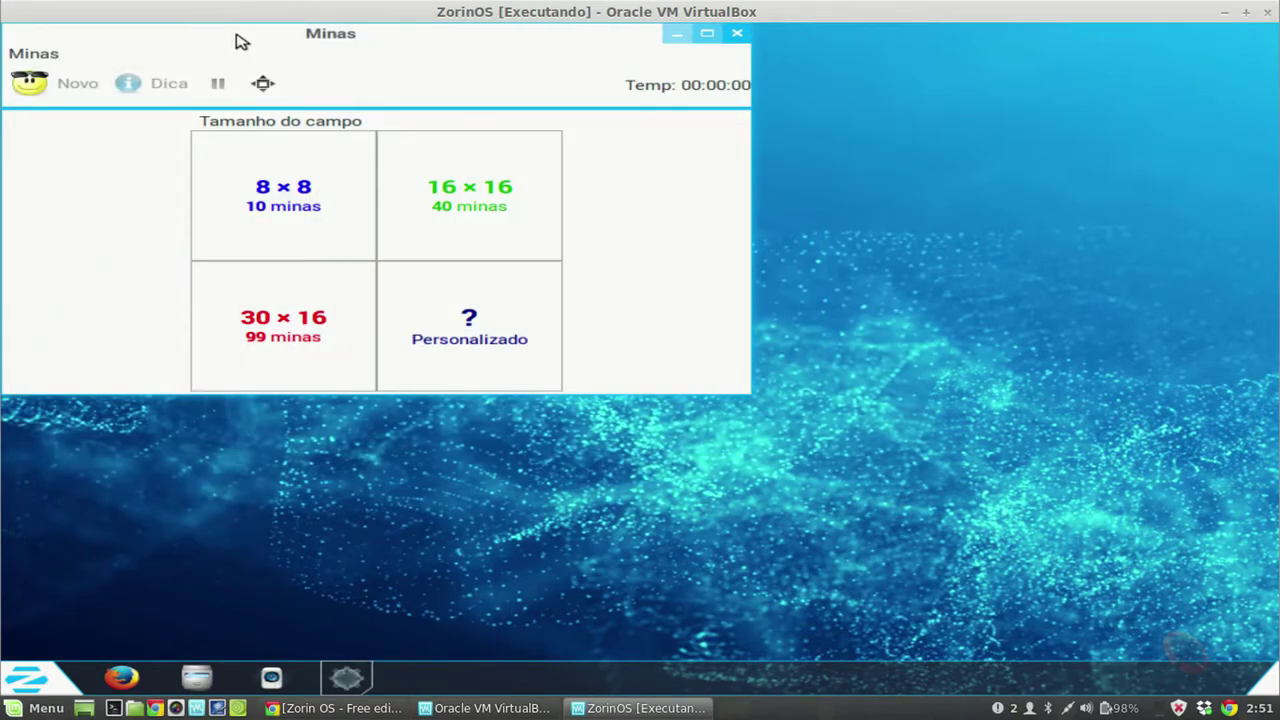
pyautogui.moveTo(238, 37); pyautogui.dragTo(443, 69)
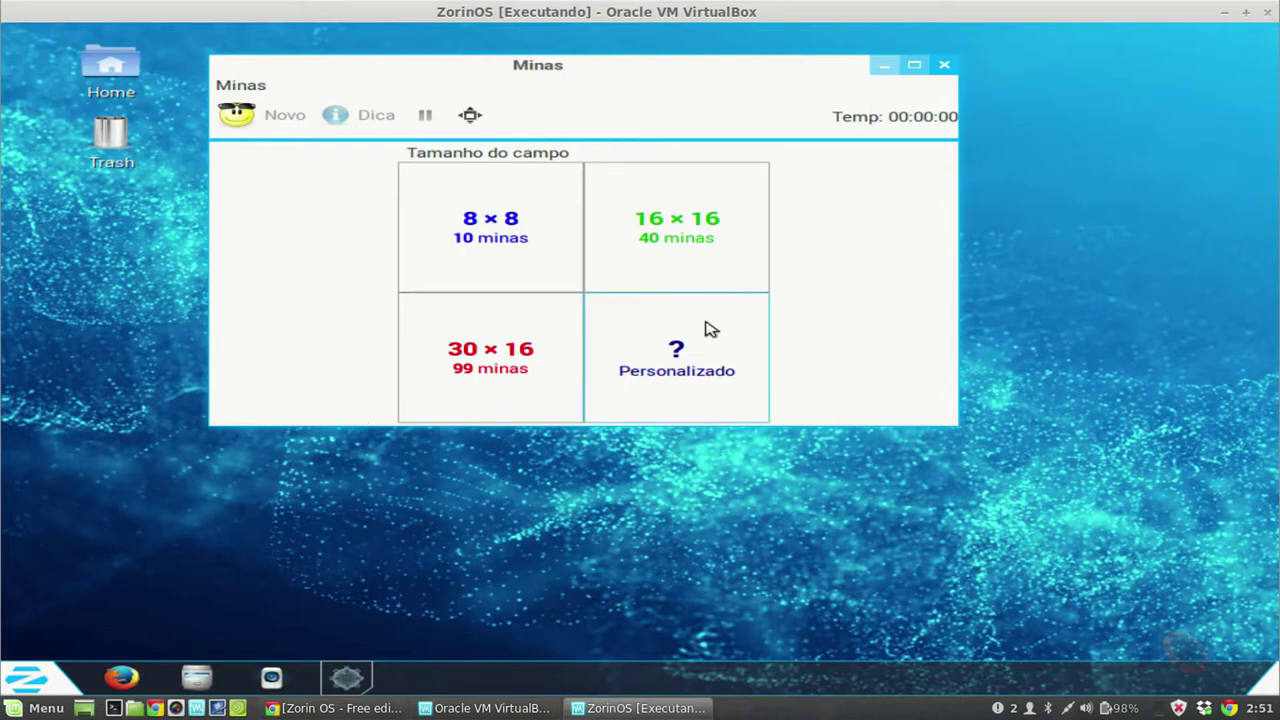
pyautogui.click(945, 64)
pyautogui.click(37, 678)
pyautogui.click(183, 341)
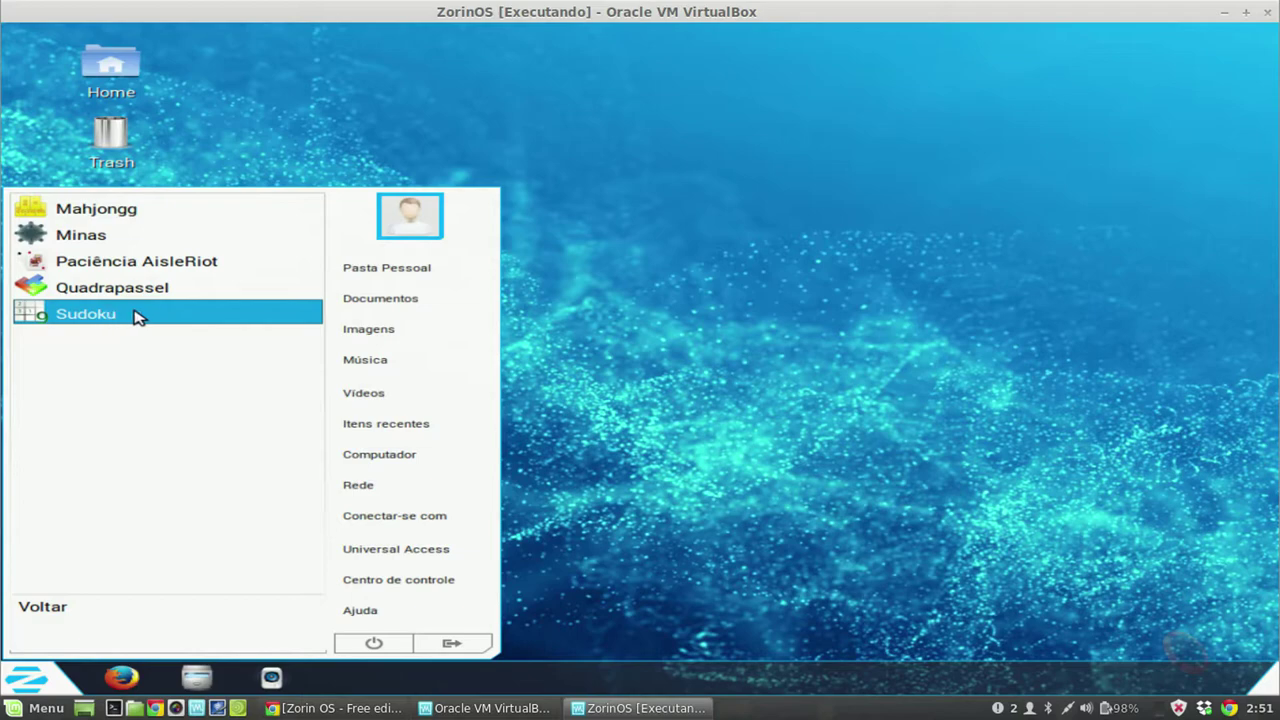
# Step: Launch Paciência AisleRiot, maximize the Klondike window, close it, and reopen the Zorin Menu
pyautogui.click(178, 262)
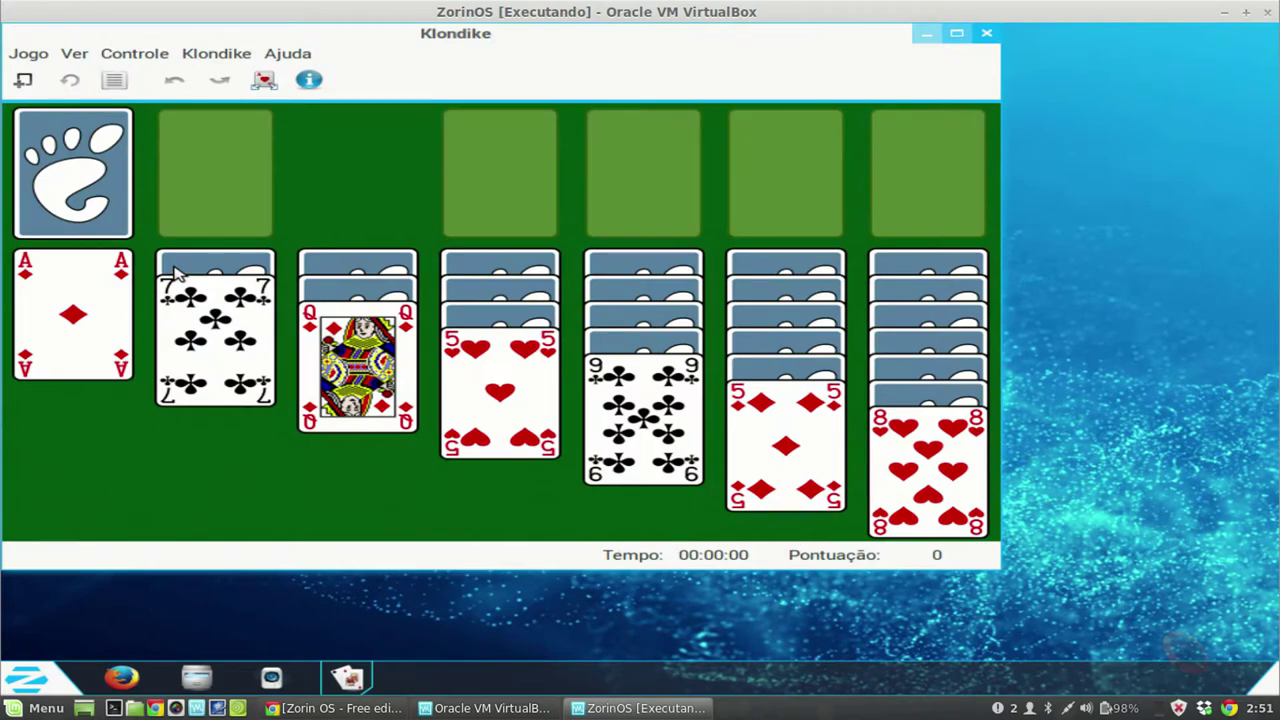
pyautogui.click(955, 38)
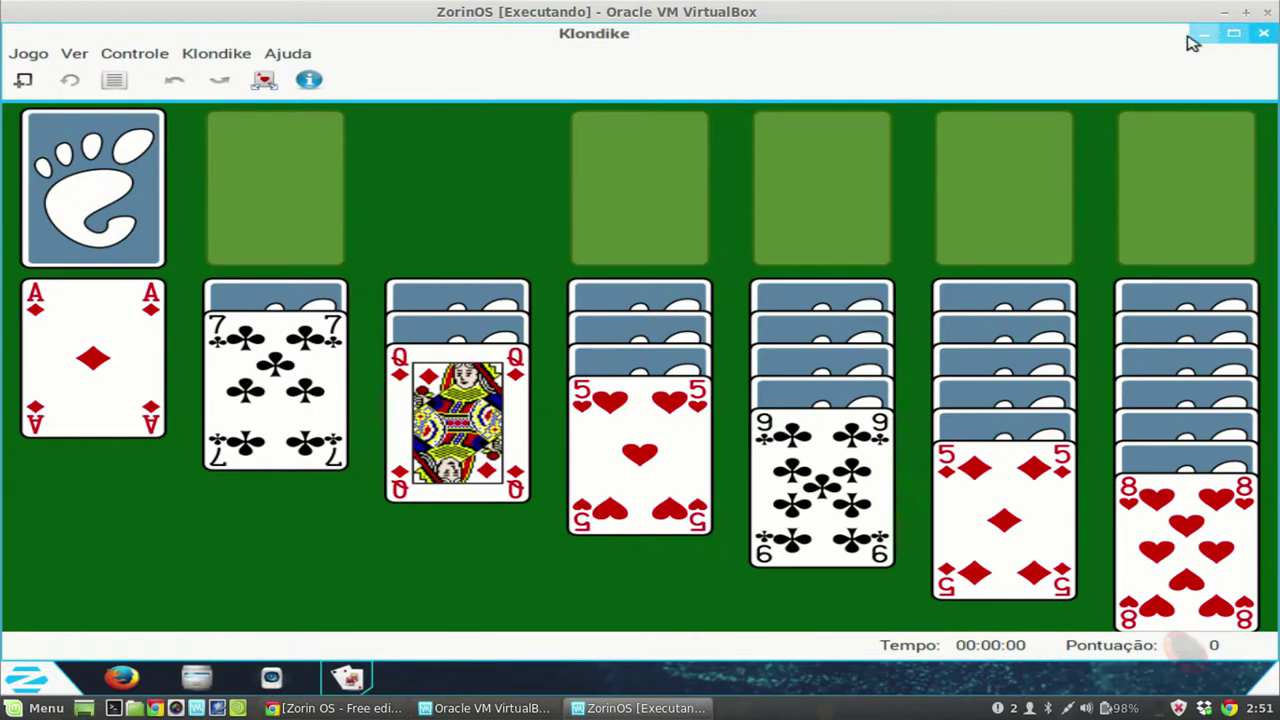
pyautogui.click(1265, 36)
pyautogui.click(38, 684)
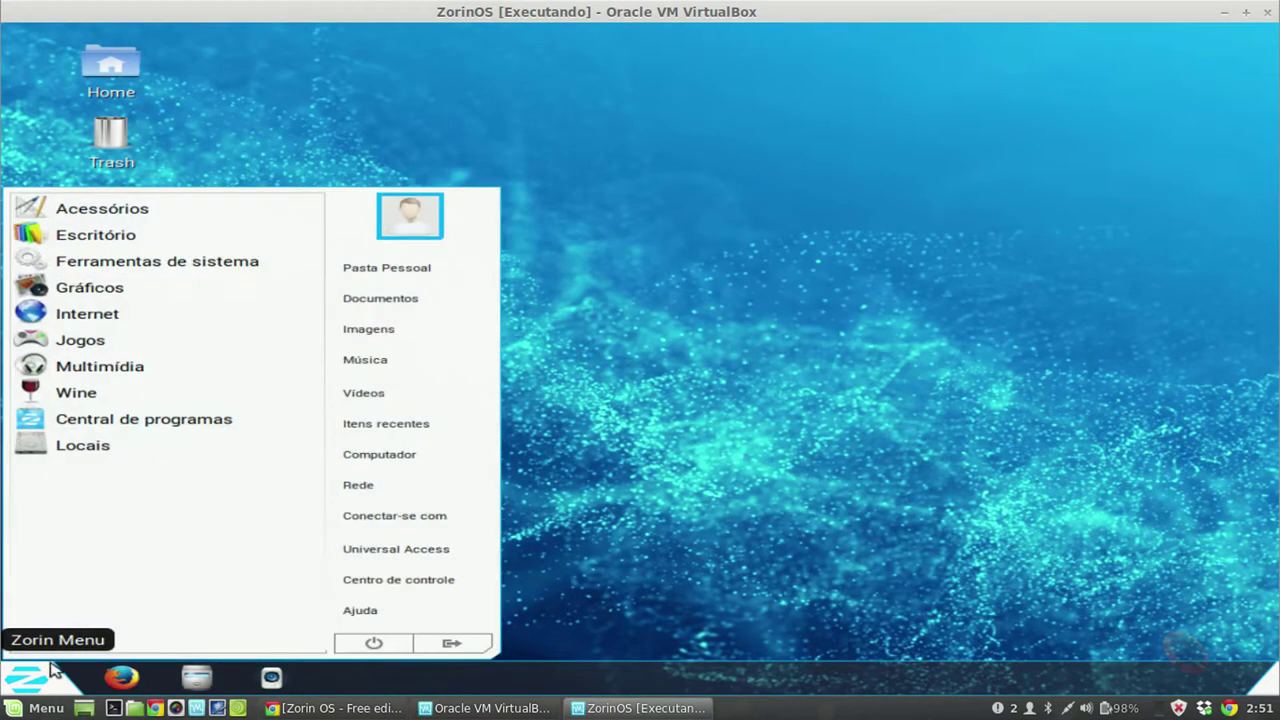
pyautogui.click(143, 369)
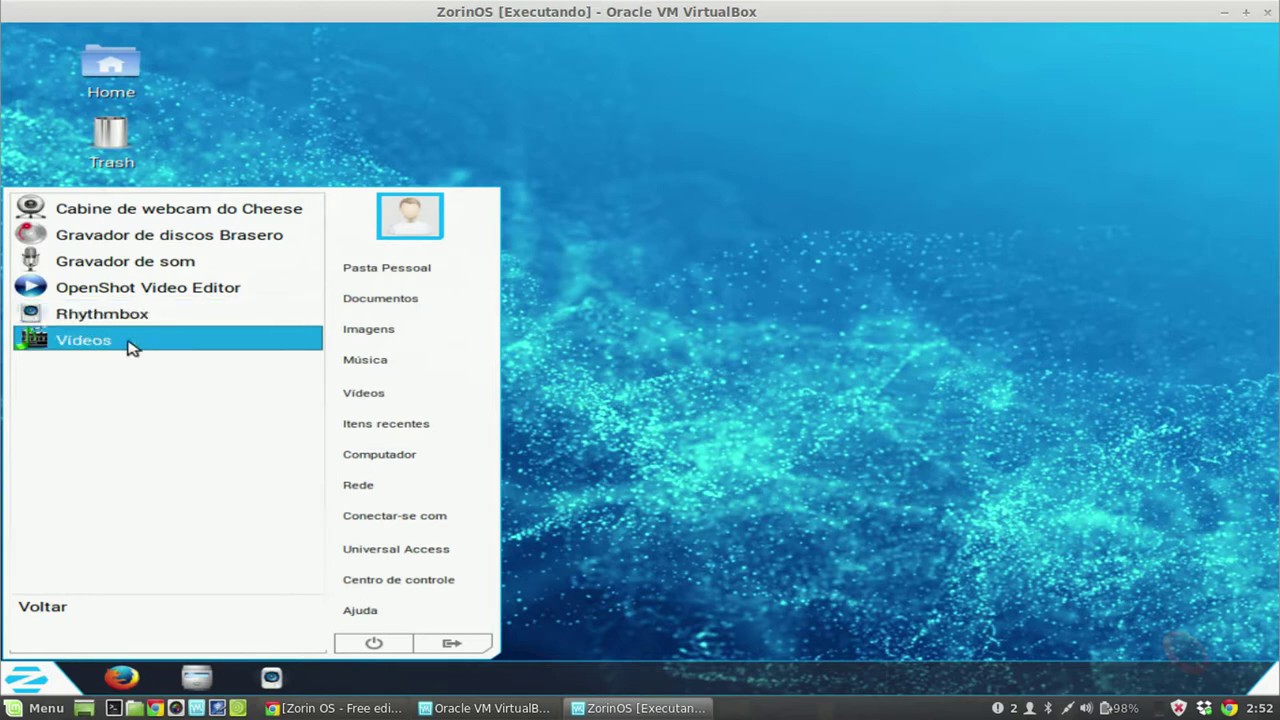
pyautogui.click(645, 540)
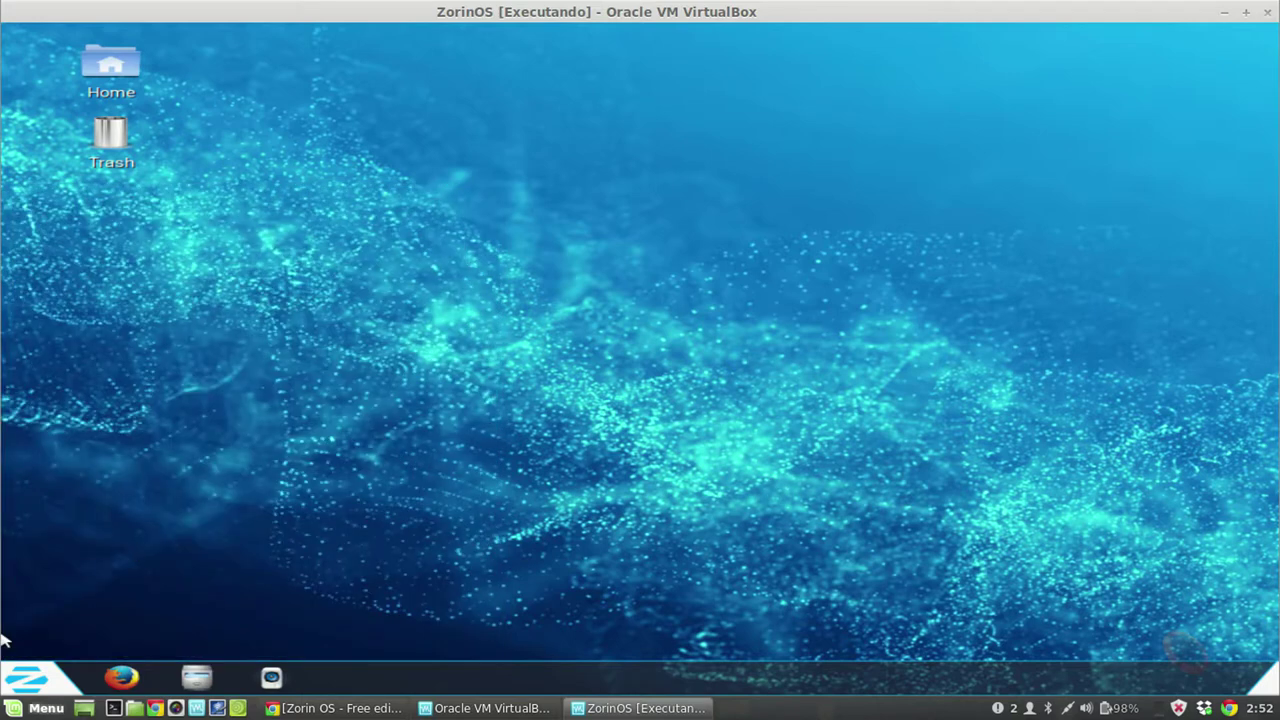
pyautogui.click(27, 678)
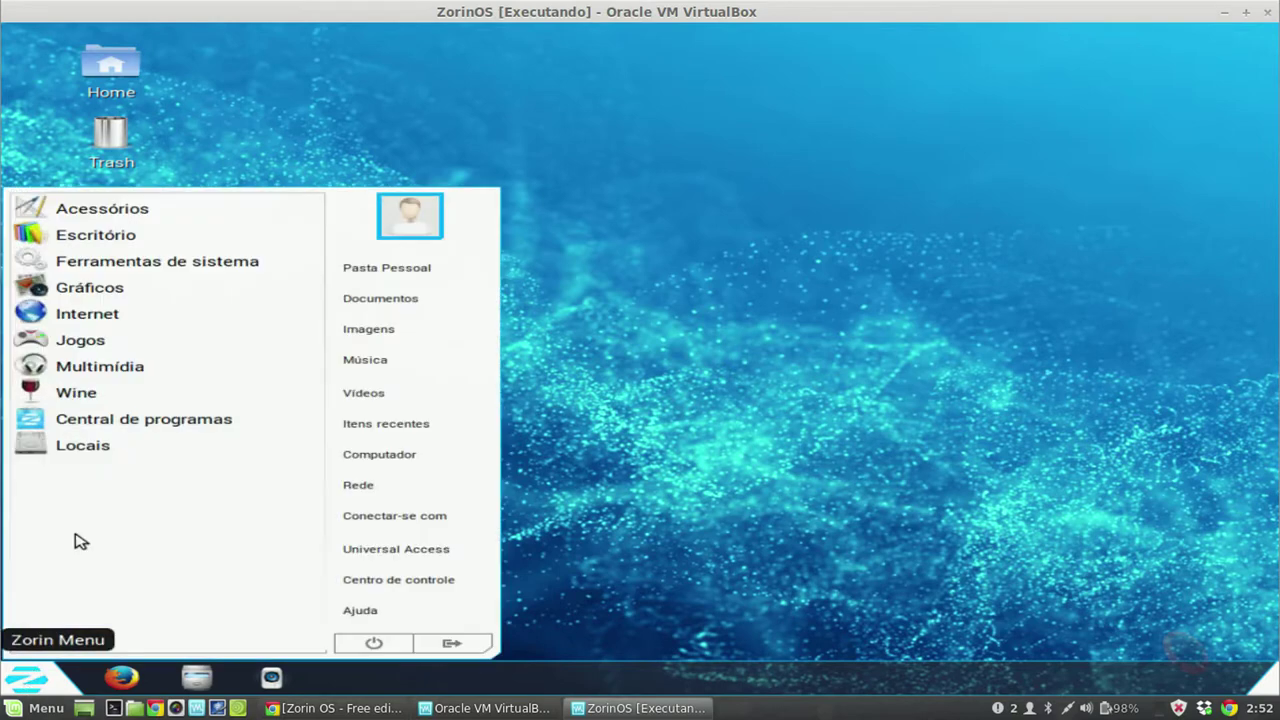
pyautogui.click(140, 320)
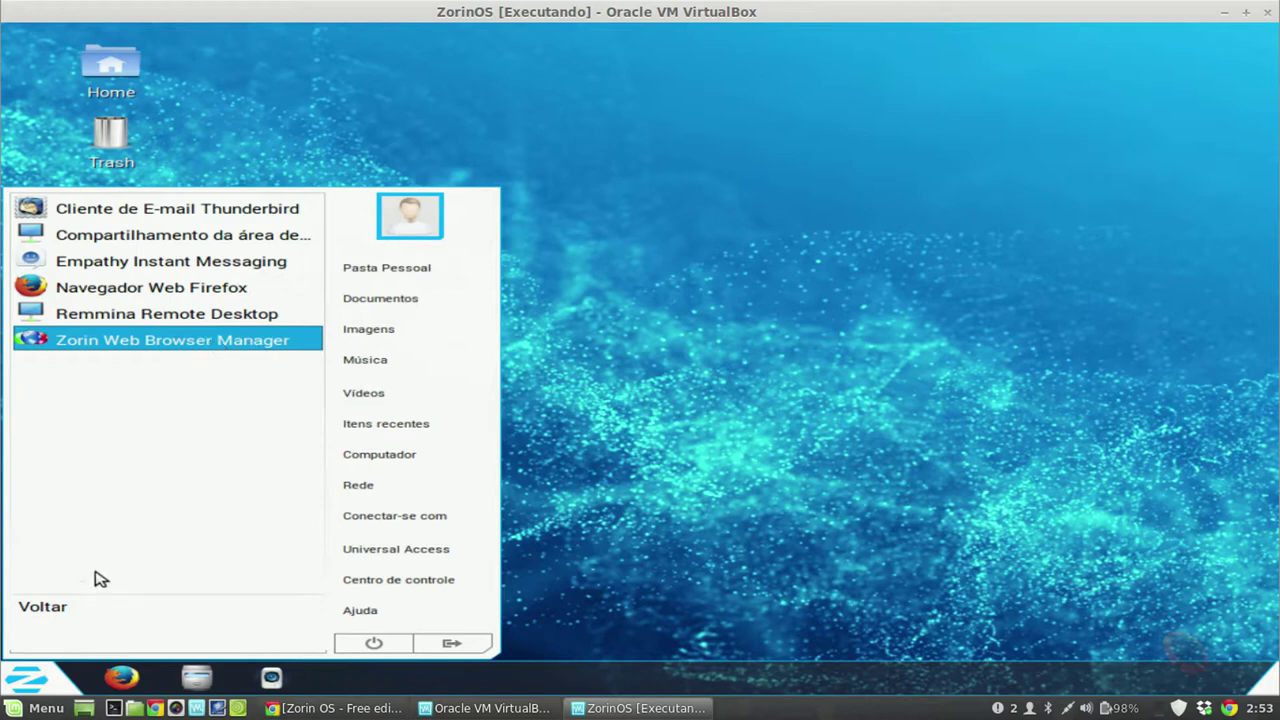
pyautogui.click(57, 604)
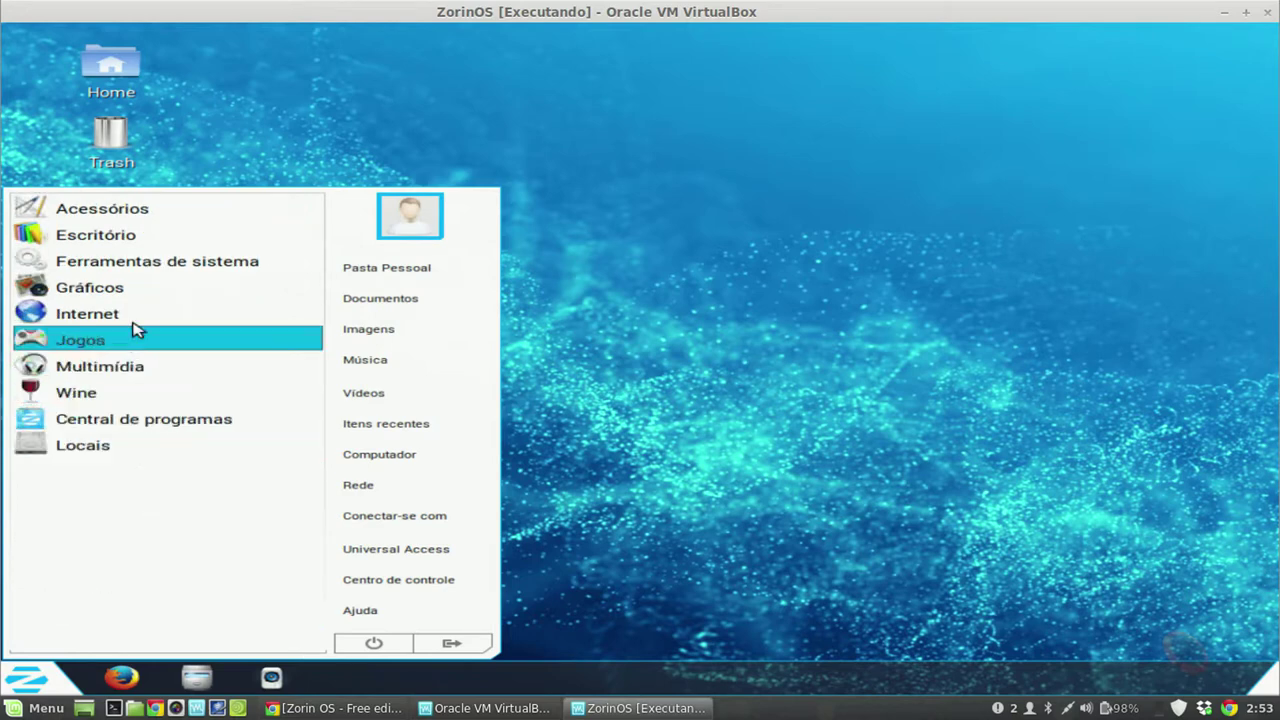
# Step: Show the Gráficos category listing GIMP, LibreOffice Draw, Shotwell and the viewers
pyautogui.click(128, 288)
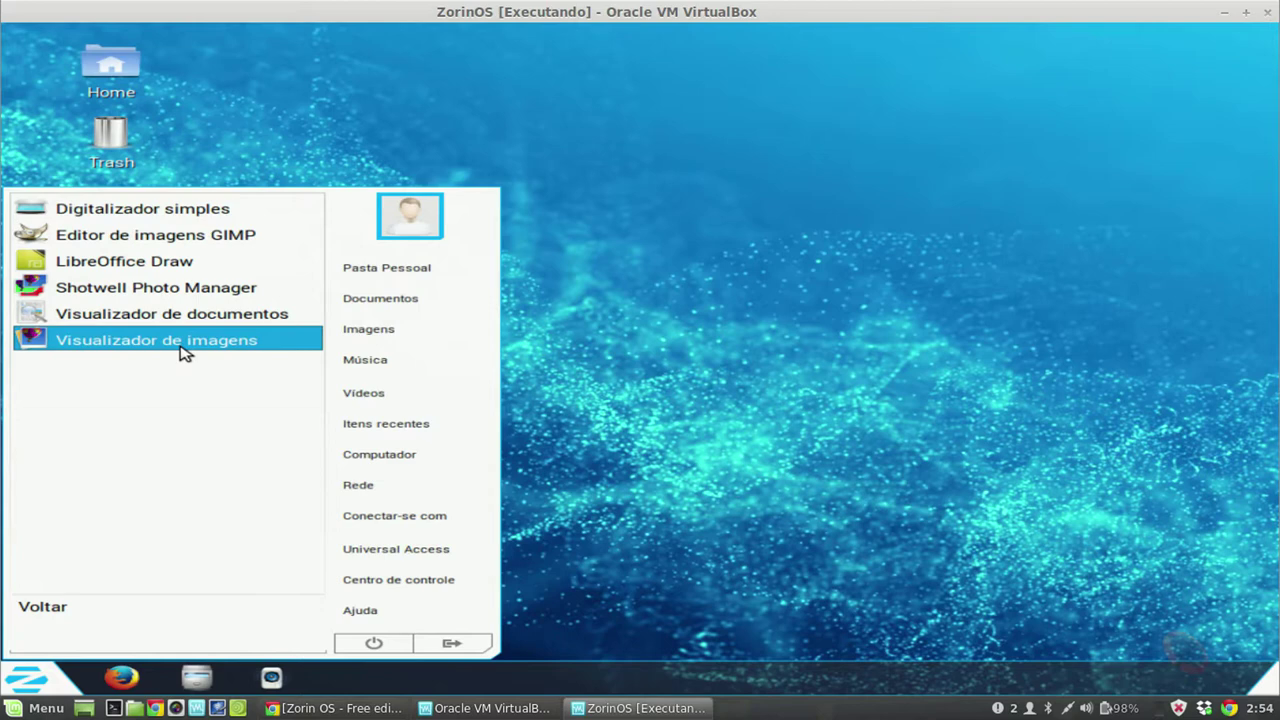
# Step: Launch Visualizador de imagens, close it via Imagem > Fechar, and reopen the Zorin Menu
pyautogui.click(183, 341)
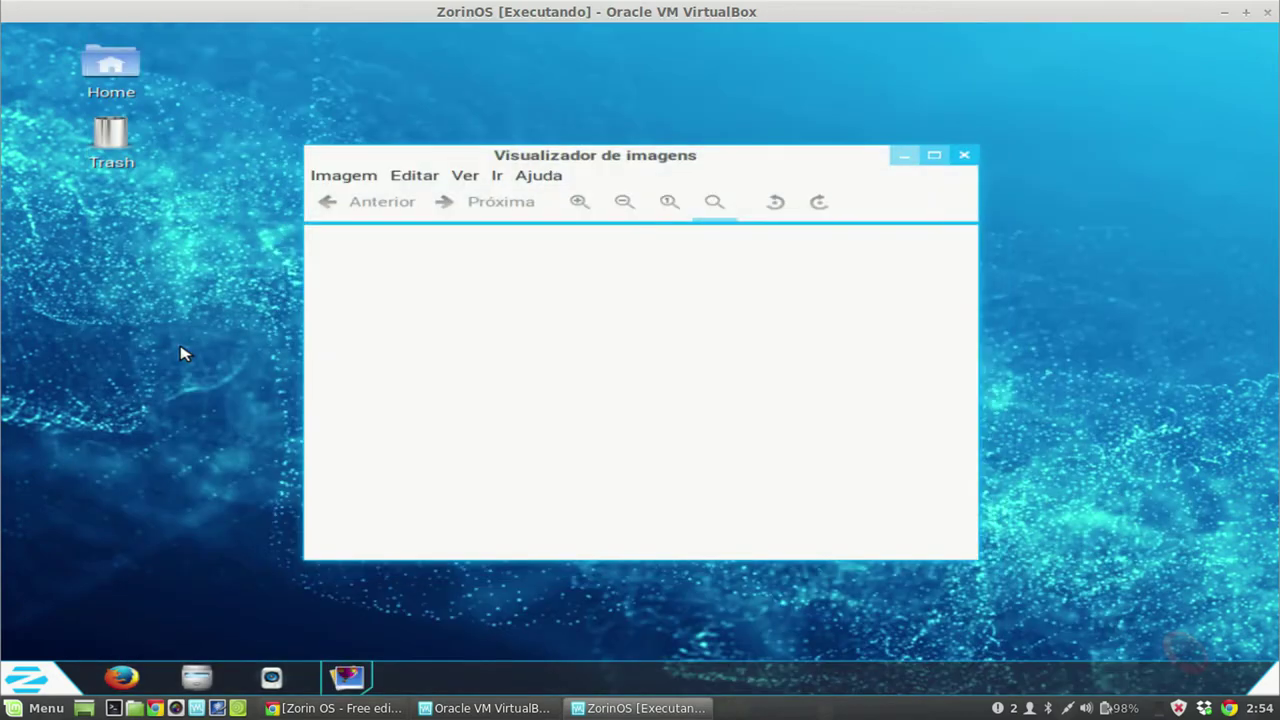
pyautogui.click(360, 180)
pyautogui.click(400, 378)
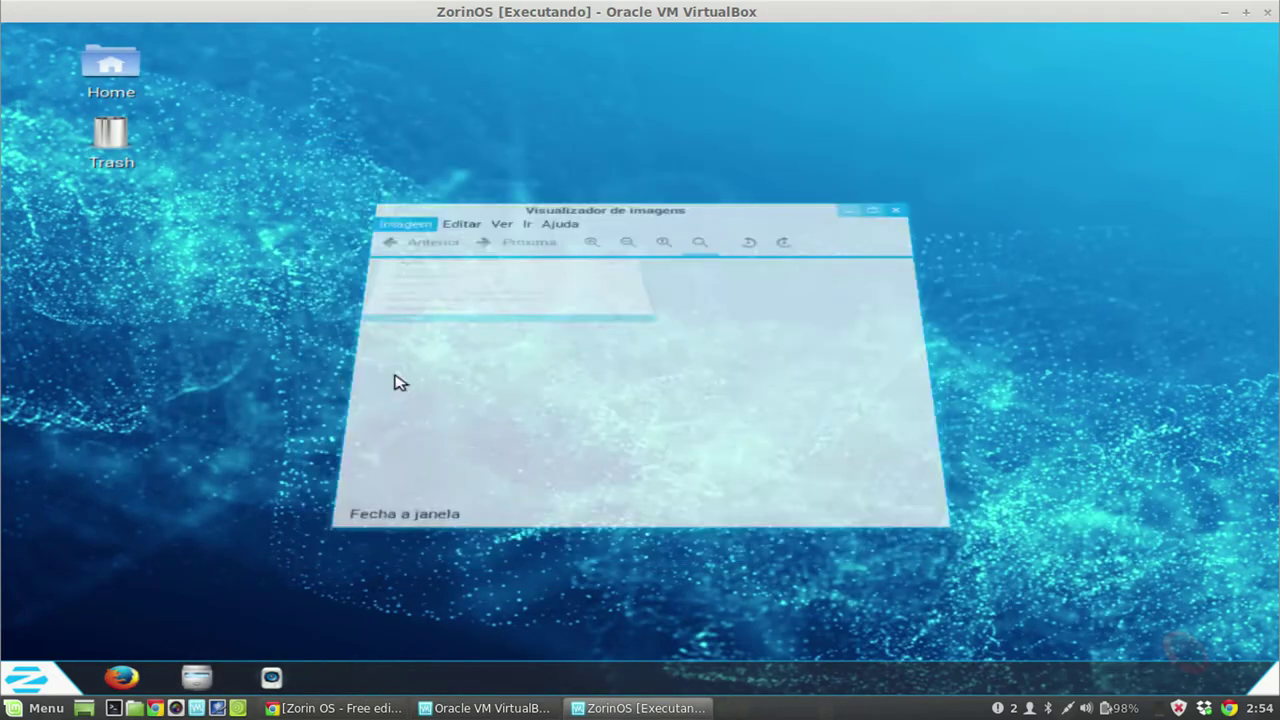
pyautogui.click(20, 672)
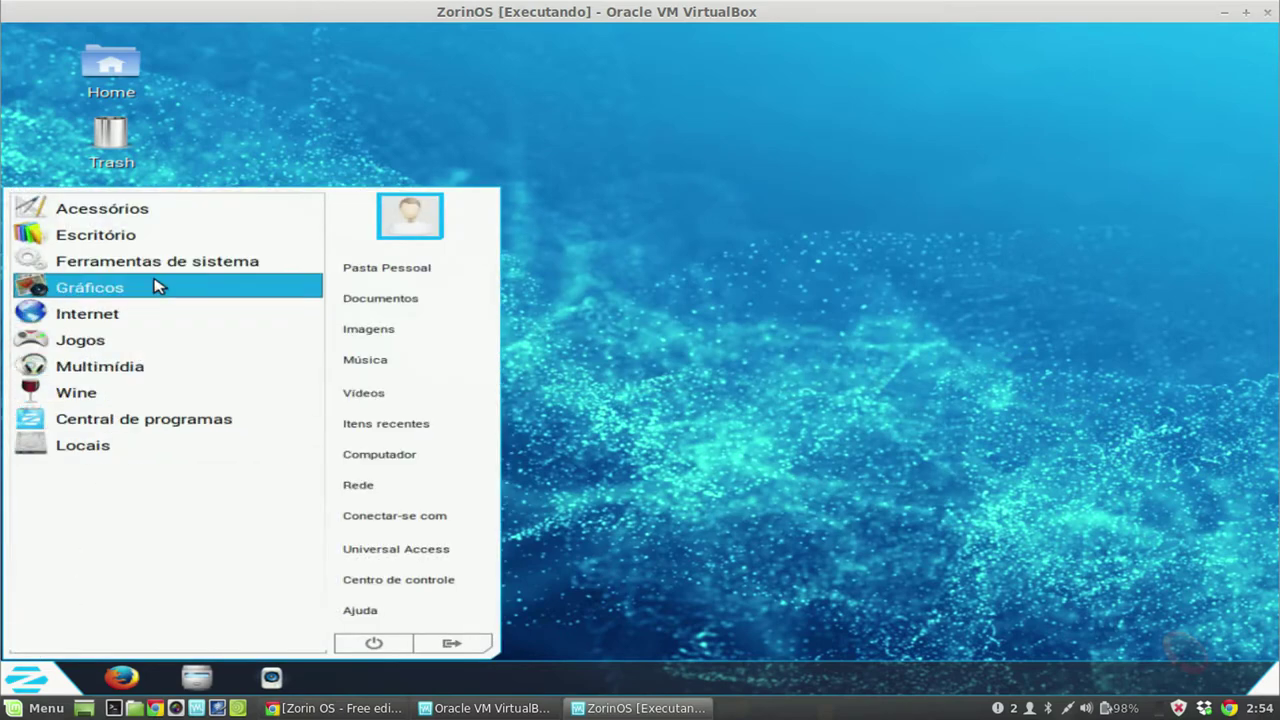
# Step: Choose Wine > Navegar no Disco C: from the Zorin Menu
pyautogui.click(146, 396)
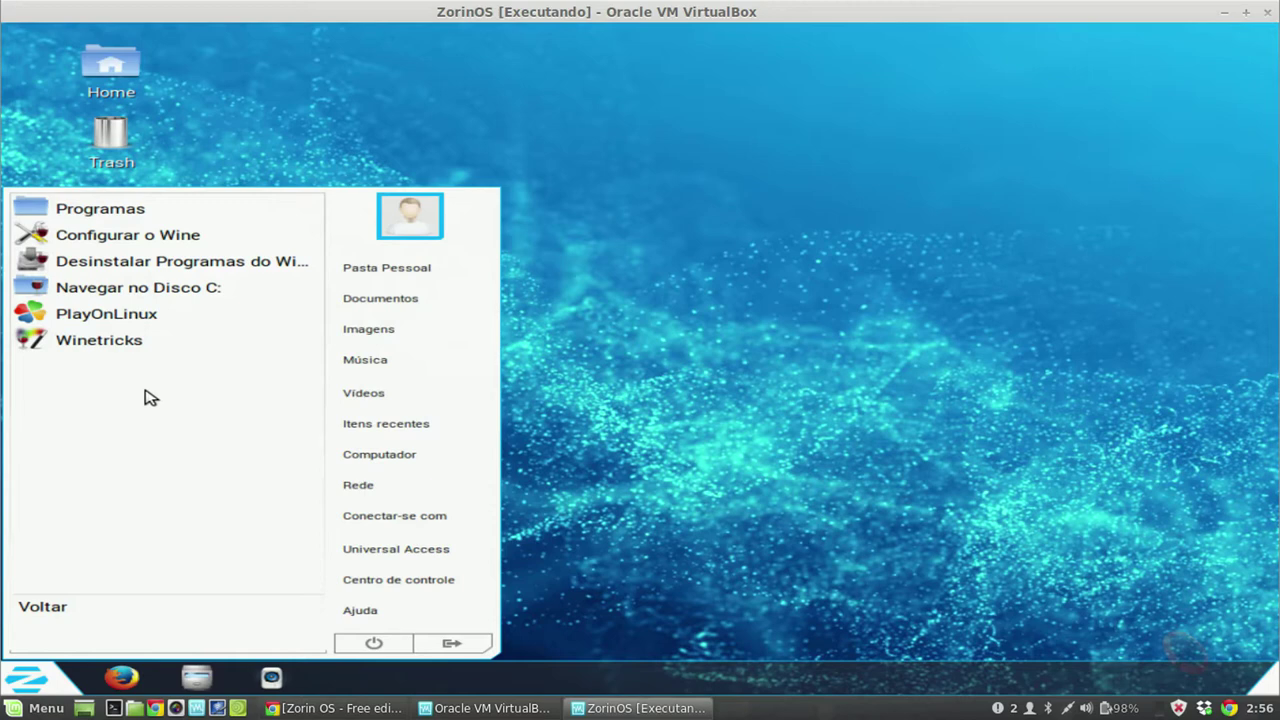
pyautogui.click(190, 300)
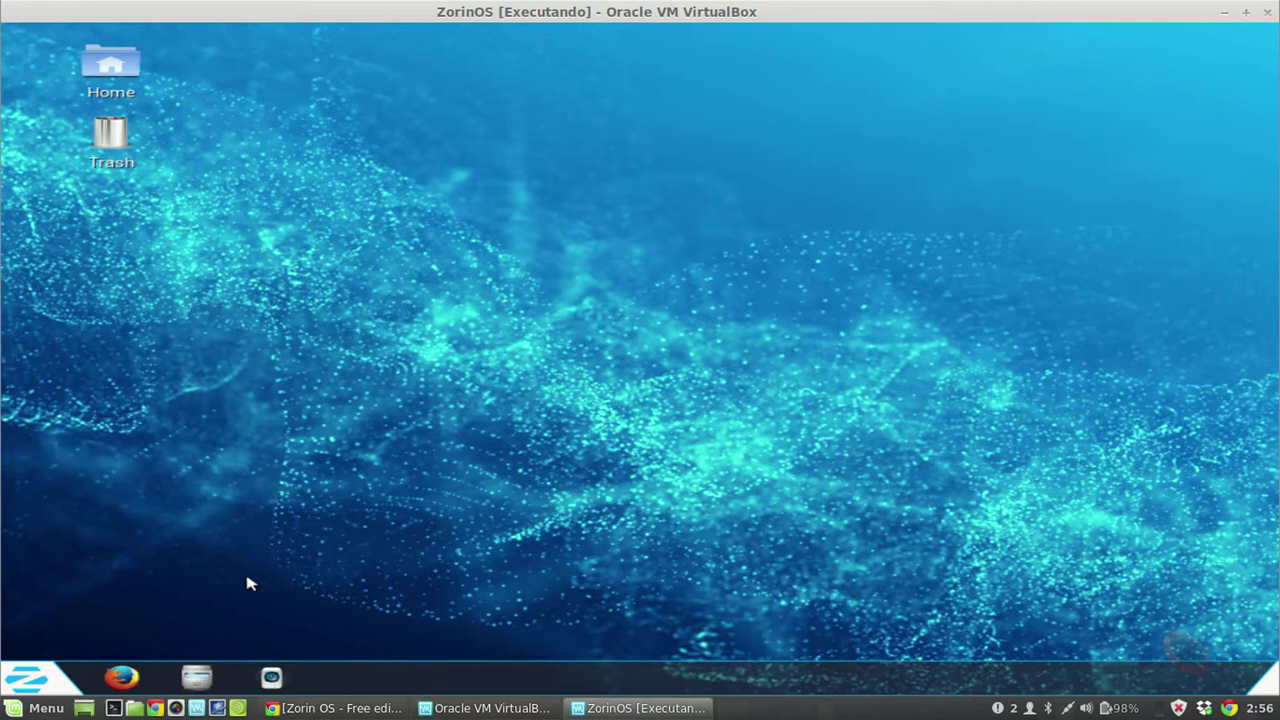
# Step: Open the home folder, maximize the file manager, and show hidden files with Ctrl+H
pyautogui.click(46, 677)
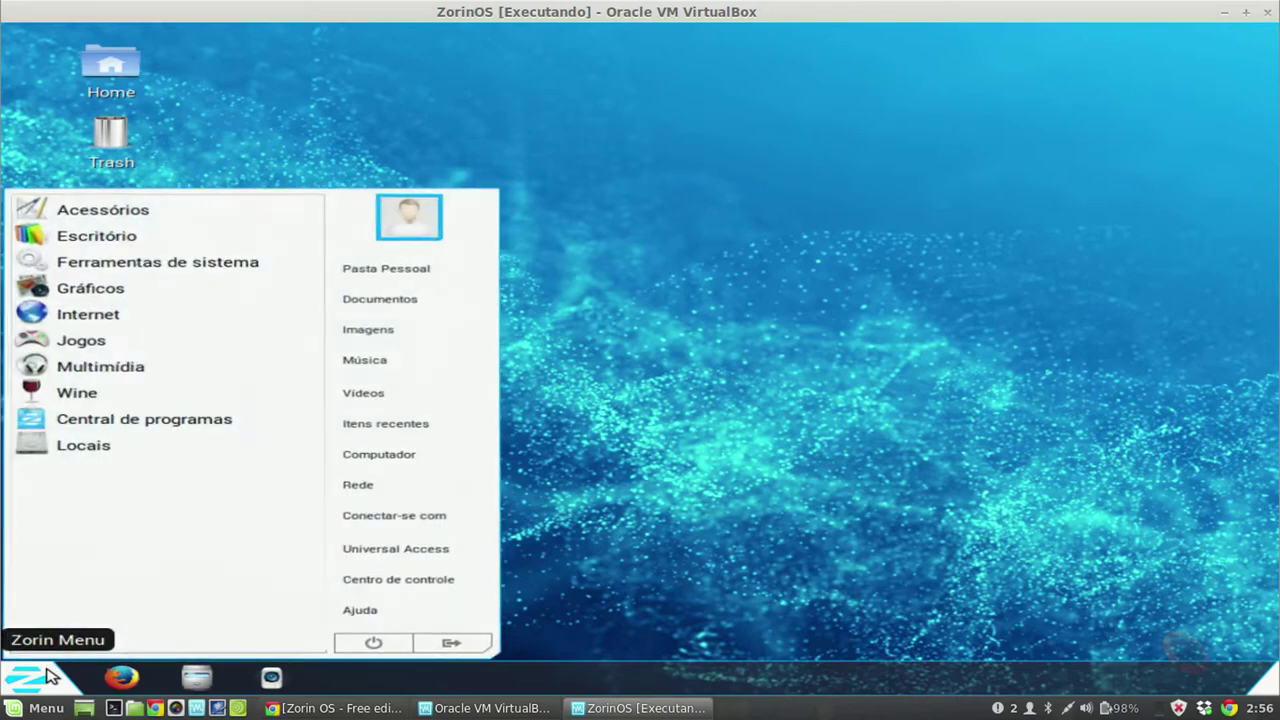
pyautogui.click(676, 402)
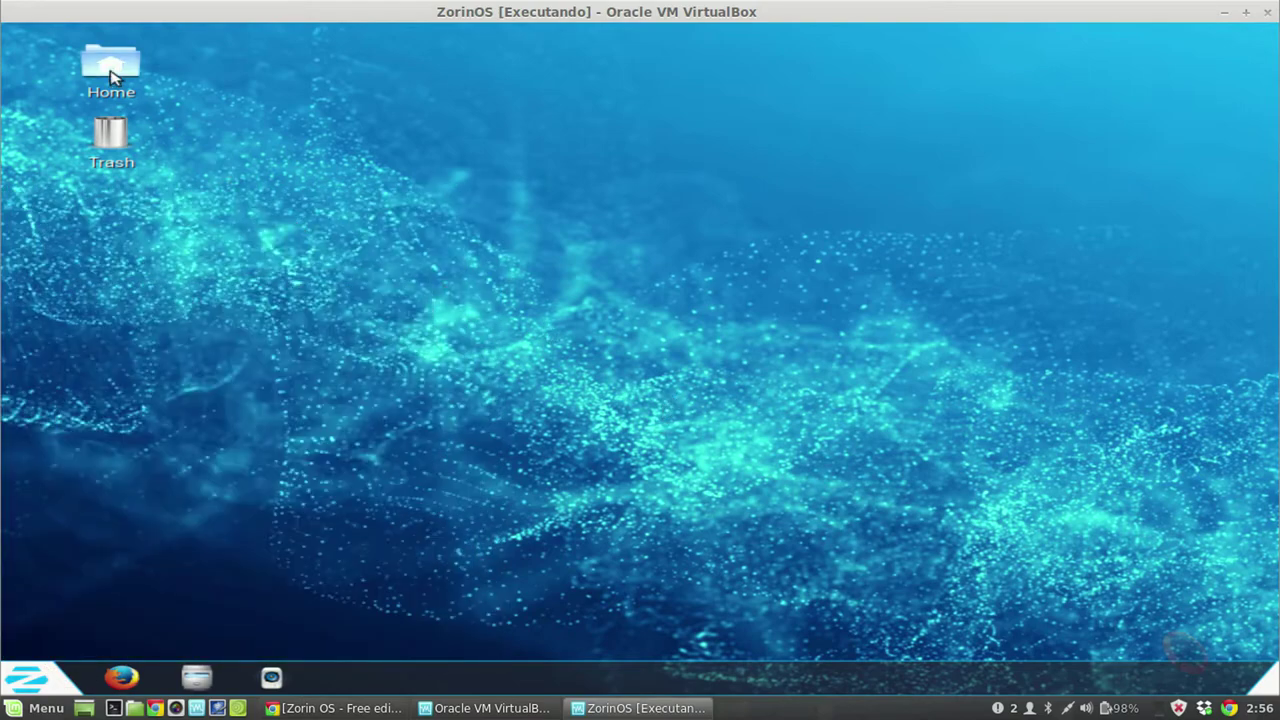
pyautogui.doubleClick(111, 72)
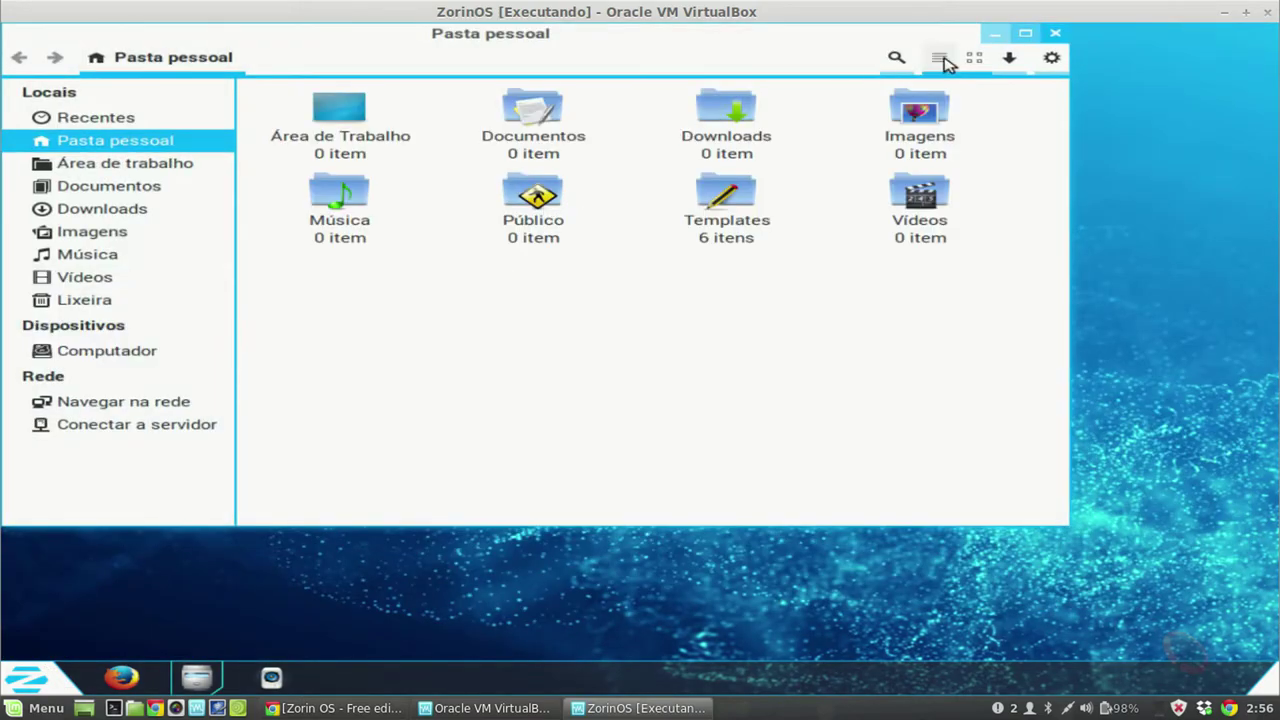
pyautogui.click(1025, 33)
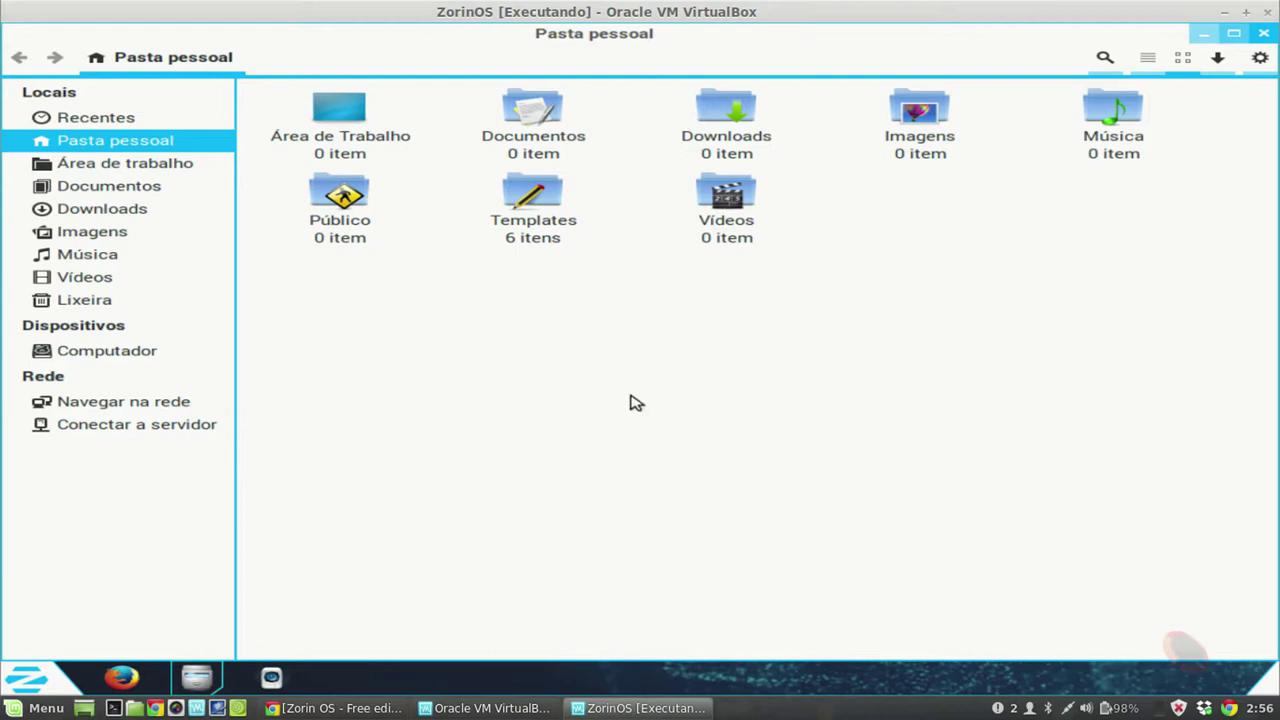
pyautogui.hotkey('ctrl', 'h')
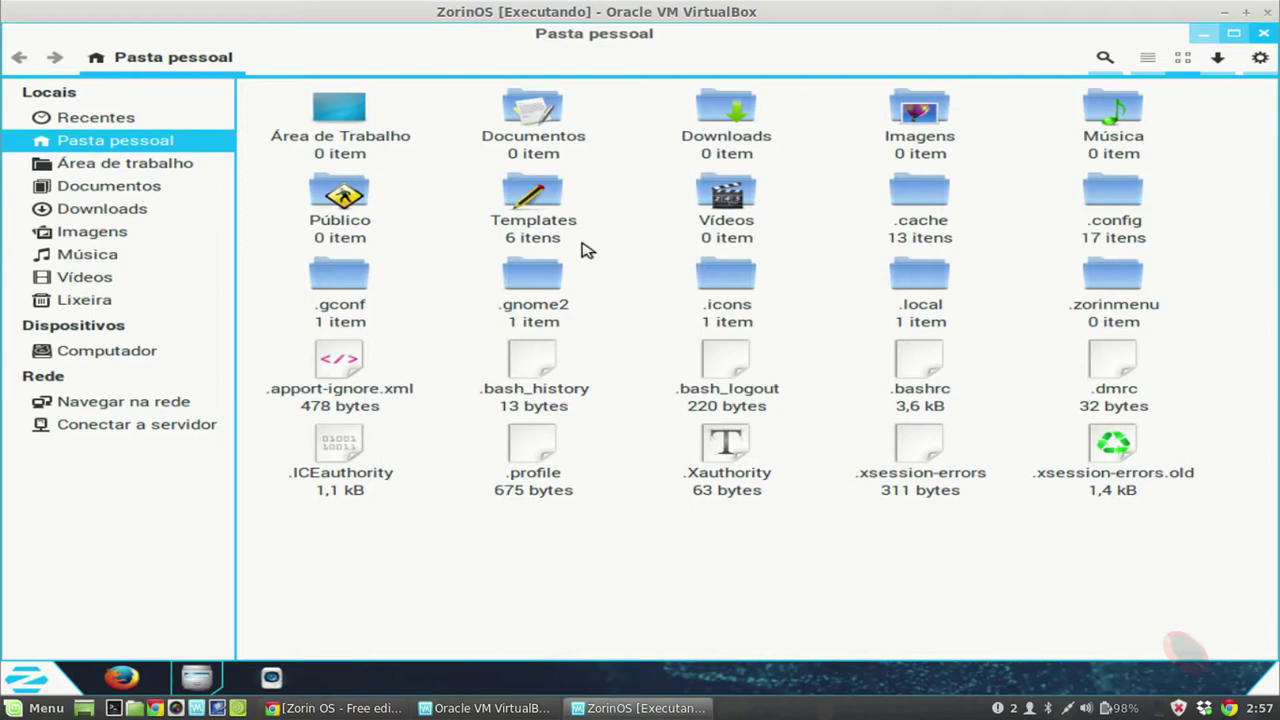
# Step: Launch Wine > Configurar o Wine and open the hidden .wine folder
pyautogui.click(40, 707)
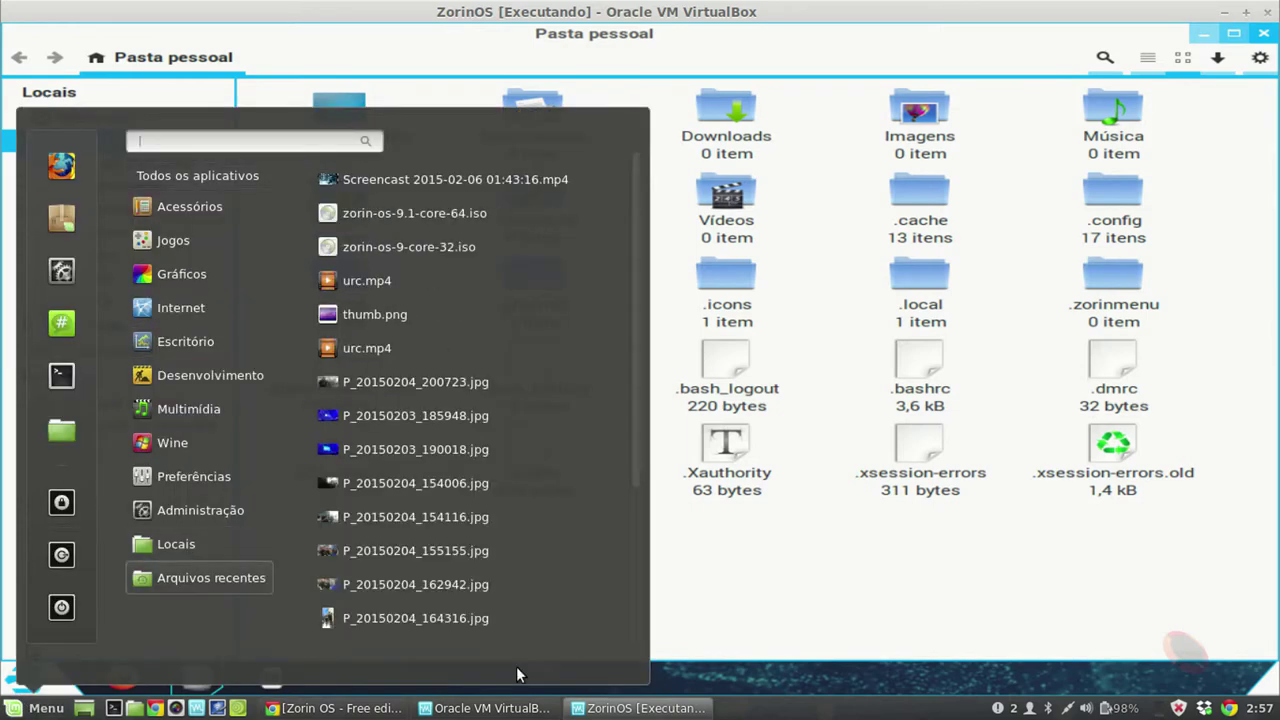
pyautogui.click(760, 571)
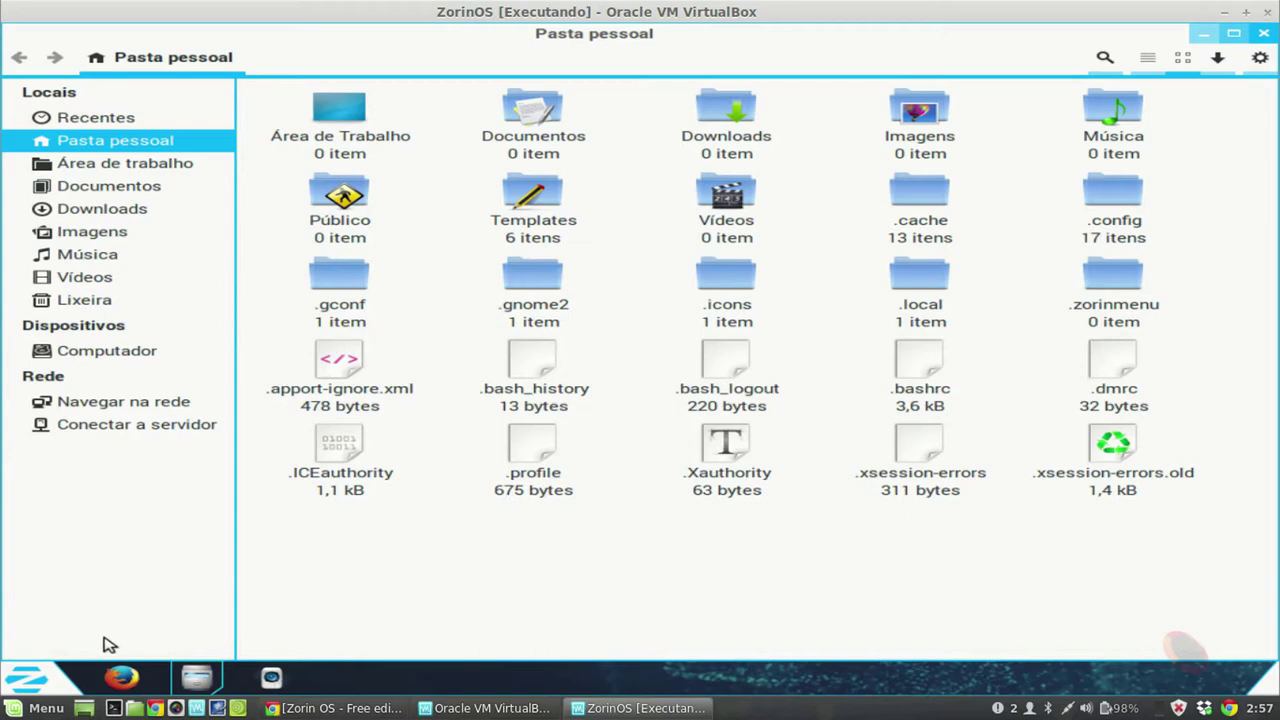
pyautogui.click(25, 680)
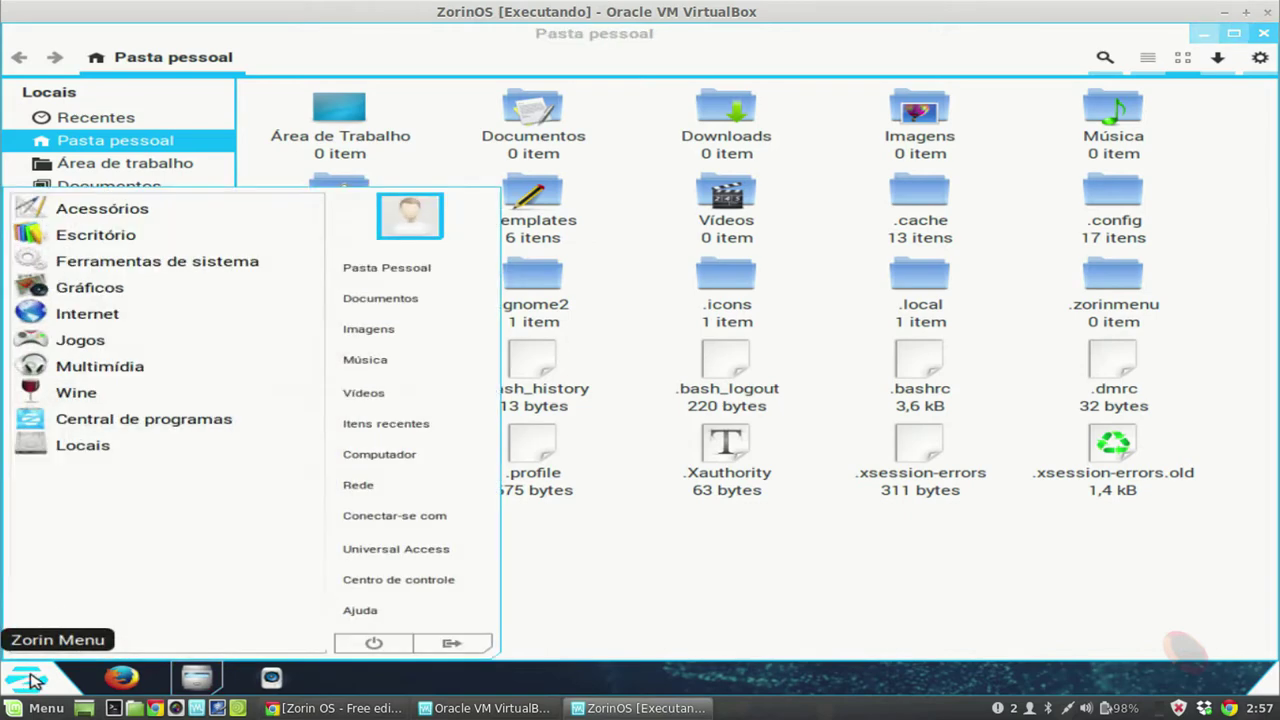
pyautogui.click(72, 391)
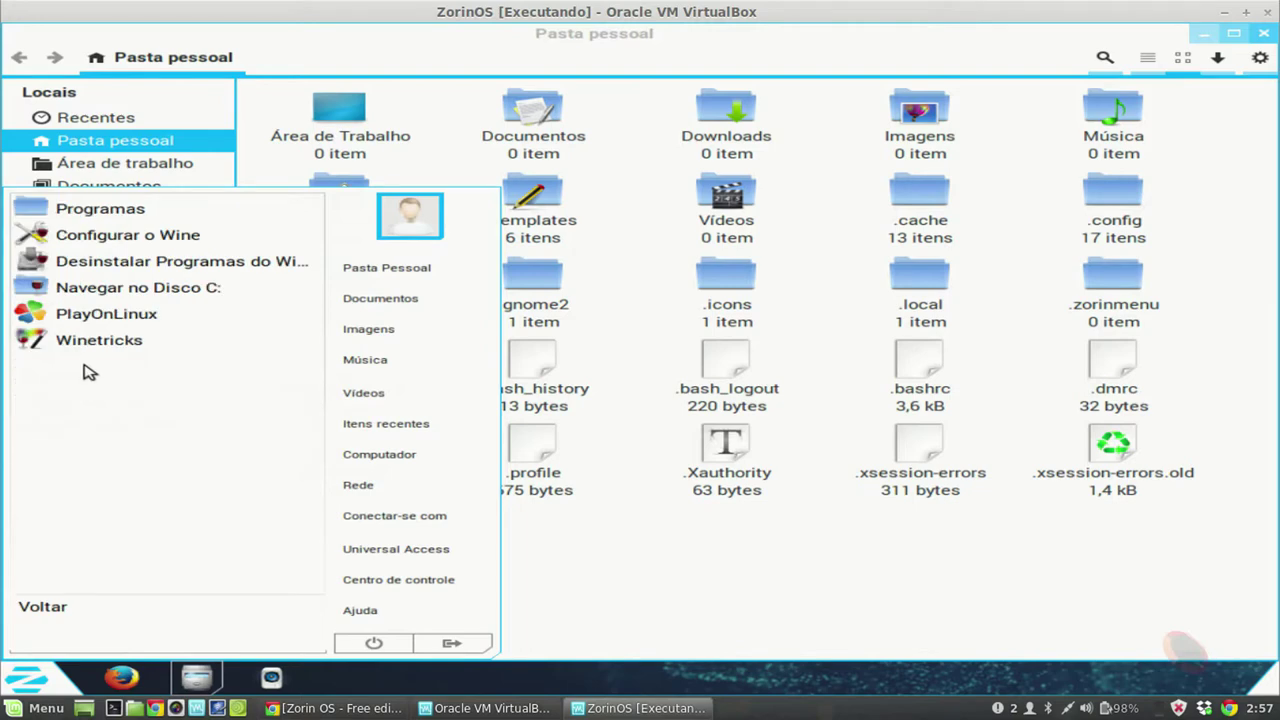
pyautogui.click(116, 236)
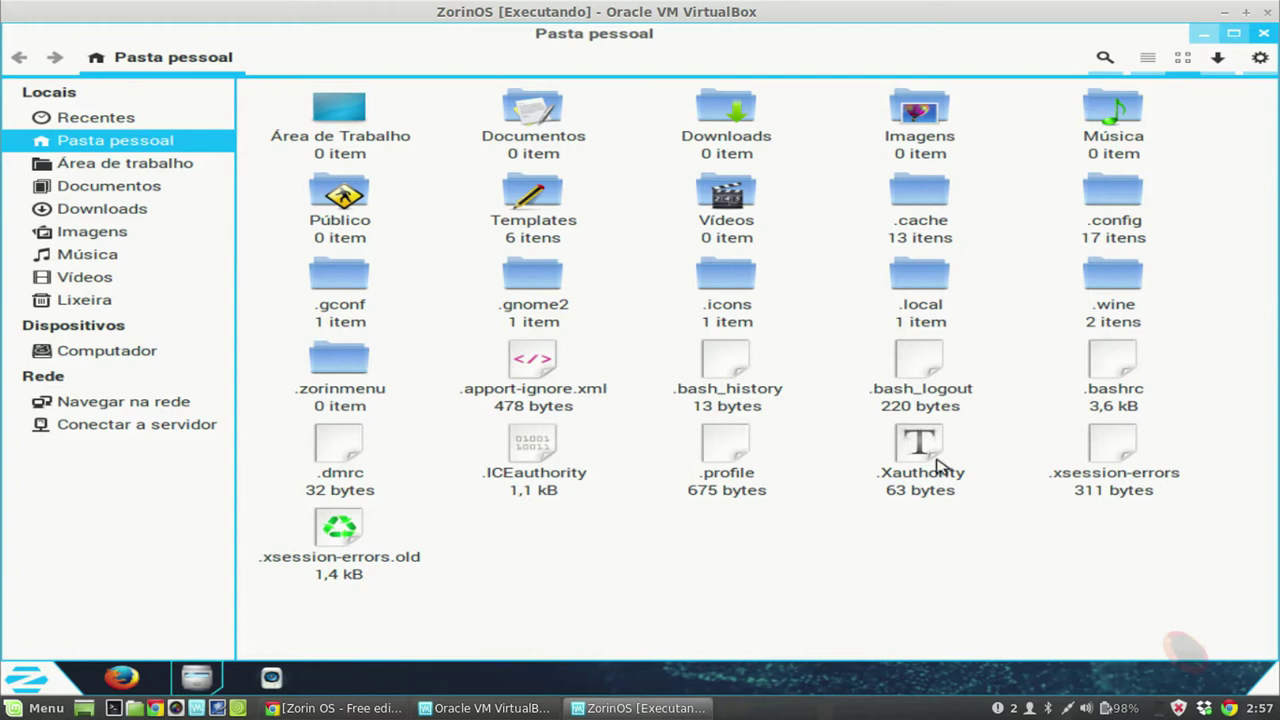
pyautogui.doubleClick(1113, 280)
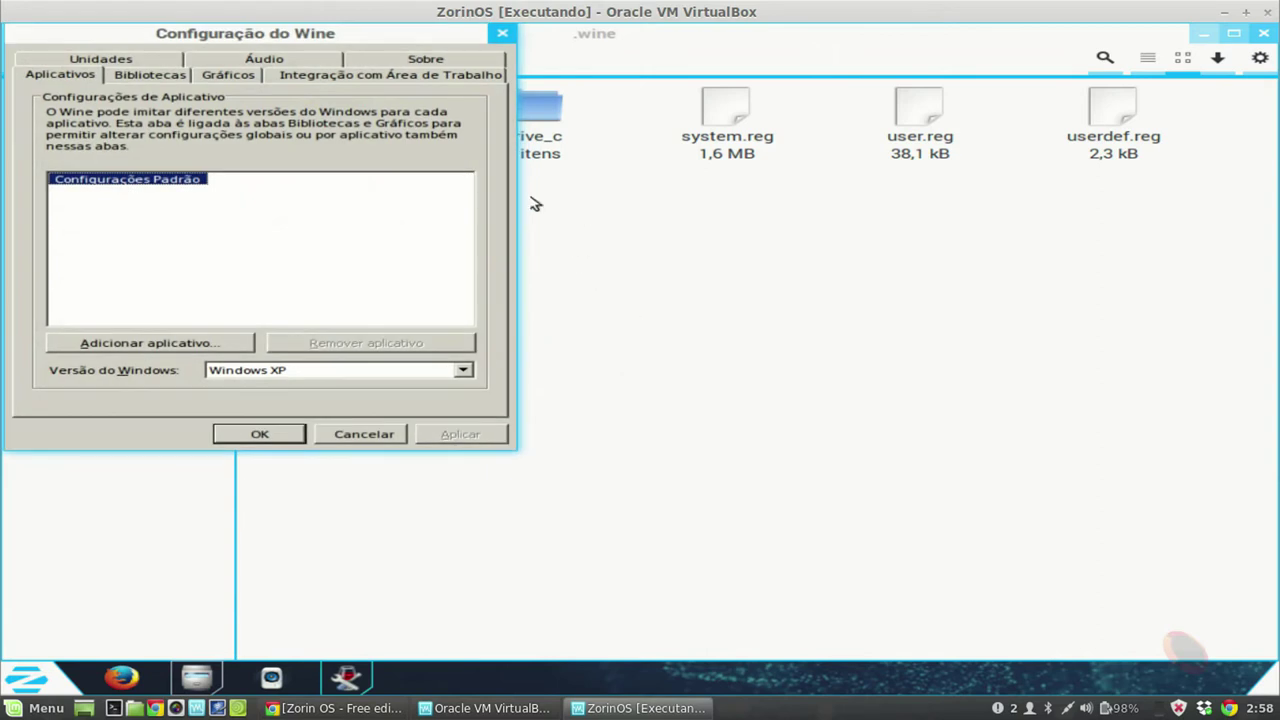
# Step: Close the Wine configuration, open drive_c, then open its windows folder
pyautogui.click(502, 33)
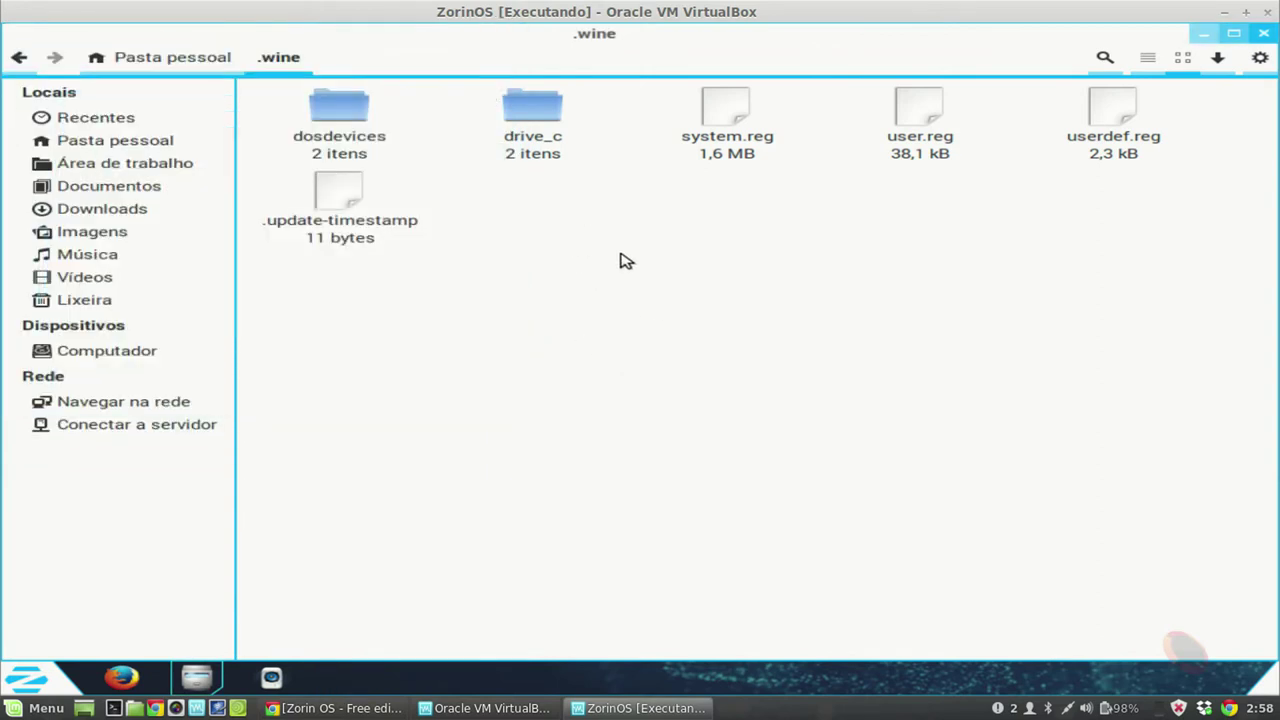
pyautogui.doubleClick(540, 120)
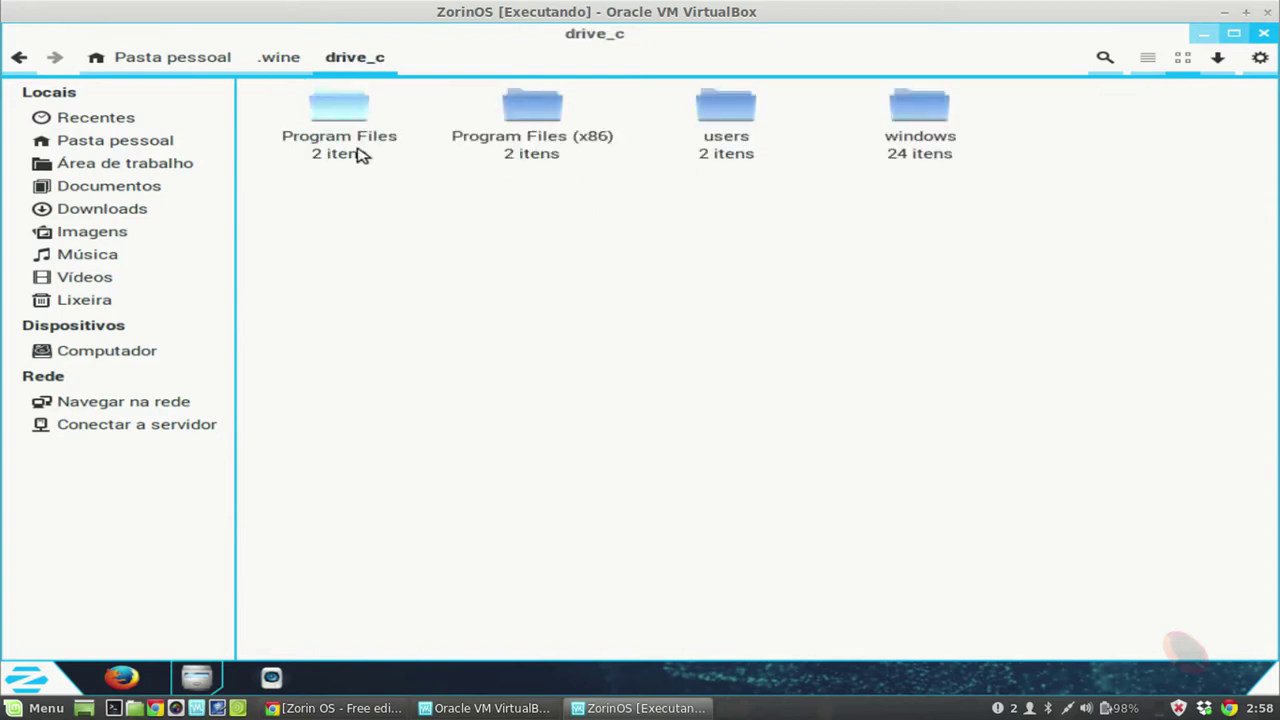
pyautogui.click(368, 150)
pyautogui.click(566, 145)
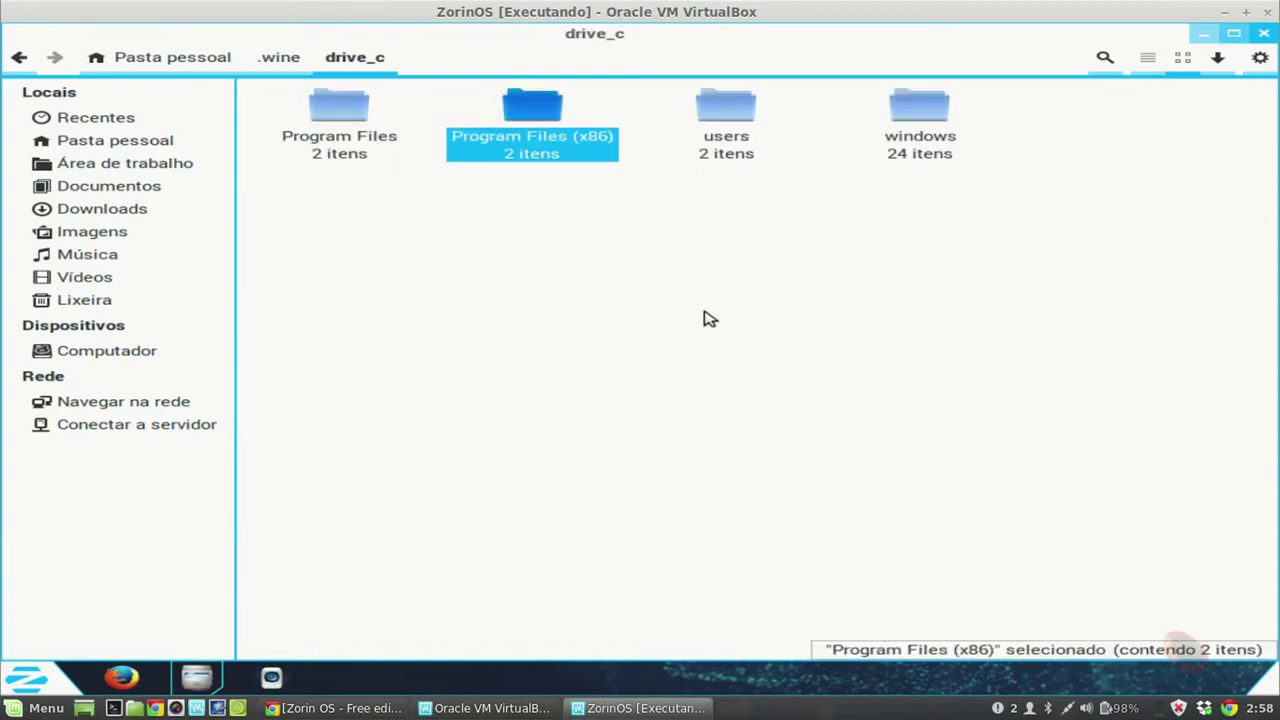
pyautogui.click(742, 150)
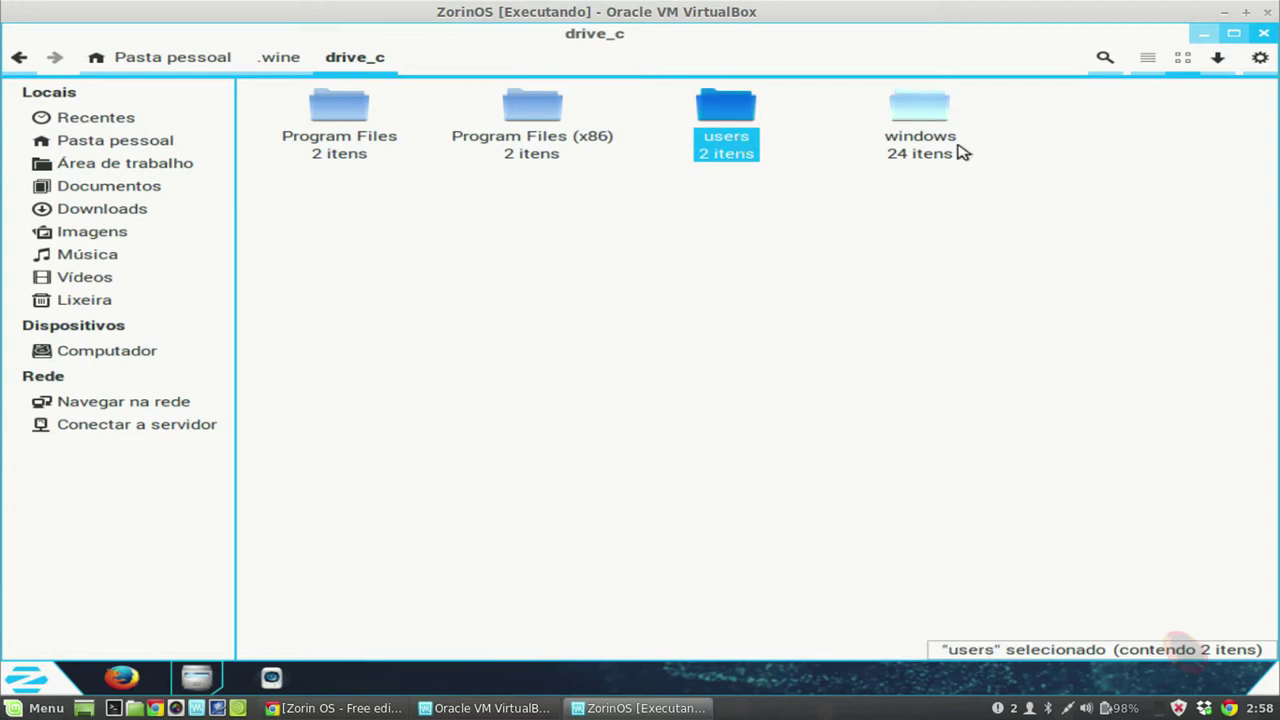
pyautogui.click(935, 118)
pyautogui.doubleClick(935, 118)
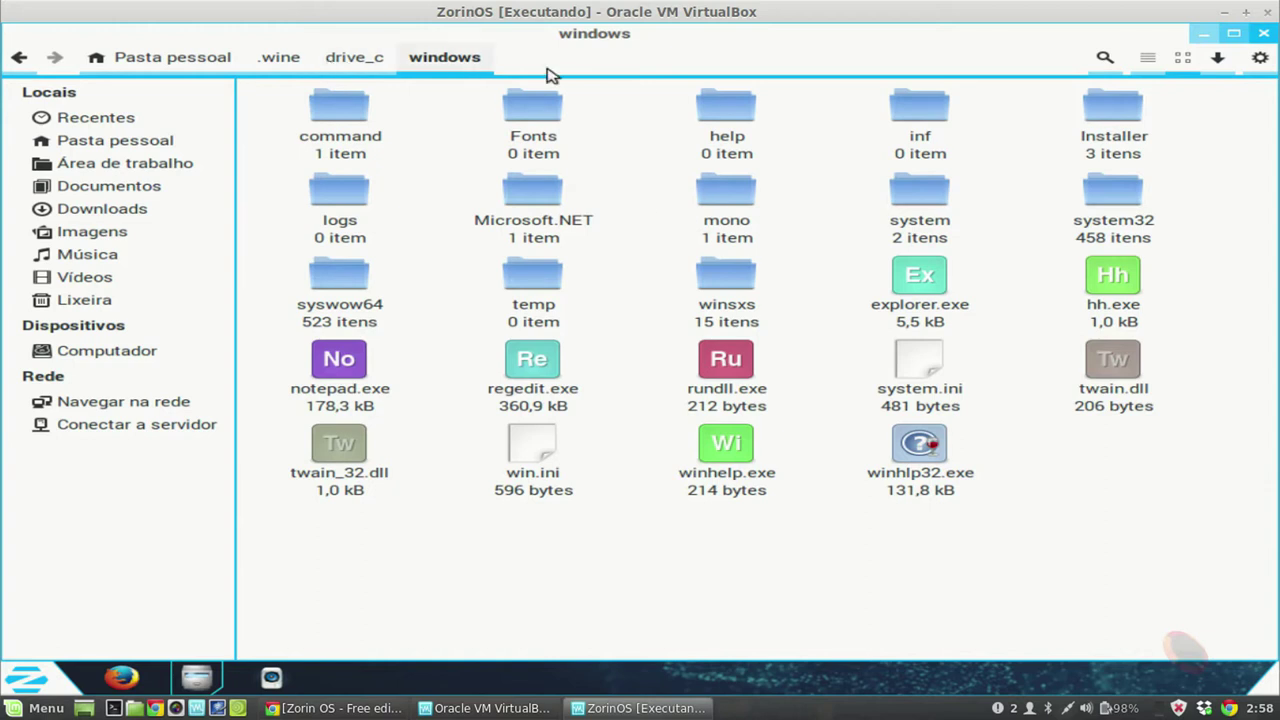
# Step: Inspect rundll.exe, system.ini and twain.dll, return to drive_c, and close the file manager
pyautogui.click(765, 362)
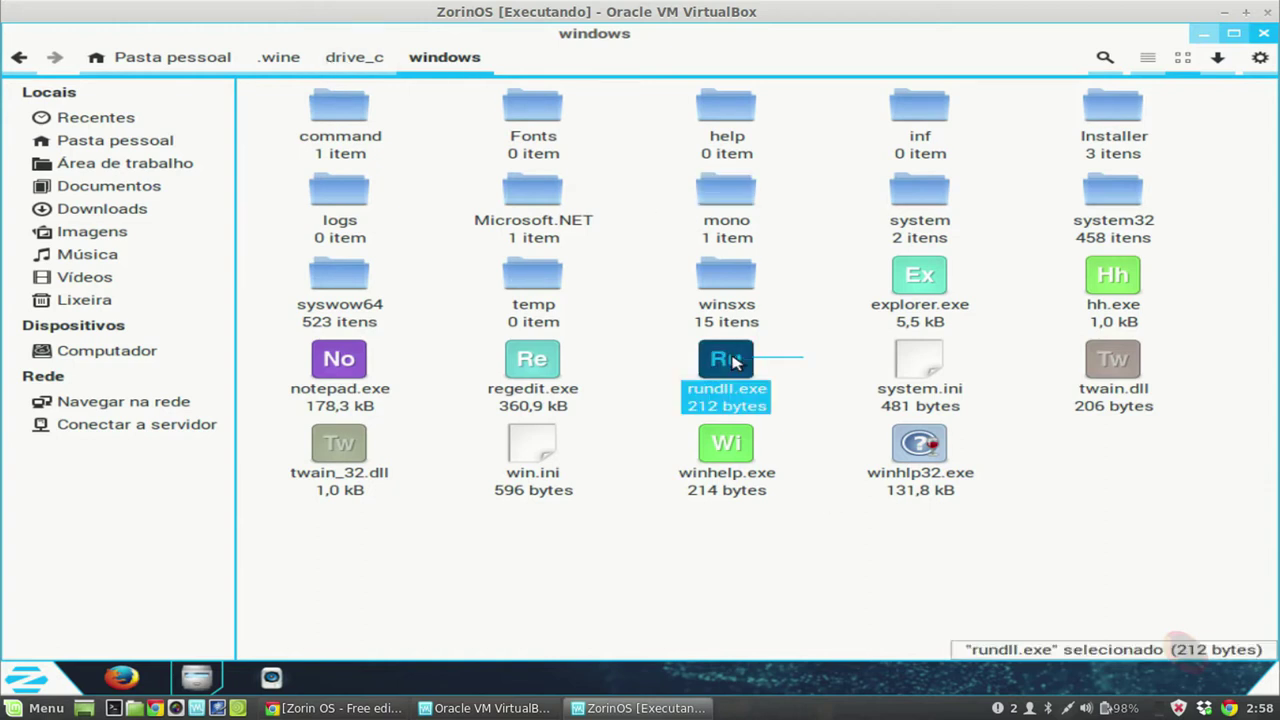
pyautogui.click(972, 405)
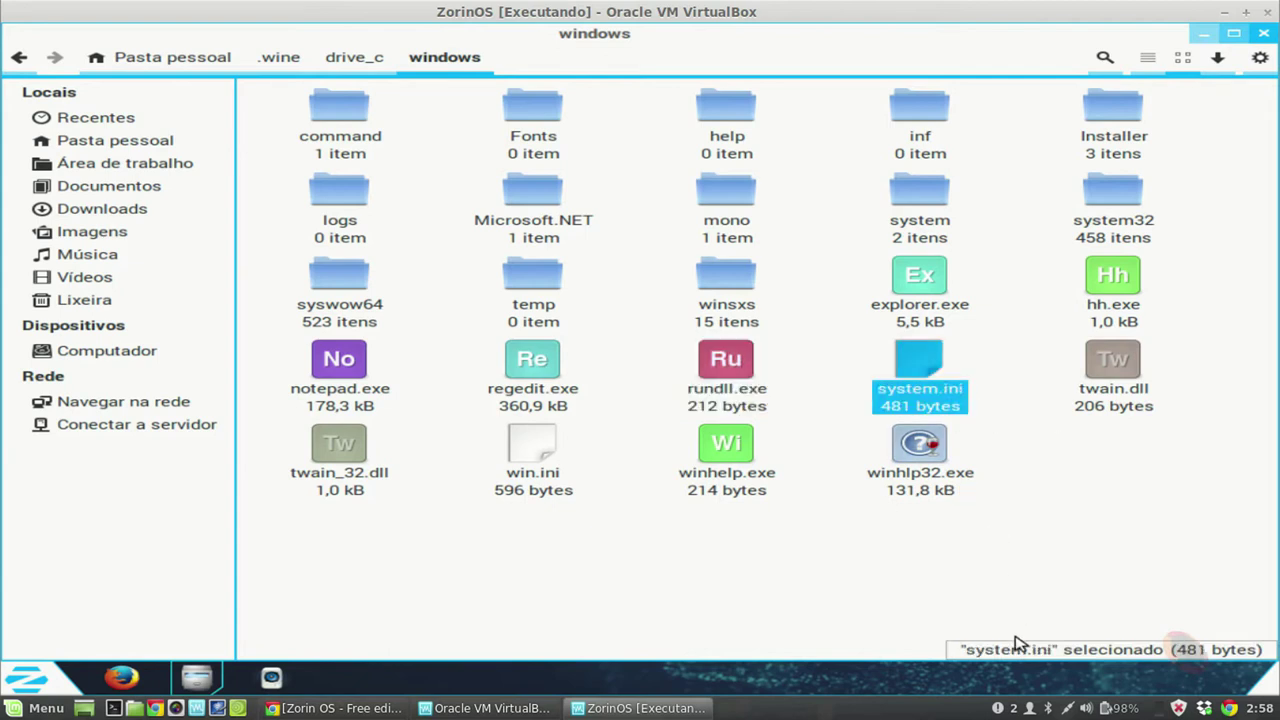
pyautogui.click(1122, 404)
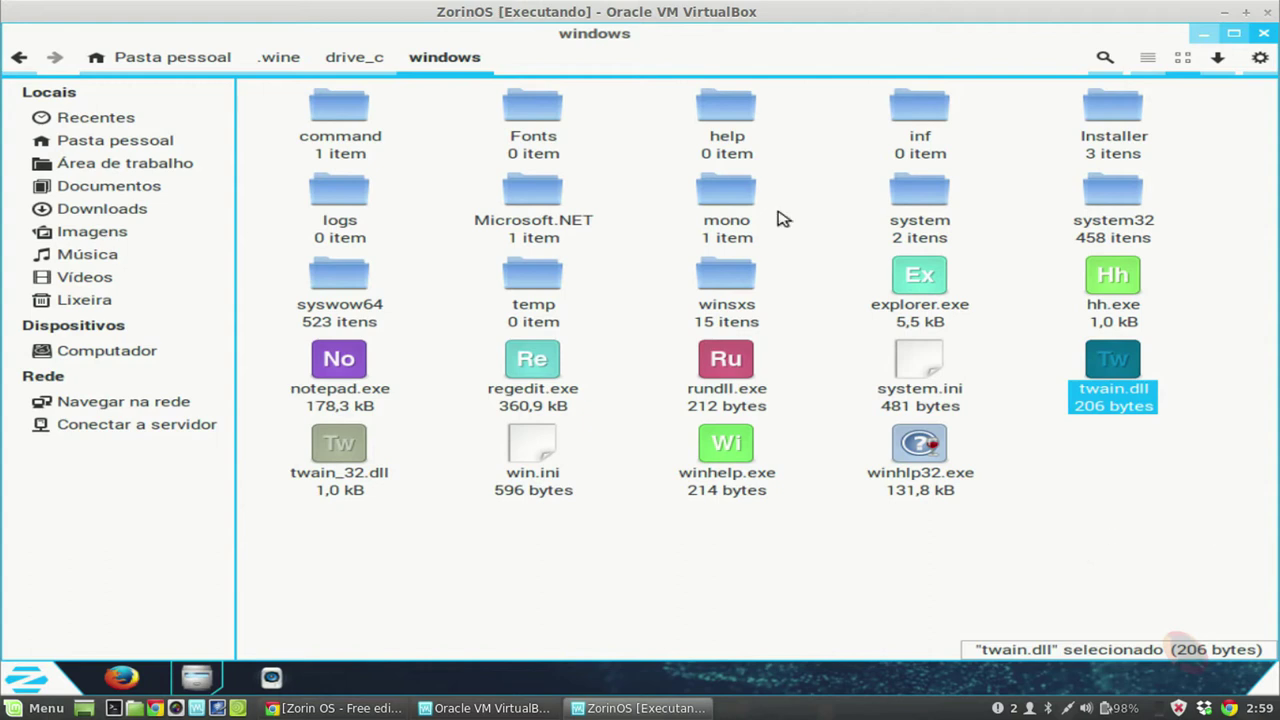
pyautogui.click(360, 60)
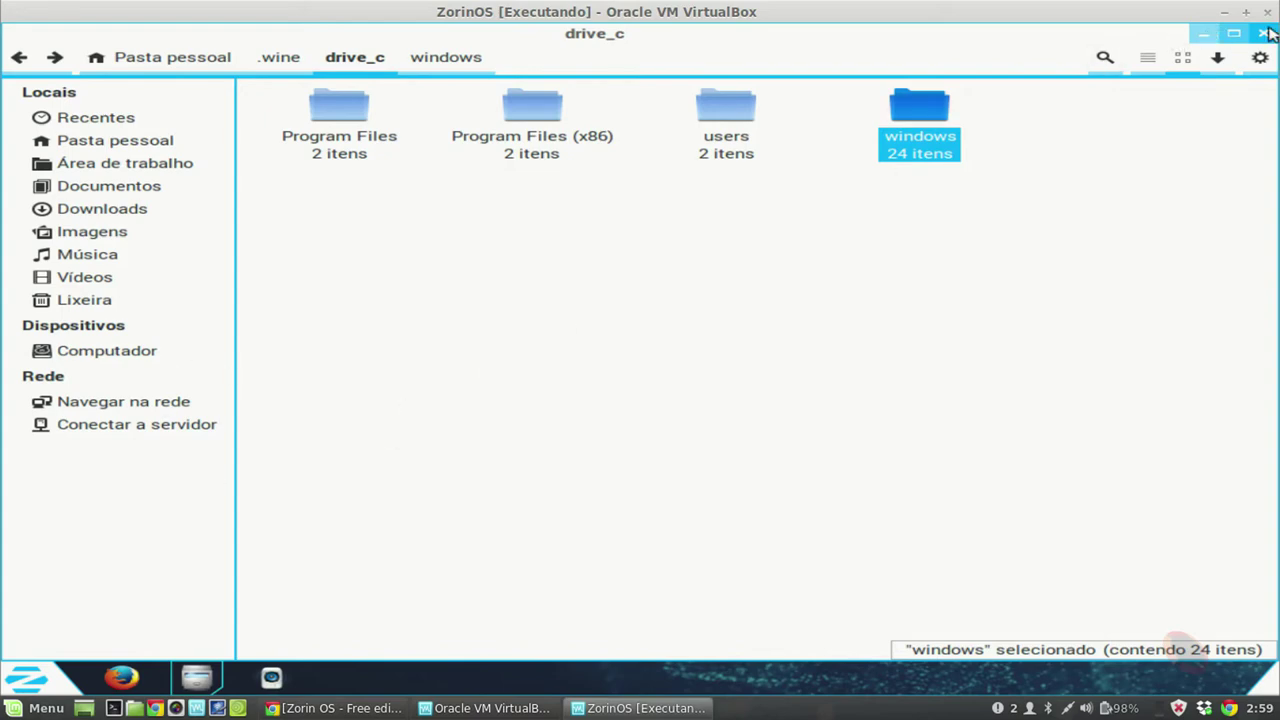
pyautogui.click(1265, 32)
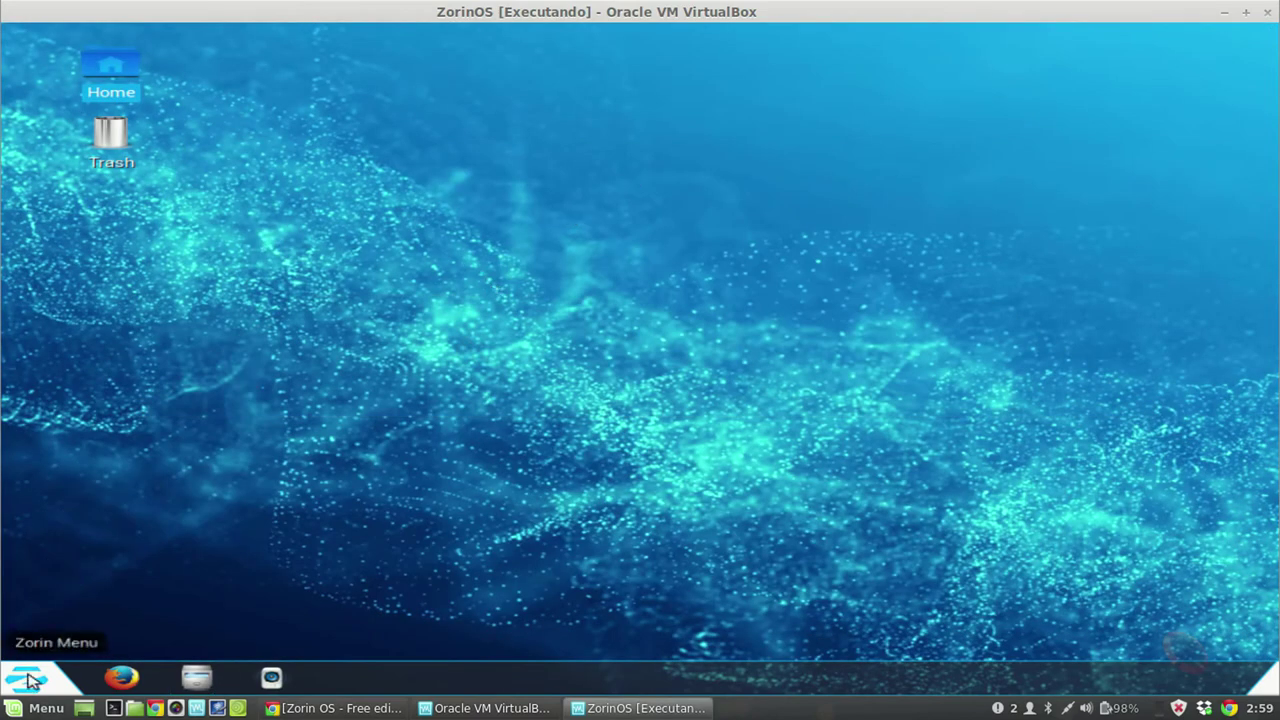
# Step: Launch the Central de programas software center from the Zorin Menu
pyautogui.click(30, 708)
pyautogui.click(777, 535)
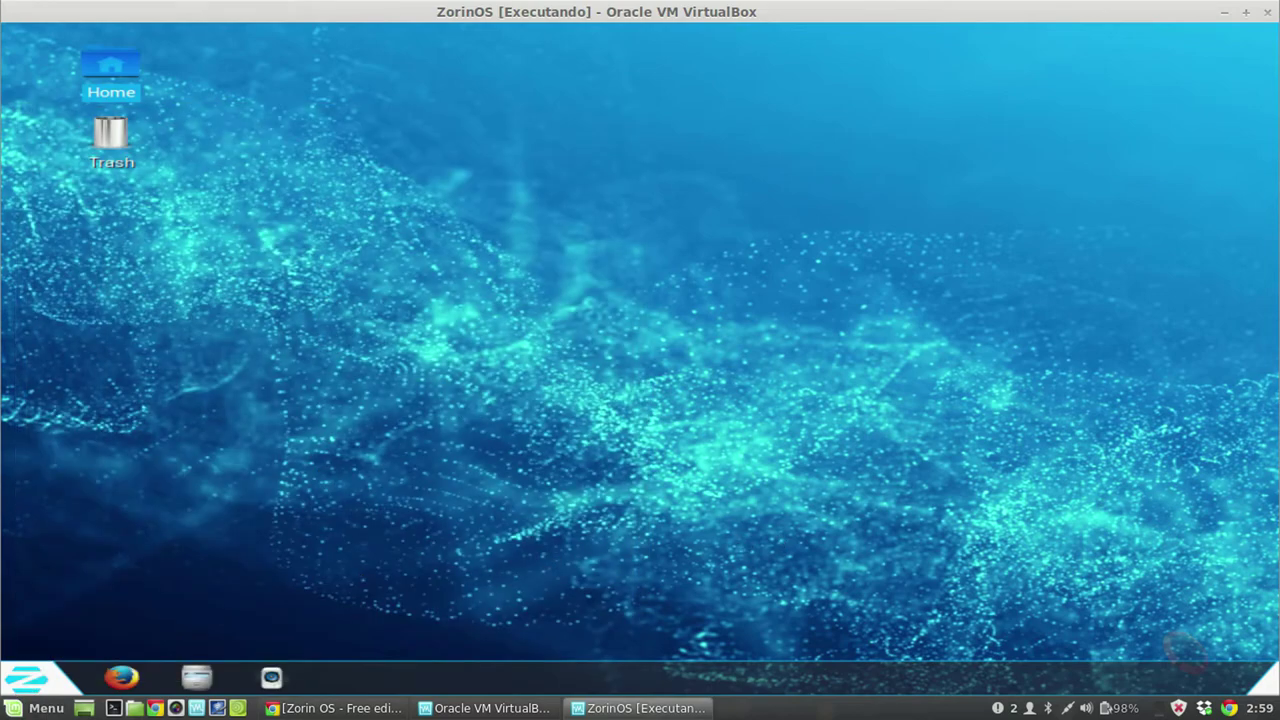
pyautogui.click(27, 678)
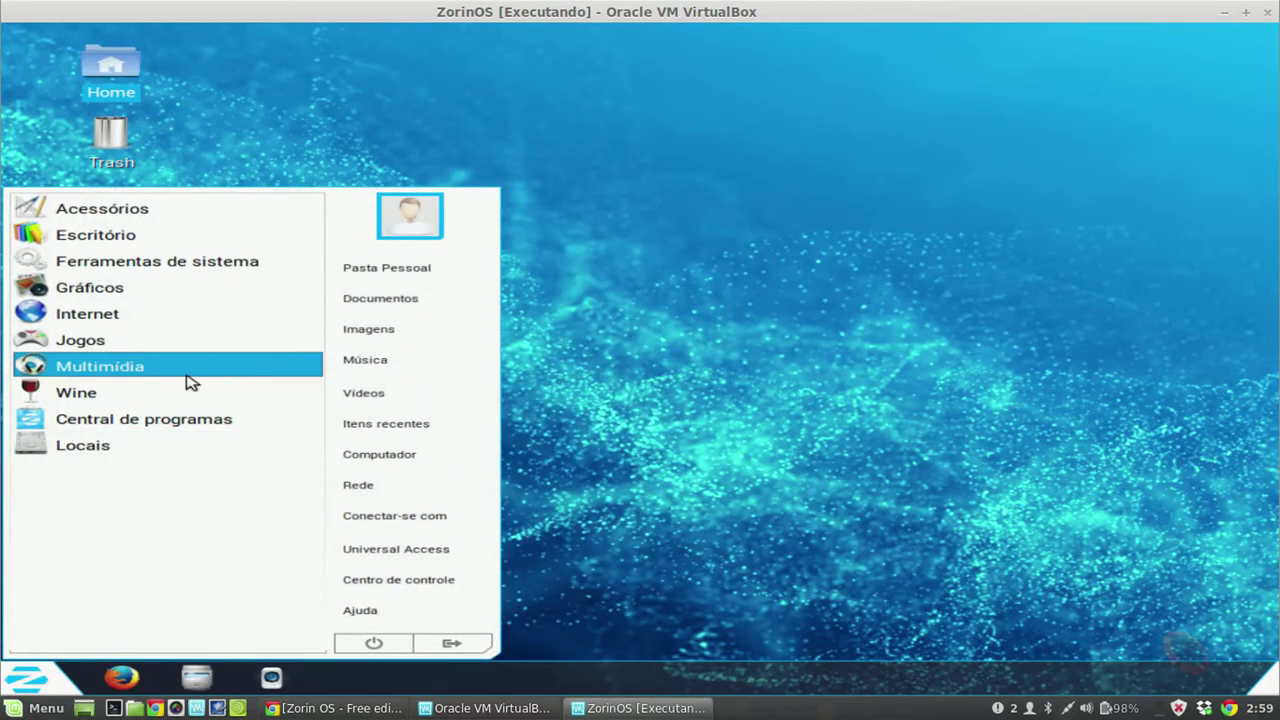
pyautogui.click(132, 428)
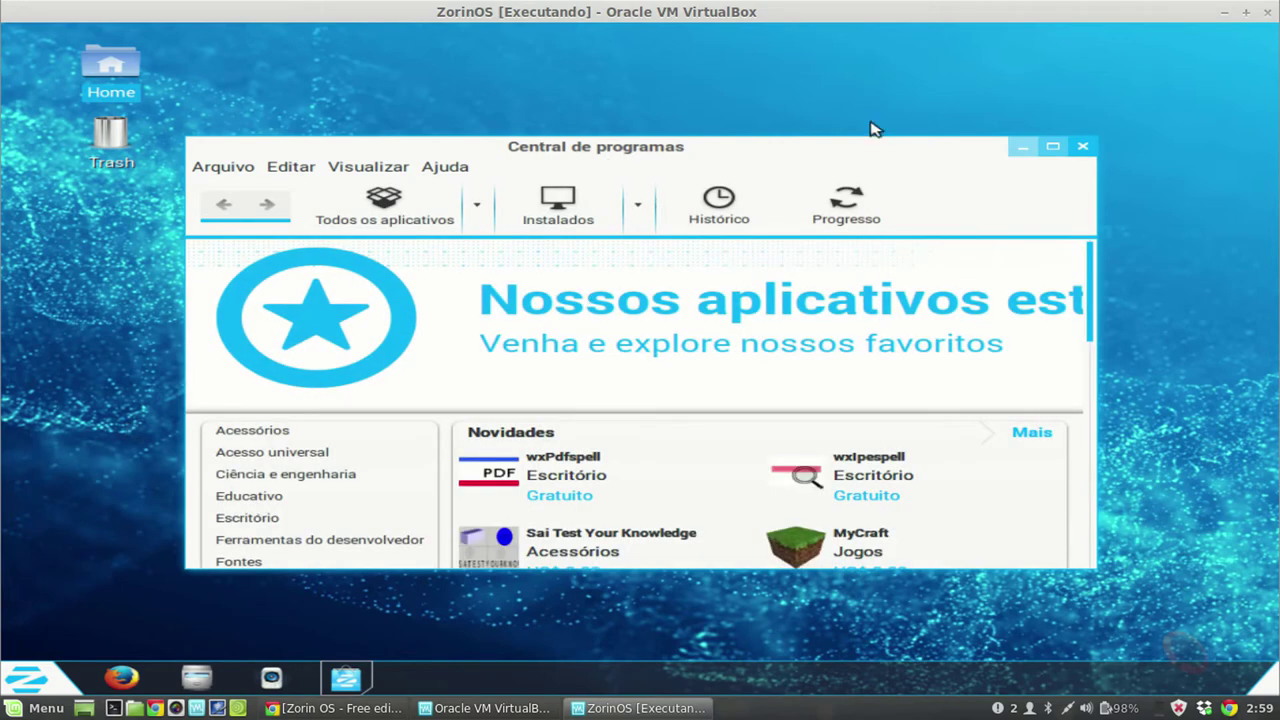
# Step: Maximize the software center, scroll through the featured apps, then close it
pyautogui.click(1053, 148)
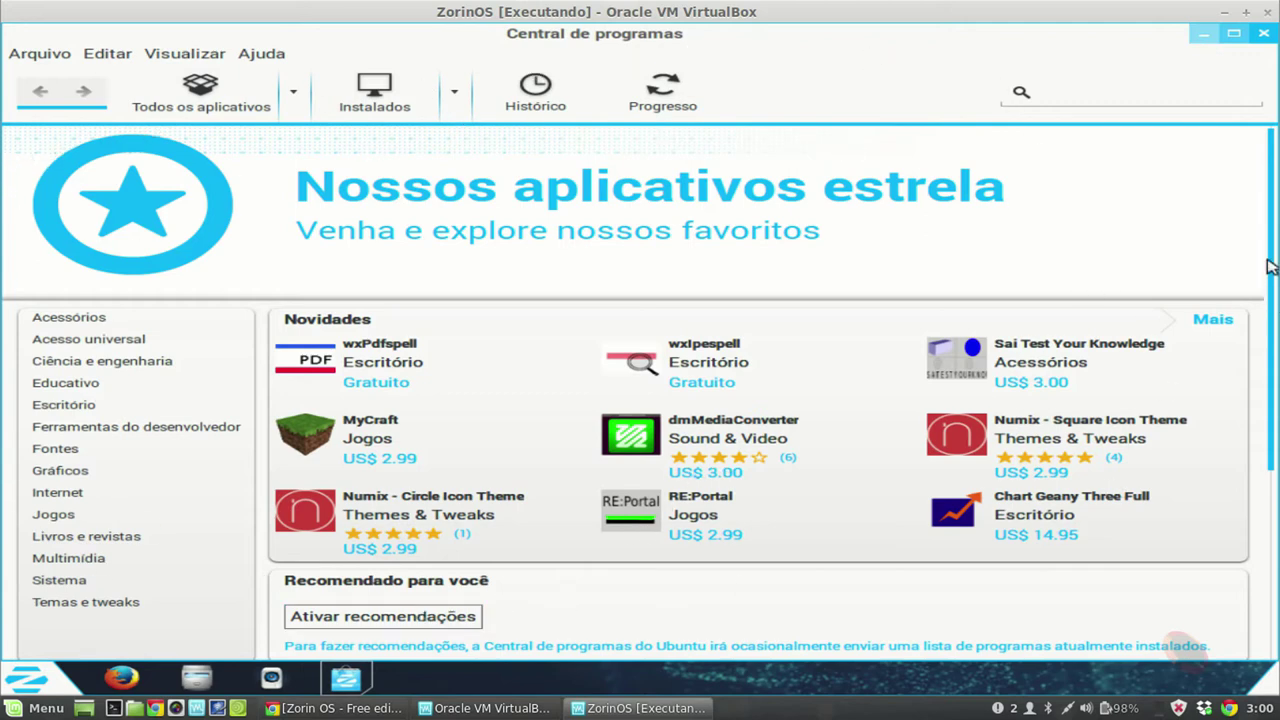
pyautogui.moveTo(1272, 268); pyautogui.dragTo(1276, 450)
pyautogui.moveTo(1276, 326); pyautogui.dragTo(1276, 222)
pyautogui.click(1261, 36)
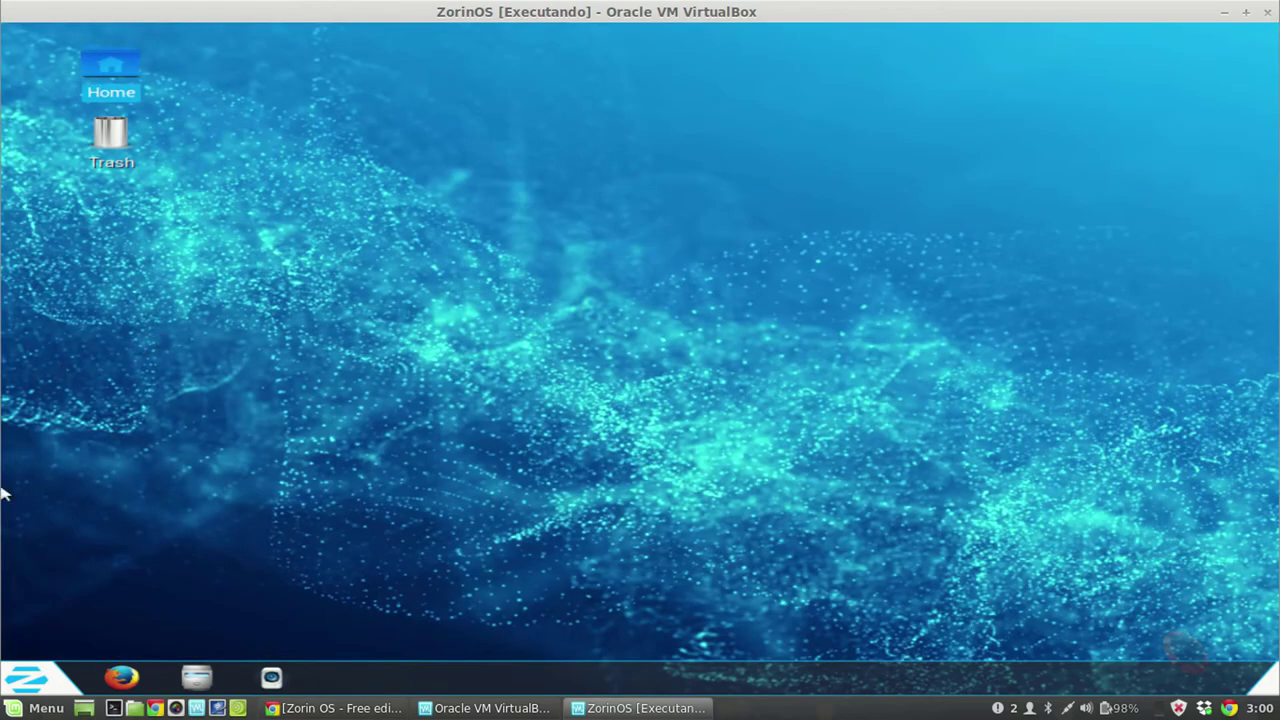
pyautogui.click(40, 679)
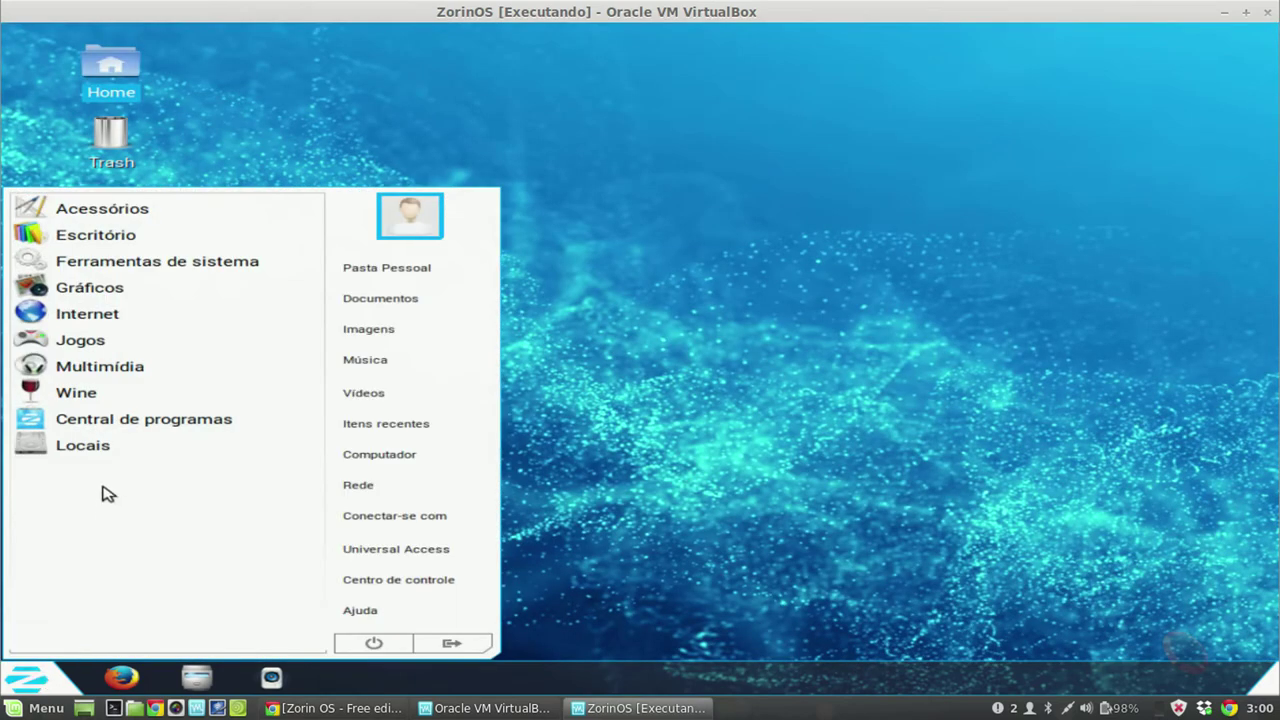
pyautogui.click(110, 455)
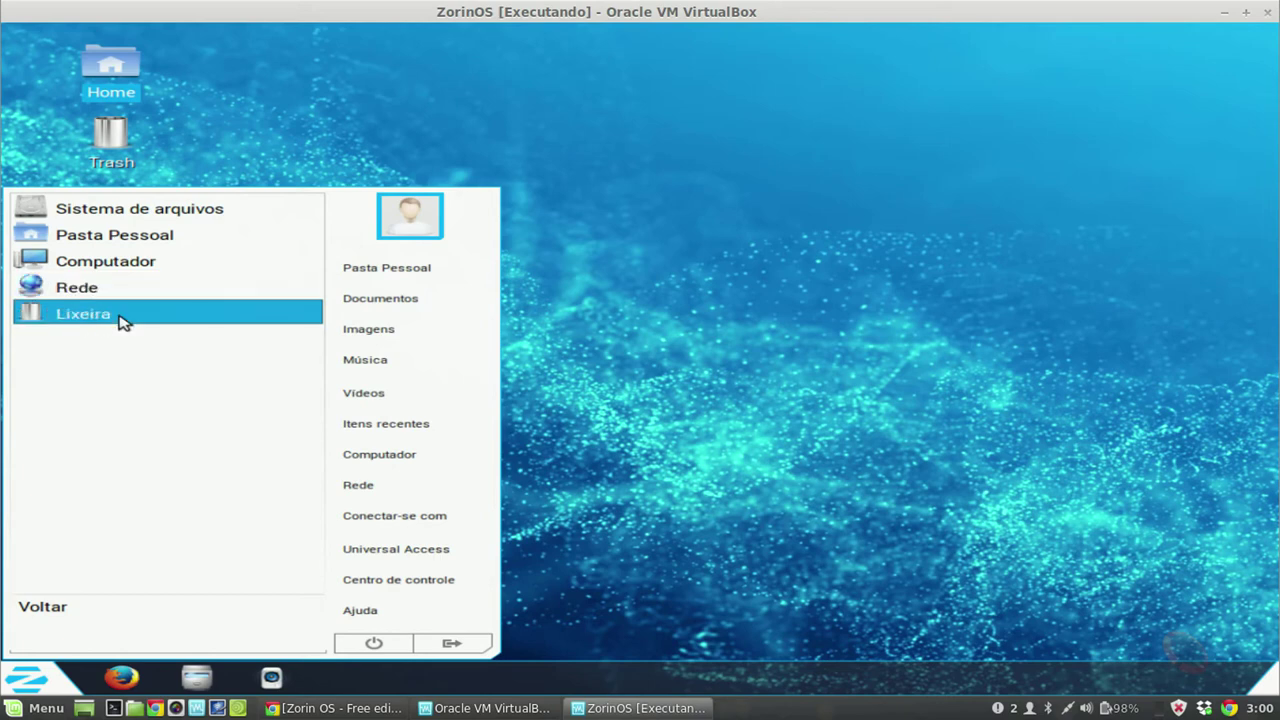
pyautogui.click(199, 208)
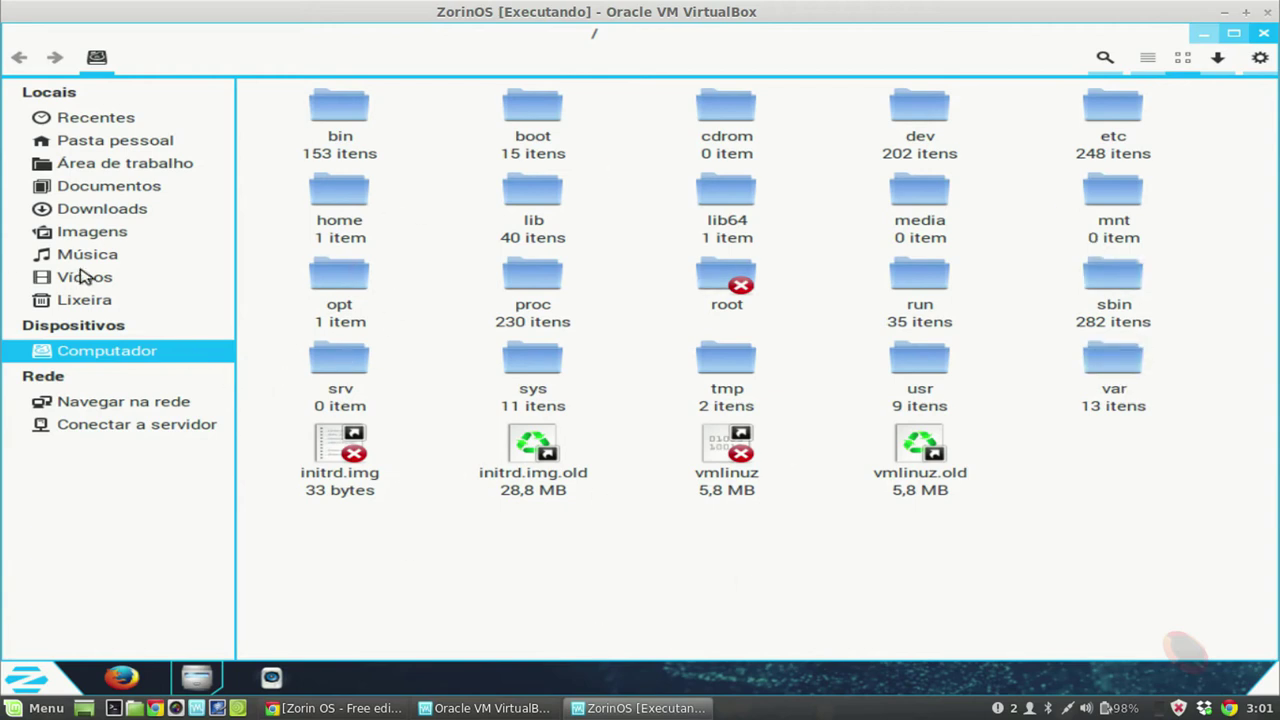
pyautogui.click(115, 212)
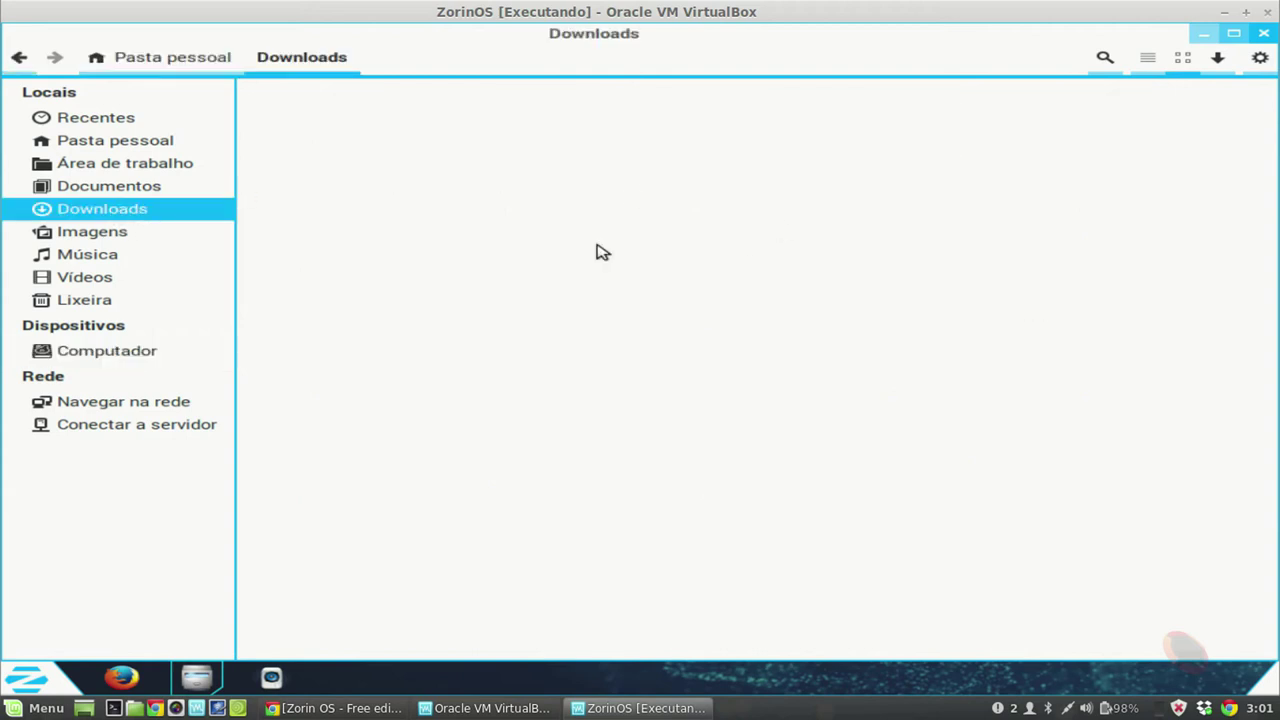
pyautogui.click(130, 190)
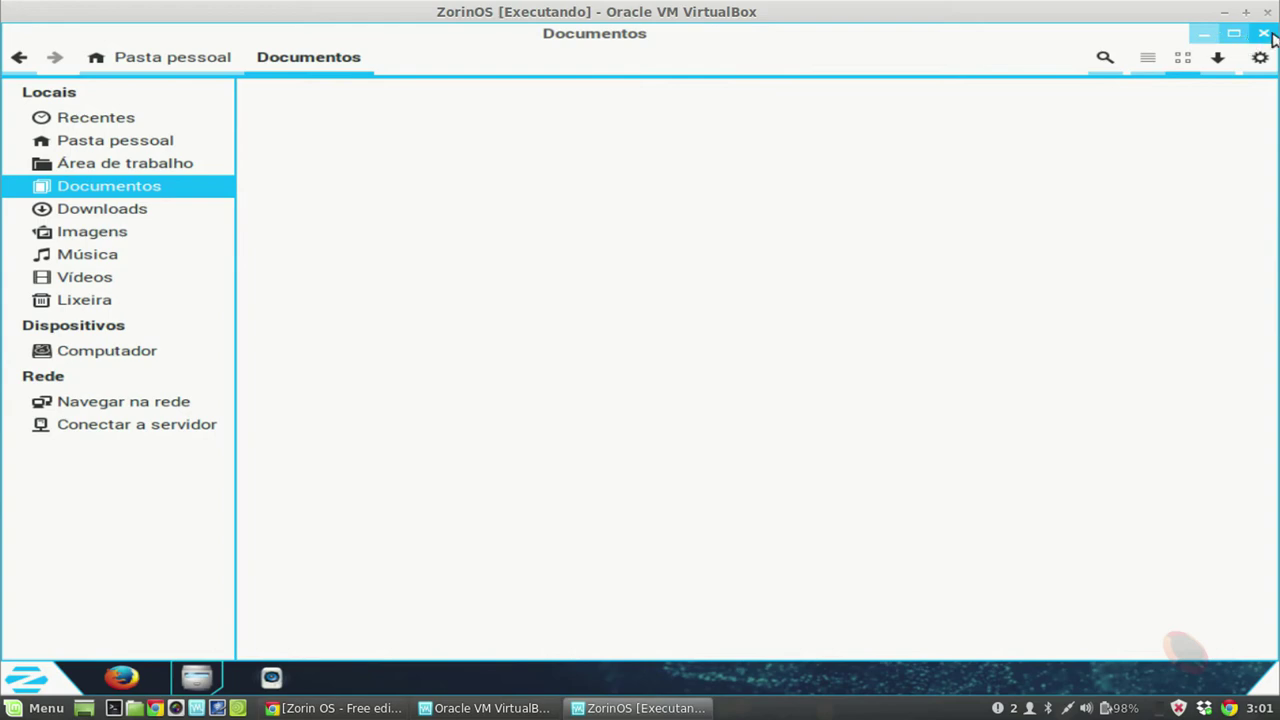
pyautogui.click(1266, 35)
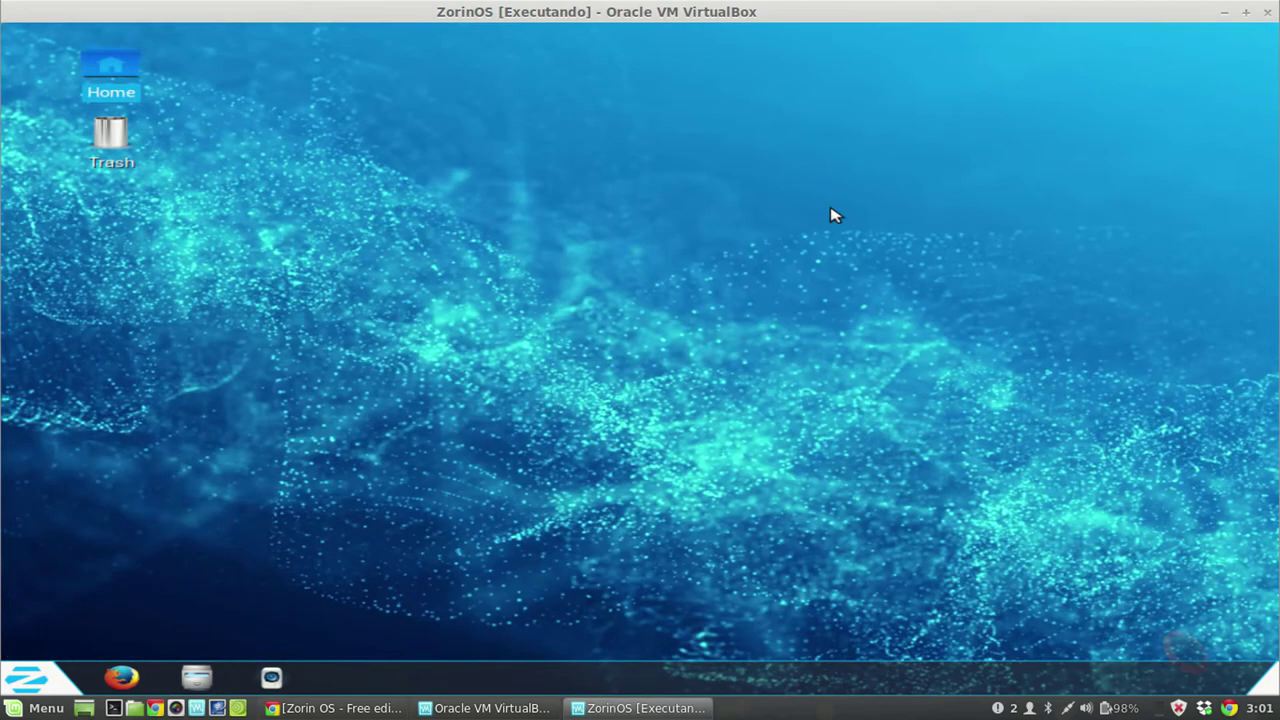
# Step: Open Alterar plano de fundo from the desktop menu and scroll the Papéis de parede gallery
pyautogui.rightClick(528, 233)
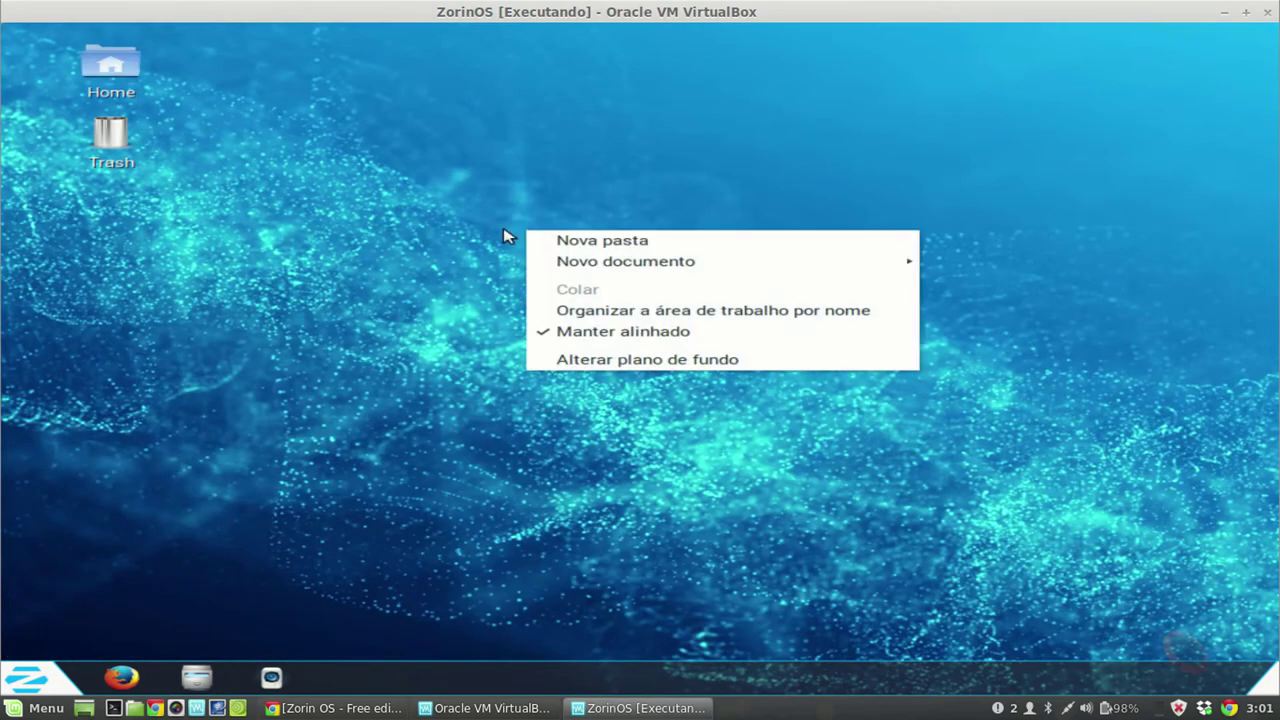
pyautogui.click(600, 360)
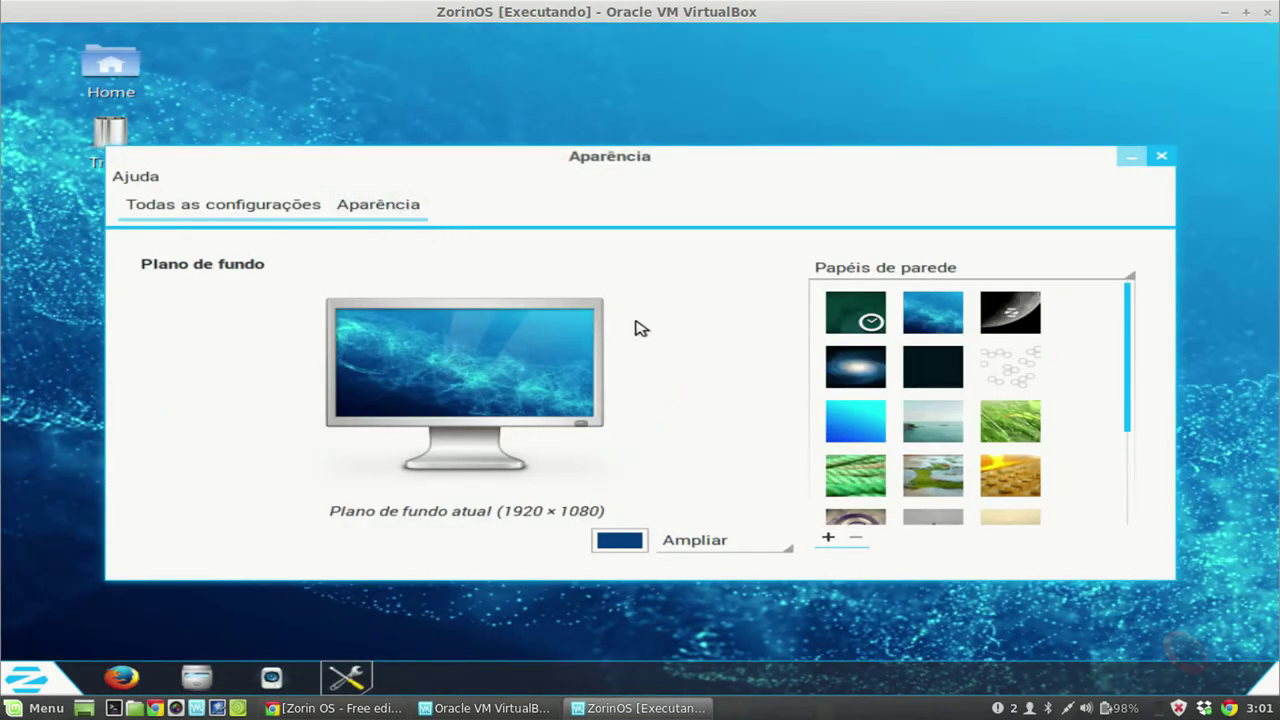
pyautogui.moveTo(1122, 329); pyautogui.dragTo(909, 457)
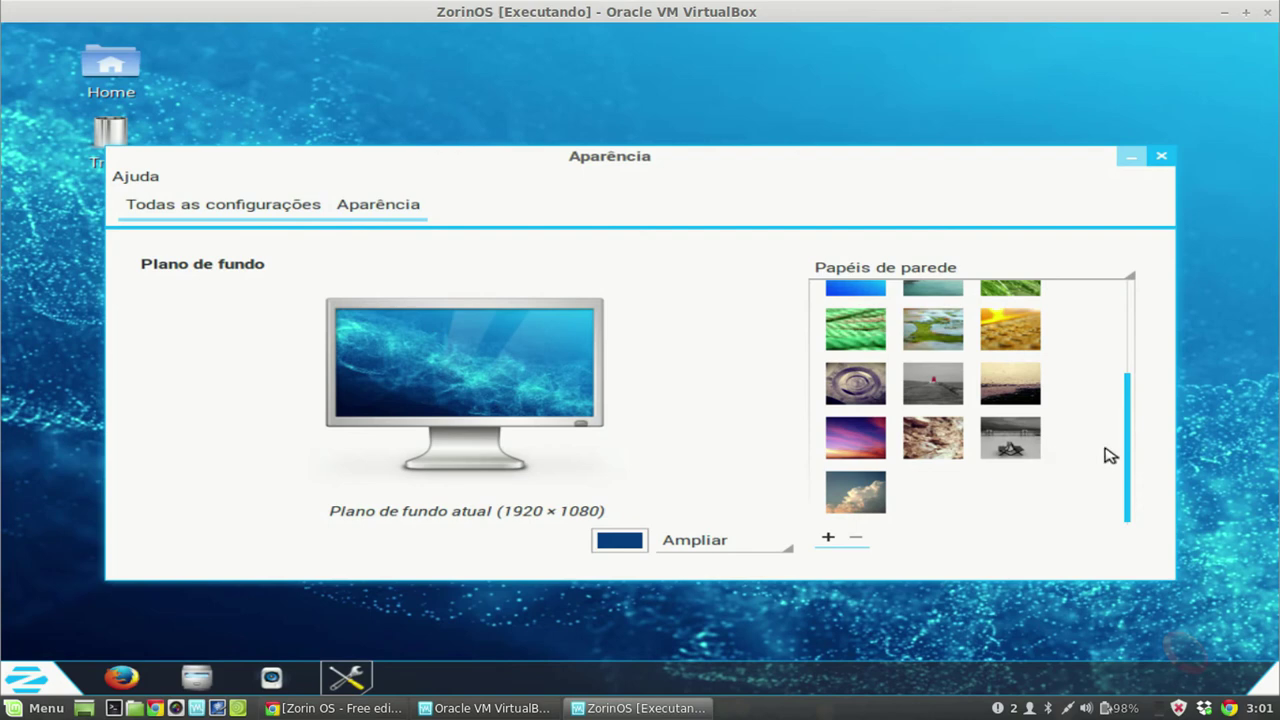
pyautogui.moveTo(1134, 443); pyautogui.dragTo(1149, 323)
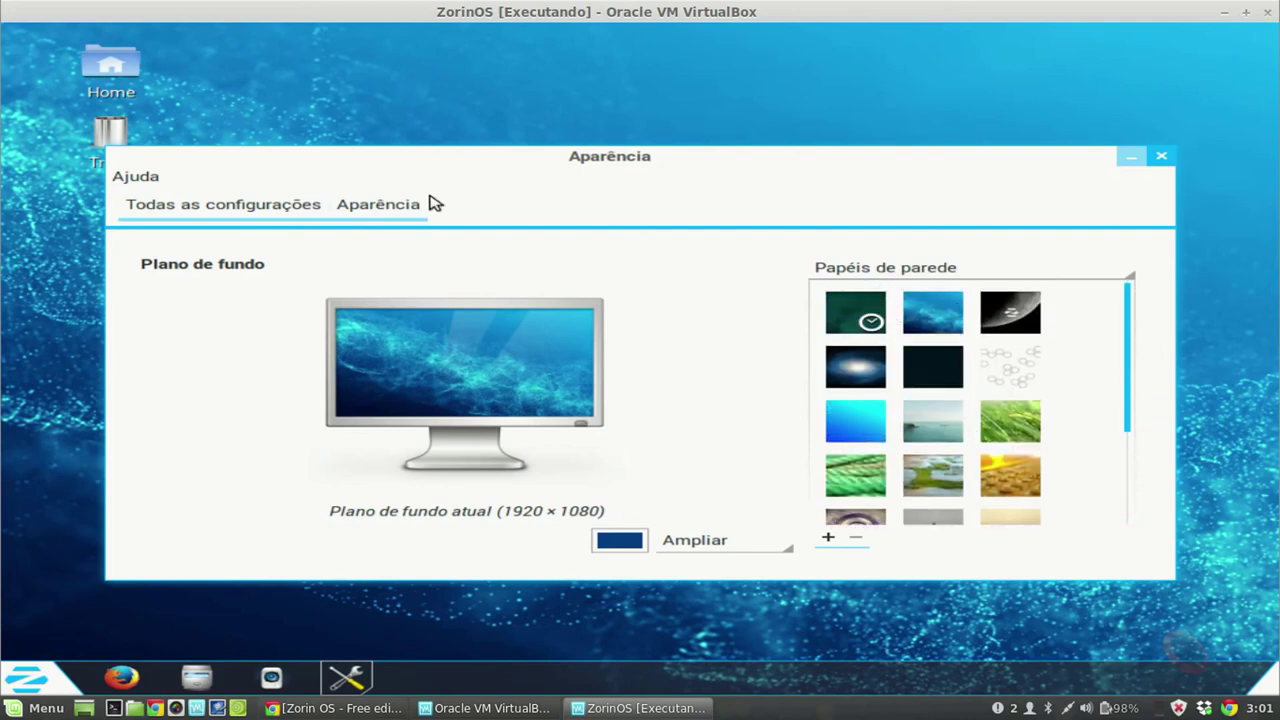
# Step: Check the Contas de usuários page from Todas as configurações, then close Configurações do sistema
pyautogui.click(263, 205)
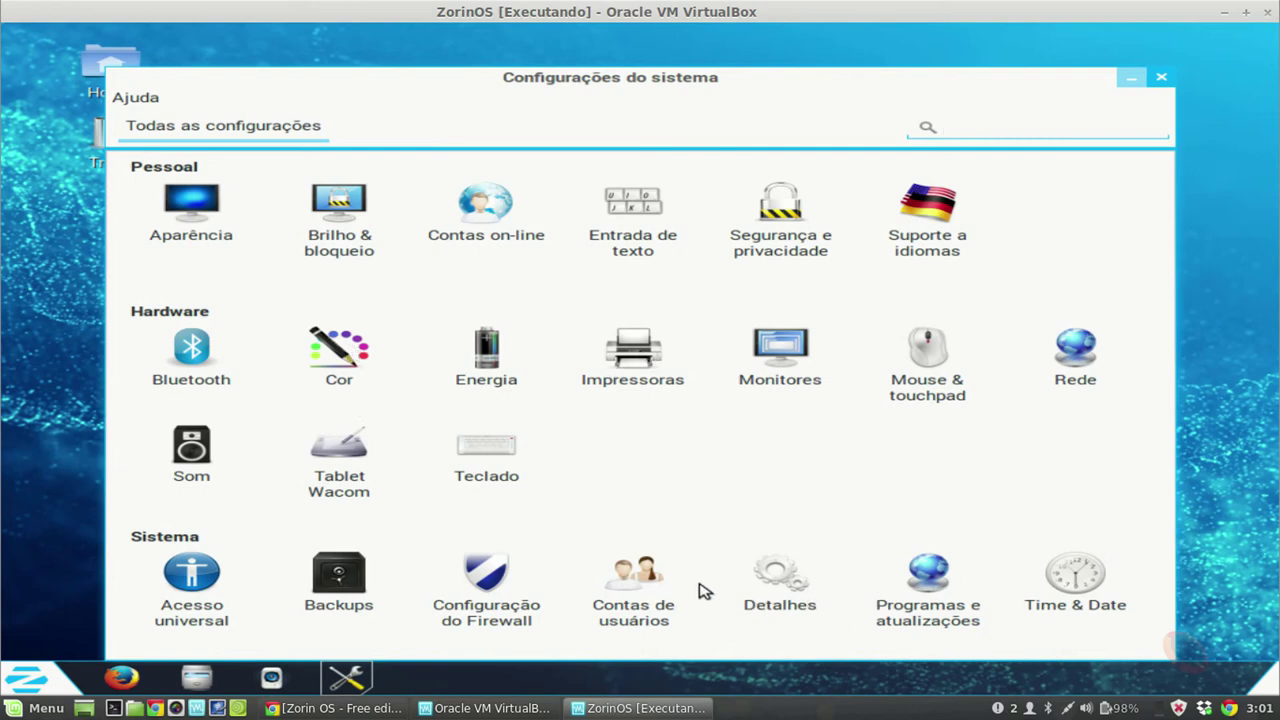
pyautogui.click(651, 580)
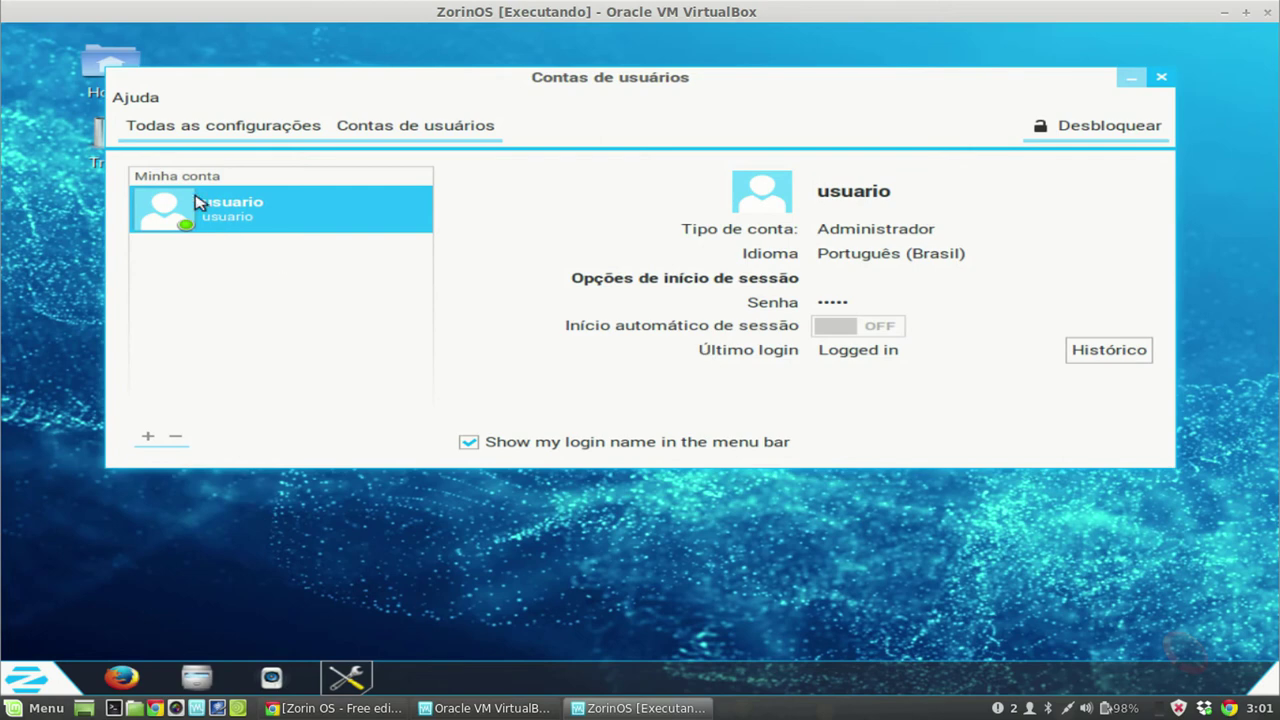
pyautogui.click(160, 128)
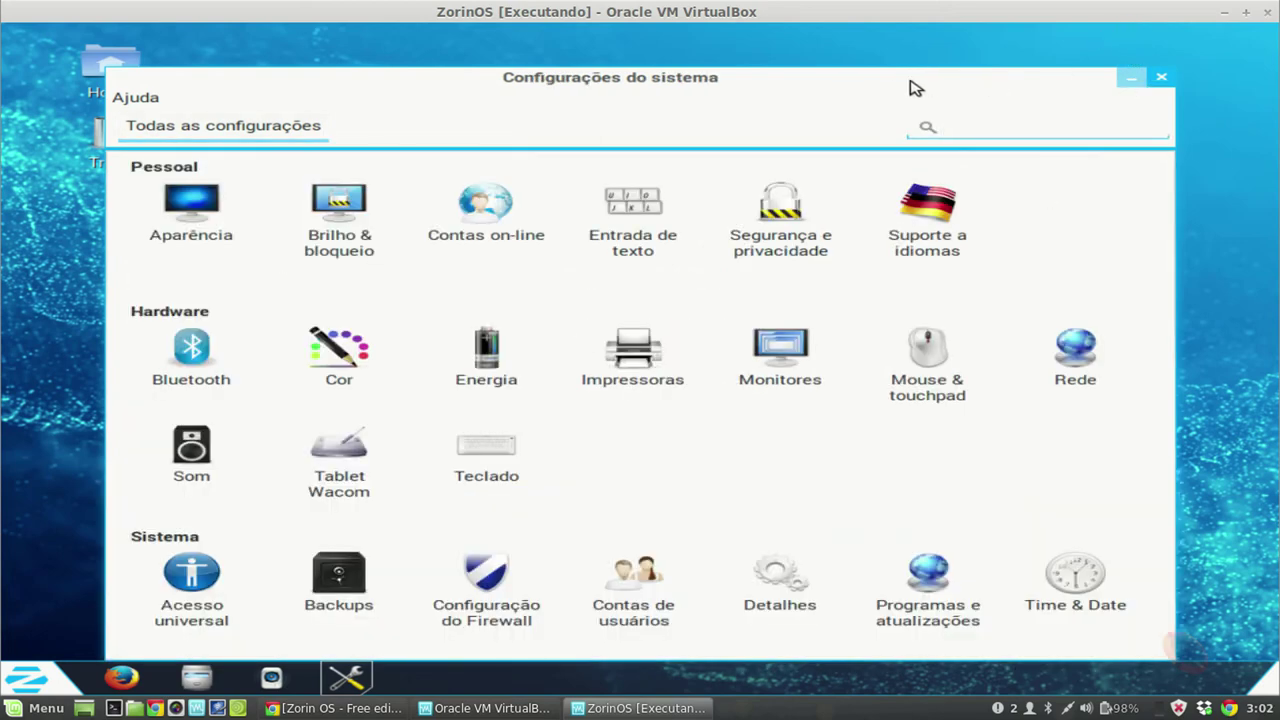
pyautogui.moveTo(913, 88)
pyautogui.mouseDown()
pyautogui.moveTo(791, 69)
pyautogui.moveTo(909, 68)
pyautogui.mouseUp()
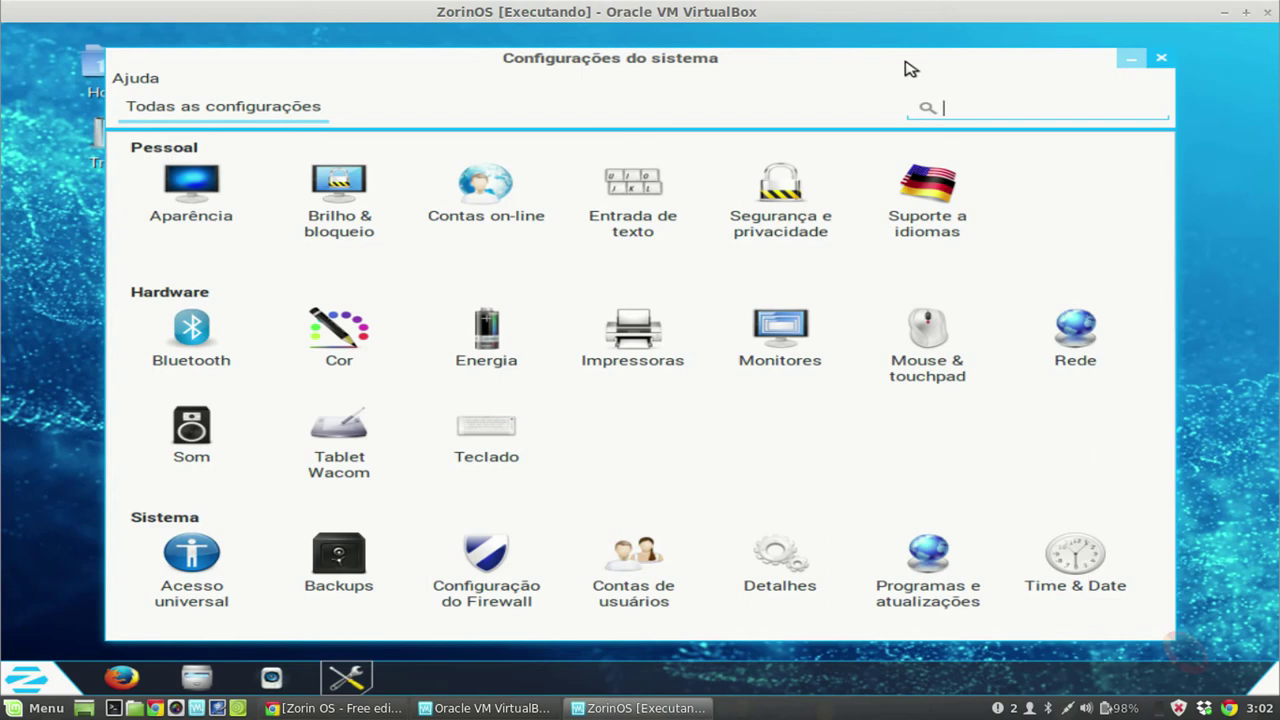
pyautogui.click(1161, 60)
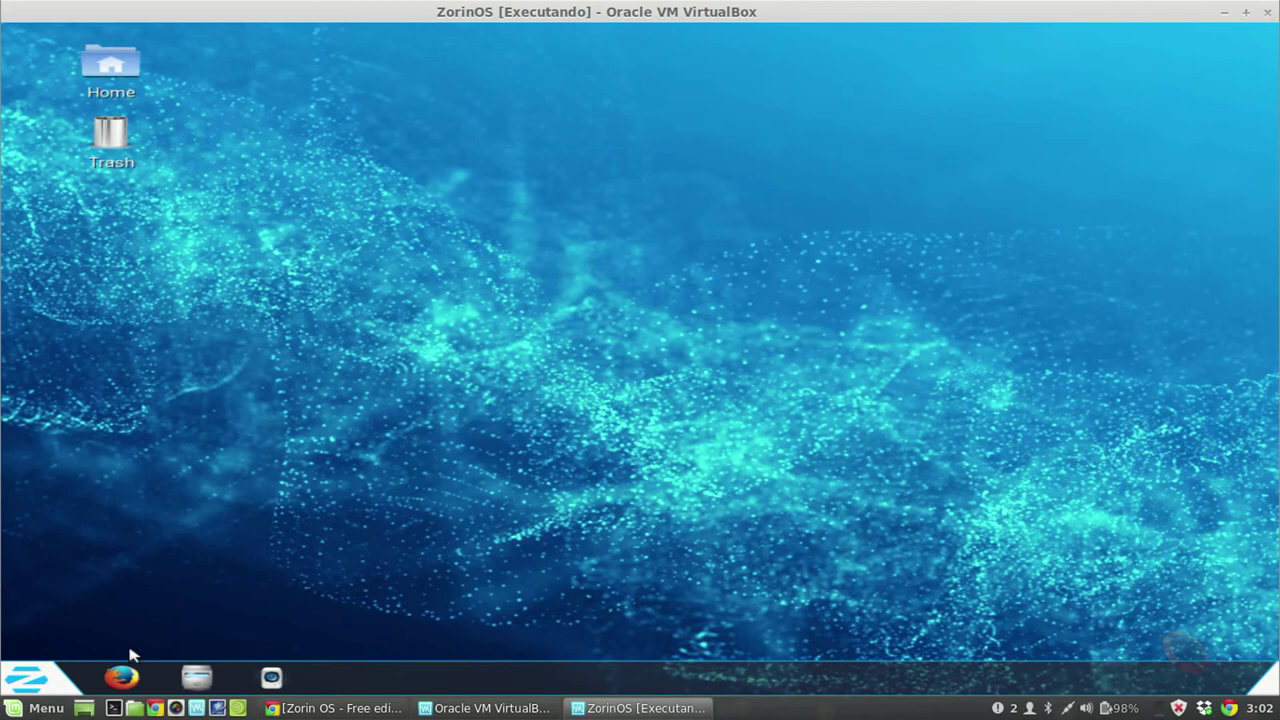
pyautogui.click(47, 680)
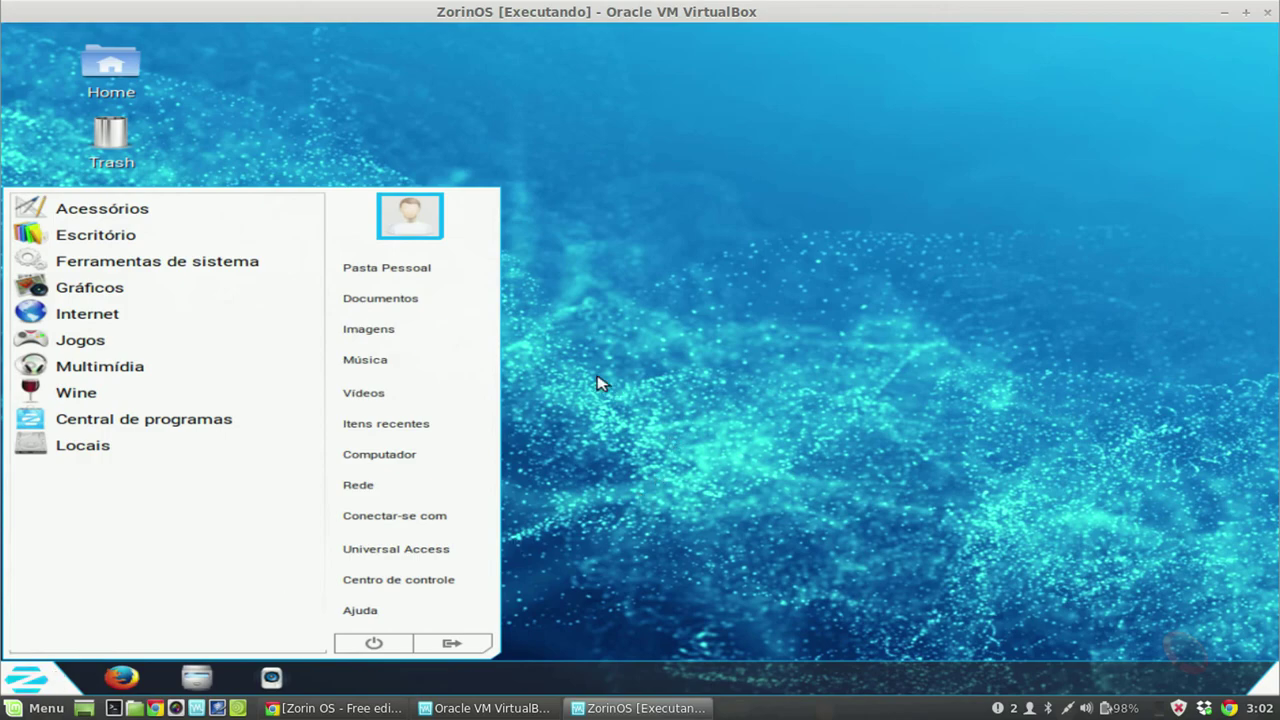
pyautogui.click(1043, 449)
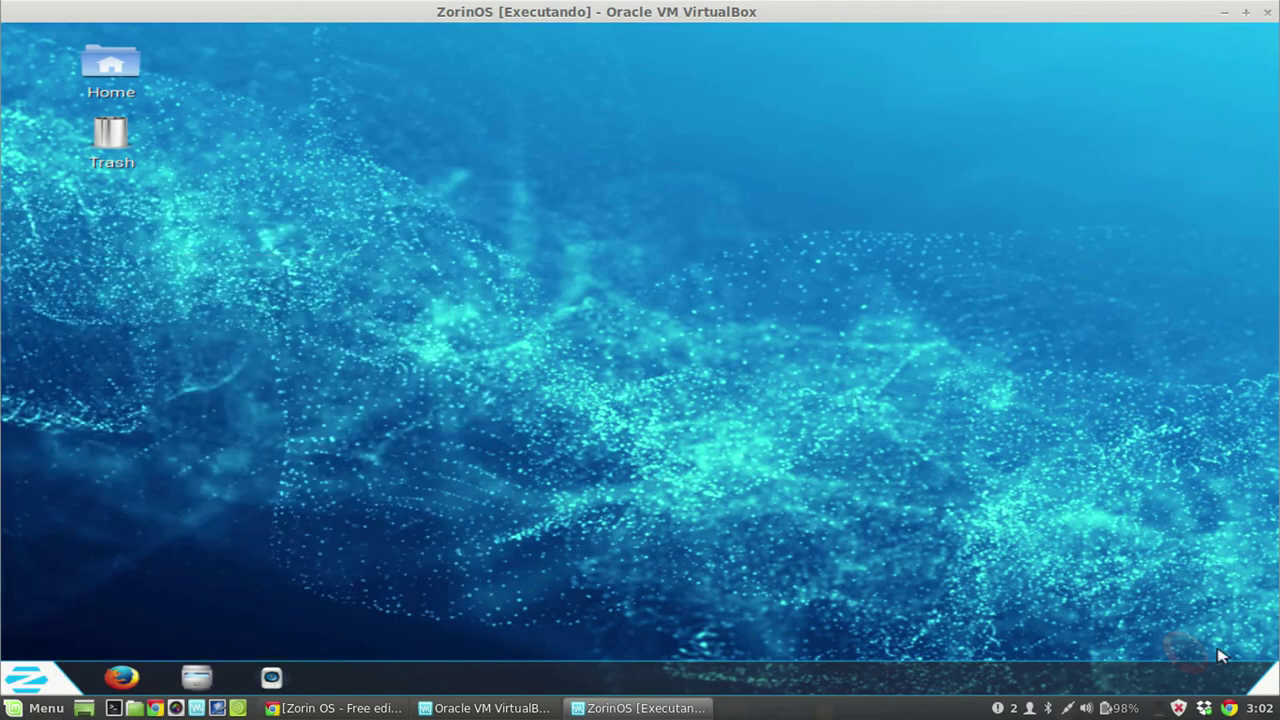